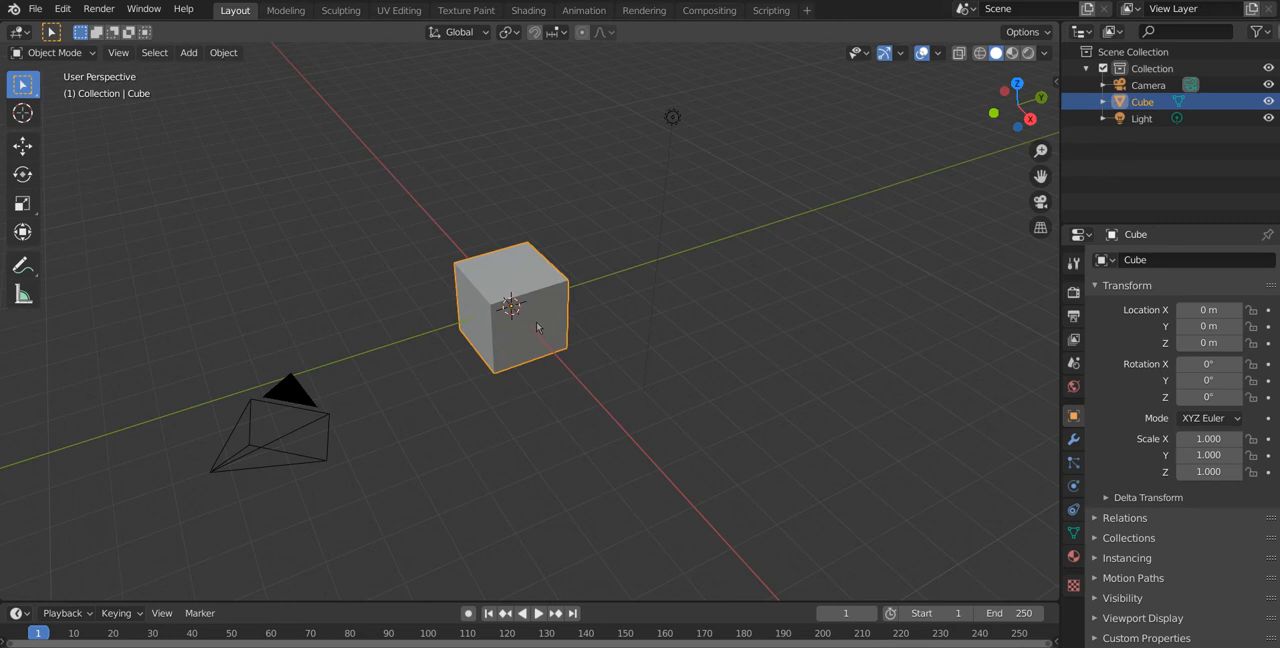
middle_drag(557, 363, 488, 356)
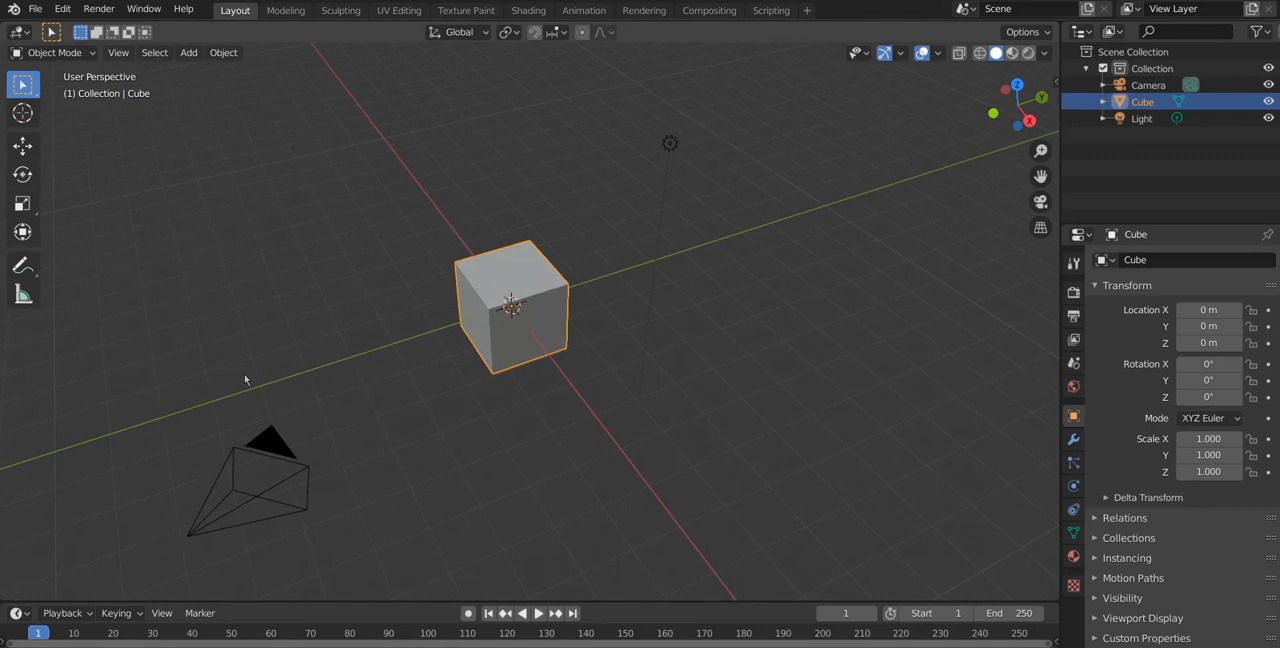
mouse_move(242, 382)
middle_down()
mouse_move(496, 316)
mouse_move(308, 340)
mouse_move(129, 393)
mouse_move(264, 382)
middle_up()
middle_drag(357, 386, 264, 370)
shift+middle_drag(428, 365, 556, 432)
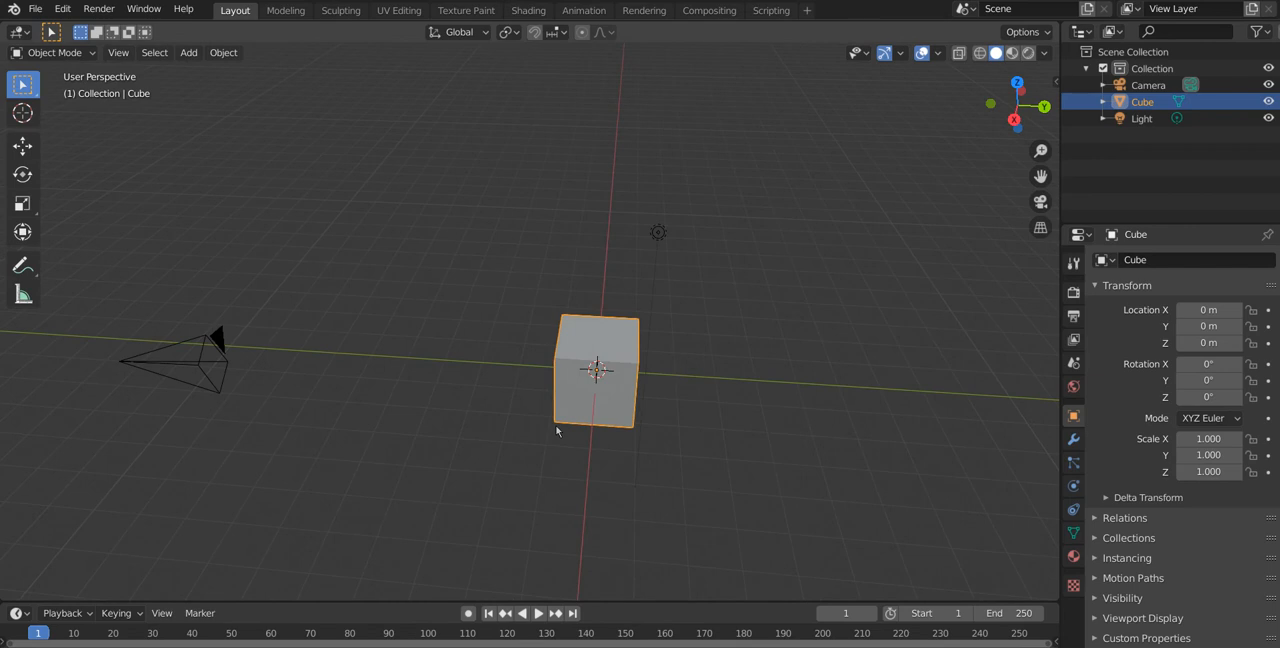
middle_drag(558, 427, 524, 444)
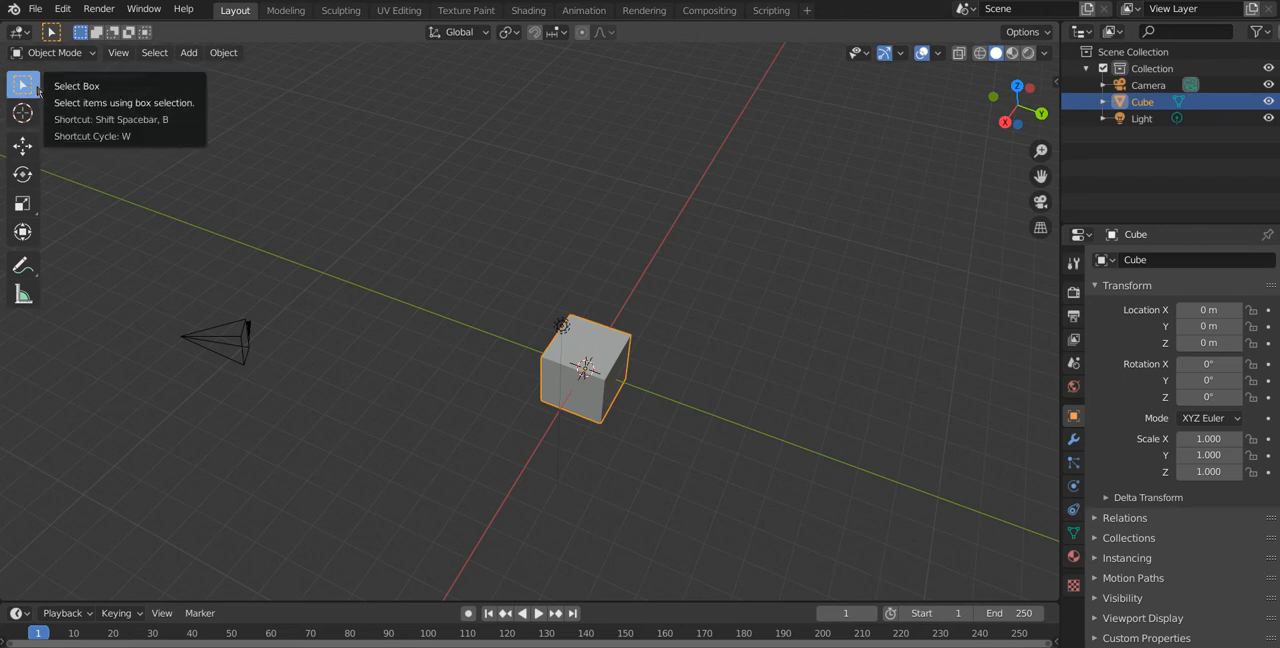
Step: Select the camera, cube and light together with the Select Box tool, and clear the selection
drag(325, 205, 615, 299)
drag(389, 157, 1022, 360)
drag(480, 250, 888, 481)
click(340, 242)
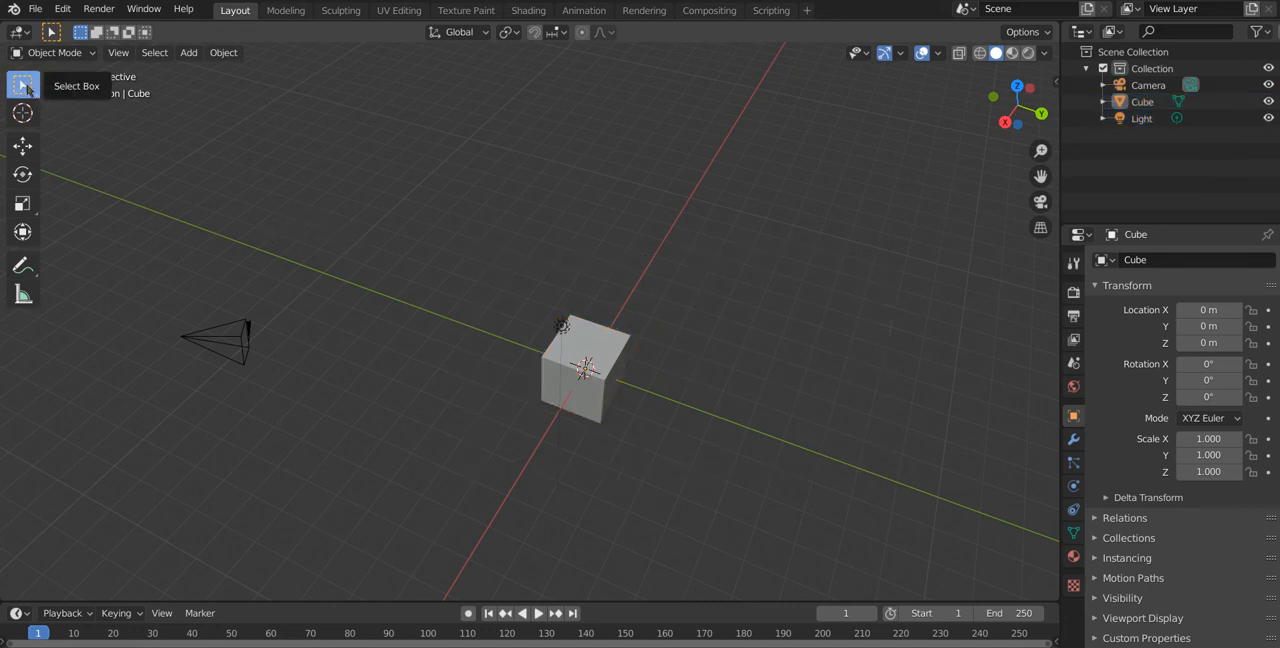
click(26, 88)
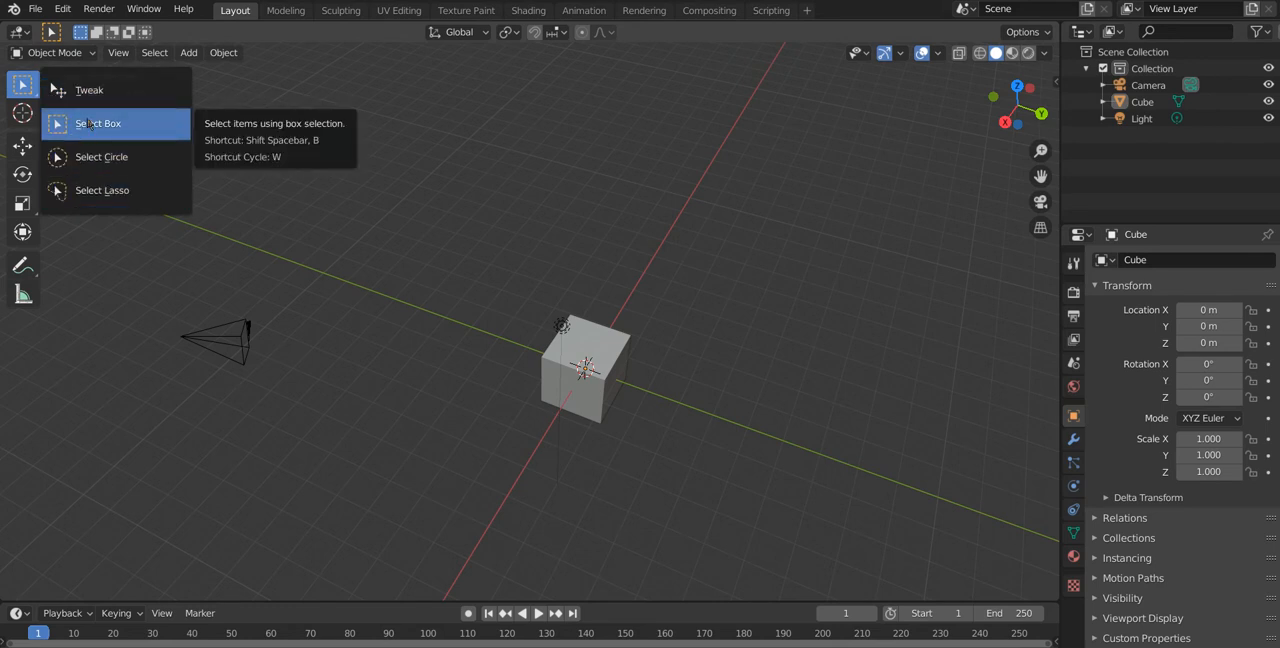
click(90, 124)
drag(190, 95, 836, 342)
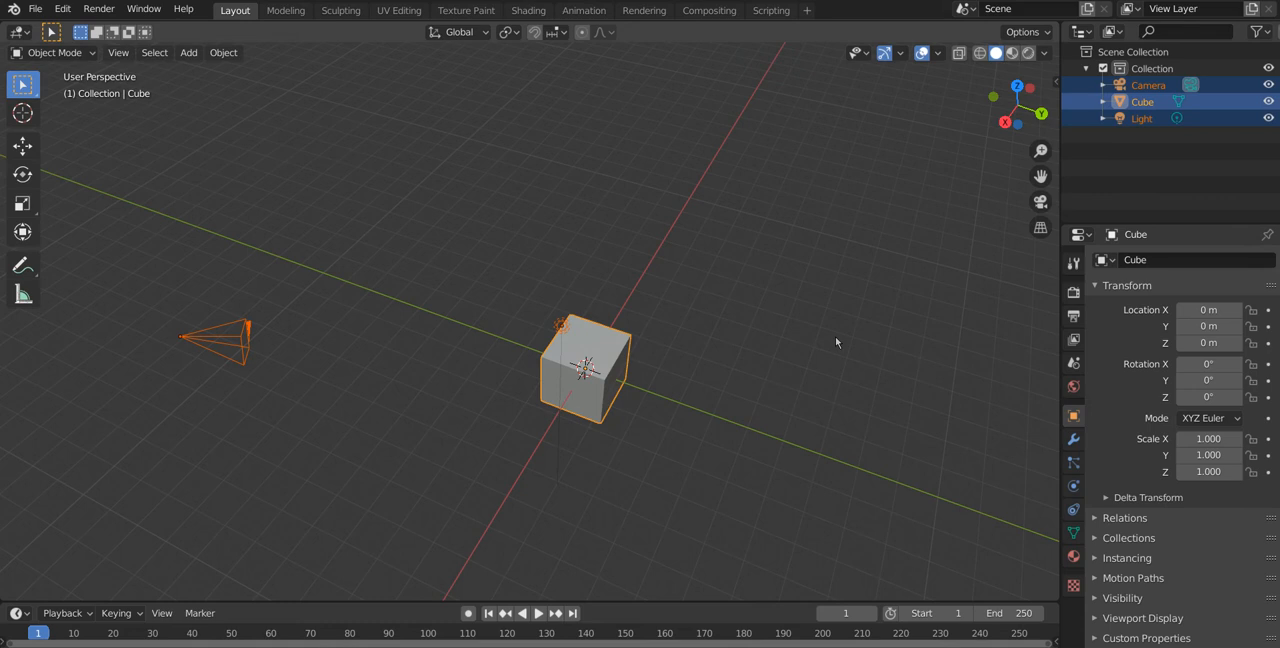
click(698, 326)
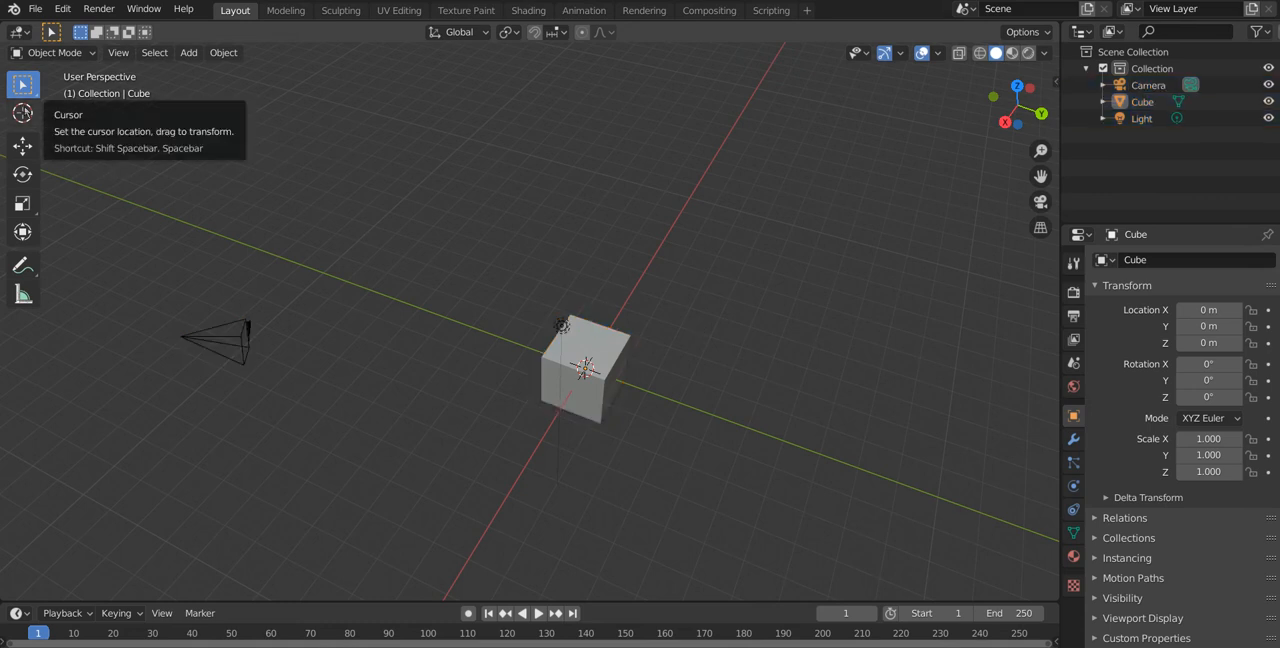
Step: Place the 3D cursor in empty space away from the cube, and leave all objects deselected with the Select Box tool active
click(23, 113)
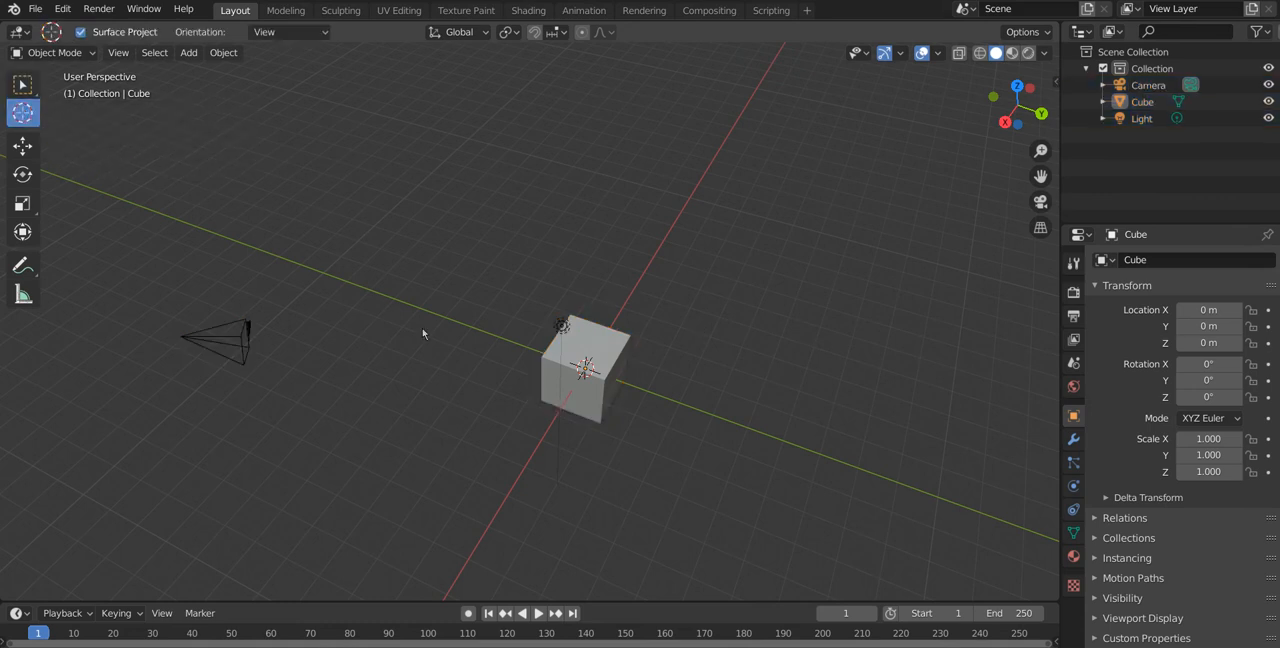
middle_drag(680, 301, 618, 238)
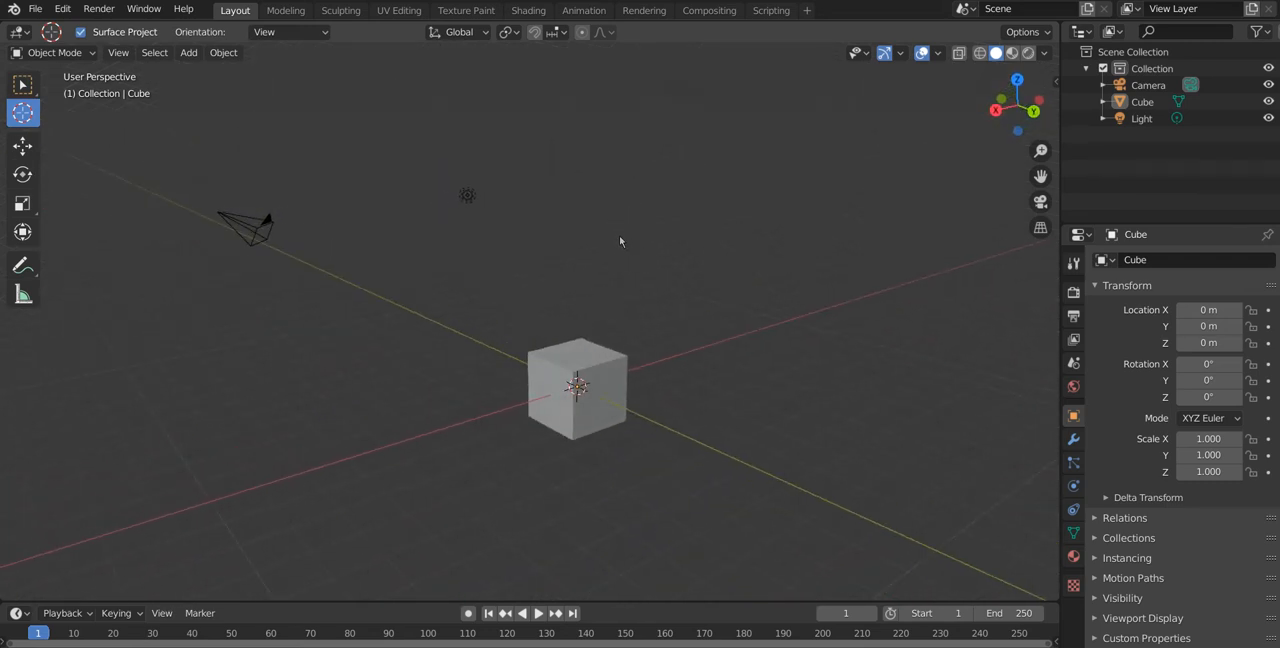
middle_drag(678, 378, 588, 383)
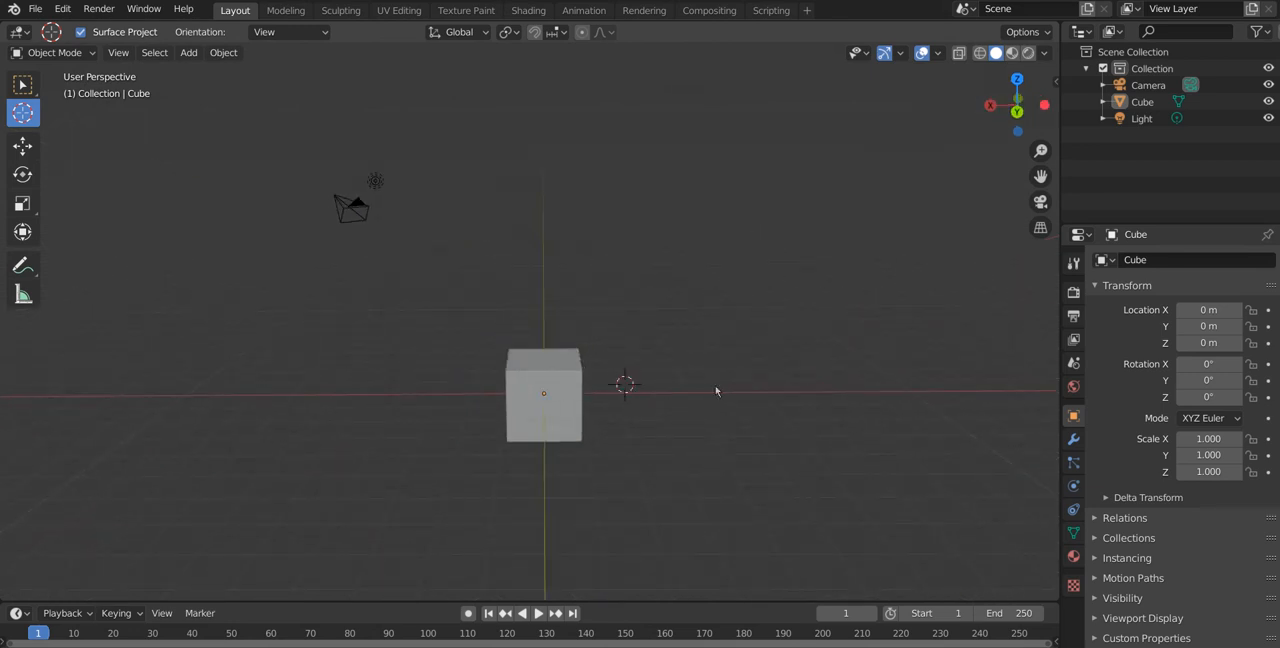
key(a)
click(678, 302)
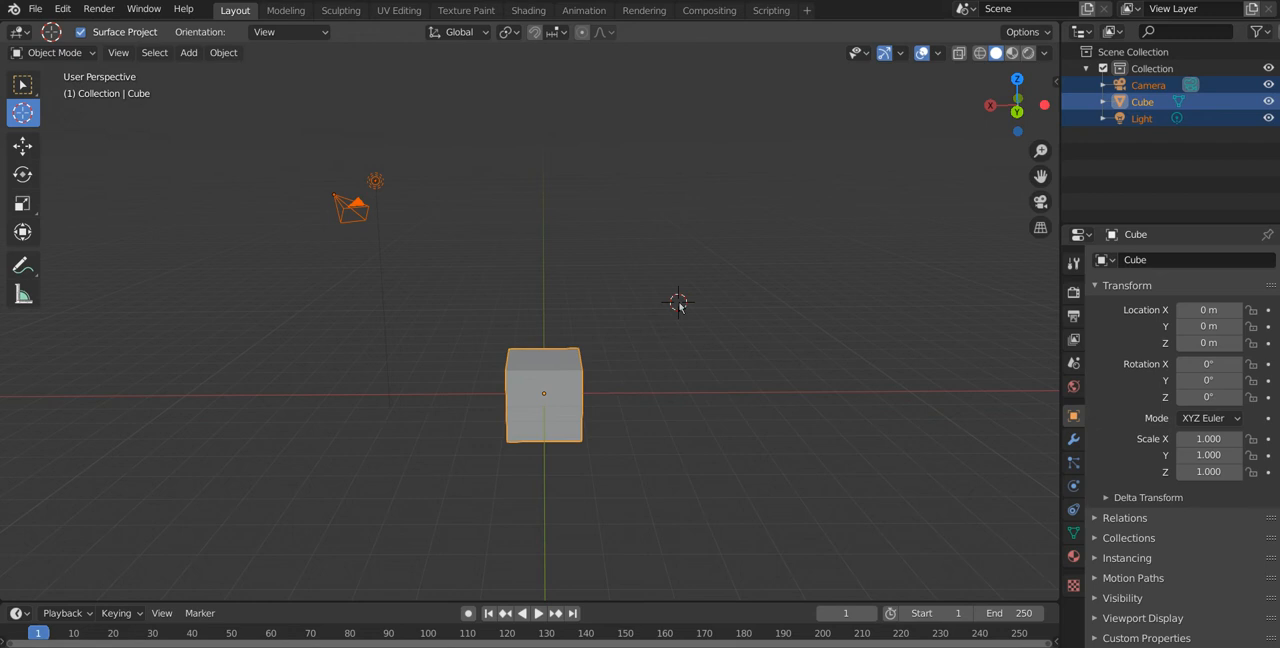
click(22, 84)
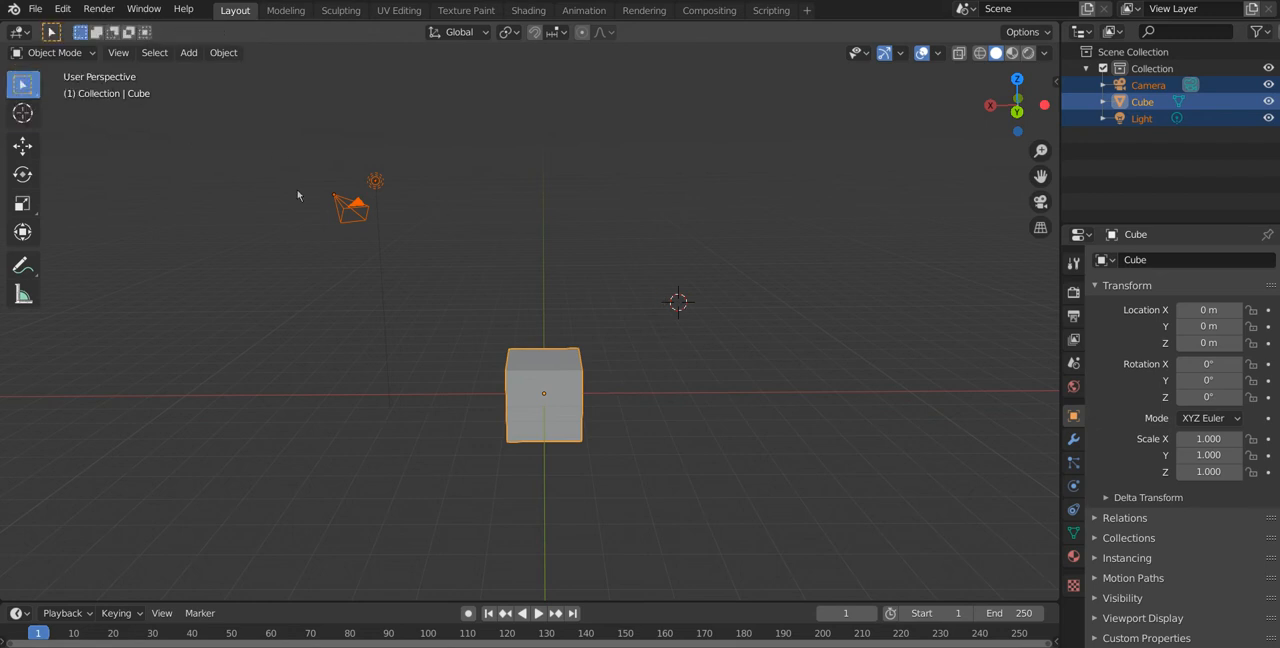
click(684, 400)
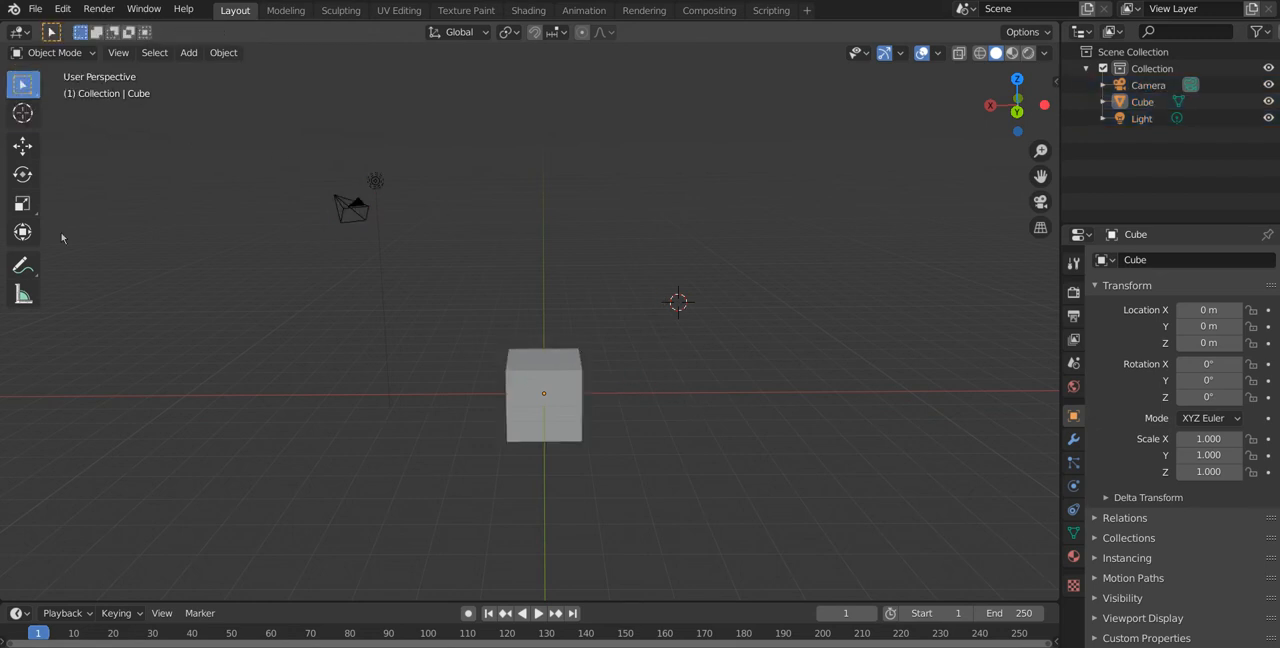
Step: Move the cube along the X axis to about -0.41 m with the Move tool, and reset its location
click(21, 148)
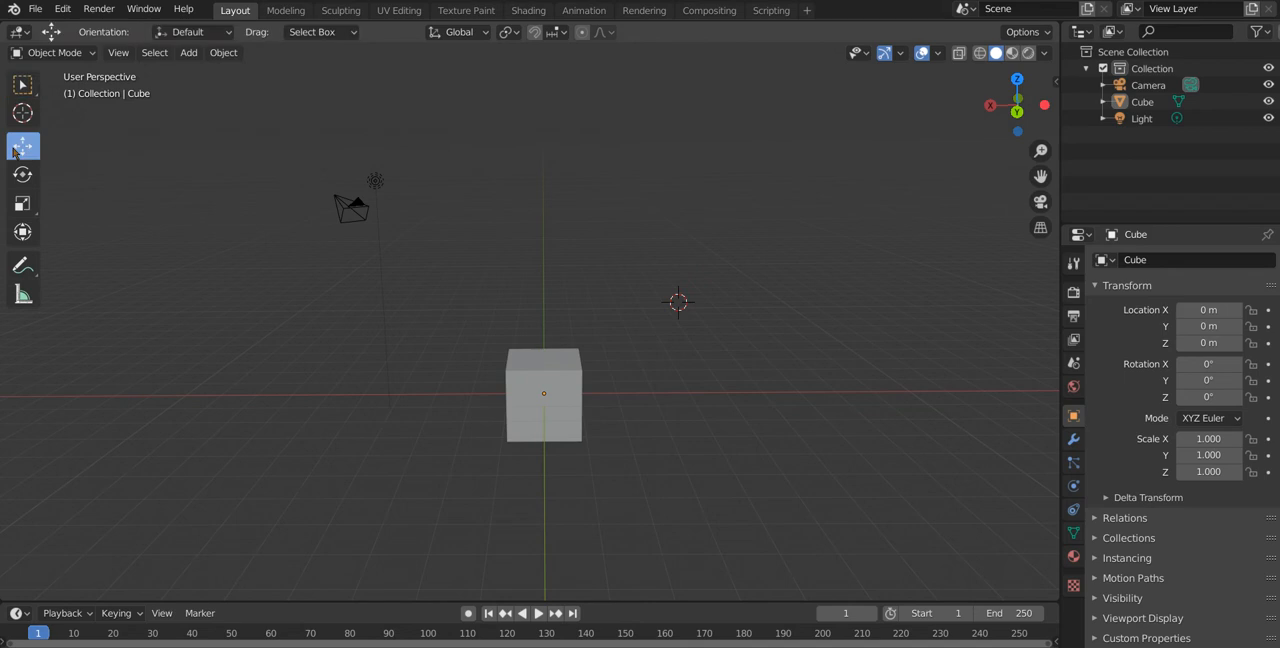
click(533, 401)
mouse_move(494, 392)
mouse_down()
mouse_move(410, 391)
mouse_move(519, 390)
mouse_move(498, 394)
mouse_up()
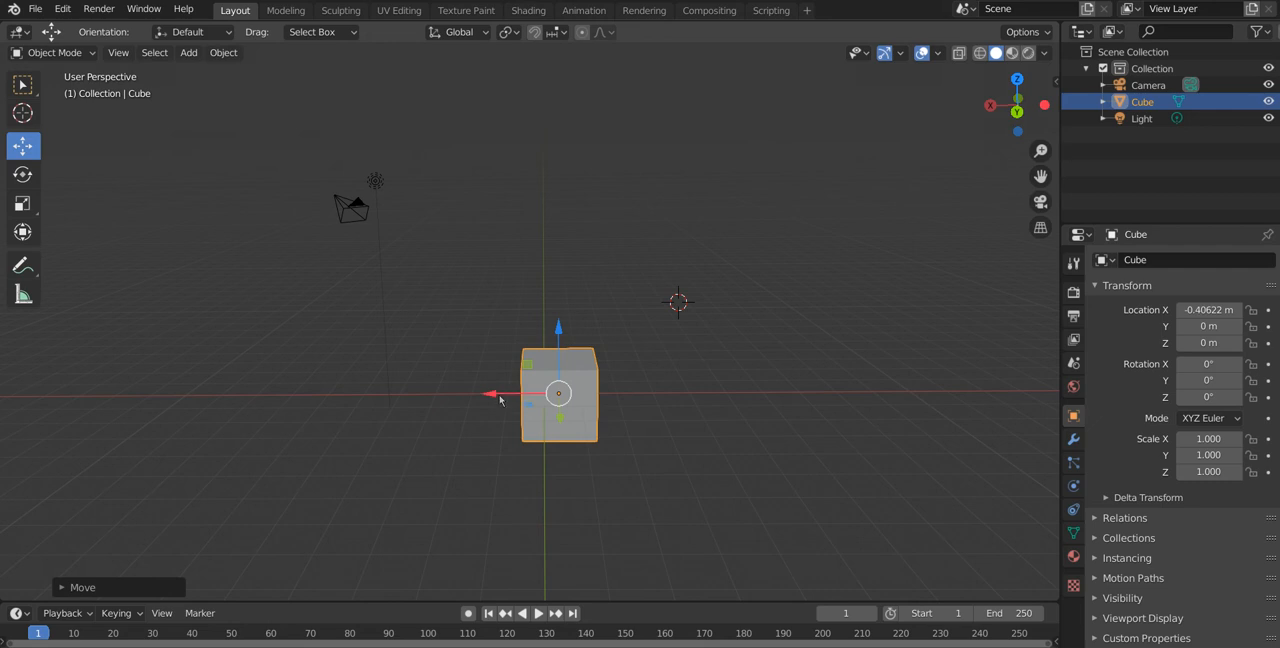
middle_drag(563, 429, 597, 511)
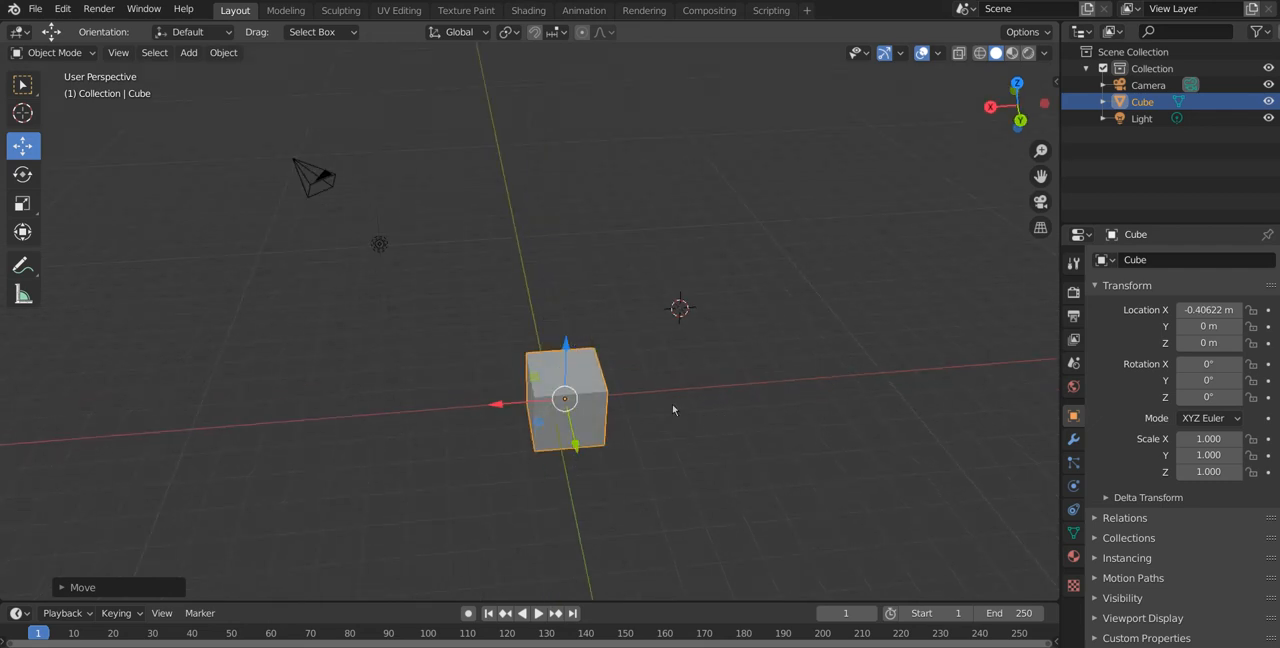
key(alt+g)
Step: Rotate the cube with the Rotate tool to about 35.5° on X, turn it further around the other axes, and undo the rotations
click(23, 174)
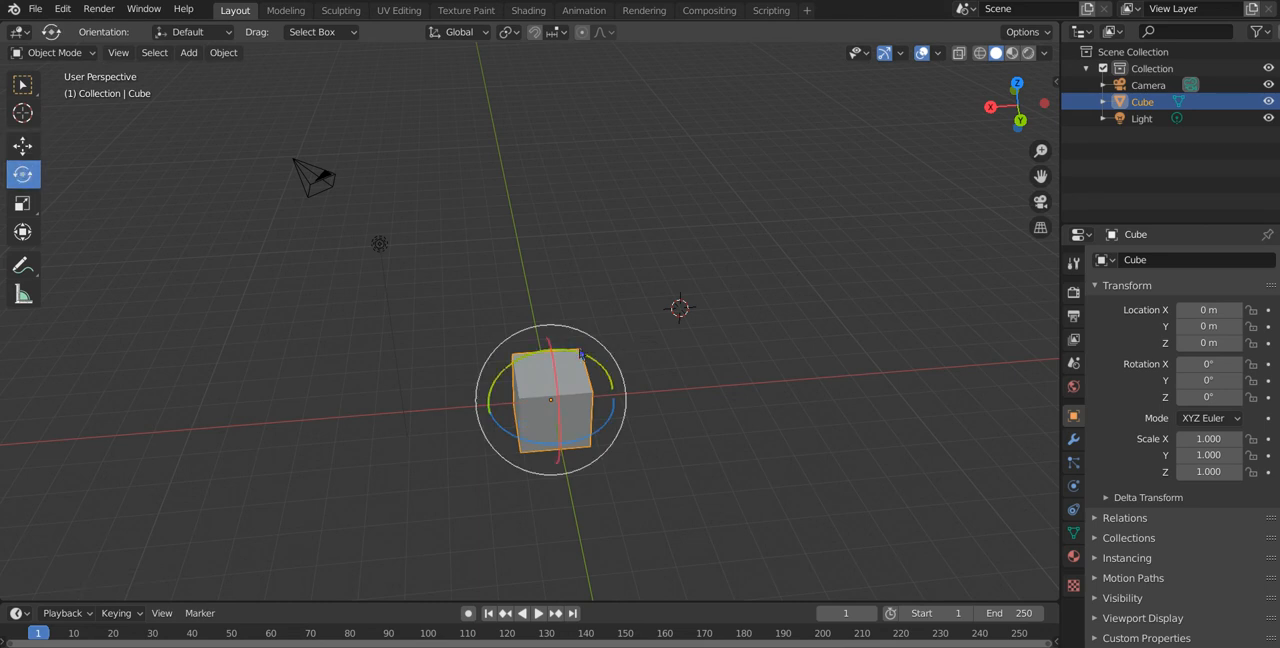
middle_drag(766, 501, 449, 345)
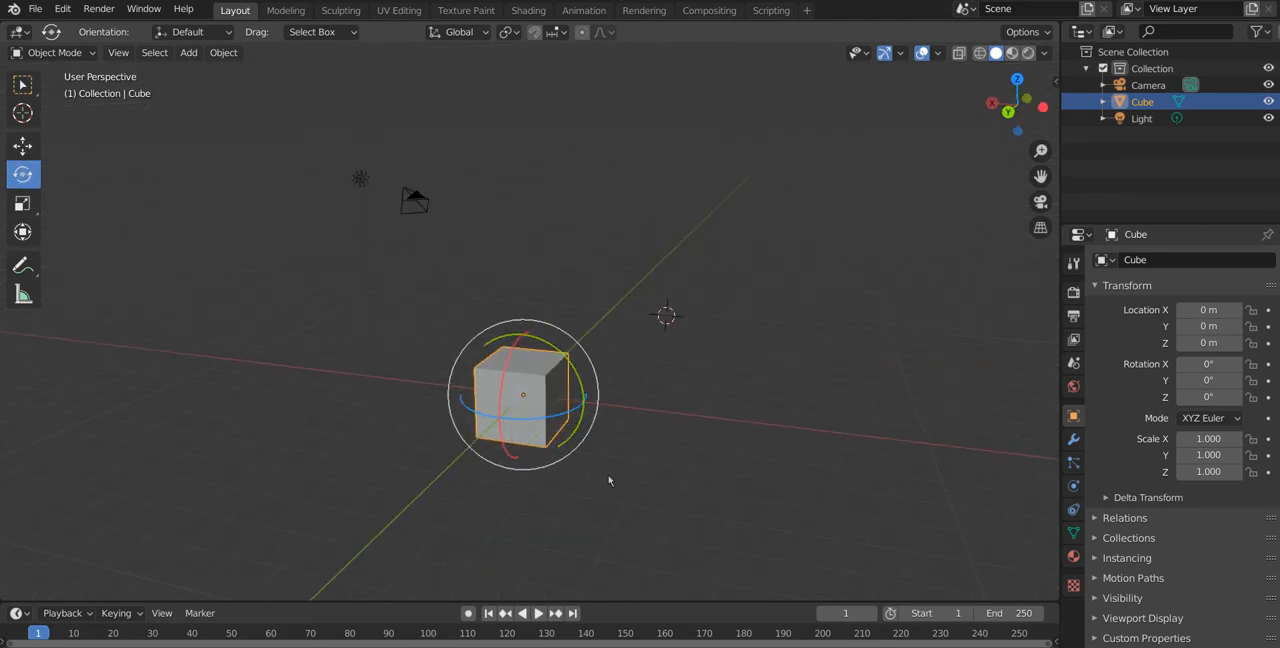
middle_drag(706, 426, 680, 466)
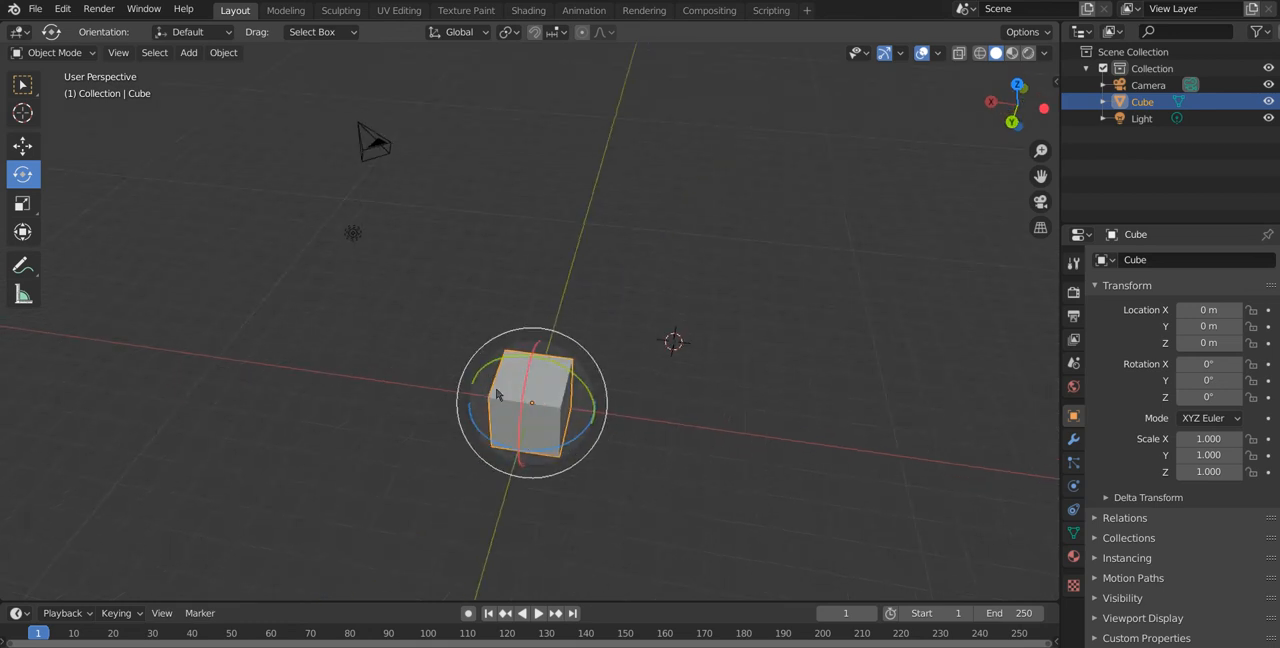
mouse_move(519, 388)
mouse_down()
mouse_move(548, 337)
mouse_move(537, 373)
mouse_up()
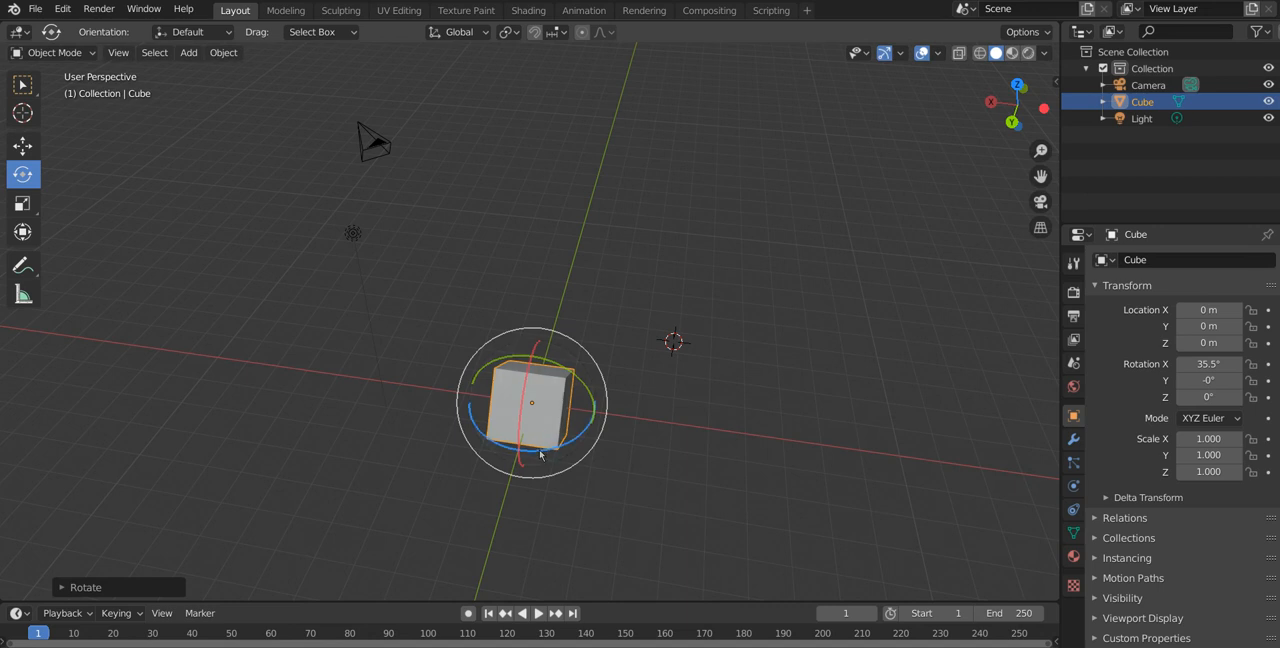
drag(540, 449, 602, 406)
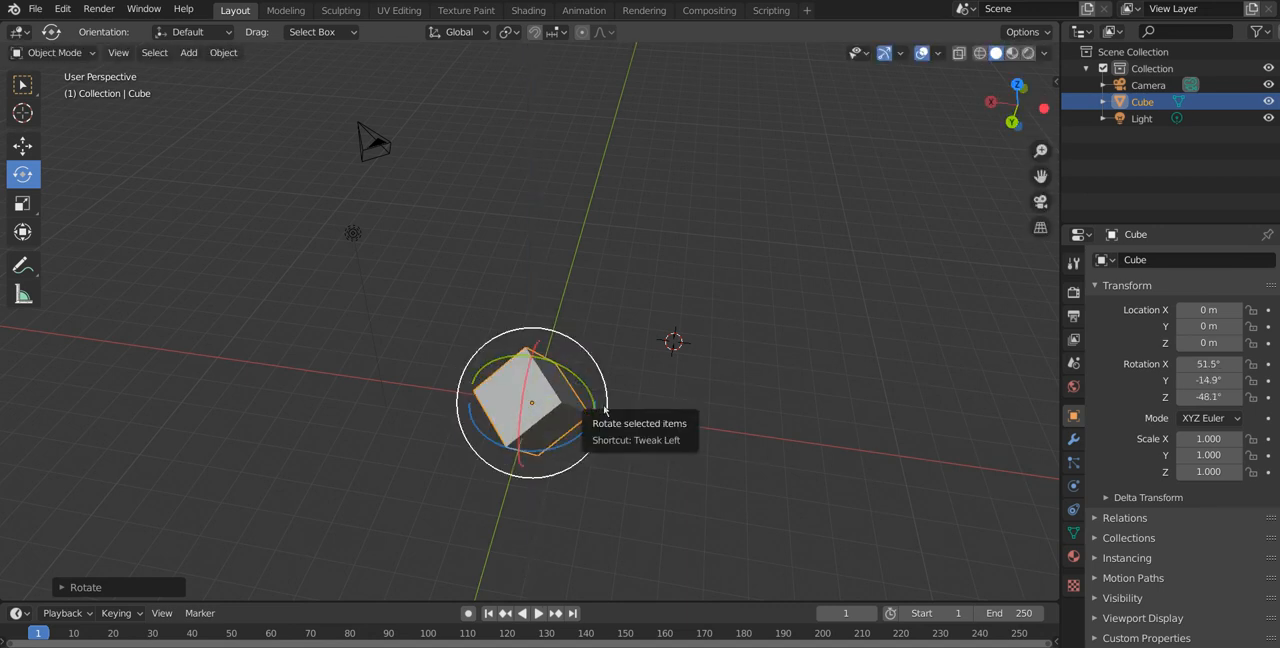
key(ctrl+z)
key(ctrl+z)
key(ctrl+z)
key(ctrl+z)
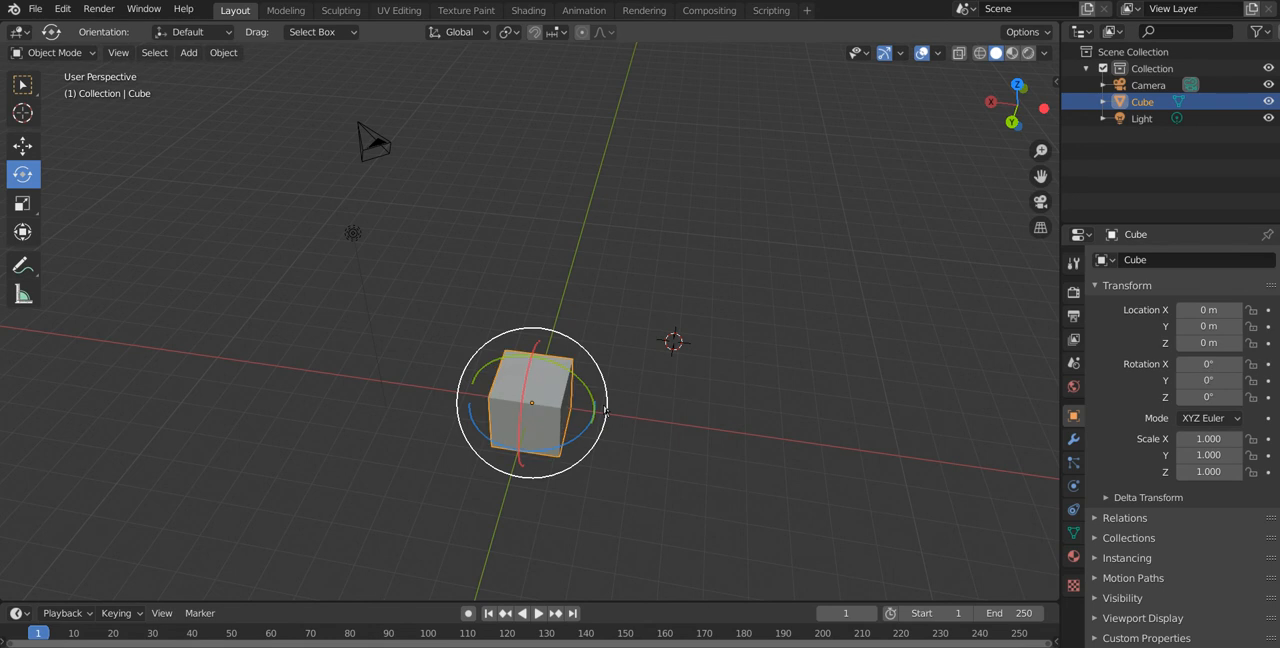
Step: Stretch the cube along the X axis to a scale of about -2.43 with the Scale tool, and undo it
middle_drag(640, 420, 653, 380)
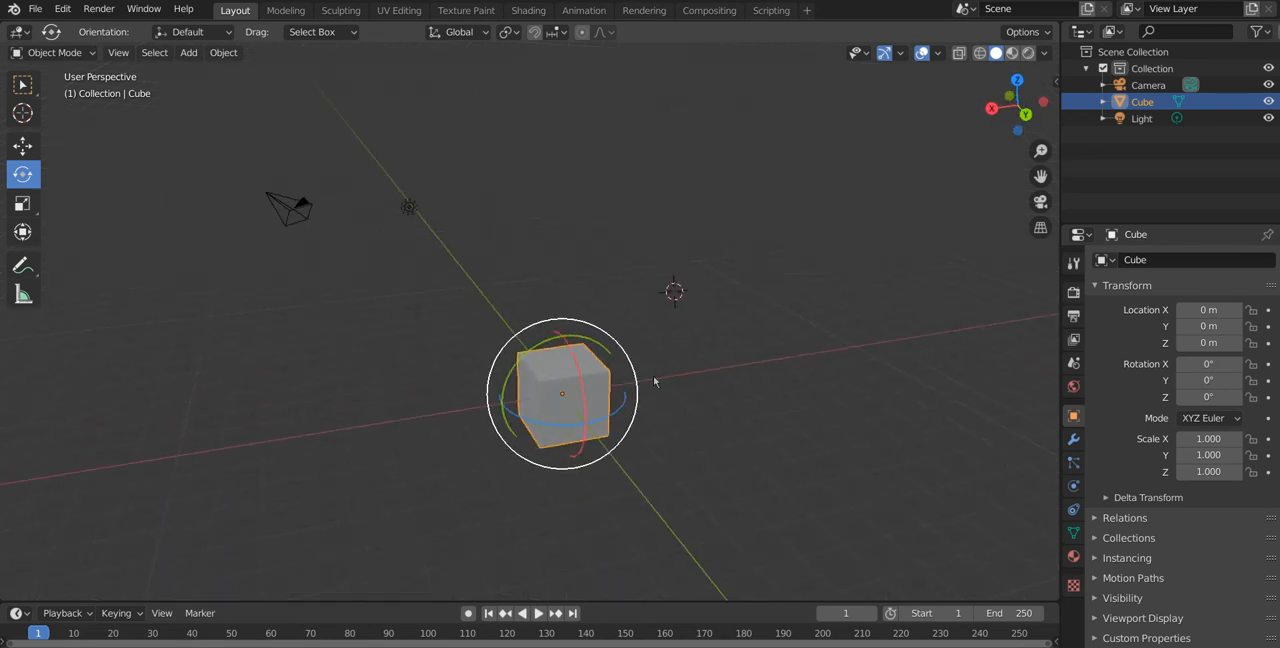
click(651, 377)
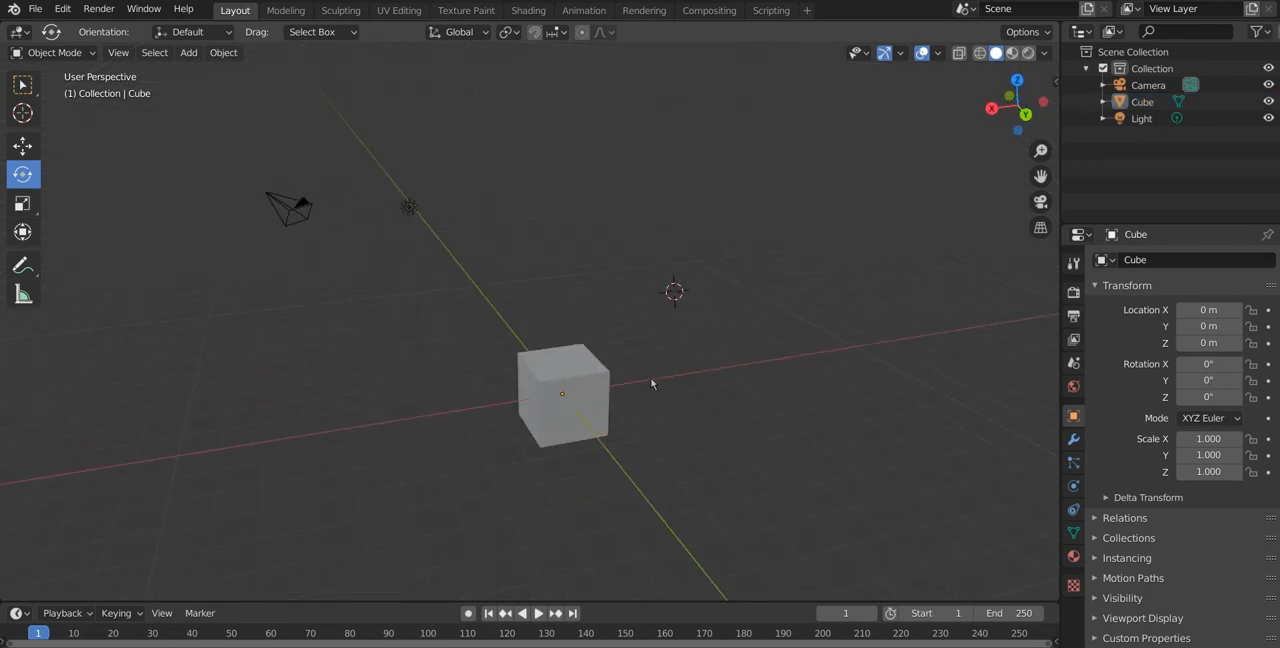
click(23, 204)
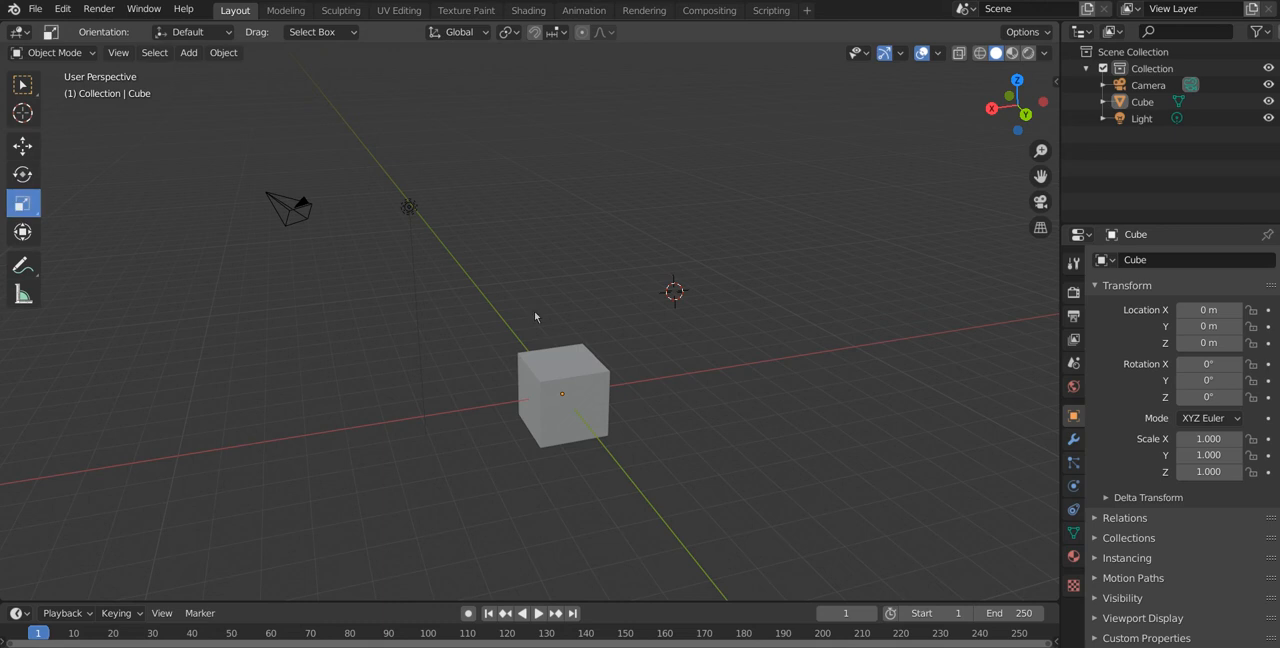
click(573, 385)
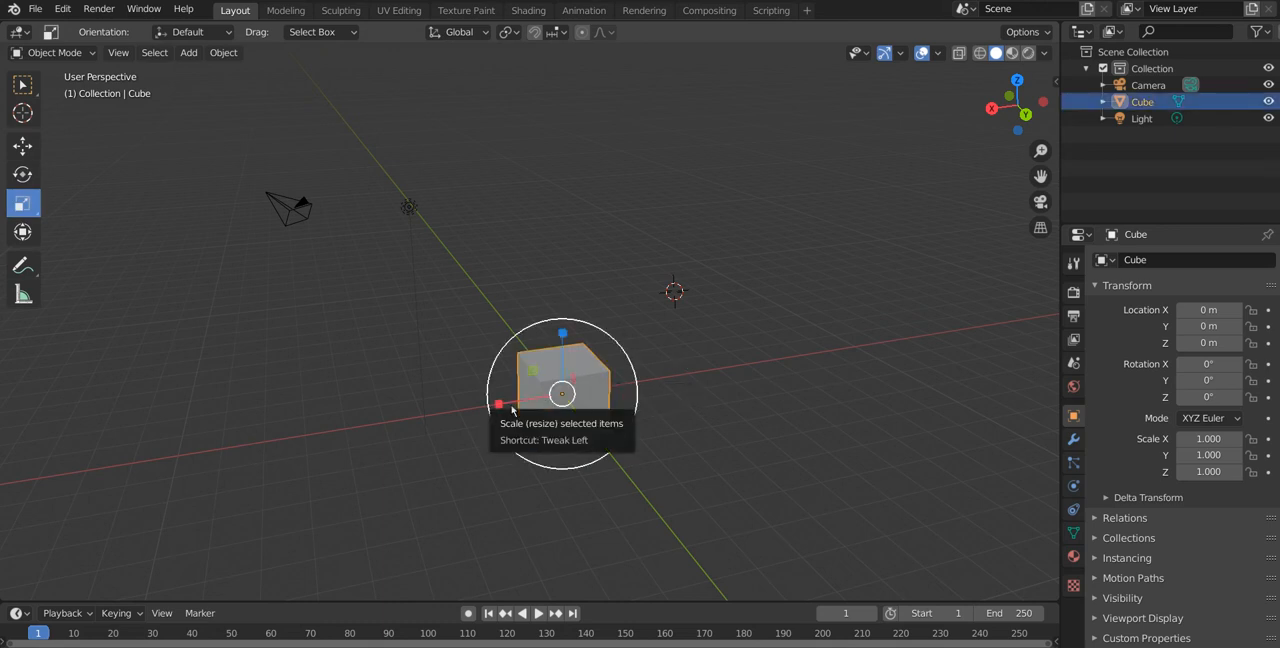
drag(511, 408, 695, 364)
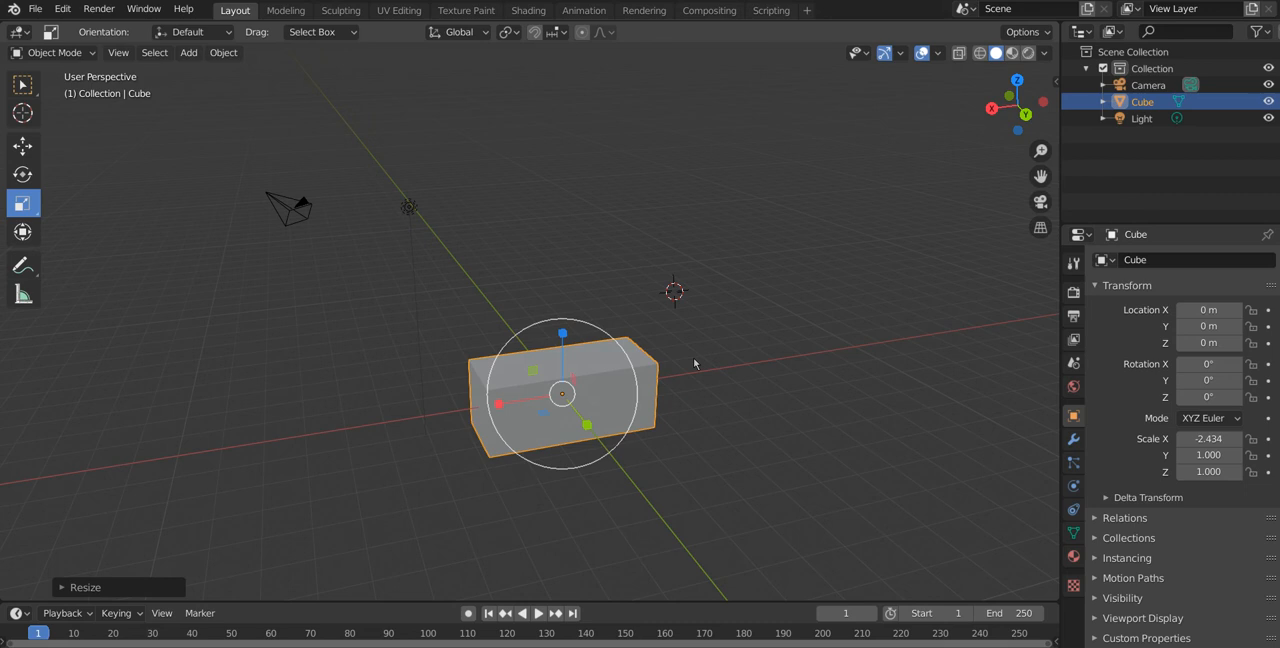
key(ctrl+z)
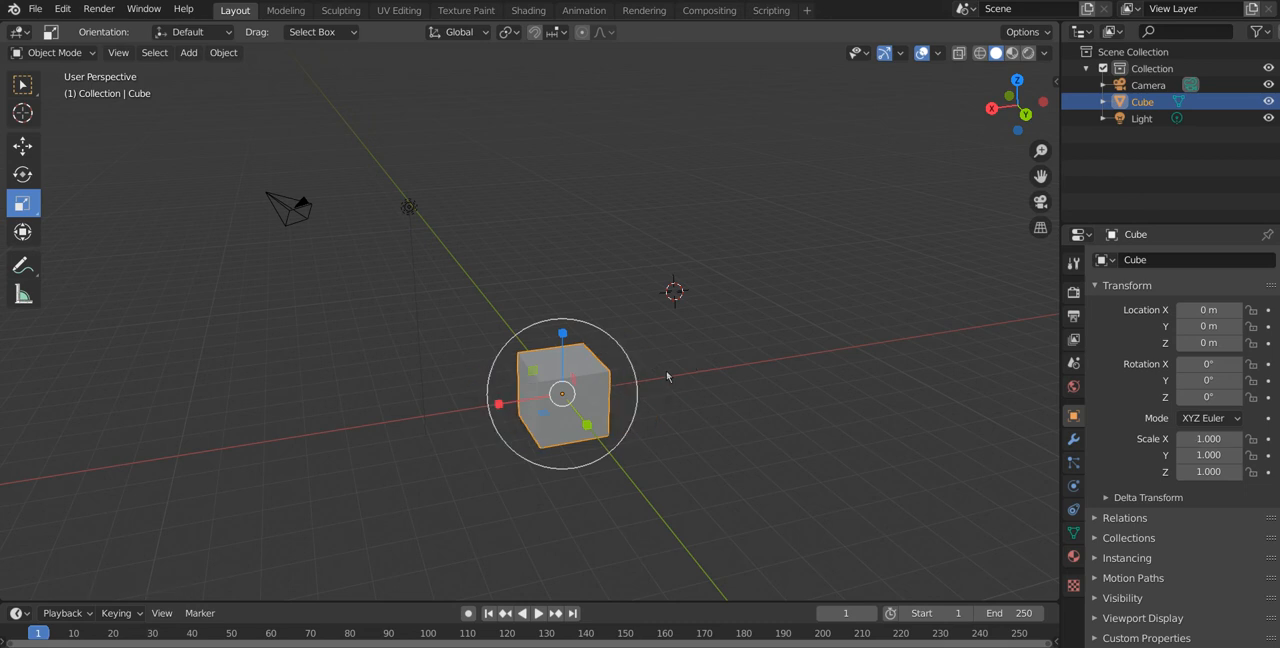
Step: Move the cube along the Y axis to about -0.04 m with the combined Transform tool, and undo the move
middle_drag(121, 279, 47, 242)
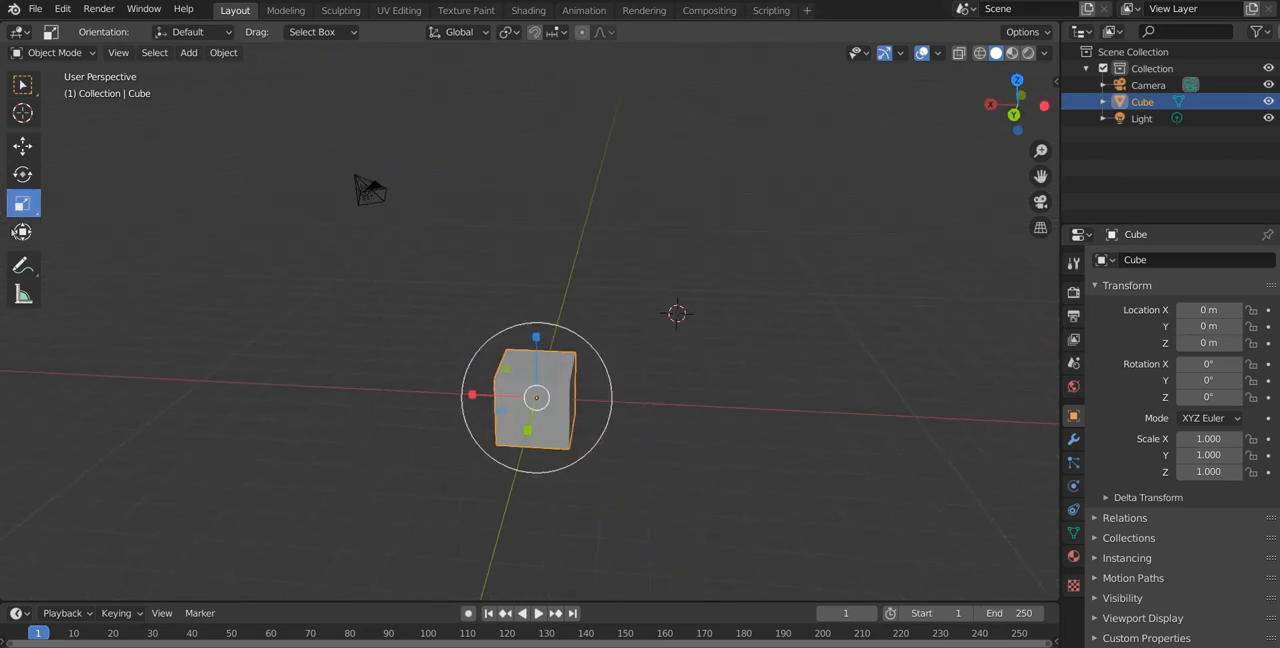
click(22, 232)
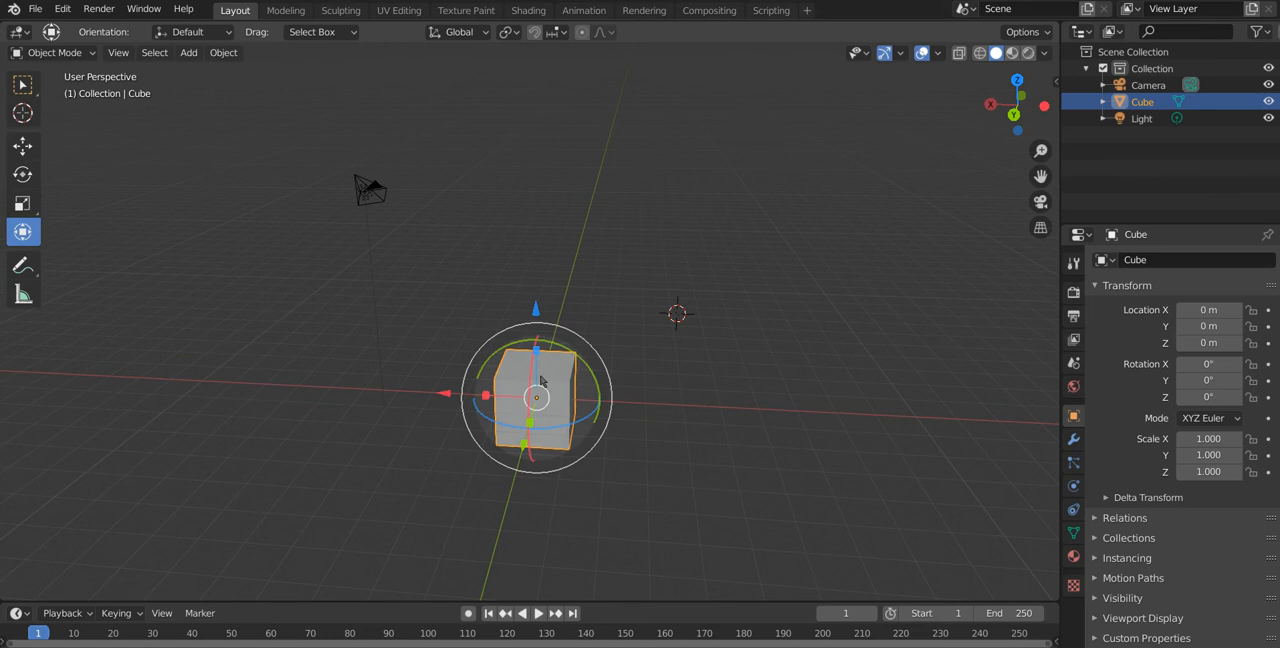
middle_drag(691, 443, 714, 412)
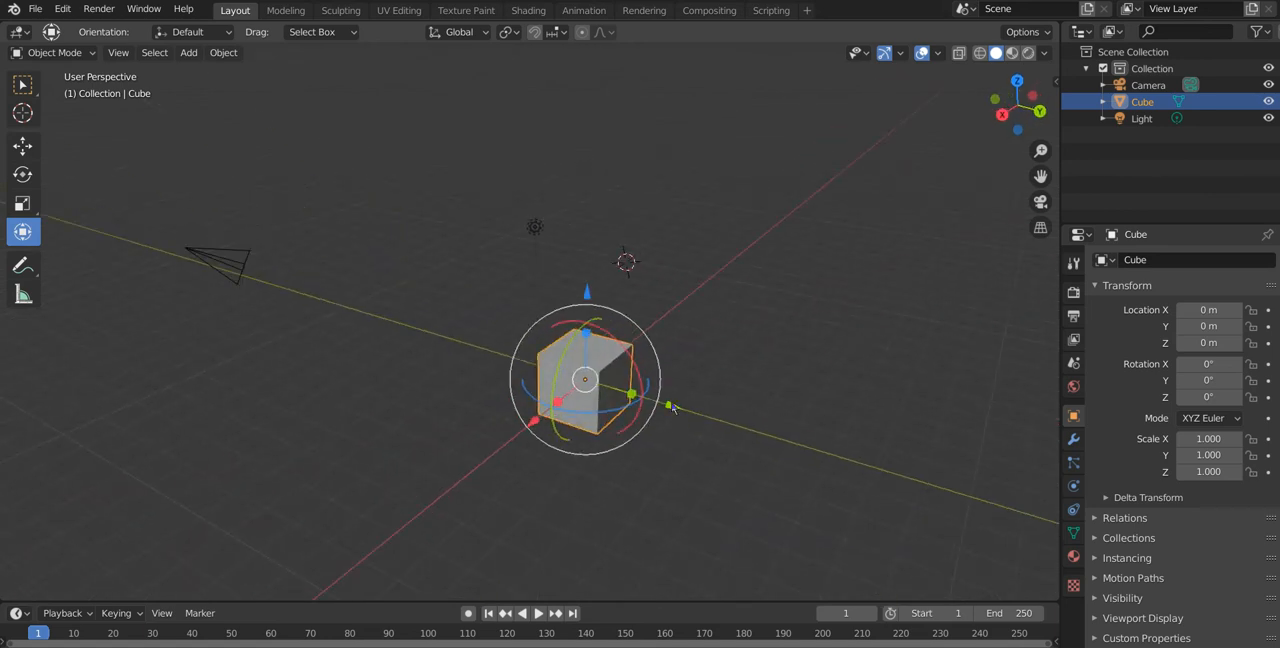
drag(674, 404, 685, 404)
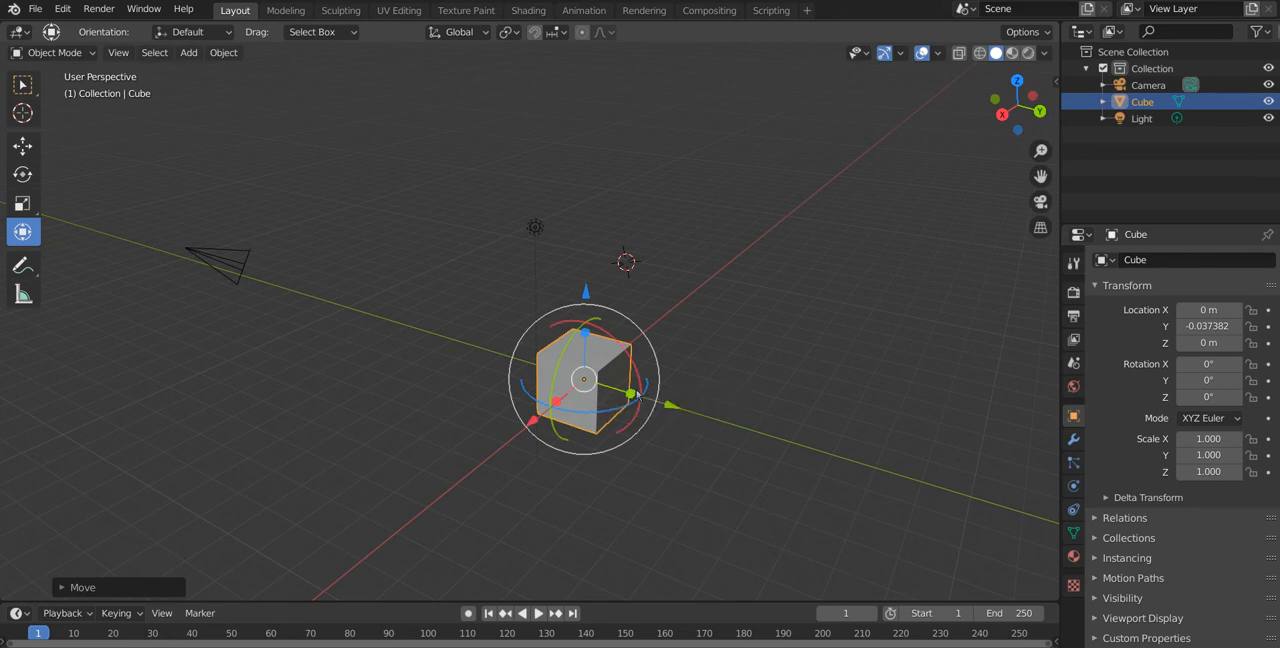
key(ctrl+z)
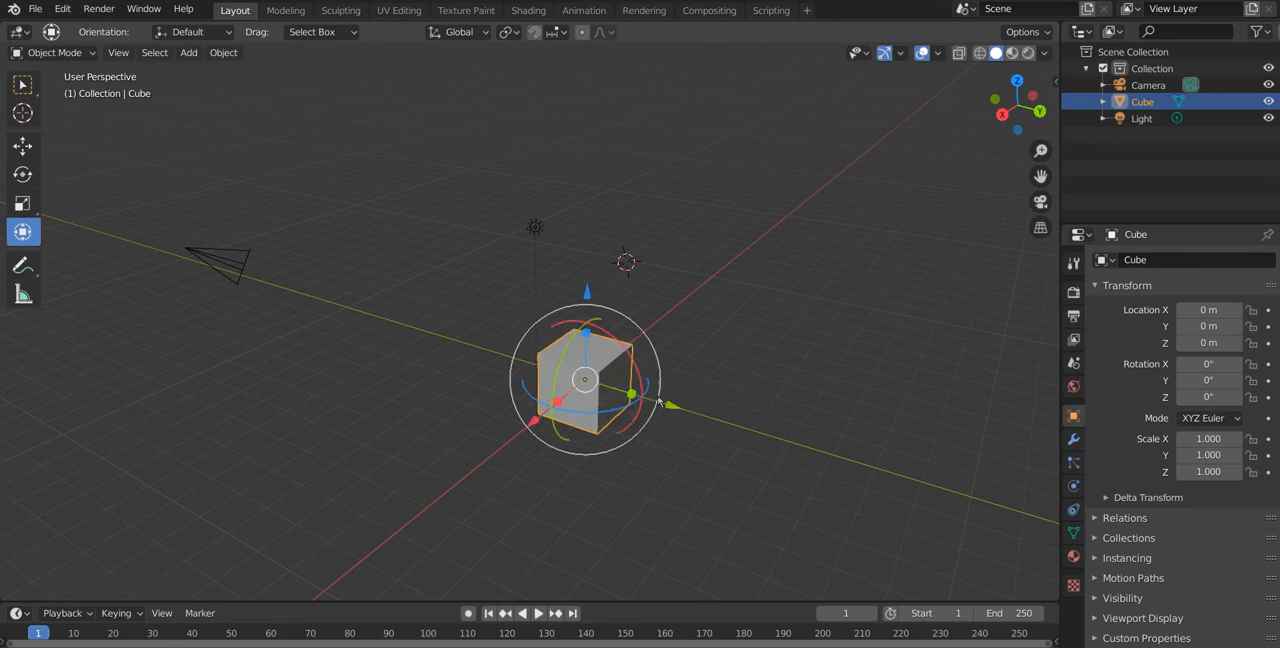
Step: Place the 3D cursor at several points on different faces of the cube with the Cursor tool
middle_drag(238, 405, 129, 431)
middle_drag(412, 423, 660, 409)
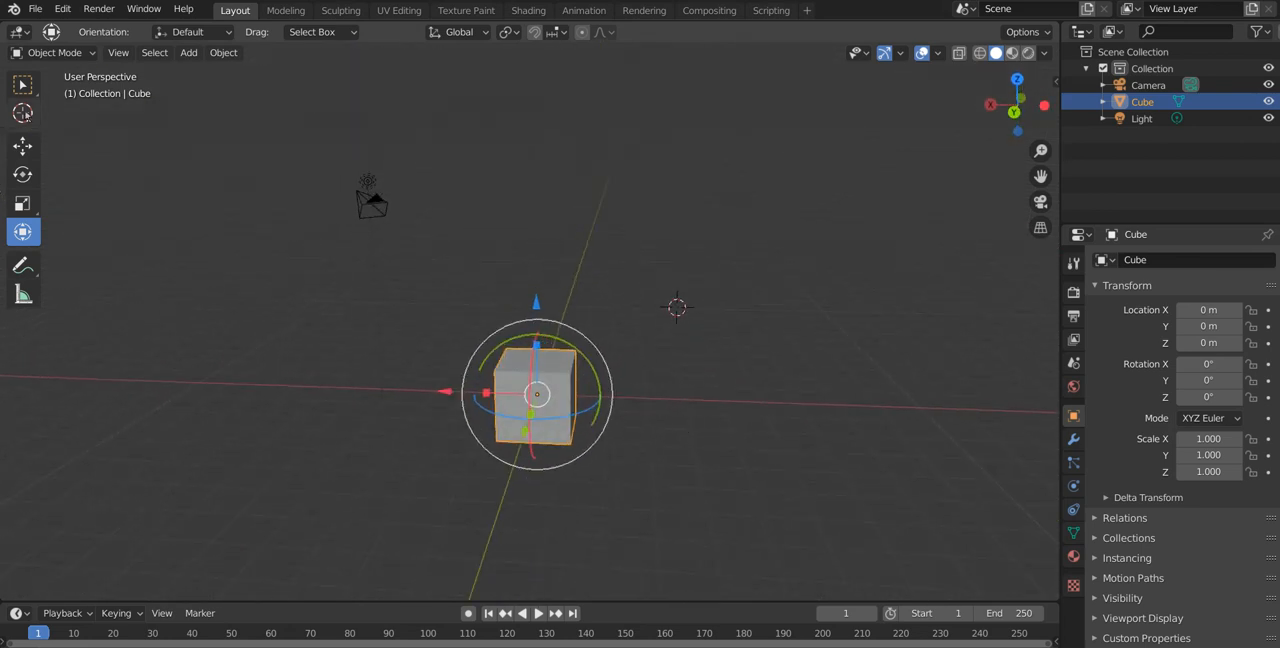
click(24, 113)
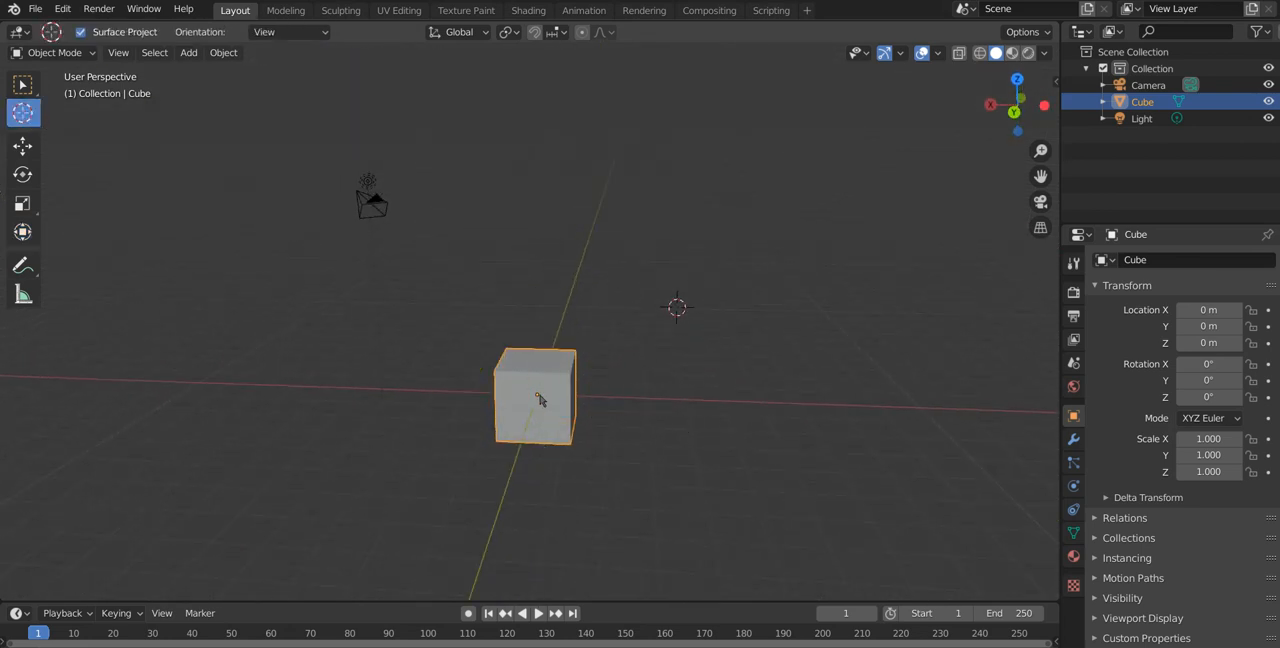
middle_drag(603, 411, 684, 423)
scroll(632, 423, up, 5)
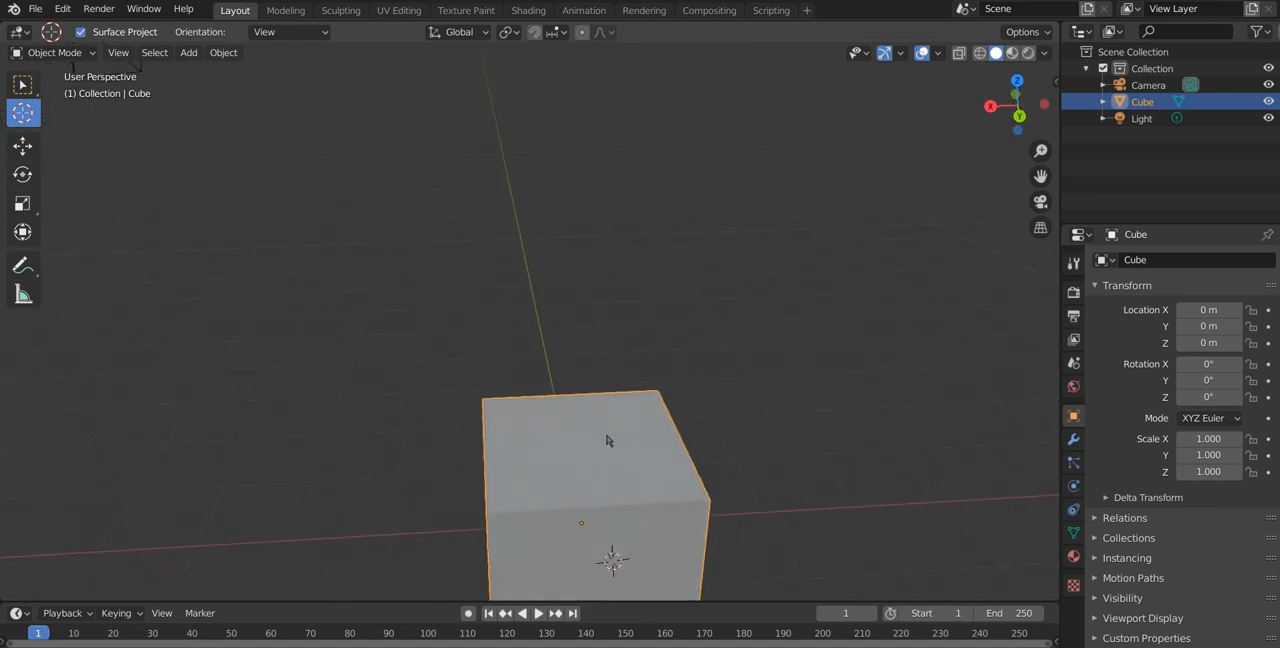
scroll(609, 437, down, 4)
middle_drag(609, 437, 544, 400)
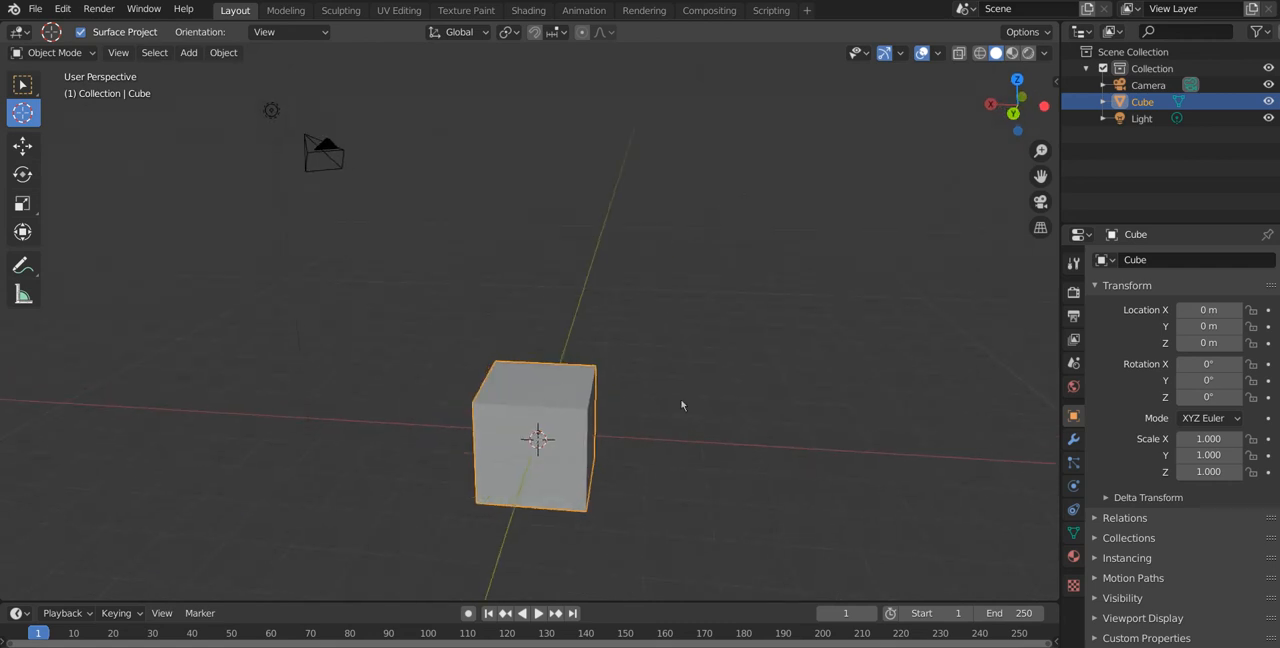
middle_drag(680, 394, 627, 452)
drag(597, 443, 609, 423)
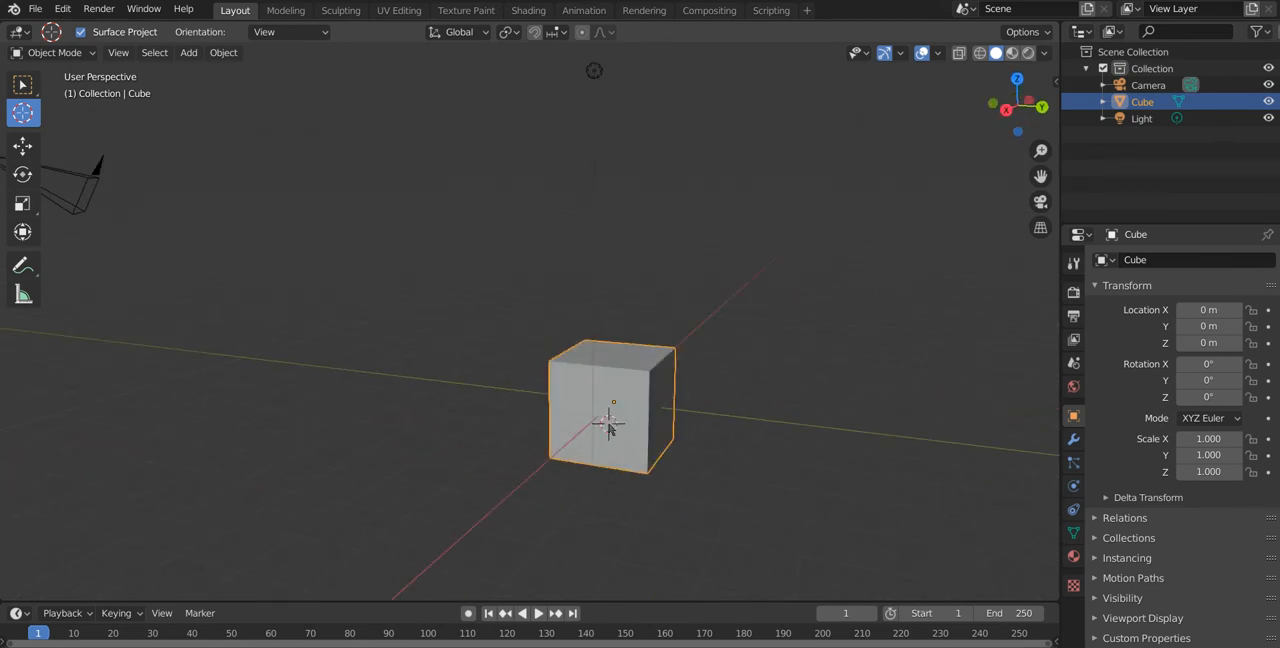
click(613, 402)
middle_drag(677, 412, 599, 462)
click(549, 420)
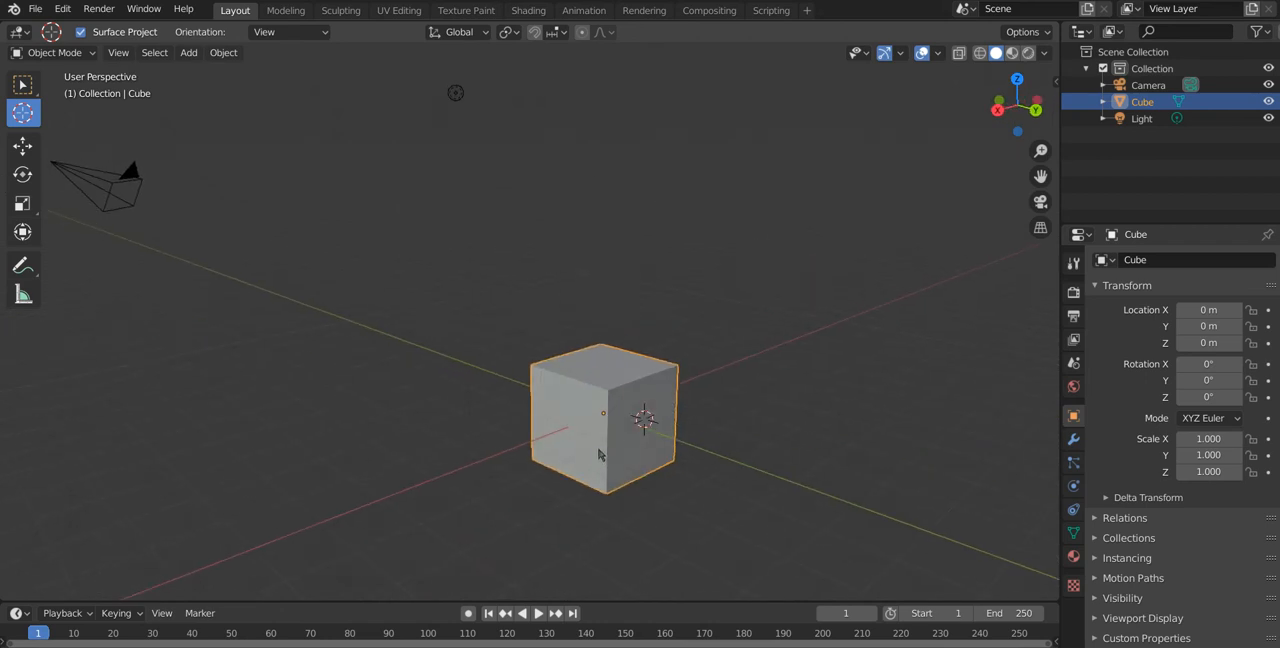
click(666, 438)
middle_drag(494, 424, 461, 440)
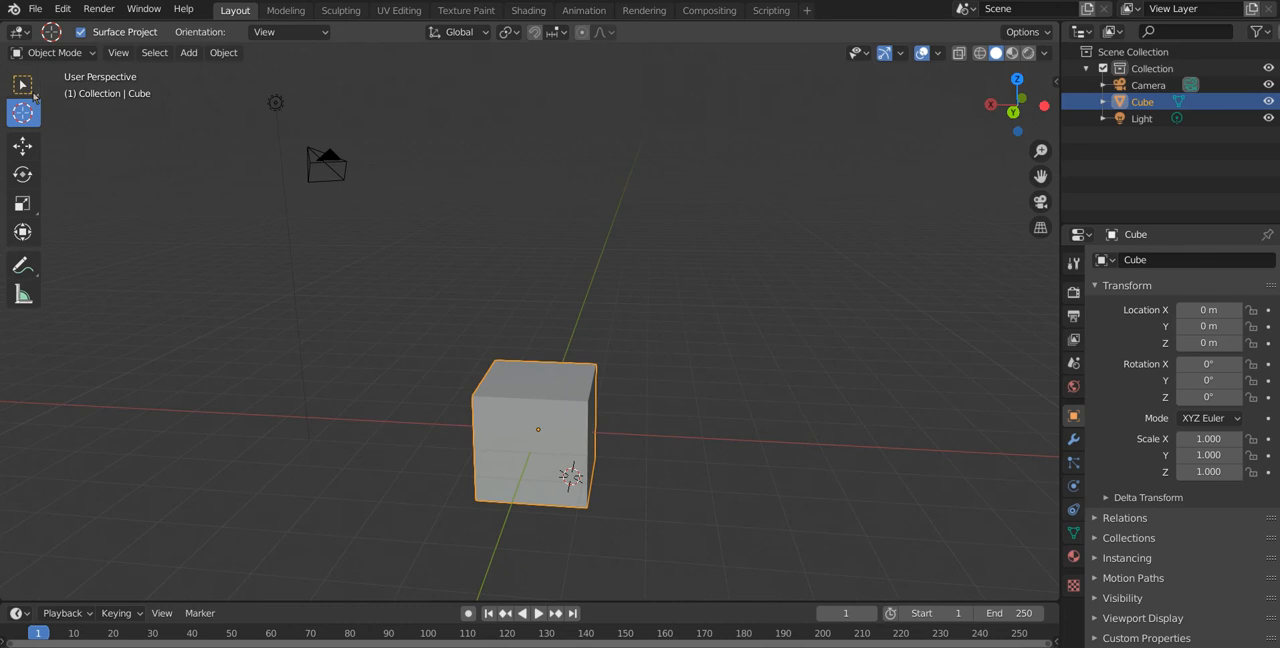
Step: Return to the Select tool, add a plane mesh at the 3D cursor and scale it up to about 9.14
click(22, 84)
middle_drag(490, 264, 548, 284)
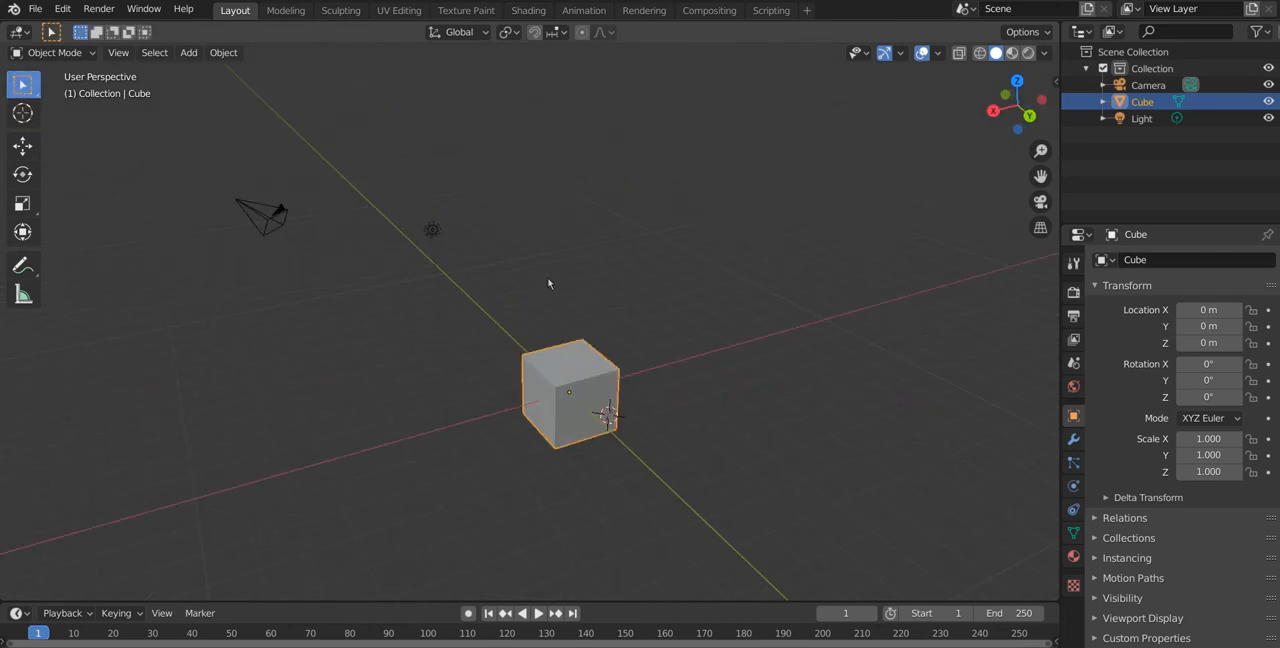
key(shift+a)
mouse_move(548, 280)
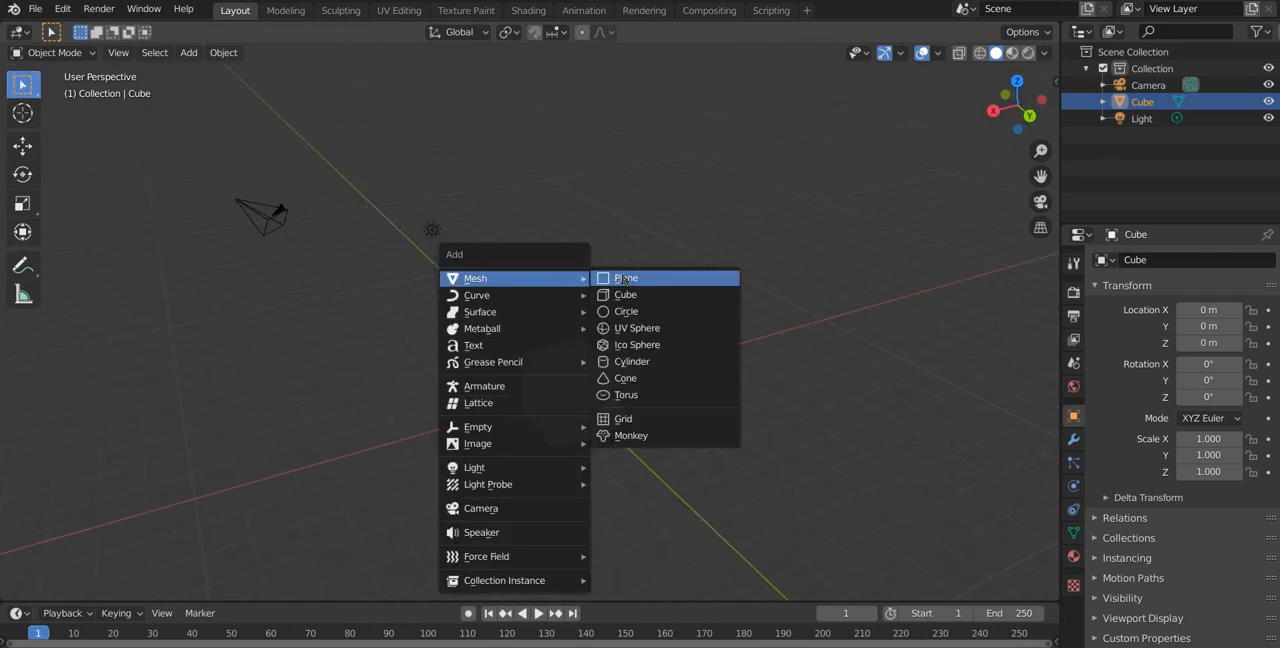
click(625, 279)
key(s)
click(114, 512)
Step: Lower the plane along the Z axis to about -1.17 m and shift it along the X axis to about 0.41 m
key(g)
key(z)
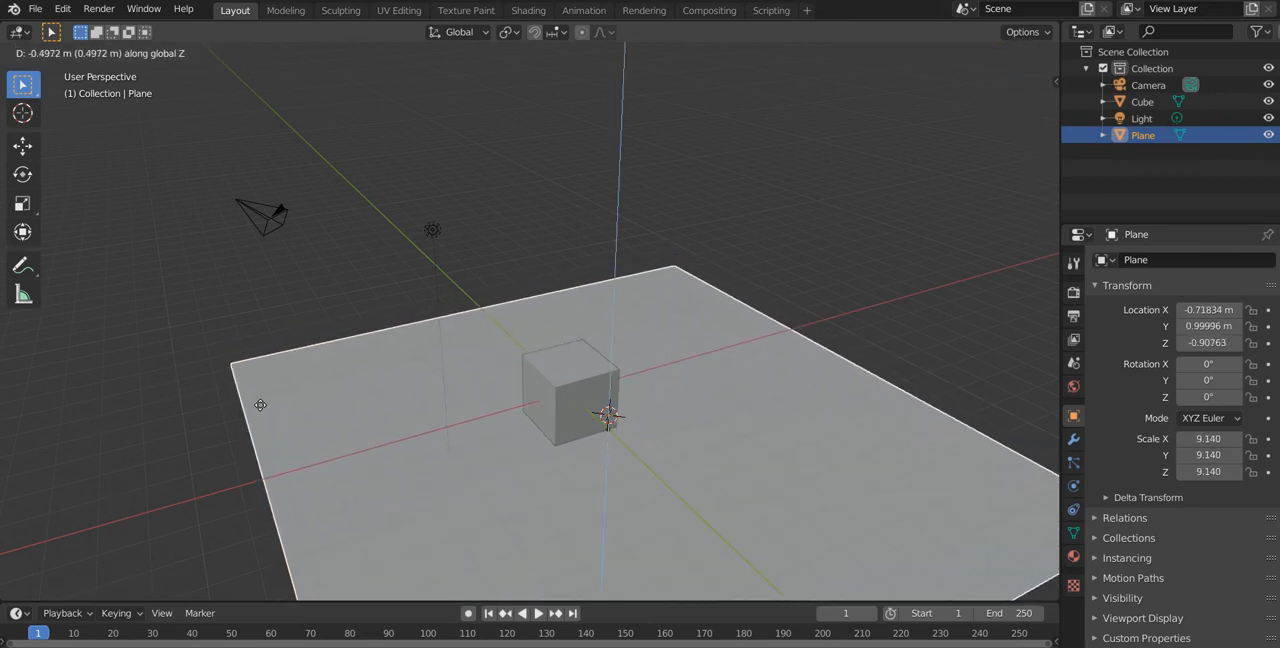
click(259, 409)
middle_drag(286, 409, 310, 435)
key(g)
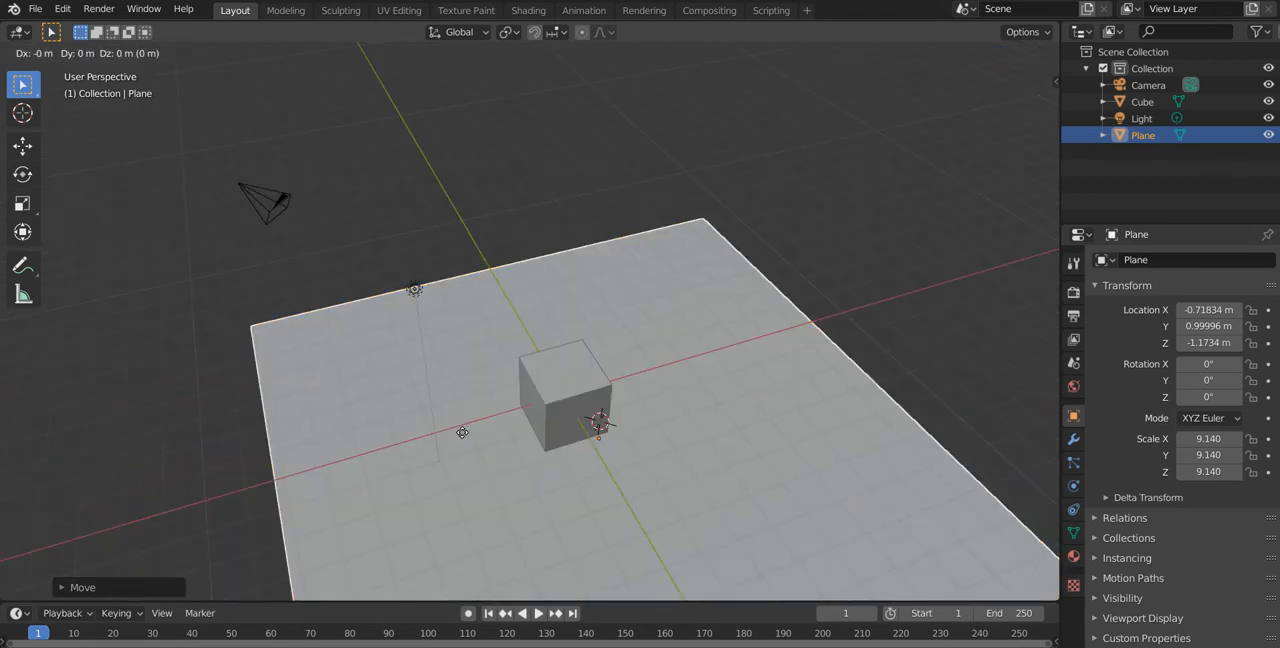
key(x)
click(424, 437)
Step: Try unconstrained moving, rotating and scaling on the plane, cancelling each transform
middle_drag(471, 442, 448, 379)
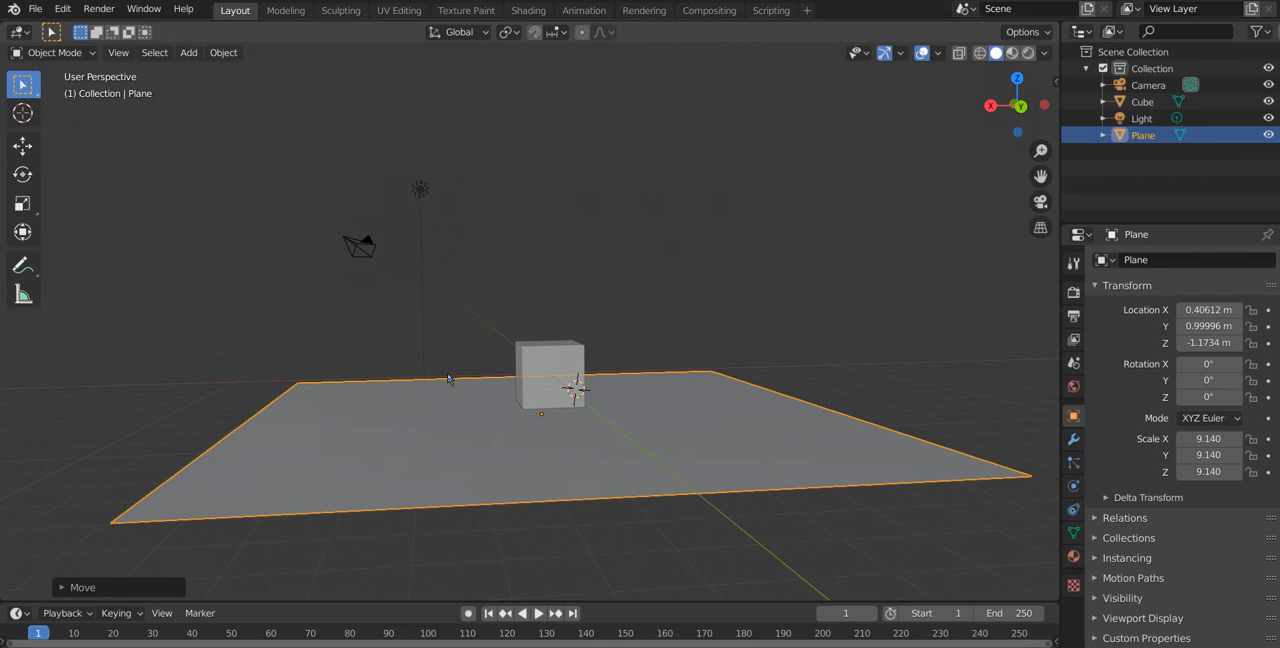
middle_drag(448, 379, 478, 405)
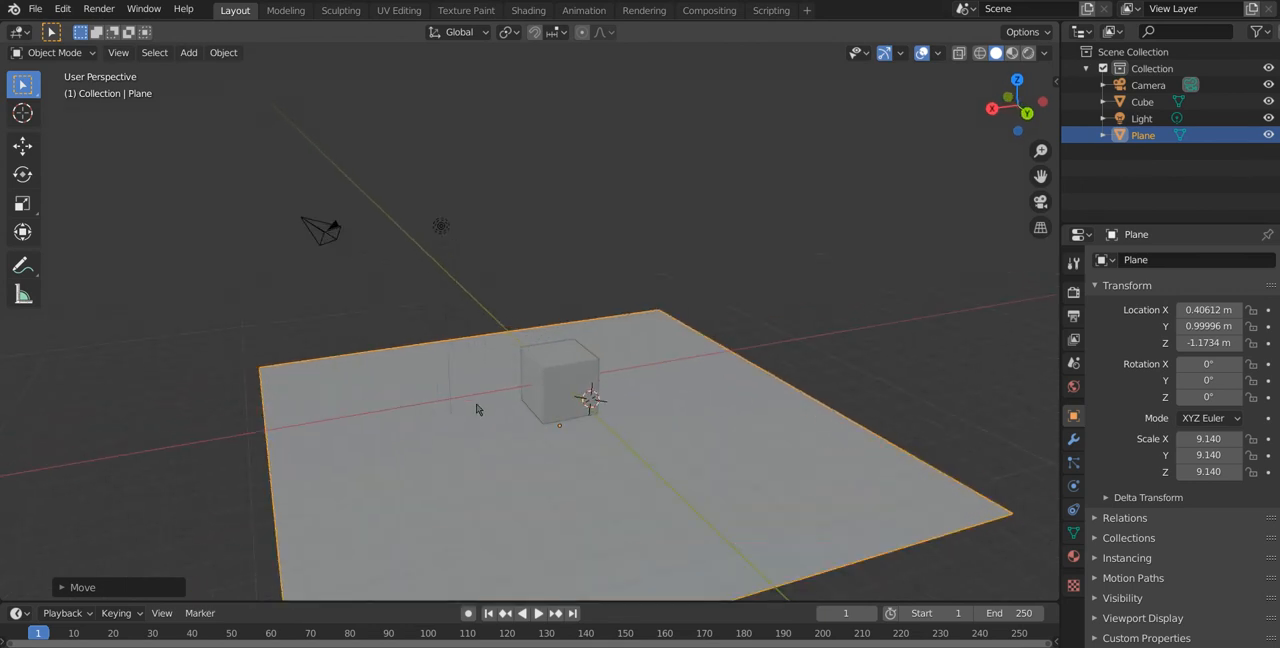
key(g)
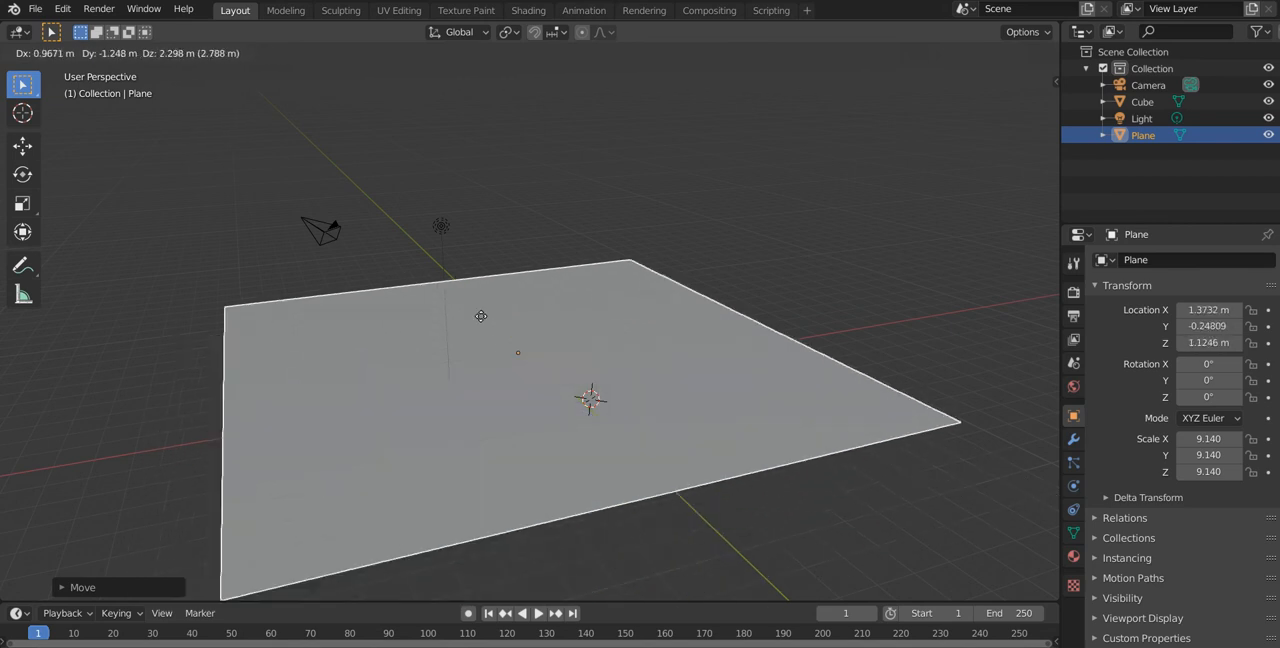
click(471, 373)
key(r)
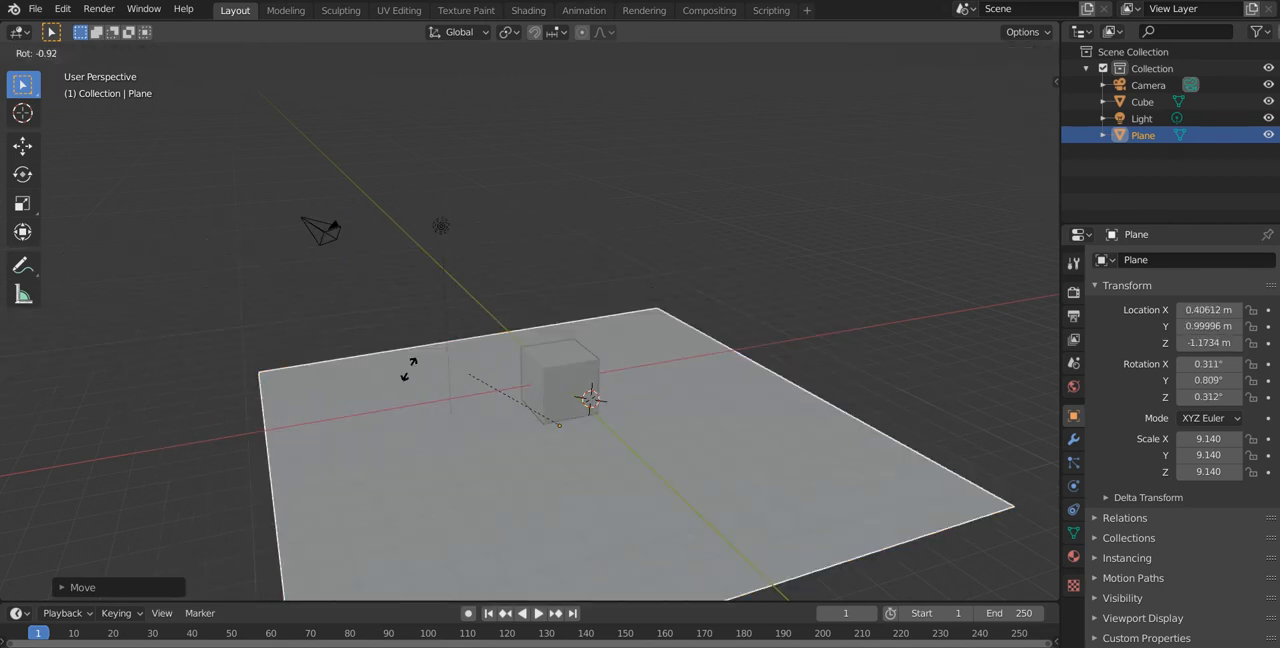
right_click(447, 379)
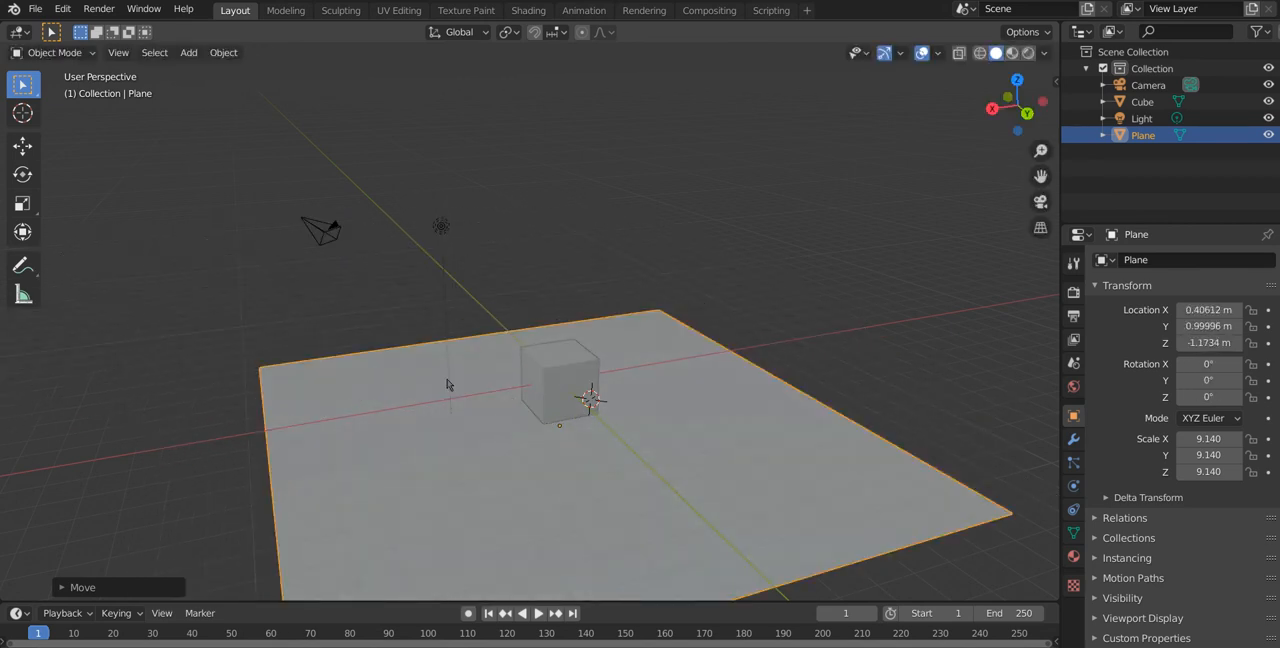
key(s)
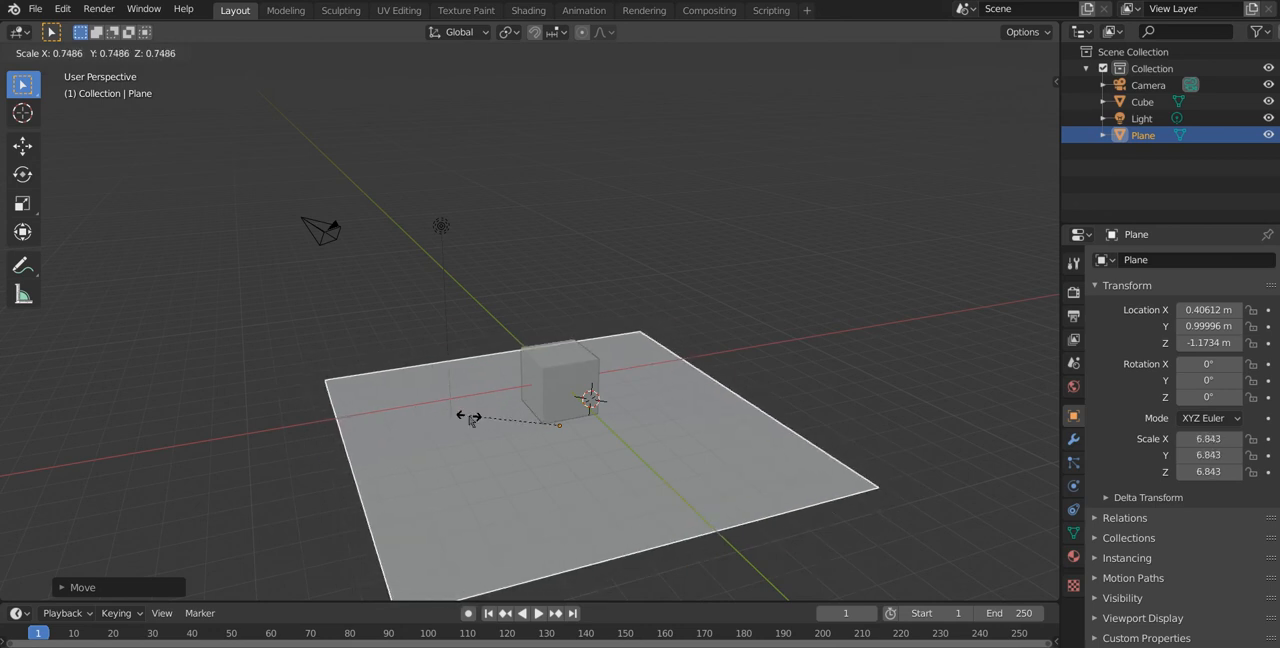
right_click(470, 419)
Step: Try moving the plane by about -0.4 m constrained to the global X axis, and cancel the move
middle_drag(518, 343, 494, 373)
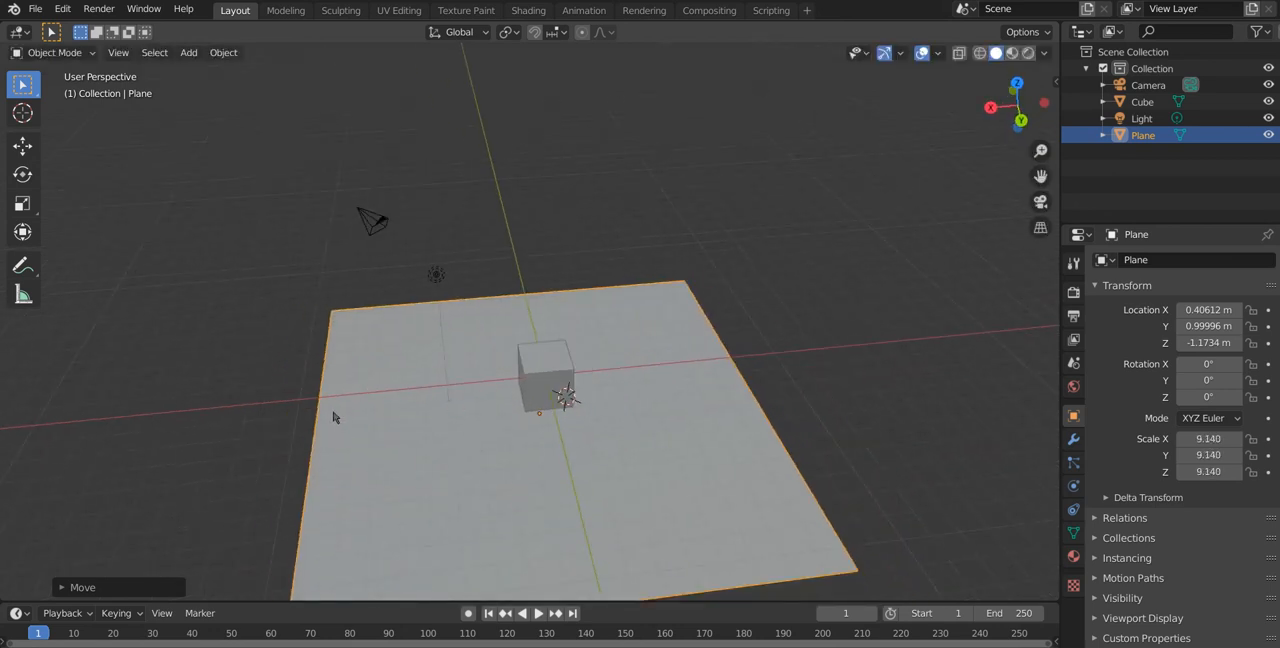
middle_drag(746, 357, 528, 421)
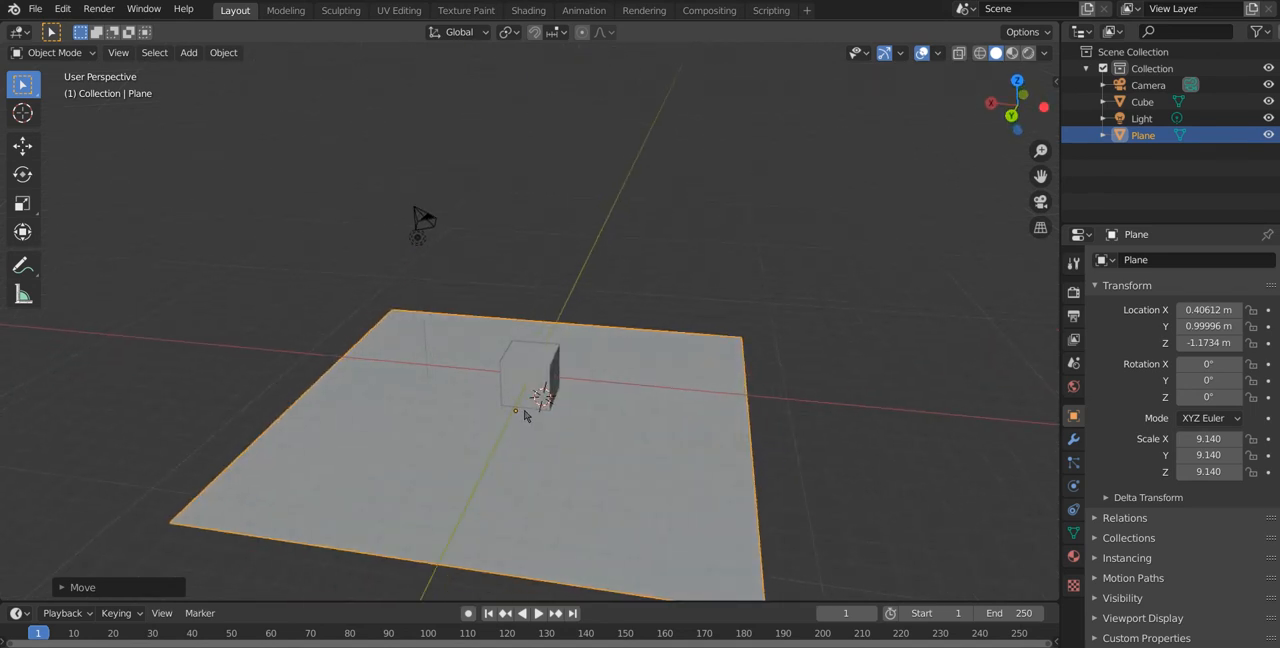
key(g)
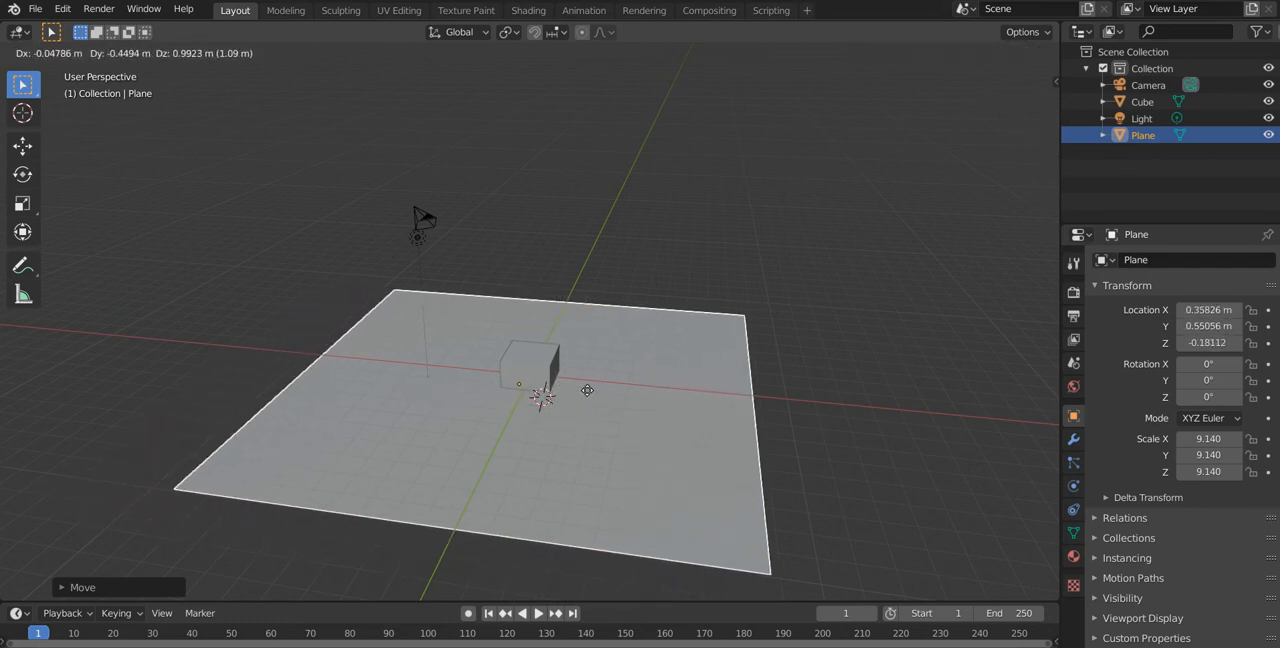
key(x)
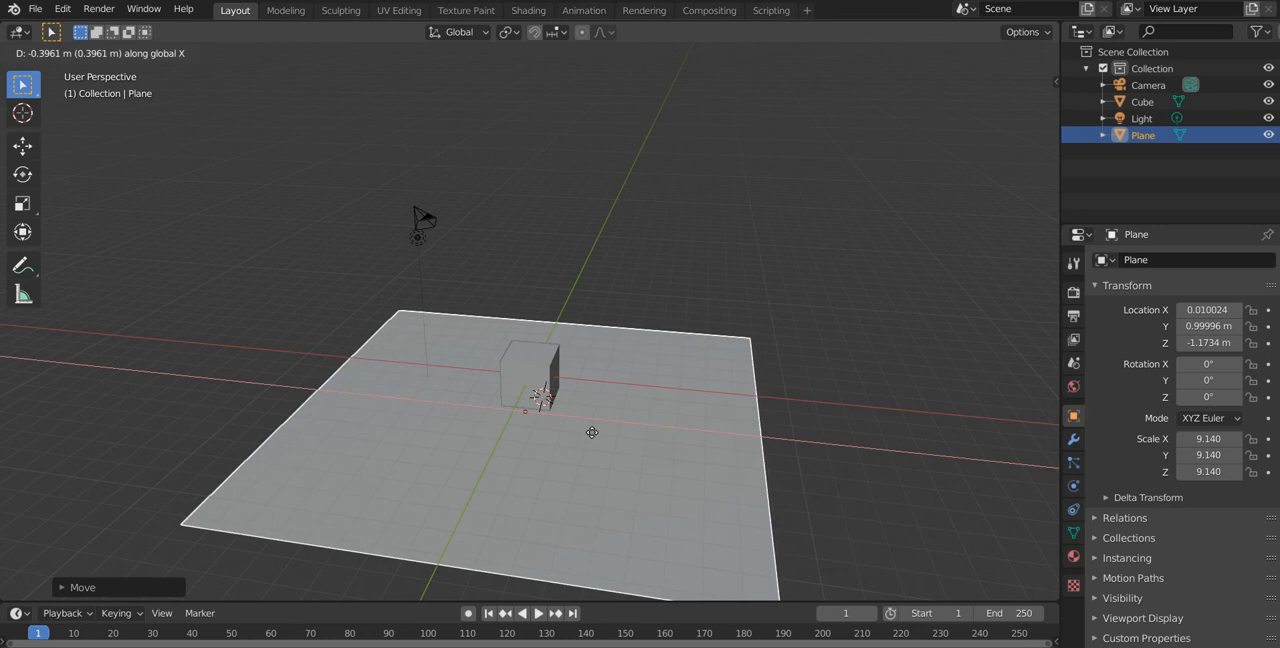
click(592, 438)
Step: Move the plane freely to about X -2.79 m, Y -0.67 m, Z 0.92 m, and undo the move
key(g)
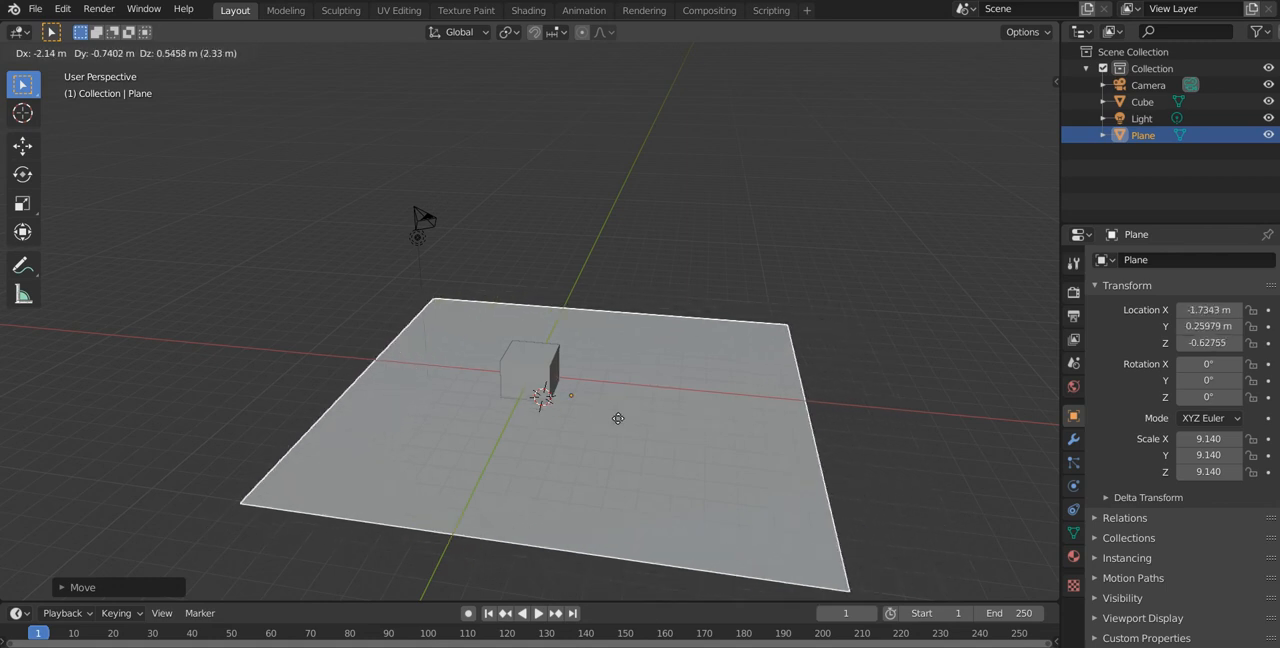
right_click(701, 370)
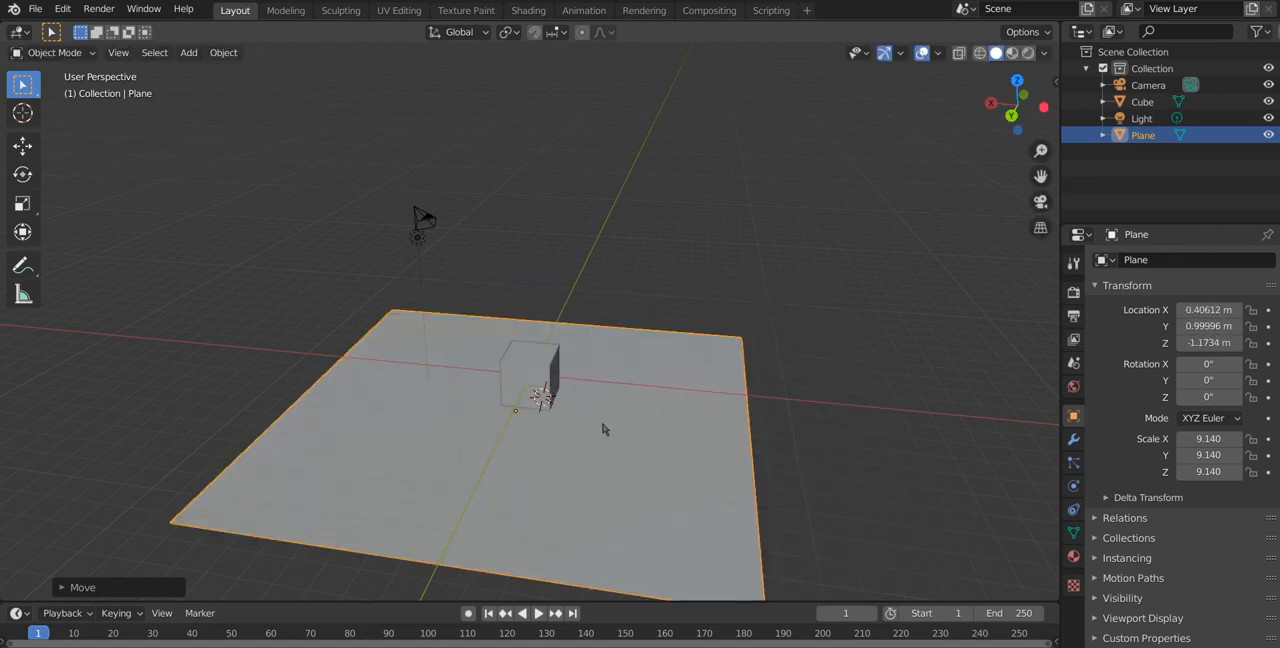
key(g)
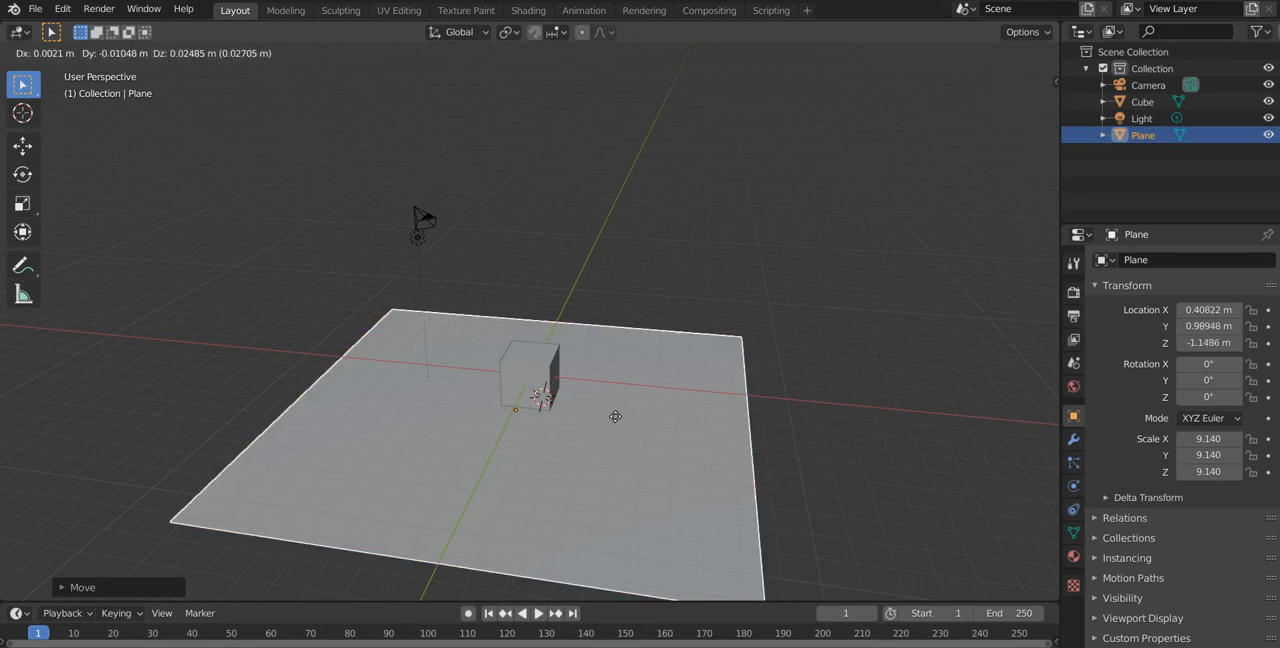
click(688, 366)
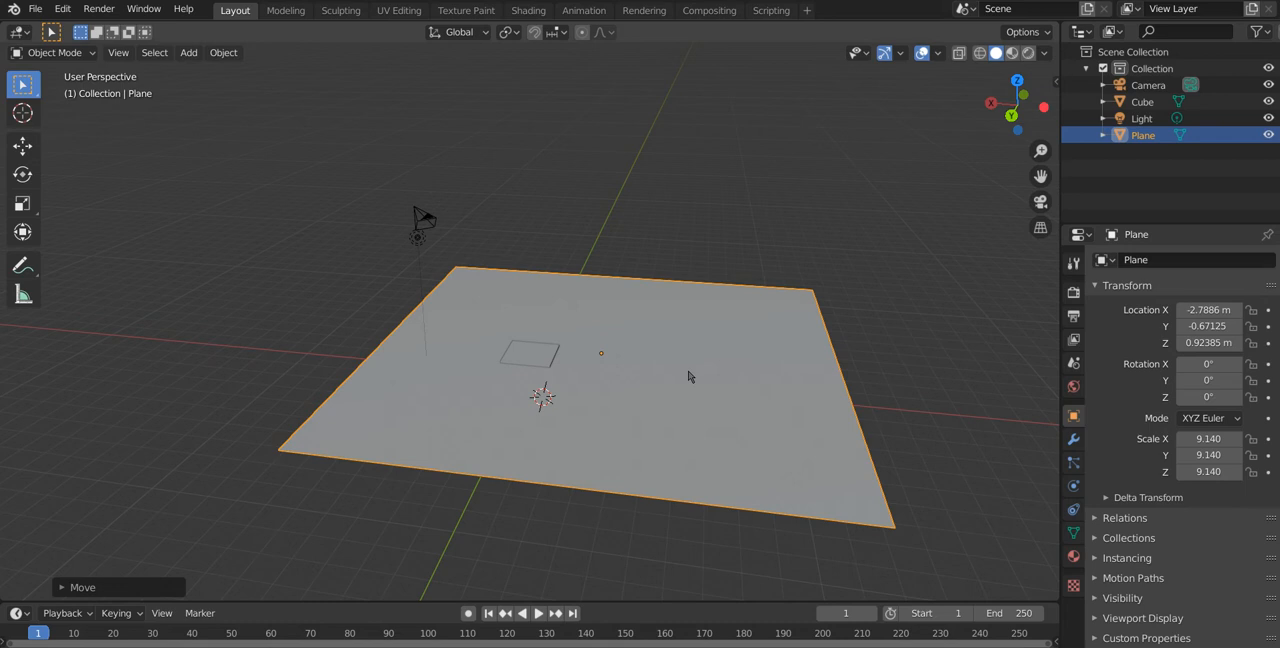
key(ctrl+z)
Step: Try moving the plane constrained to the X, Y and Z axes in turn, and cancel the move
mouse_move(685, 377)
middle_down()
mouse_move(714, 343)
mouse_move(667, 335)
mouse_move(687, 373)
middle_up()
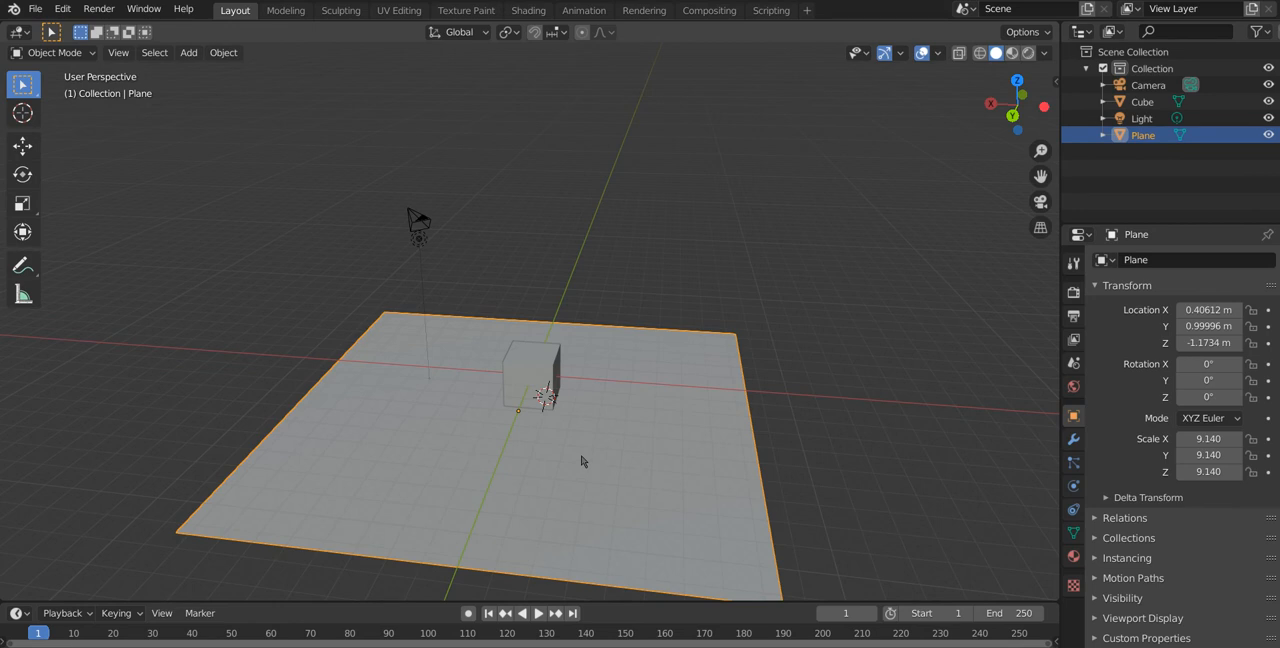
key(g)
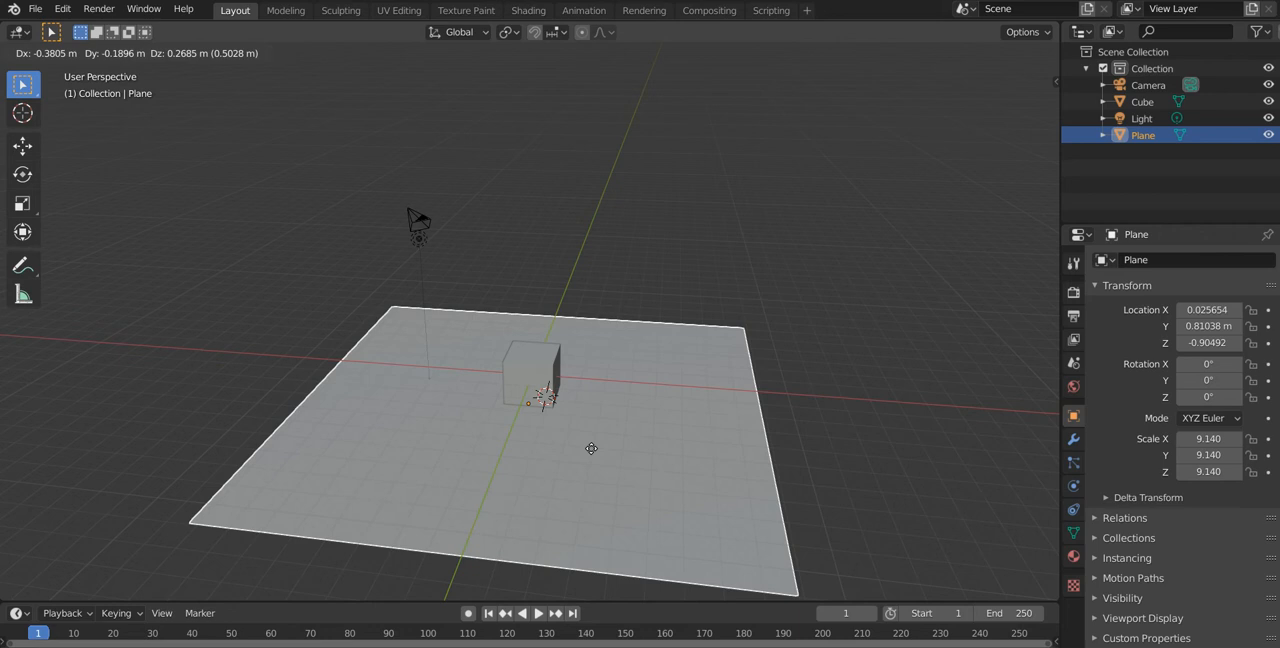
key(x)
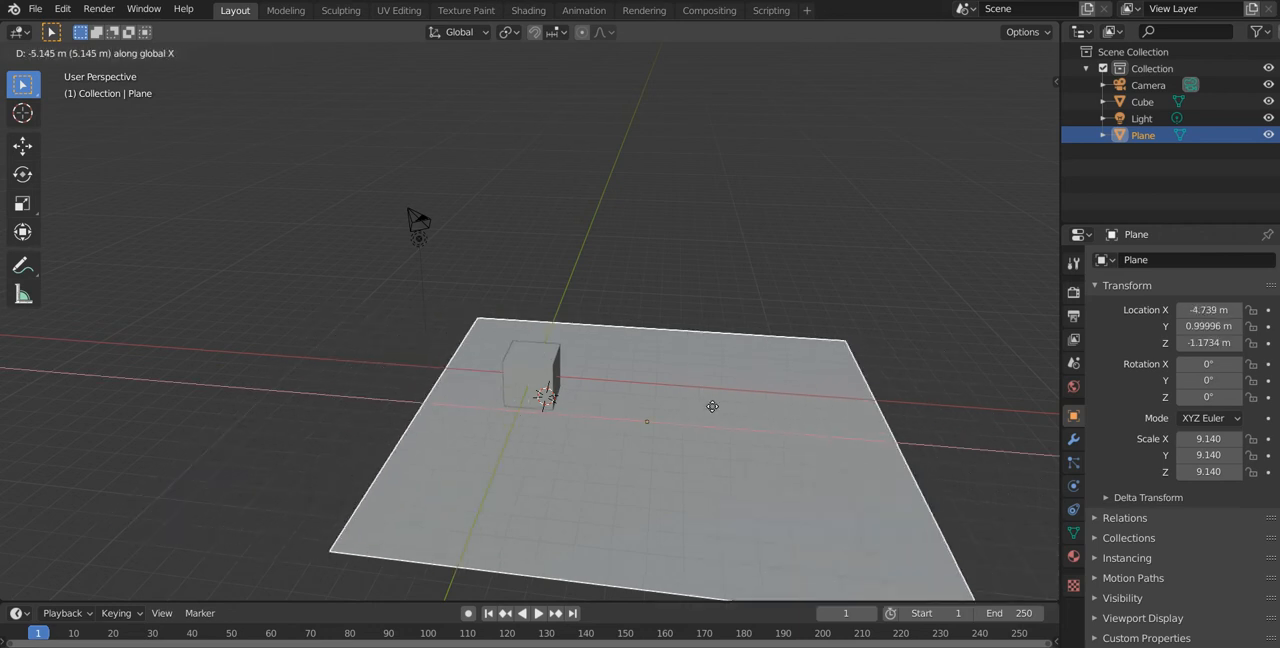
key(y)
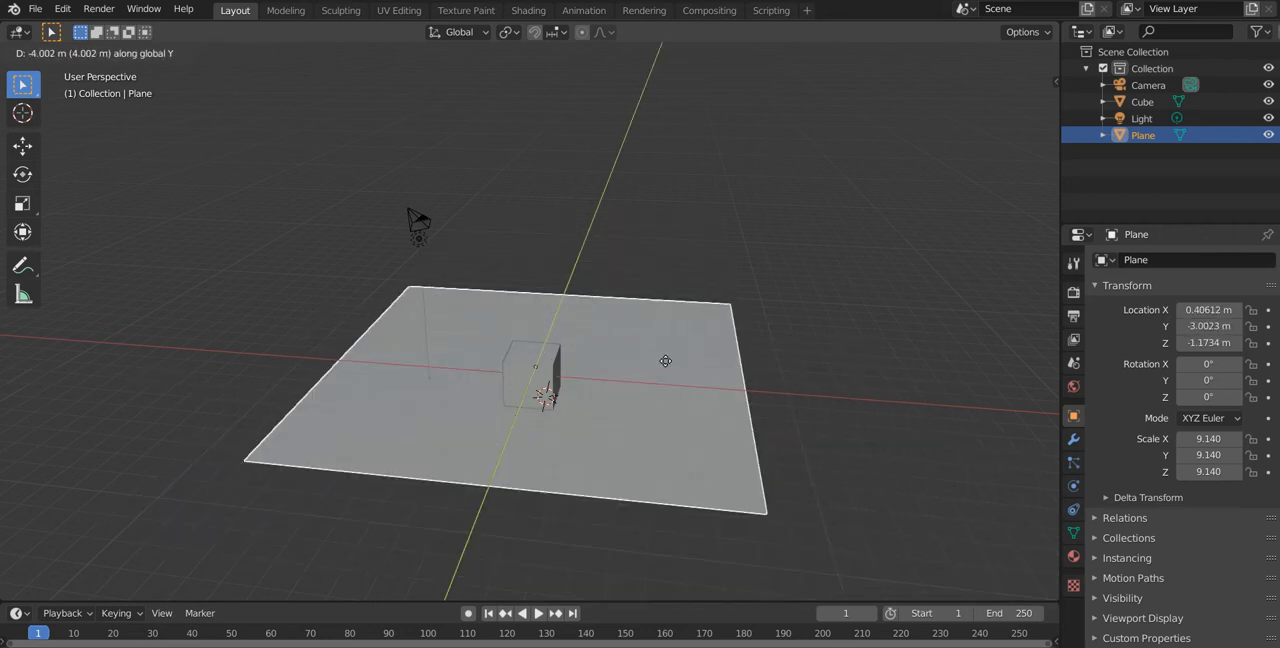
key(z)
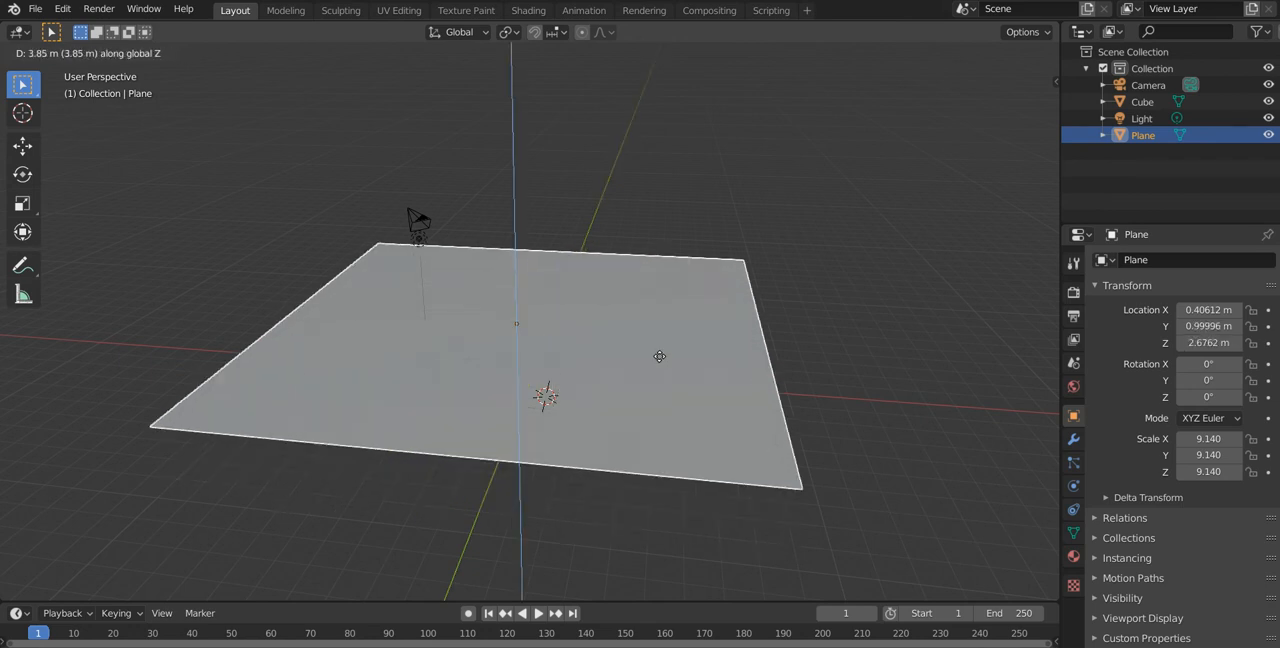
click(613, 447)
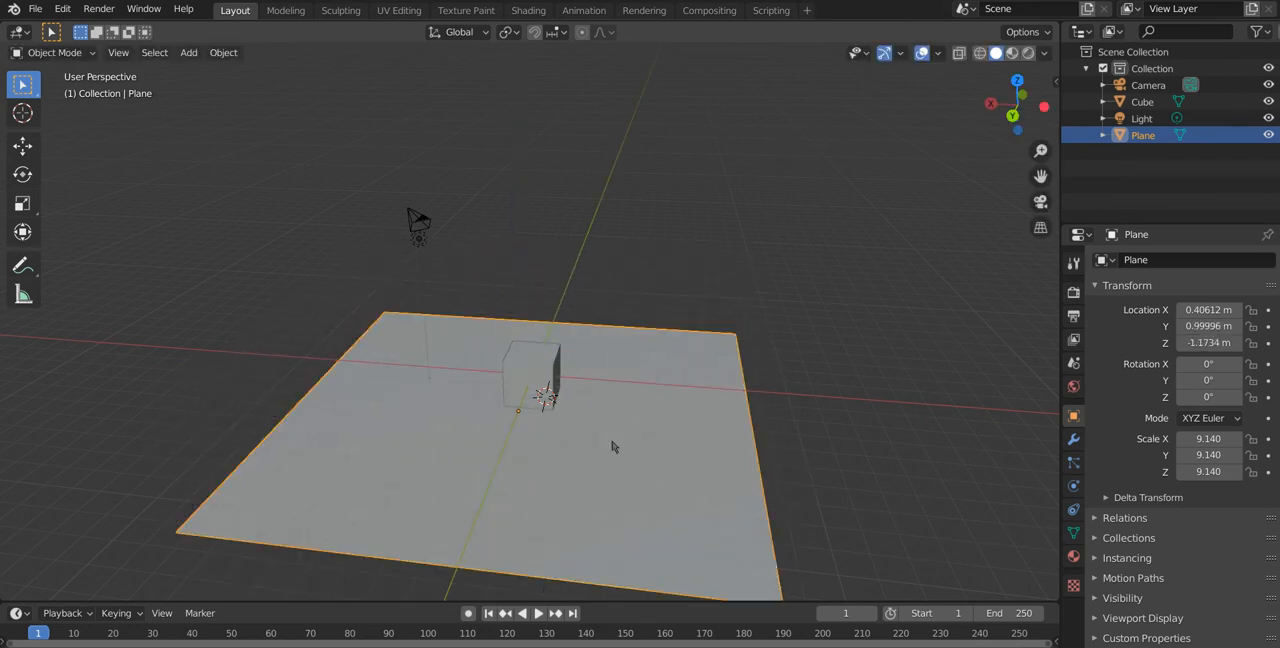
Step: Try rotating the plane constrained to the global X, Y and Z axes in turn, and cancel the rotation
key(r)
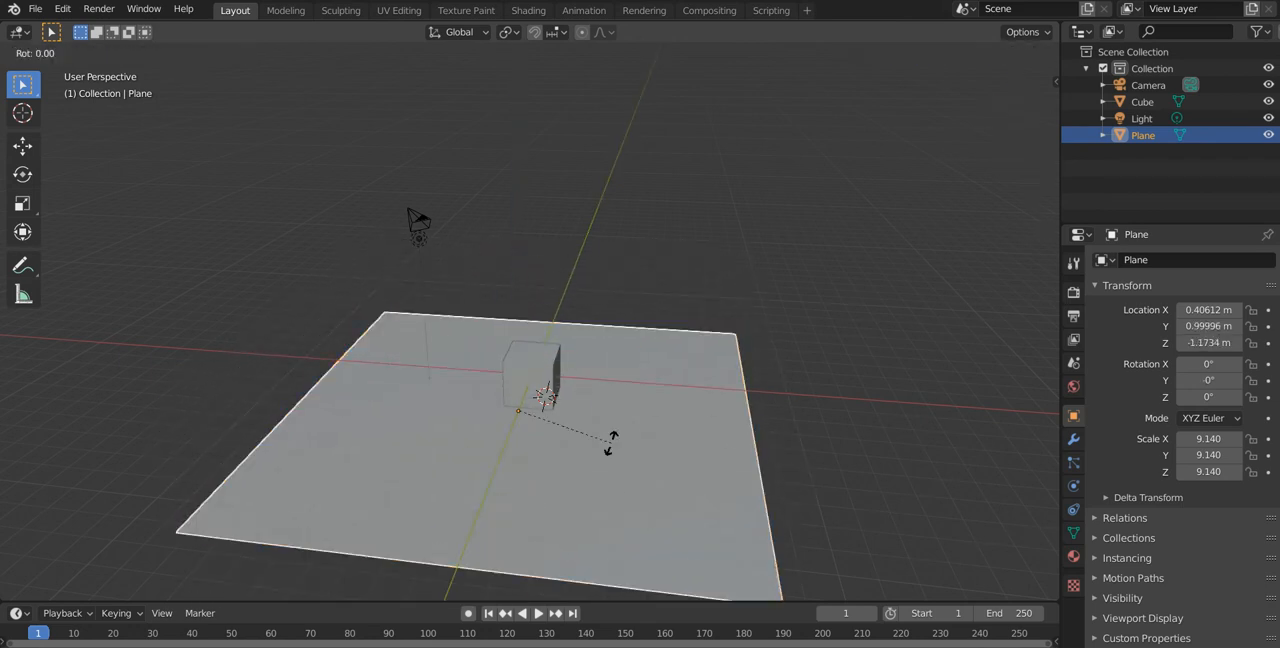
key(x)
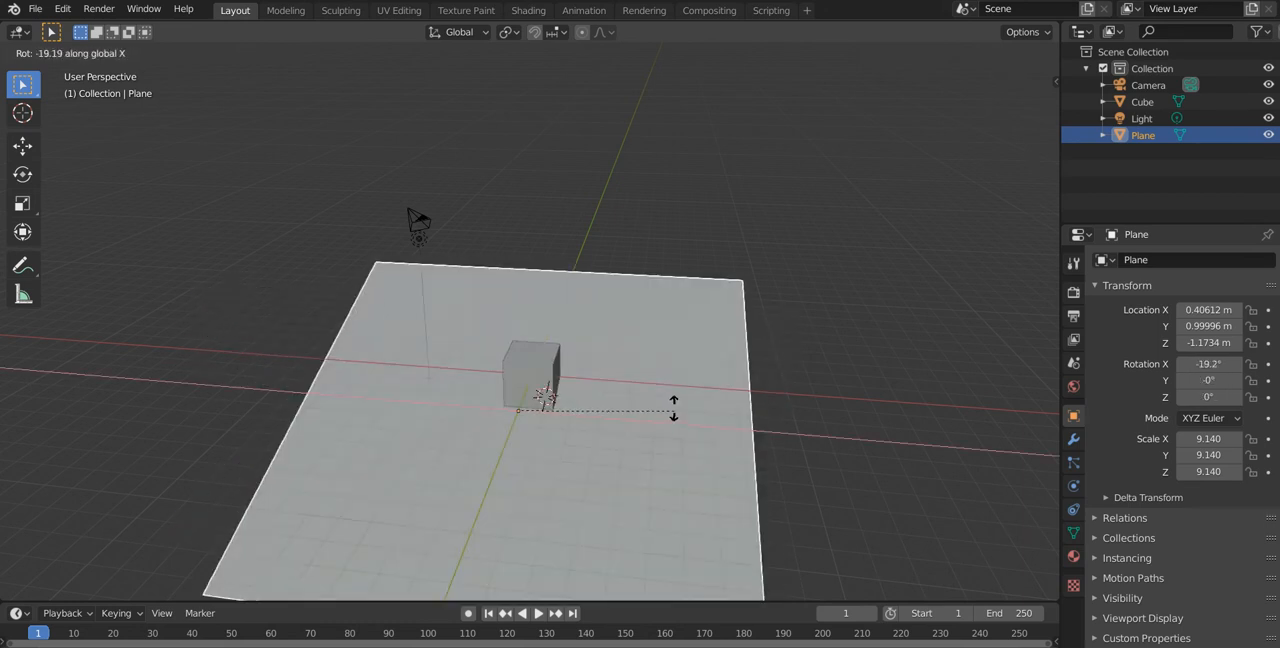
key(y)
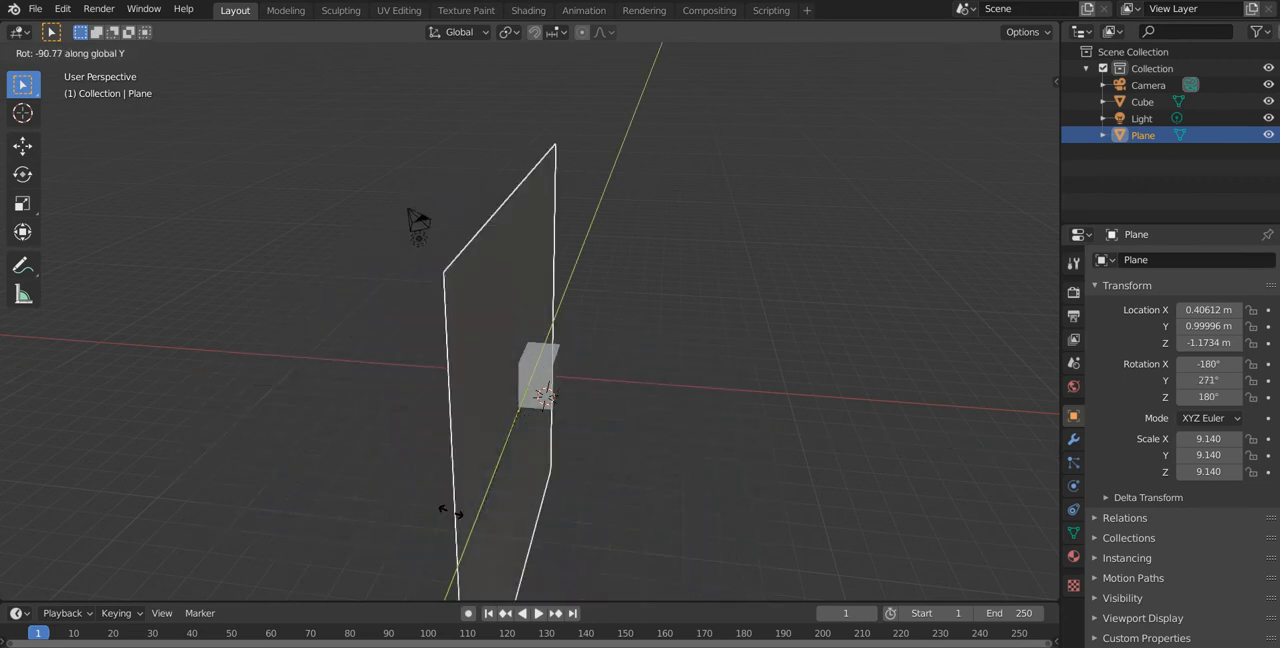
key(z)
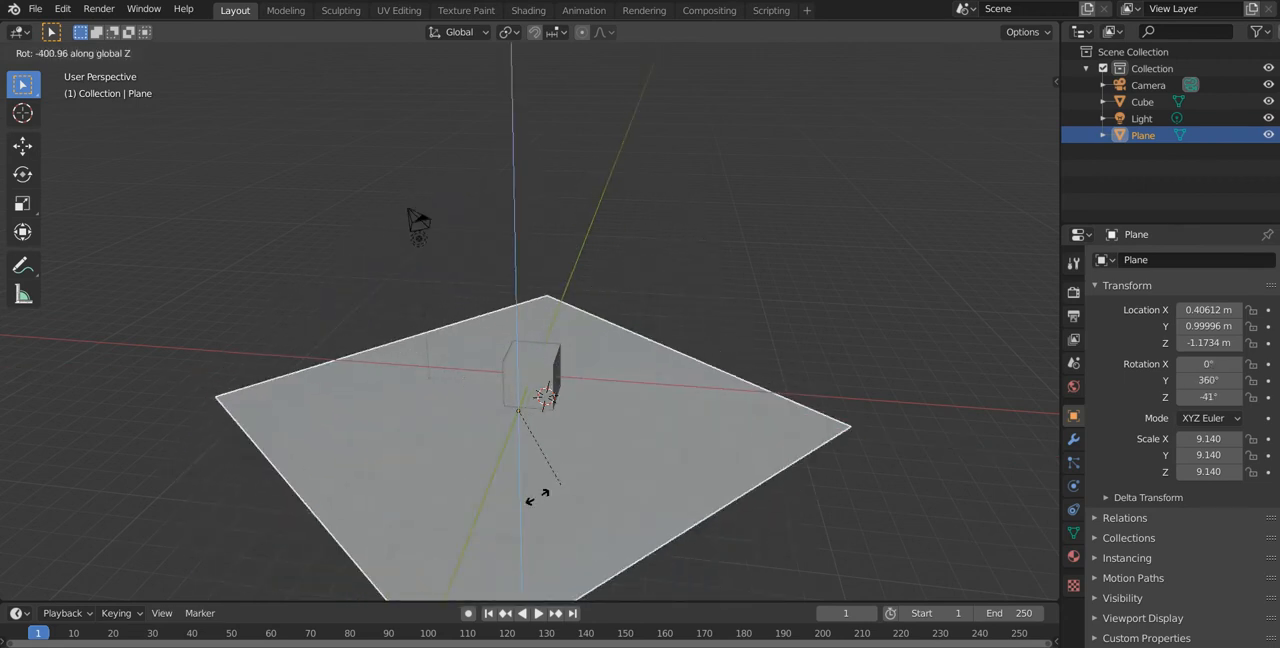
key(Escape)
Step: Try a free trackball rotation on the plane, and cancel it
middle_drag(435, 482, 450, 487)
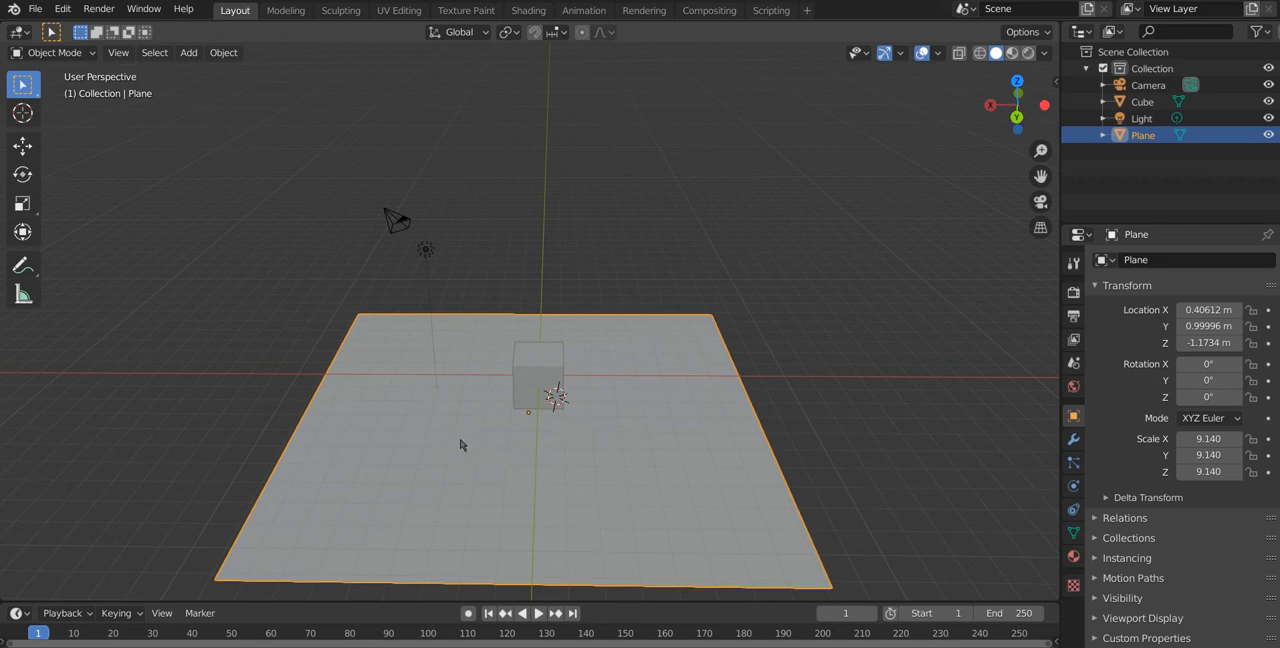
key(r)
key(r)
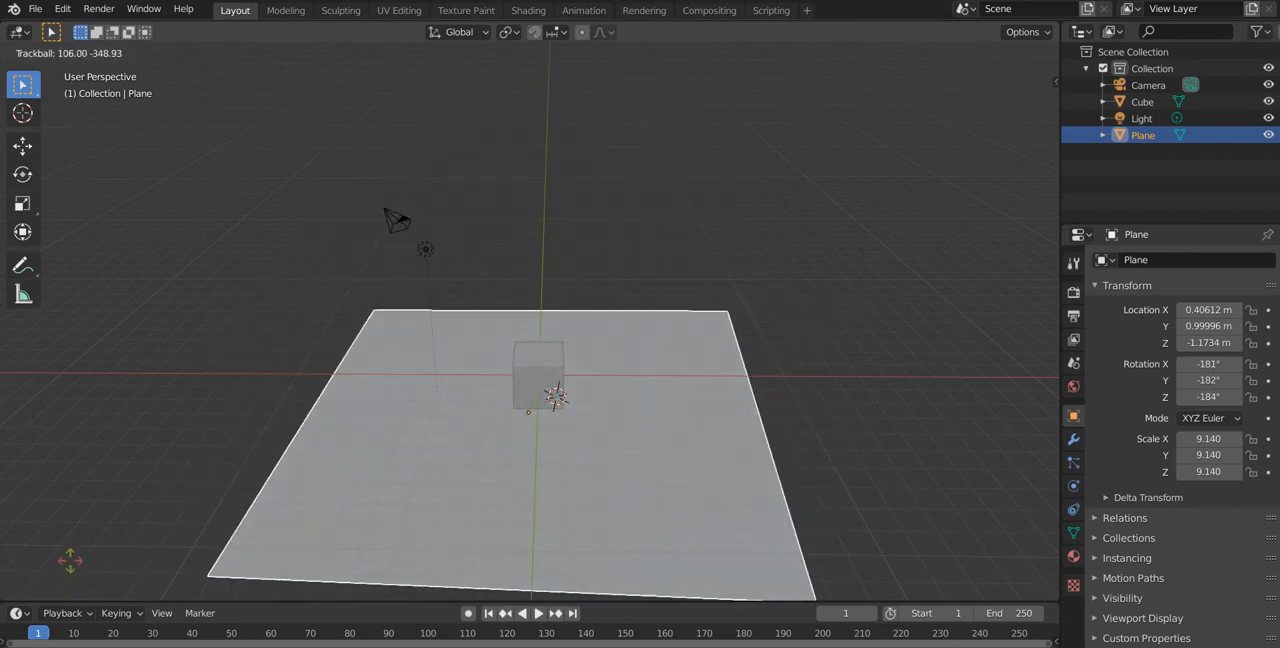
key(Escape)
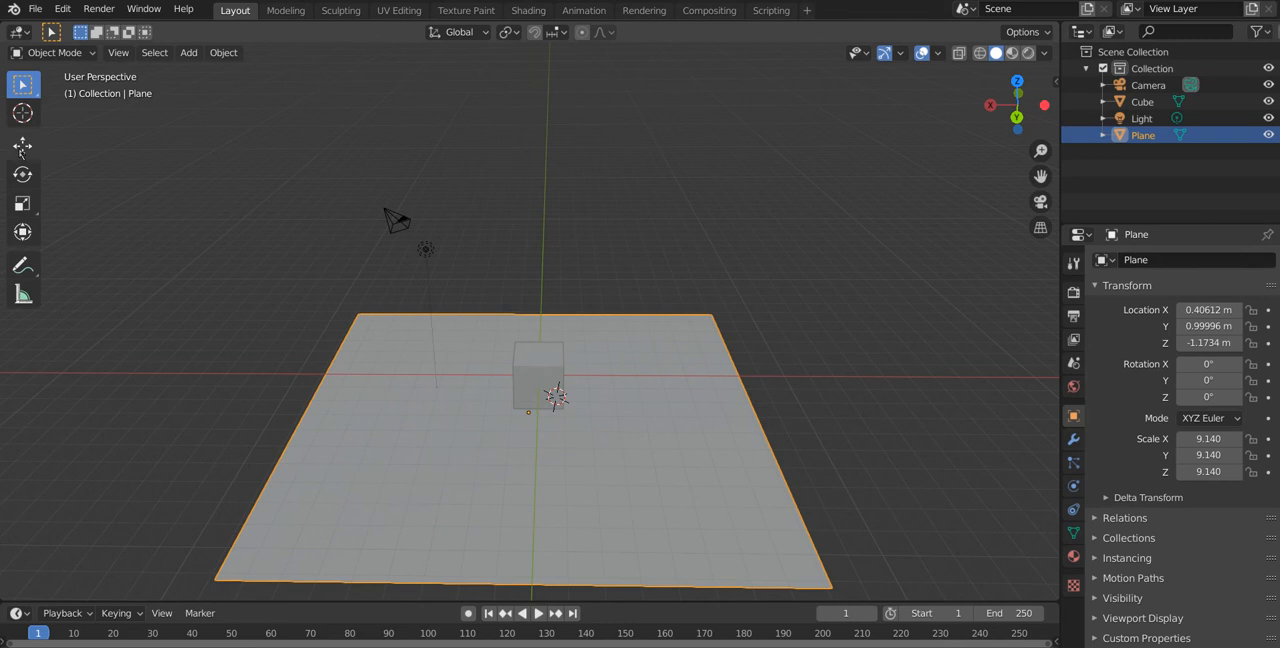
Step: Activate the Move tool, reselect the plane and move it along the global X axis to about X -0.07 m
click(22, 148)
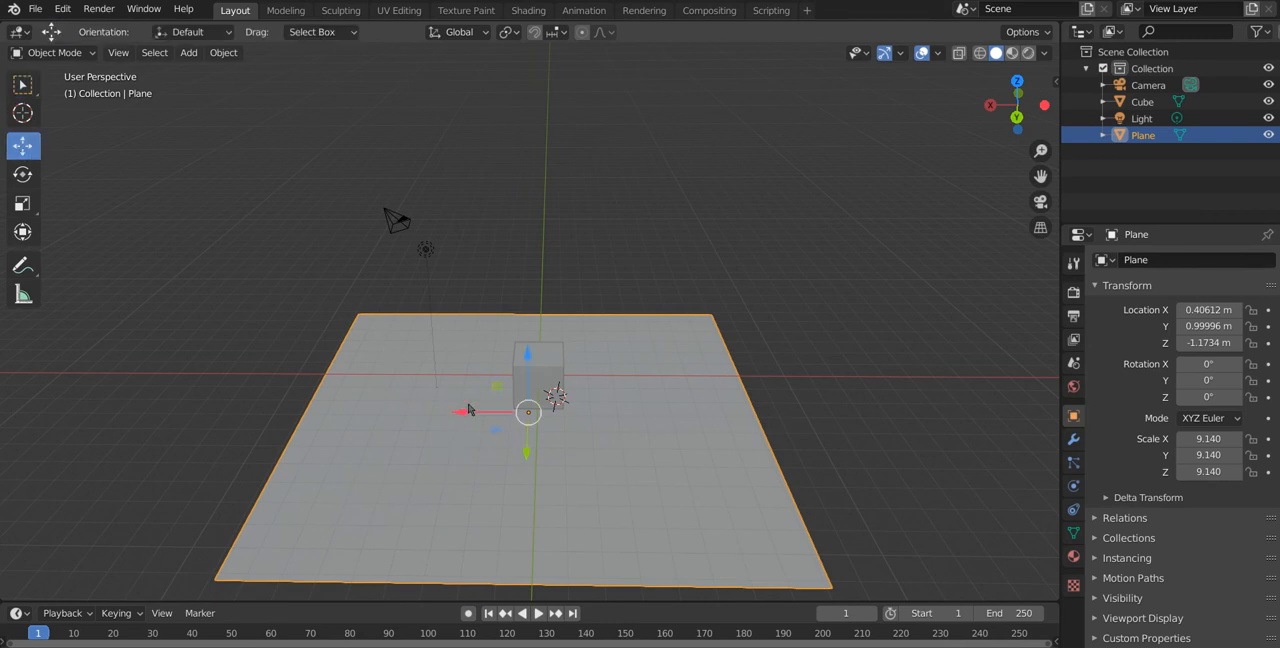
click(316, 350)
middle_drag(416, 300, 451, 336)
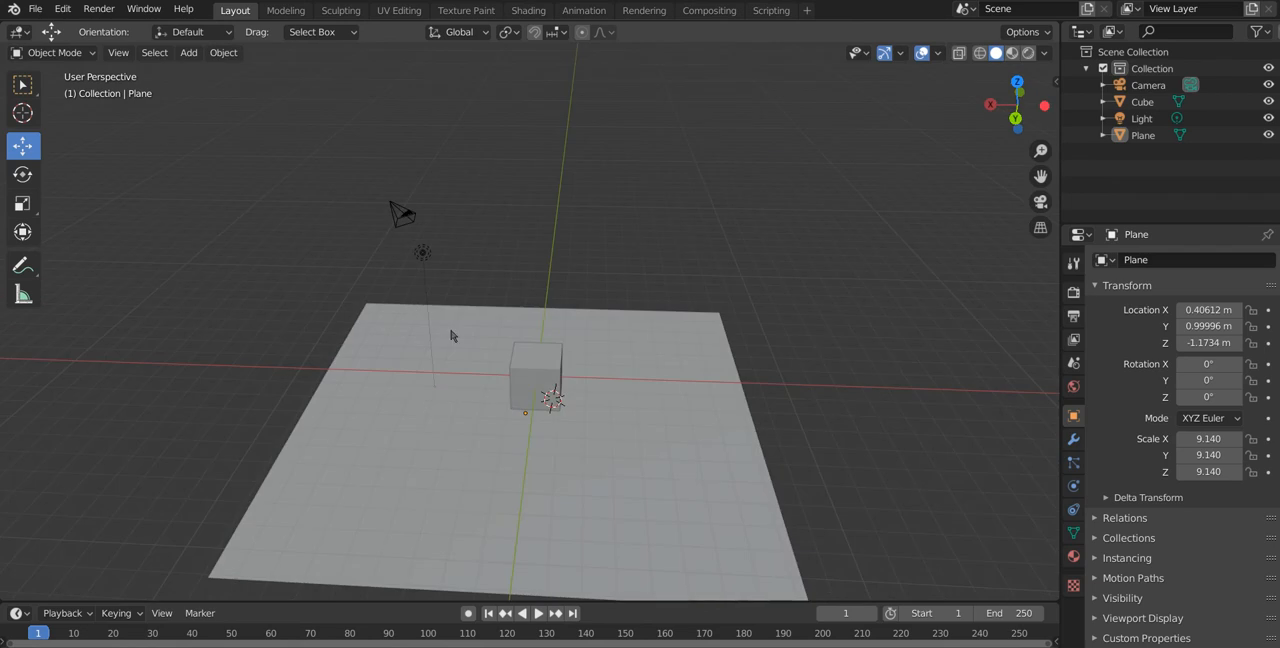
middle_drag(608, 453, 573, 401)
click(577, 483)
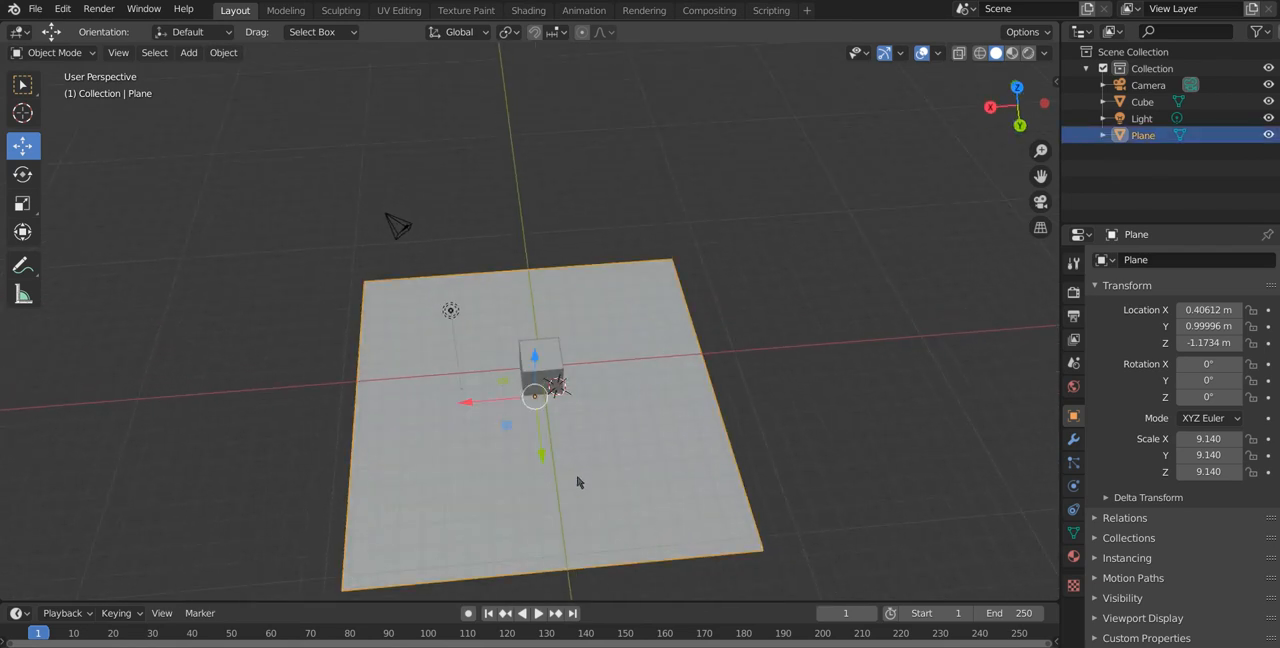
key(g)
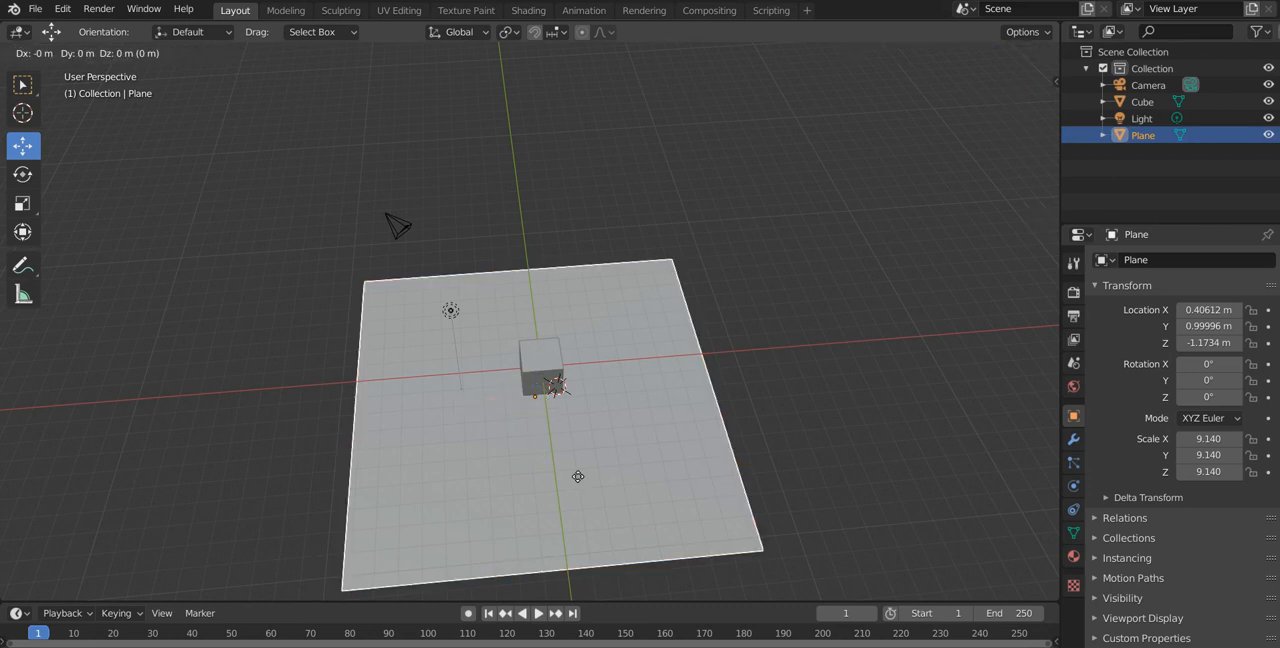
key(x)
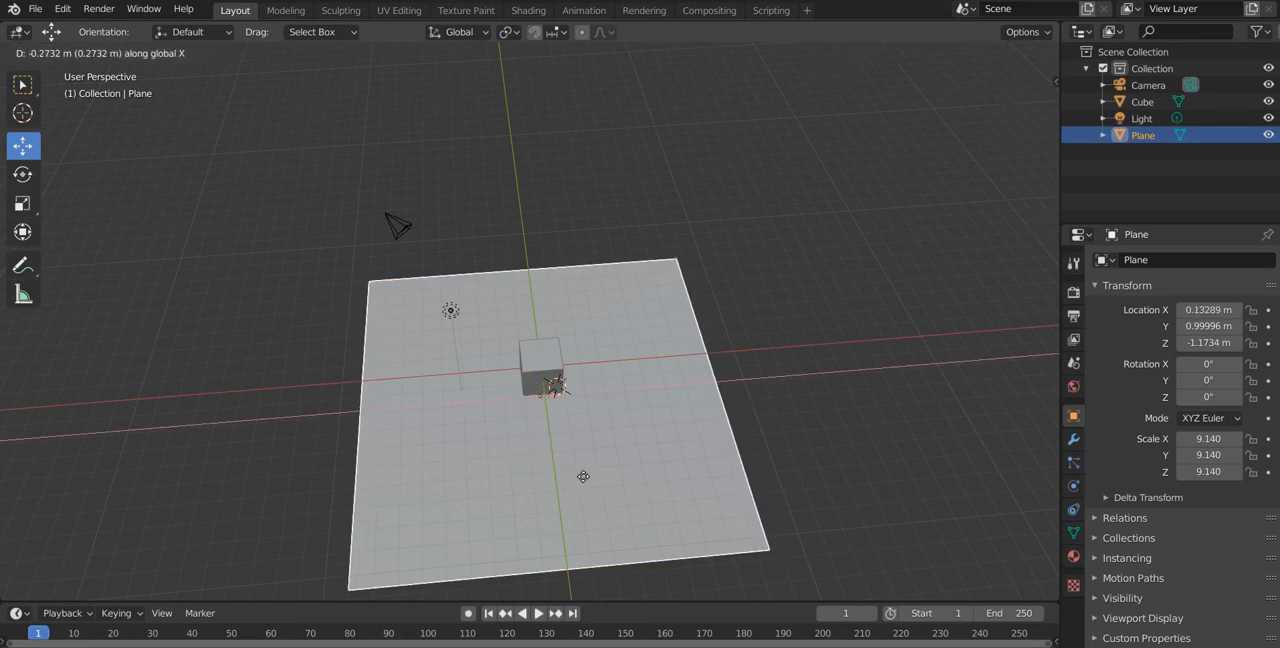
click(588, 482)
Step: Look at the plane from the right and top orthographic views, and move it along Y to about -0.016 m
middle_drag(588, 482, 580, 539)
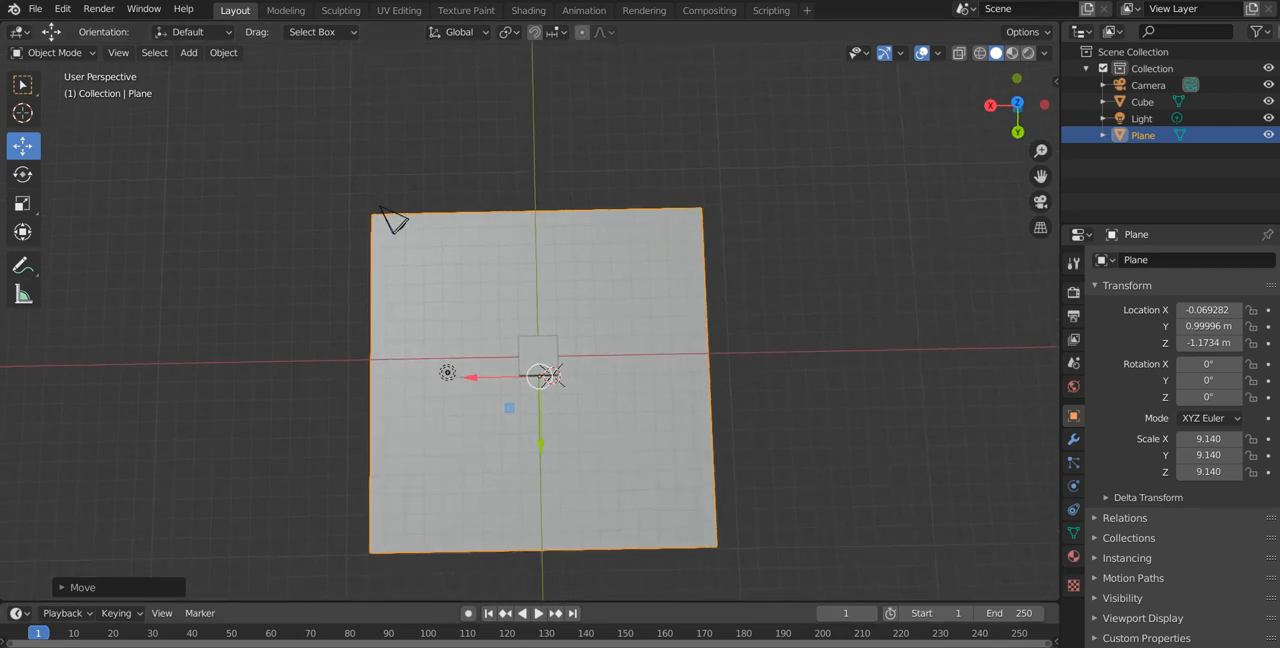
key(Num_Lock)
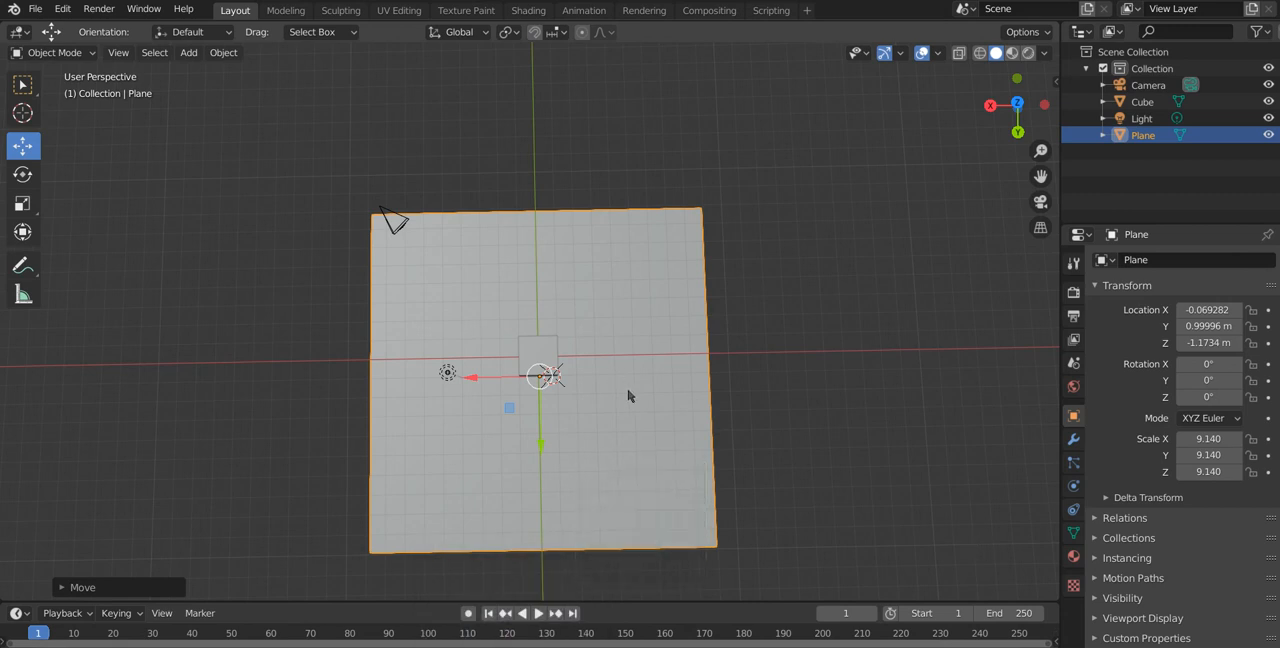
key(KP_3)
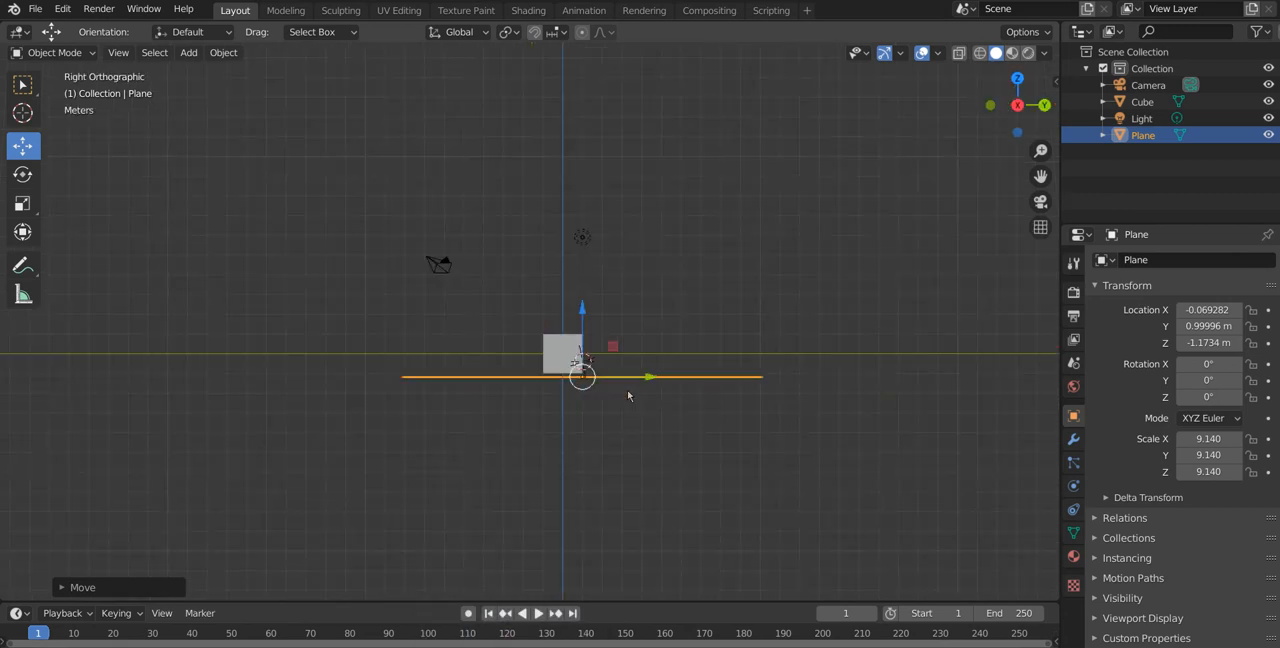
key(KP_7)
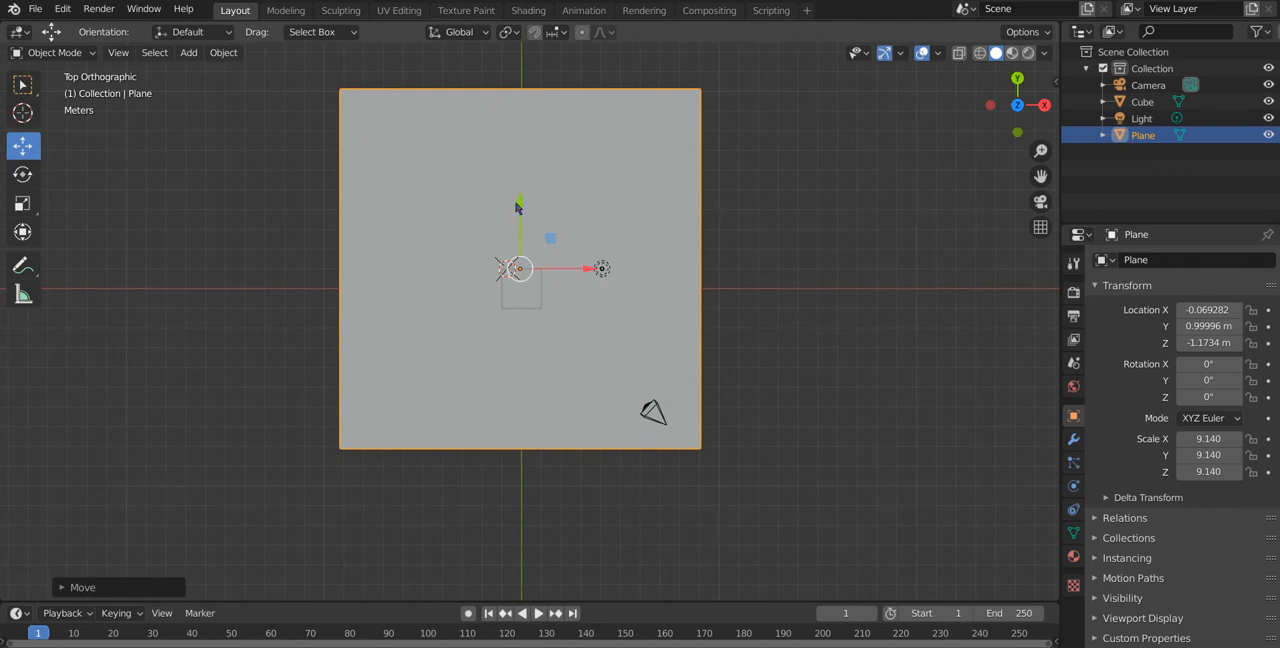
drag(519, 206, 519, 224)
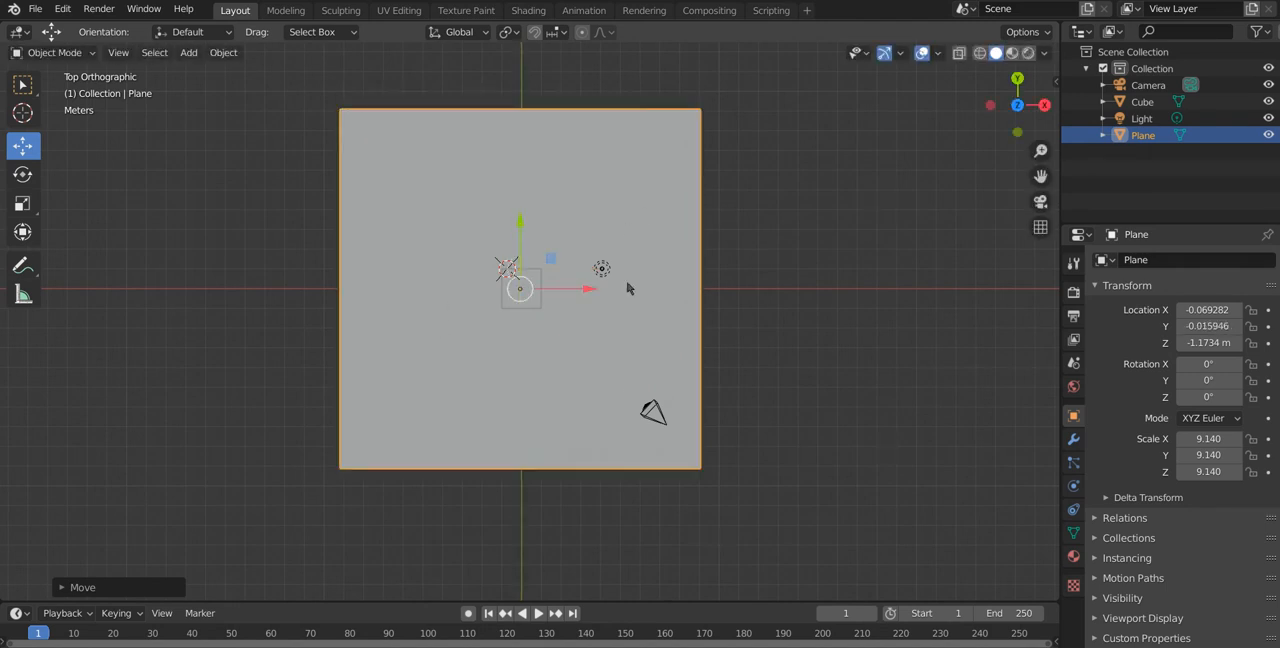
Step: Scale the plane up uniformly to a scale of about 48.7 on all axes
middle_drag(758, 318, 527, 276)
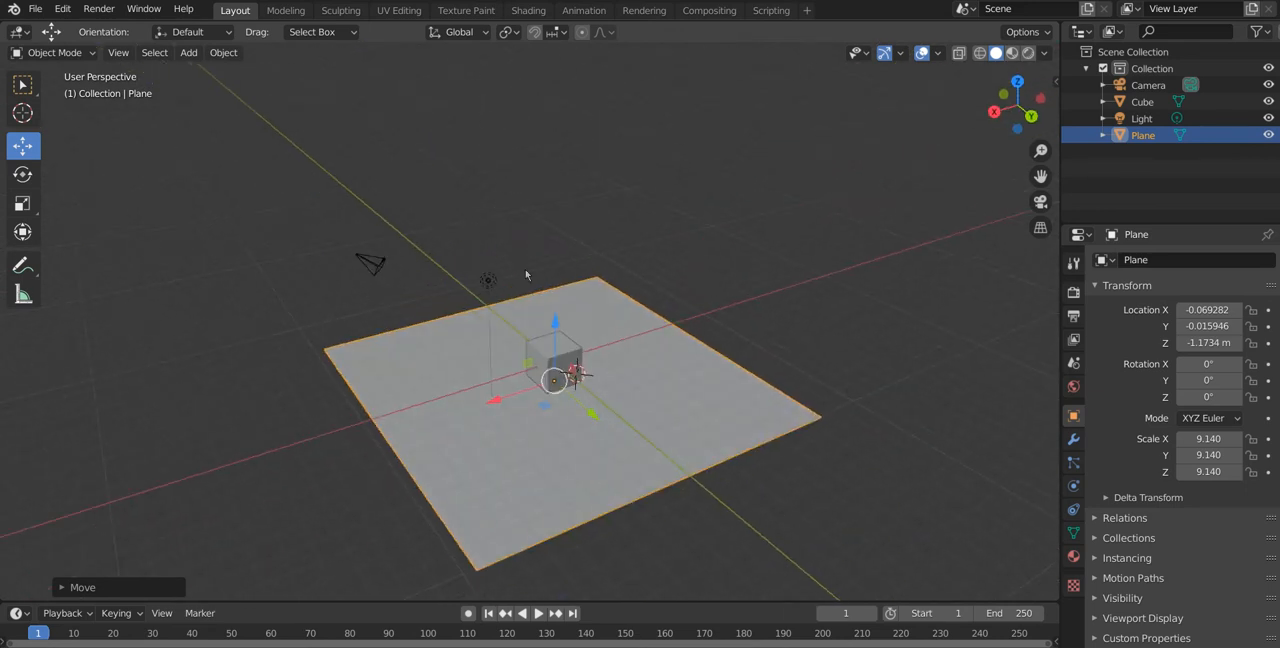
key(s)
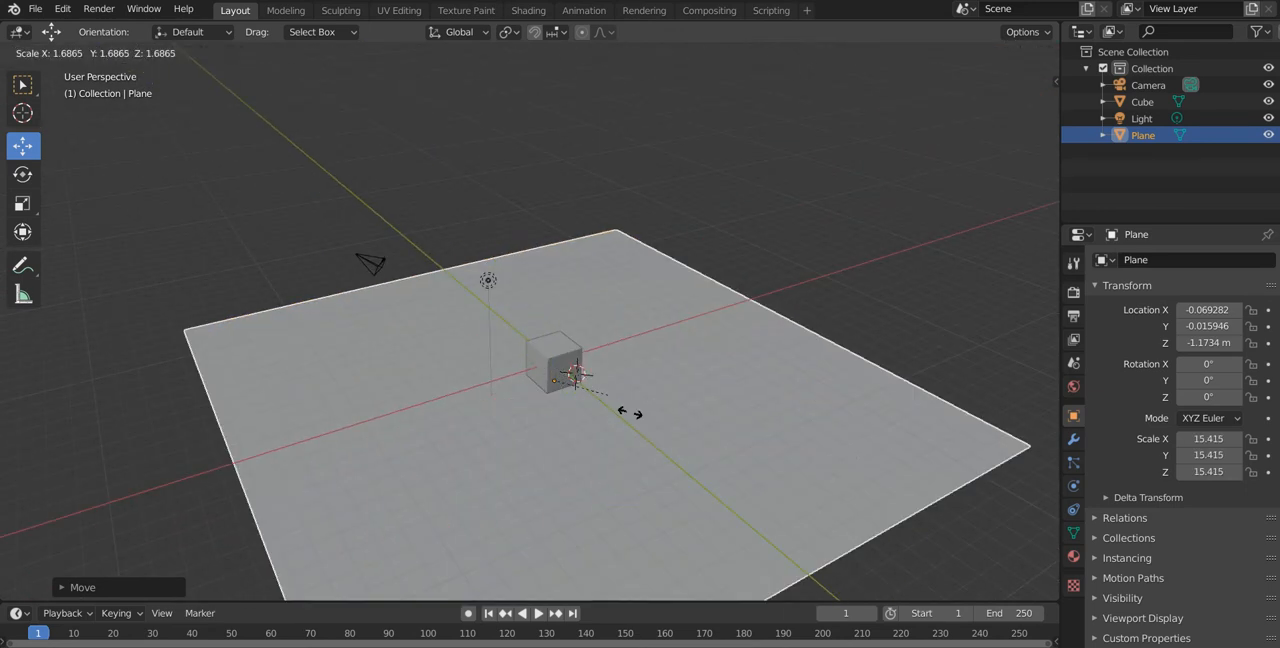
click(719, 432)
middle_drag(709, 429, 762, 417)
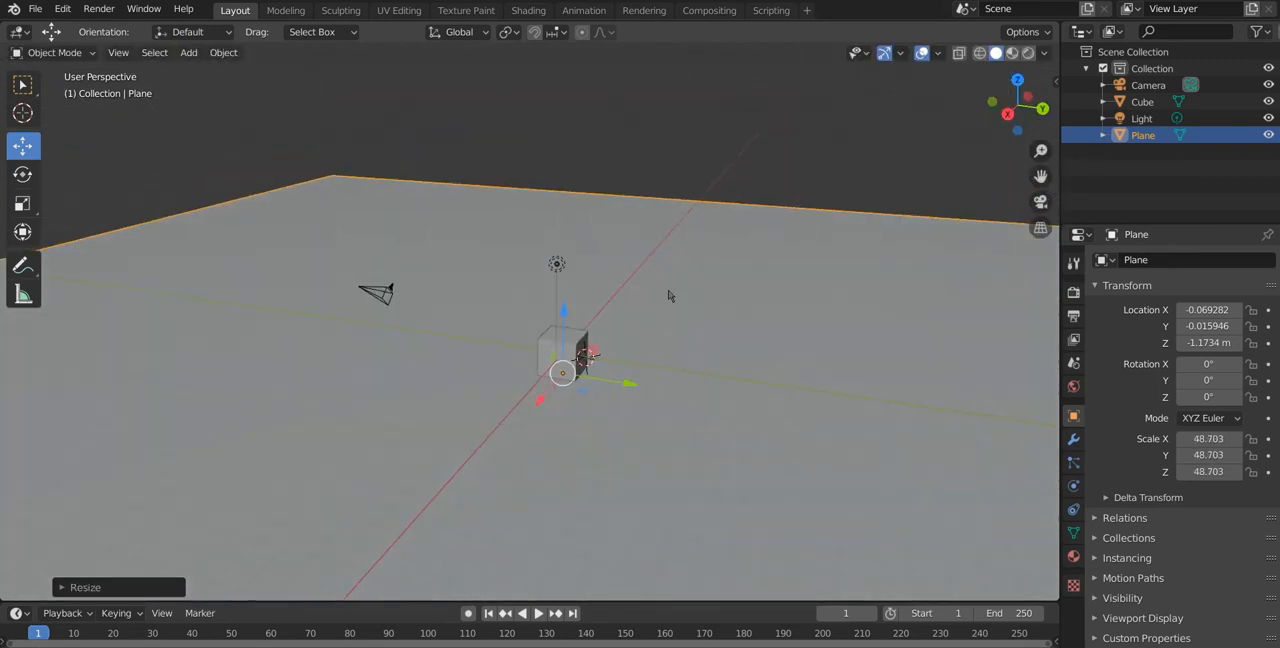
click(688, 185)
middle_drag(669, 203, 633, 356)
click(633, 356)
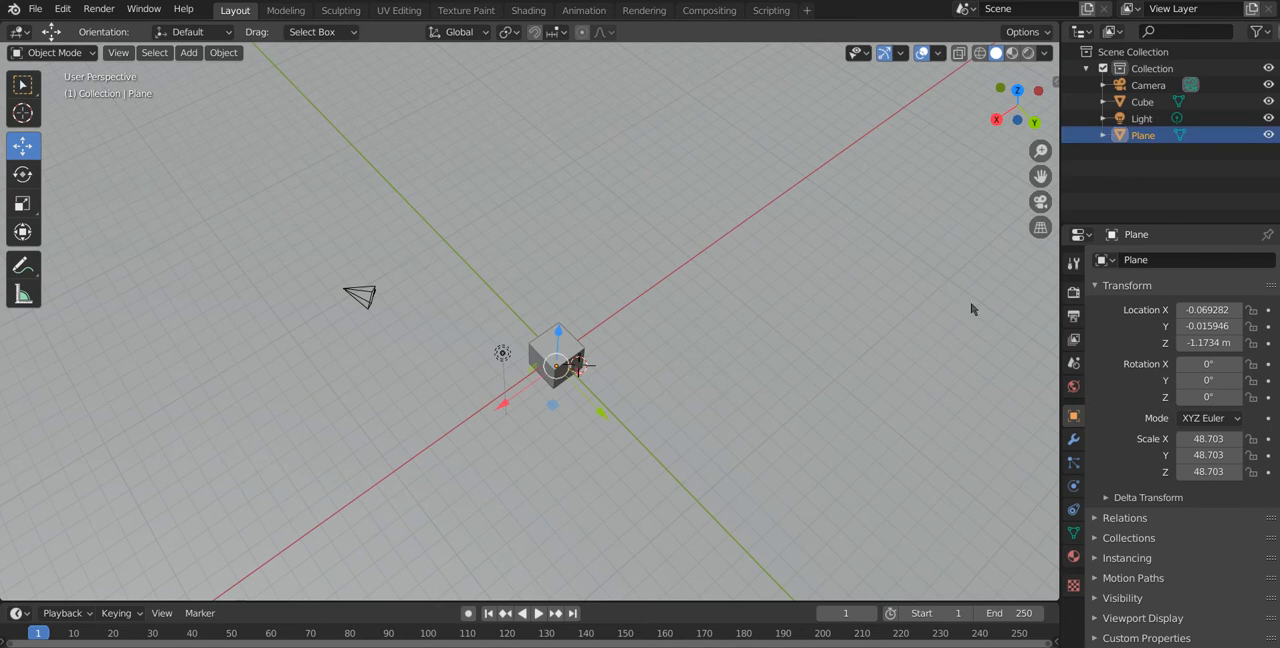
Step: Switch the viewport shading to Rendered and add a new material to the plane
click(1027, 53)
middle_drag(613, 421, 640, 410)
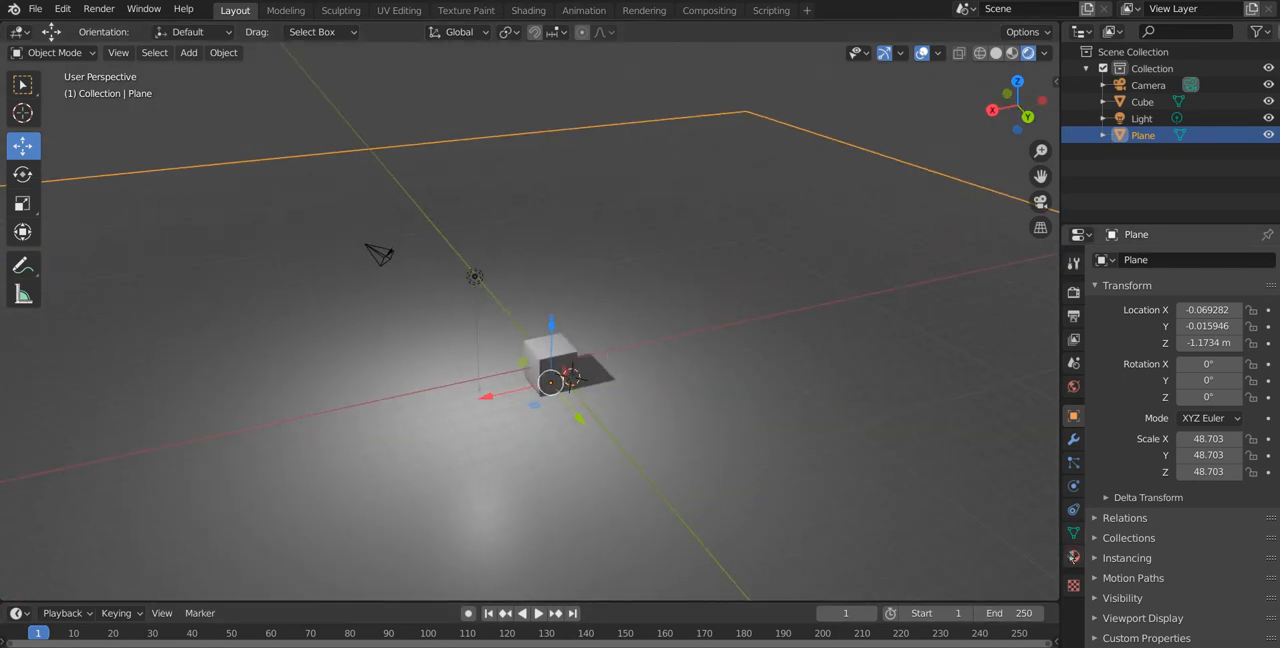
click(1073, 556)
click(1165, 330)
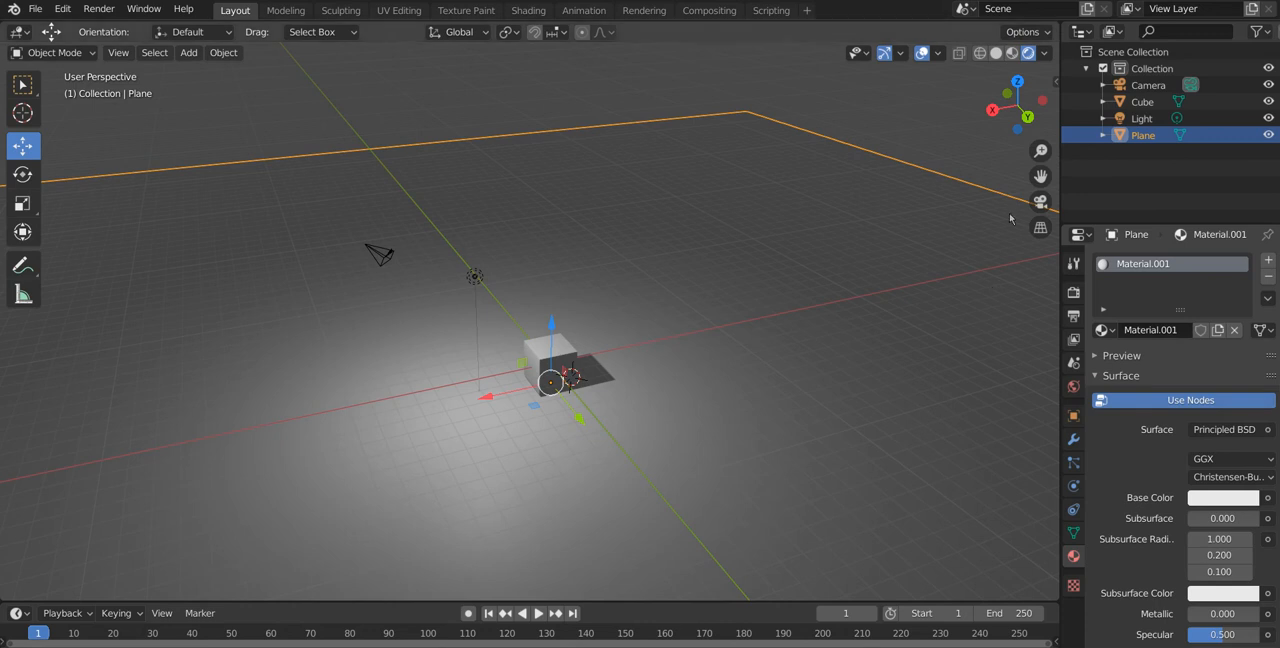
Step: Set the plane material's roughness to 1.000
scroll(1190, 530, down, 1)
scroll(1190, 530, down, 4)
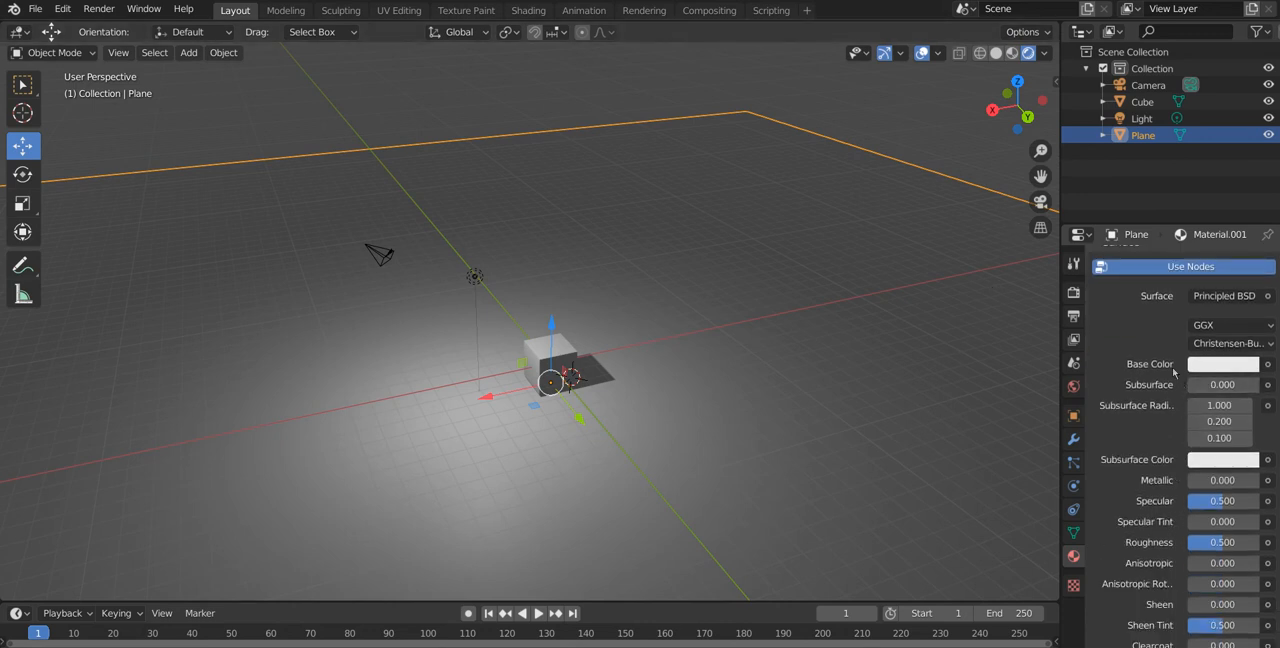
scroll(1205, 400, down, 8)
scroll(1221, 445, down, 4)
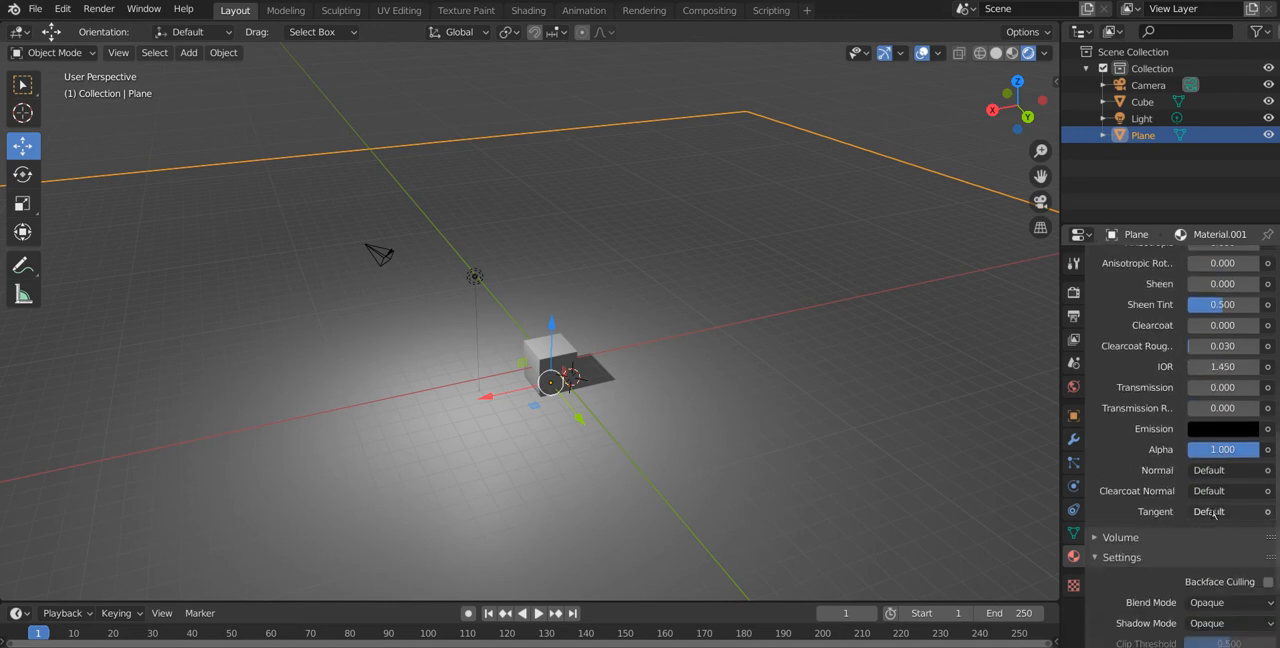
scroll(1215, 465, up, 6)
scroll(1213, 469, up, 3)
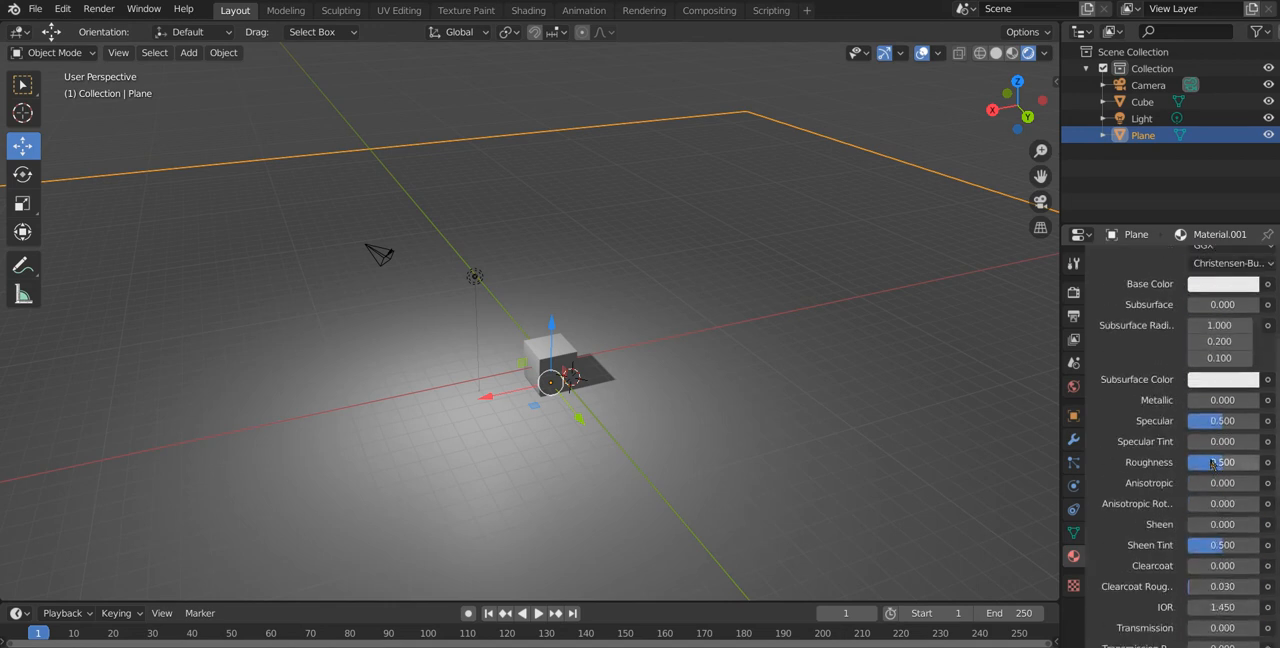
drag(1218, 467, 1261, 466)
middle_drag(621, 407, 563, 410)
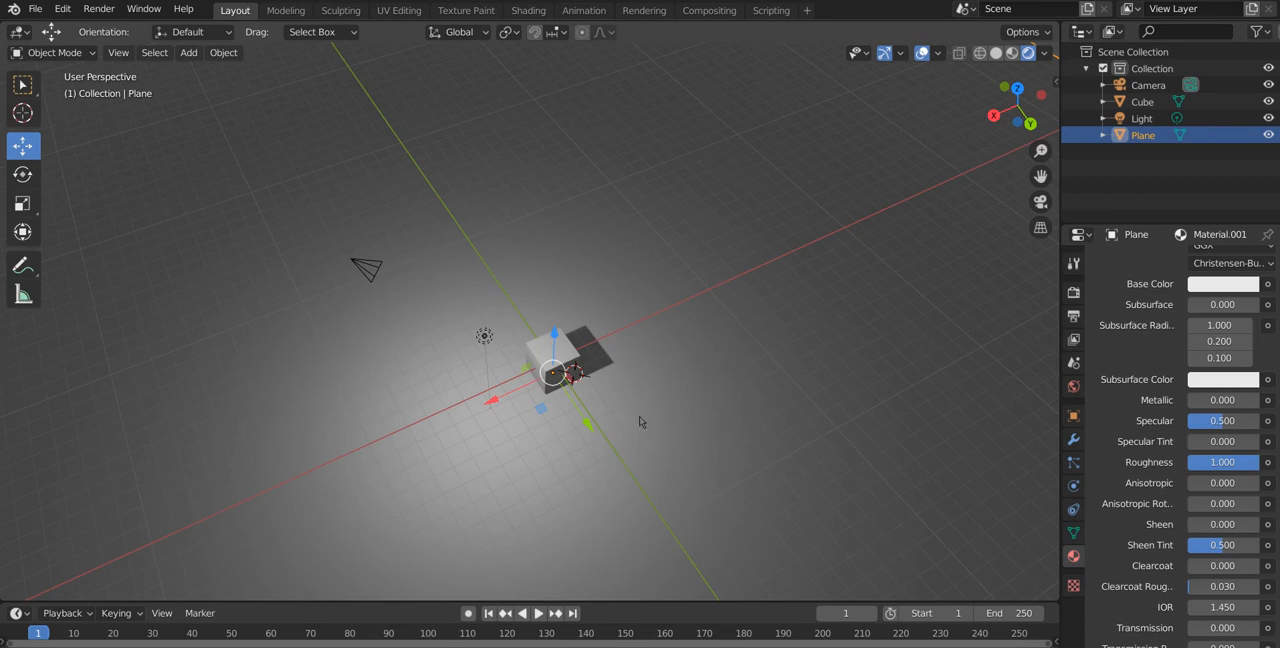
Step: Change the plane material's base color to a saturated green
click(1213, 286)
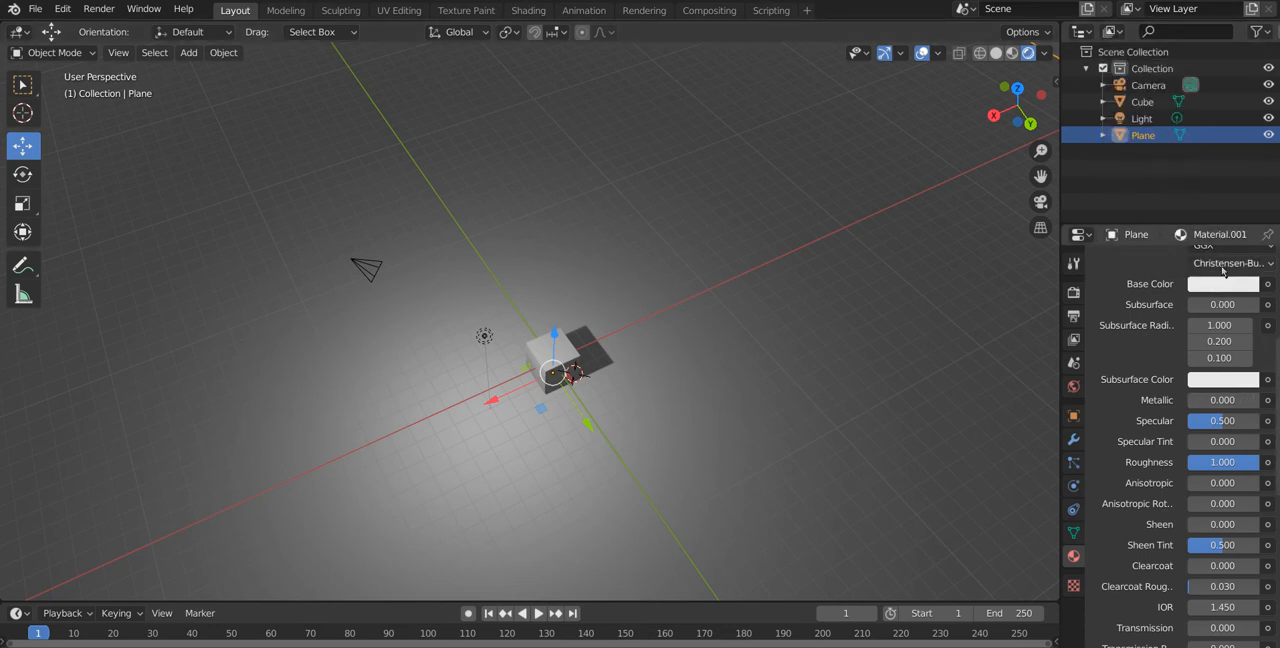
click(1216, 281)
drag(1163, 102, 1111, 93)
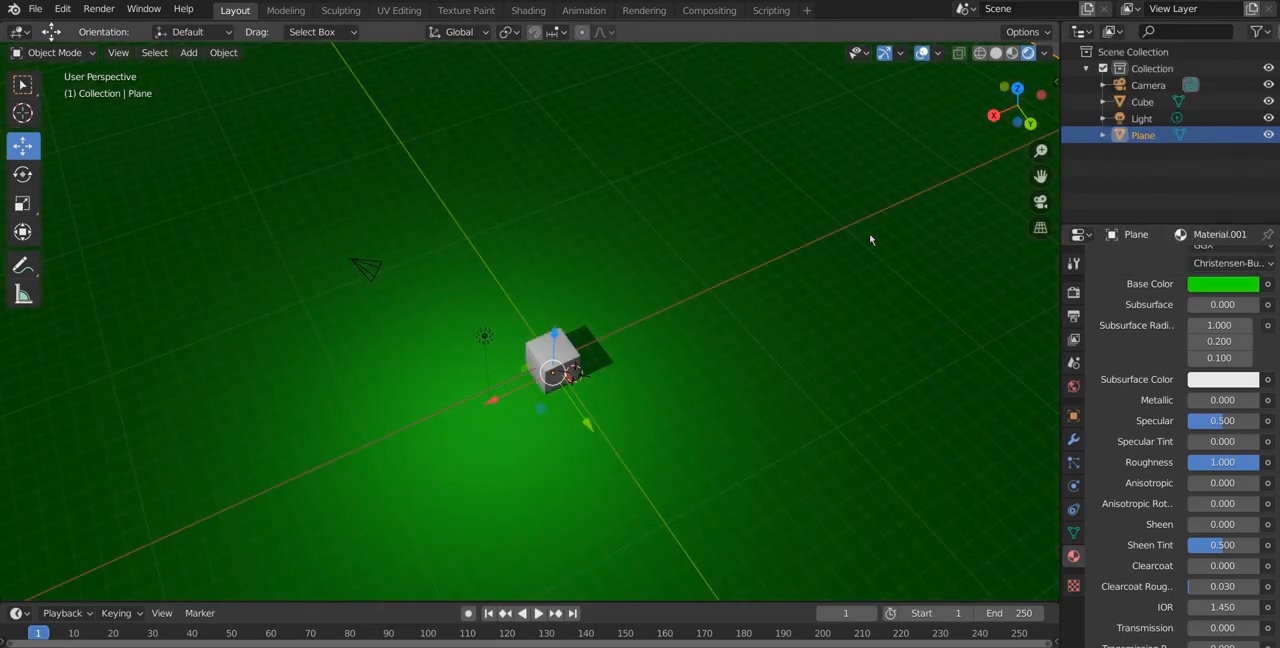
middle_drag(891, 338, 778, 358)
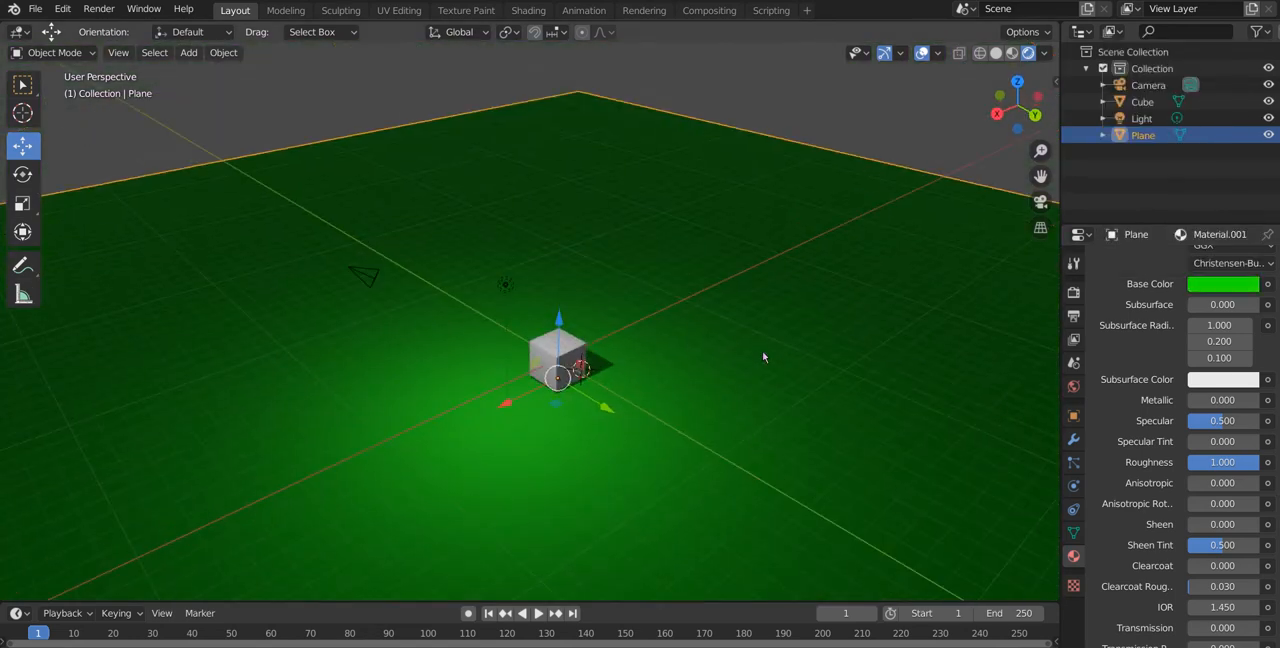
Step: Select the scene's light and change its type from Point to Sun
click(507, 283)
middle_drag(688, 402, 737, 450)
scroll(743, 452, up, 2)
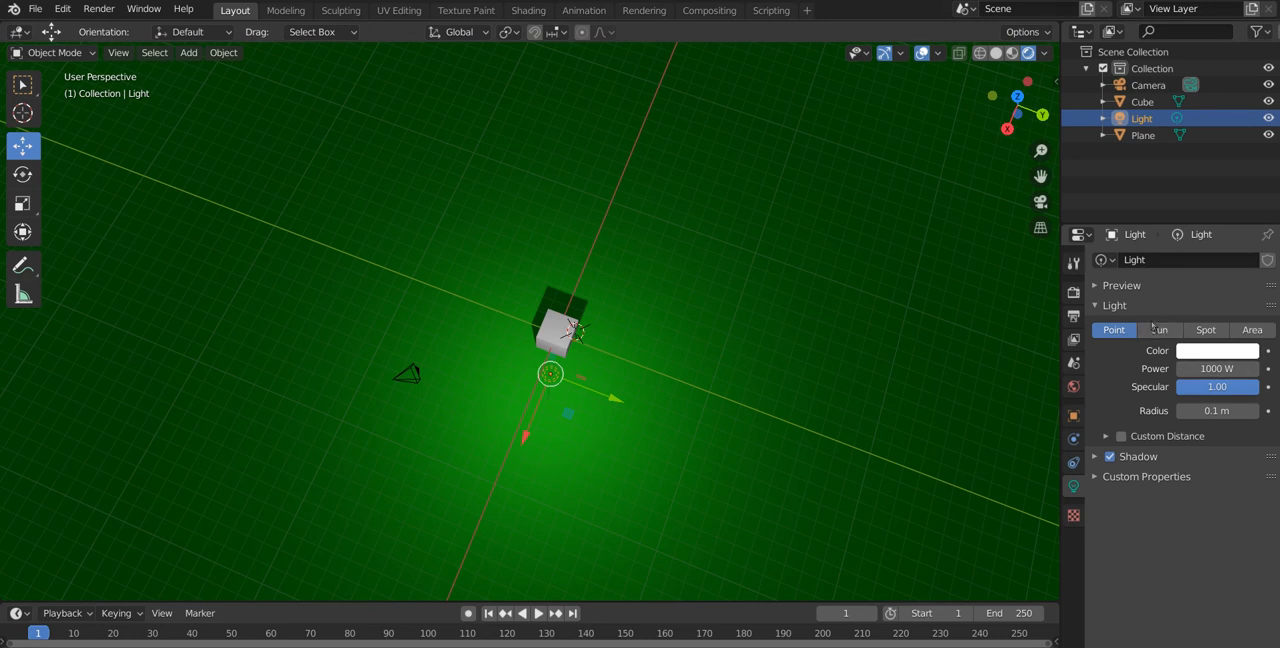
click(1160, 332)
middle_drag(1000, 335, 806, 294)
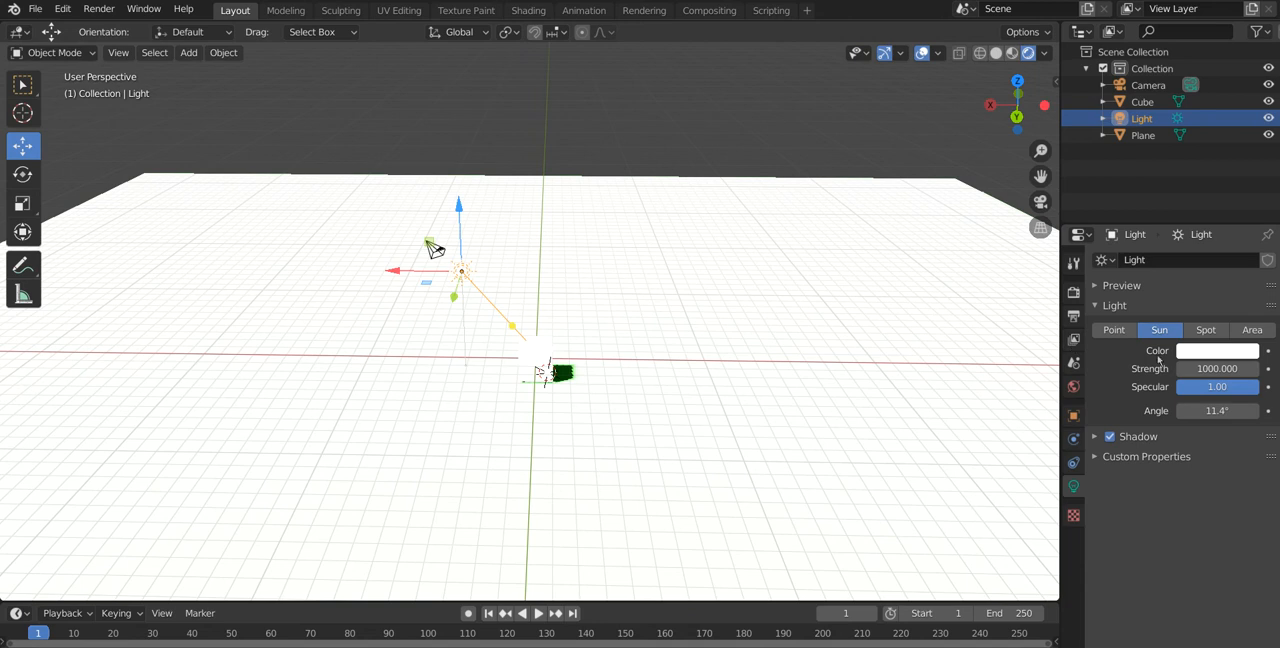
Step: Set the sun light's strength to 2
click(1216, 368)
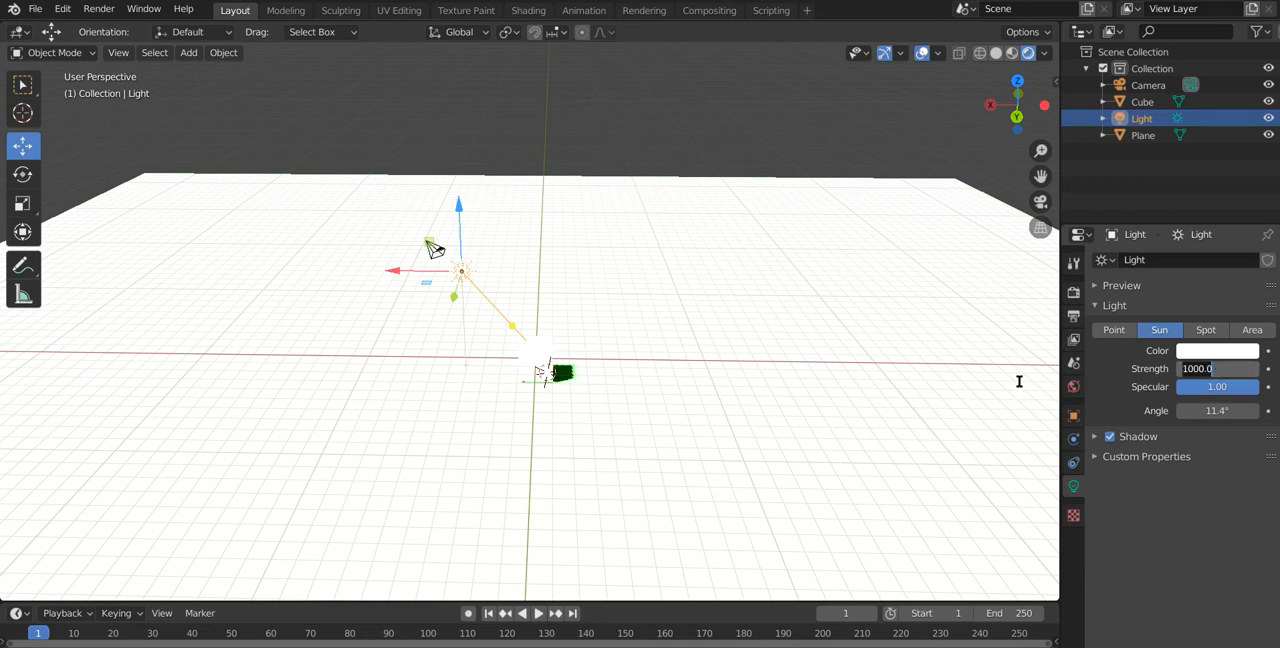
text(2)
key(Return)
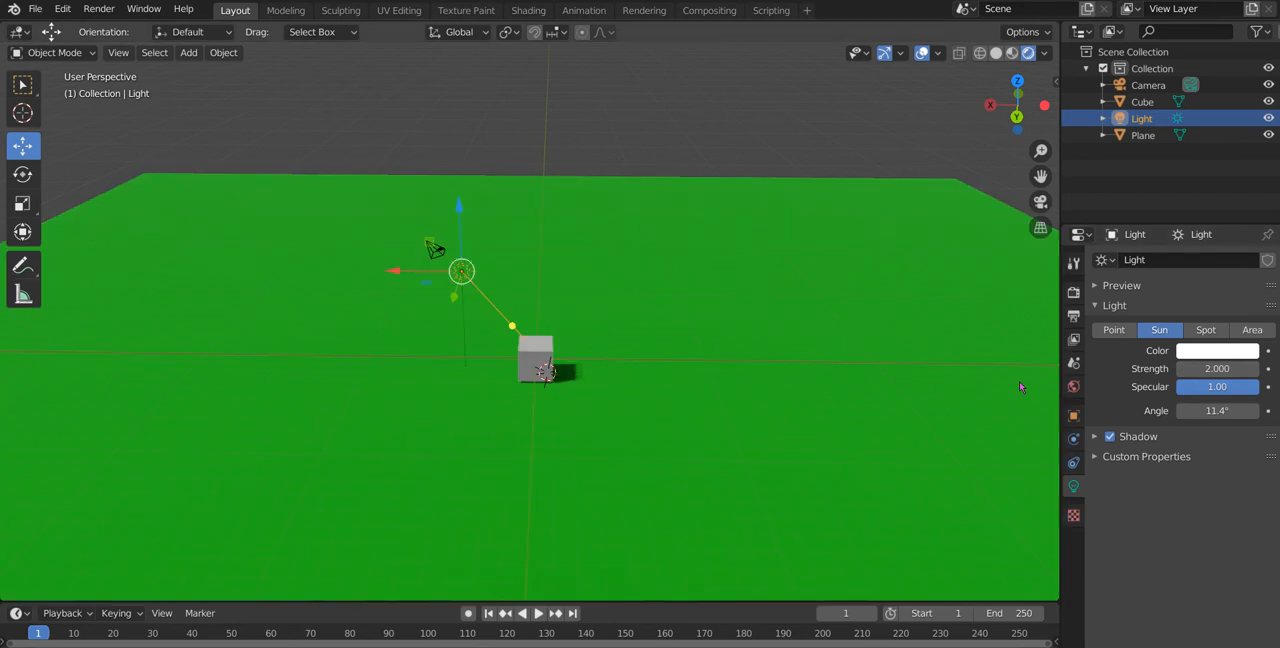
Step: Rotate the sun light to change the direction of the cube's shadow, and clear the selection
scroll(943, 303, down, 4)
middle_drag(834, 302, 670, 344)
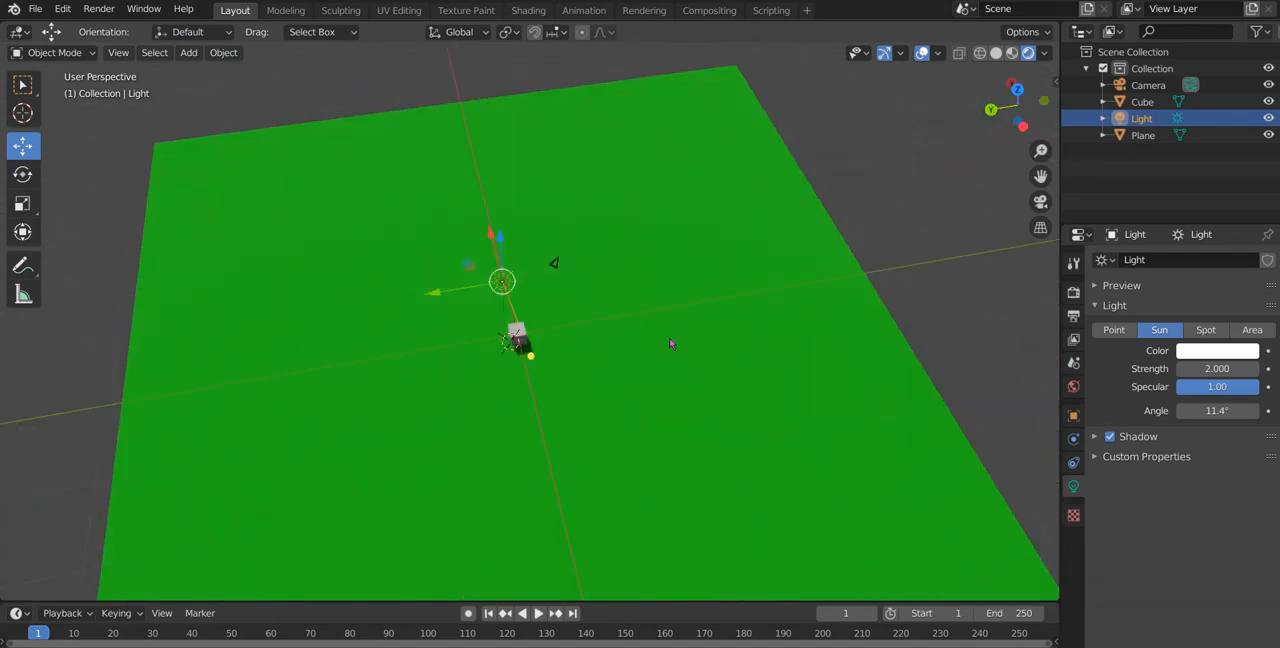
key(r)
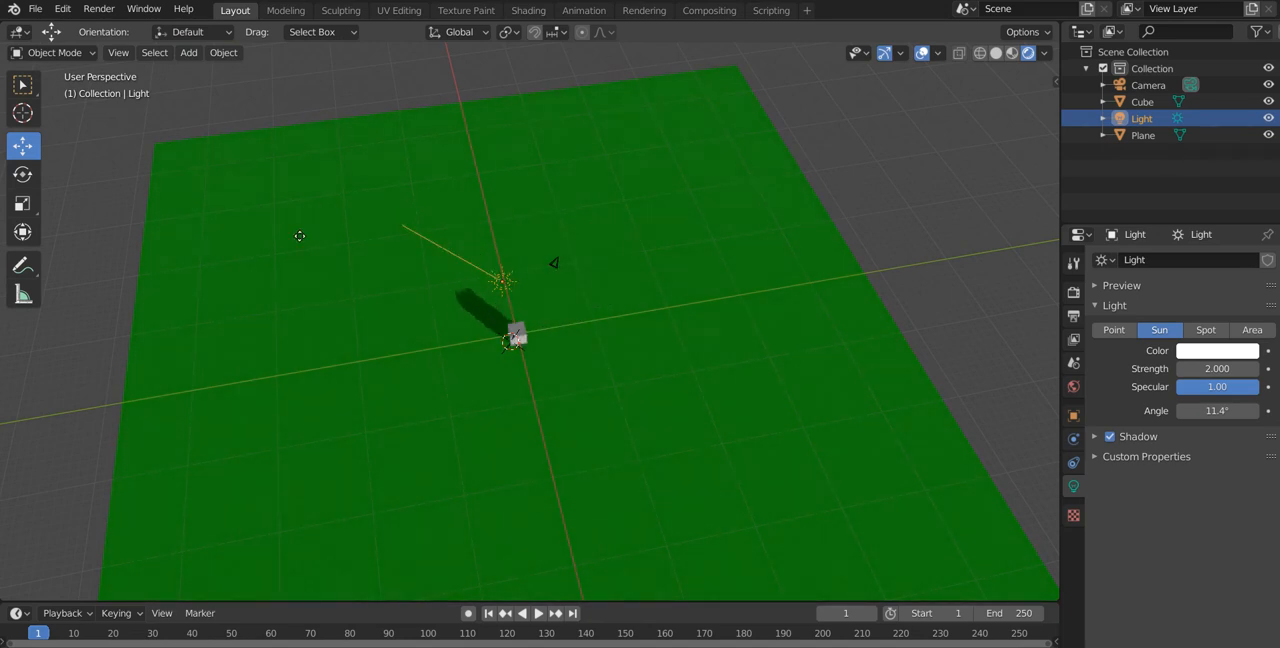
click(444, 284)
scroll(400, 252, up, 3)
drag(410, 237, 512, 338)
middle_drag(637, 373, 637, 336)
click(581, 82)
scroll(583, 137, down, 3)
middle_drag(583, 139, 585, 259)
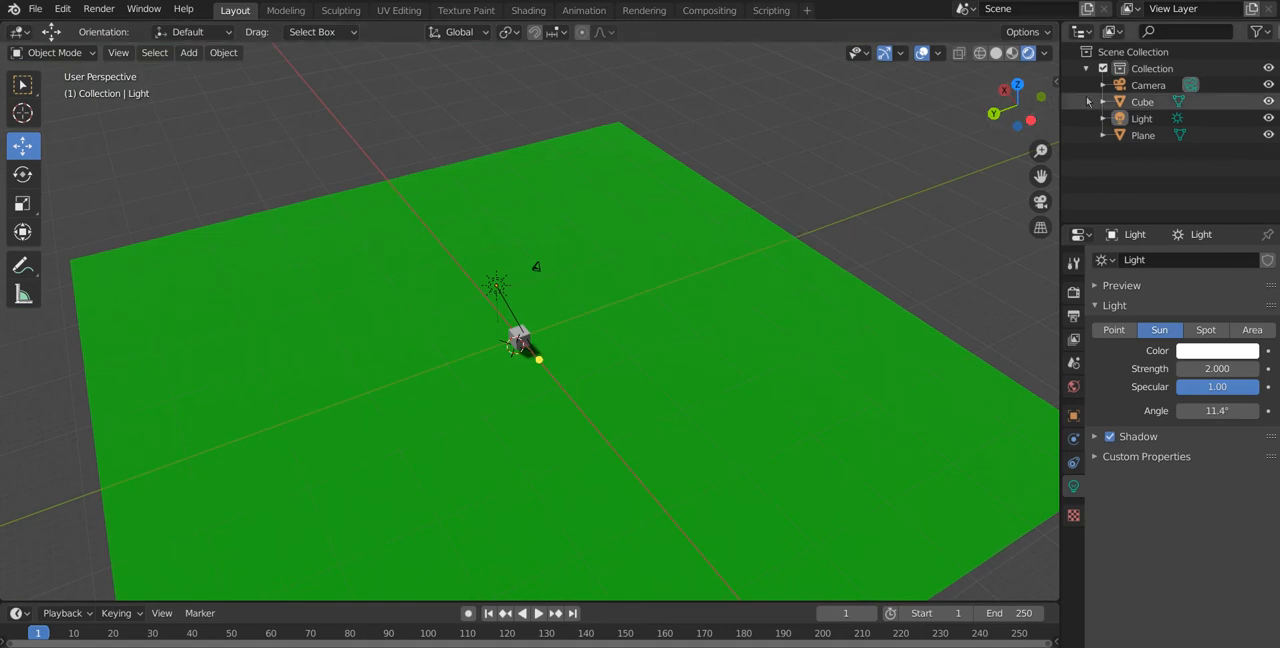
Step: Show the Outliner's selectable restriction toggle, make the light unselectable, and test it in the viewport
click(1258, 33)
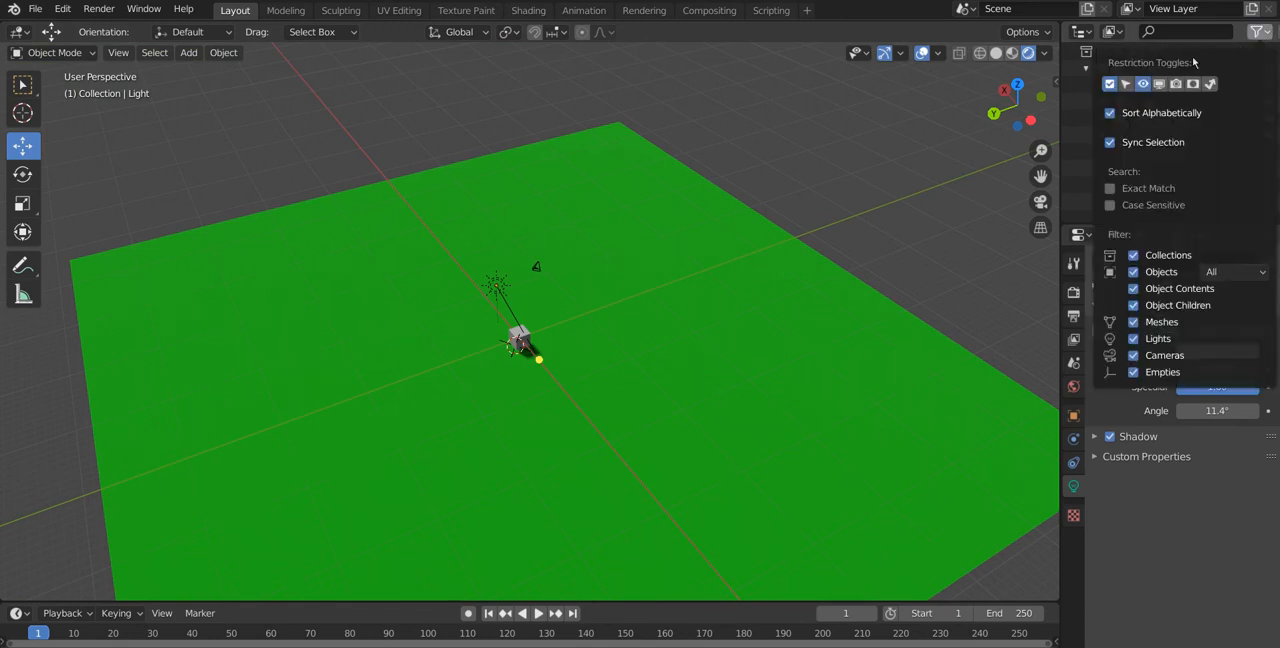
click(1127, 84)
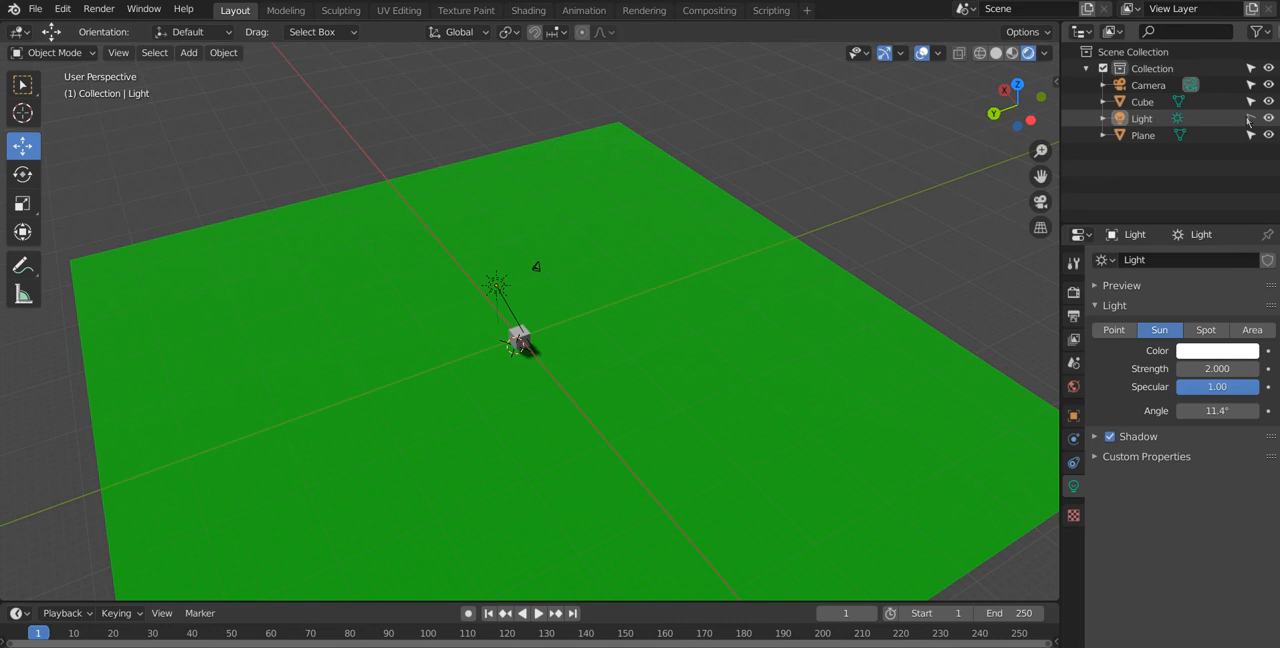
click(1249, 118)
click(502, 292)
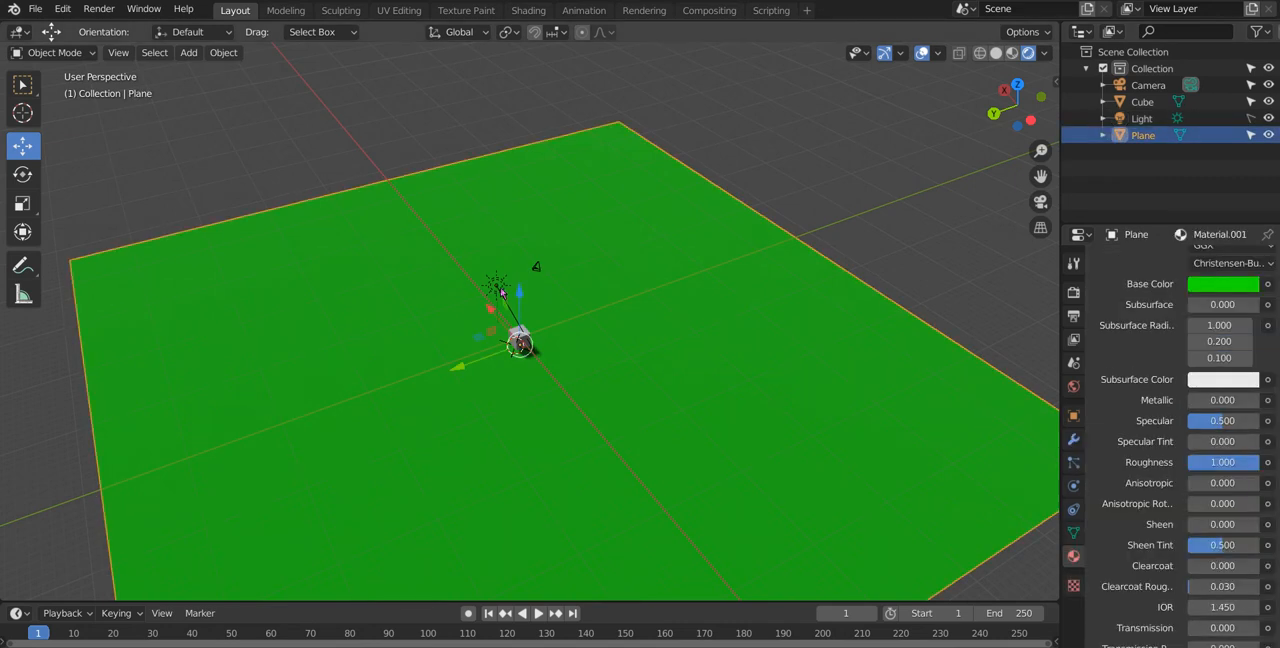
click(833, 85)
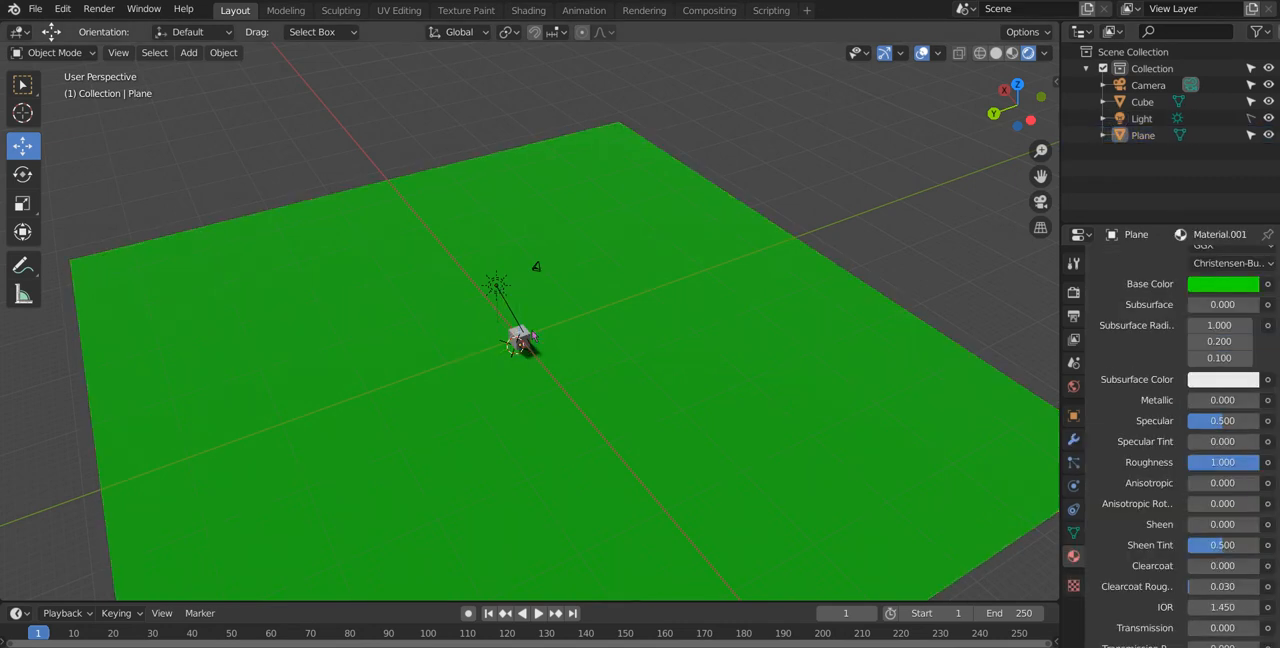
Step: Scale the green ground plane up so it covers a larger area
click(672, 324)
key(s)
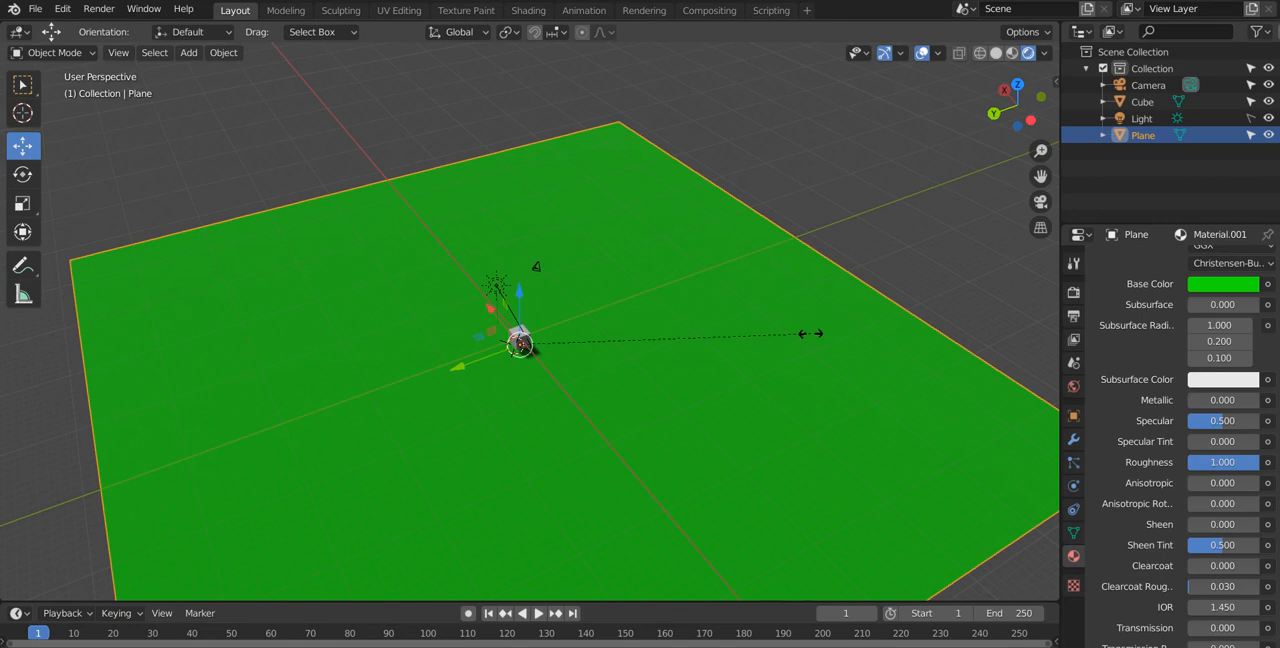
click(880, 308)
Step: Make the ground plane unselectable and test the restriction by selecting around the cube in the viewport
click(1251, 135)
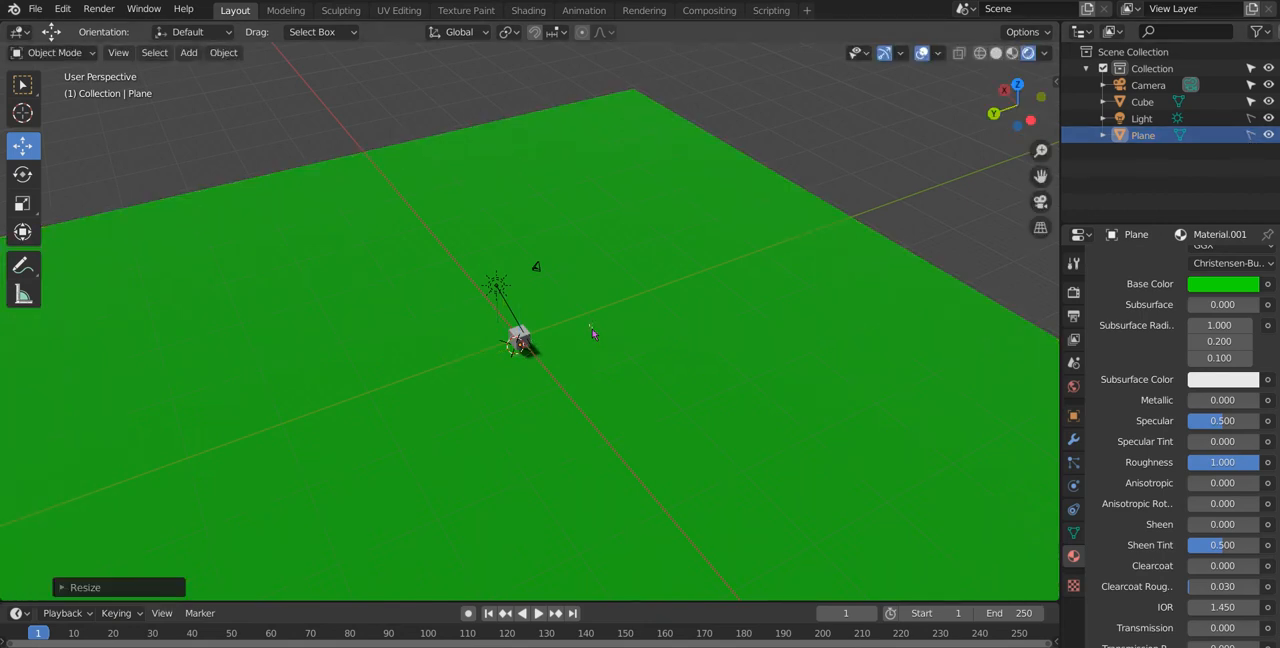
click(592, 329)
click(518, 338)
click(261, 298)
drag(684, 141, 762, 412)
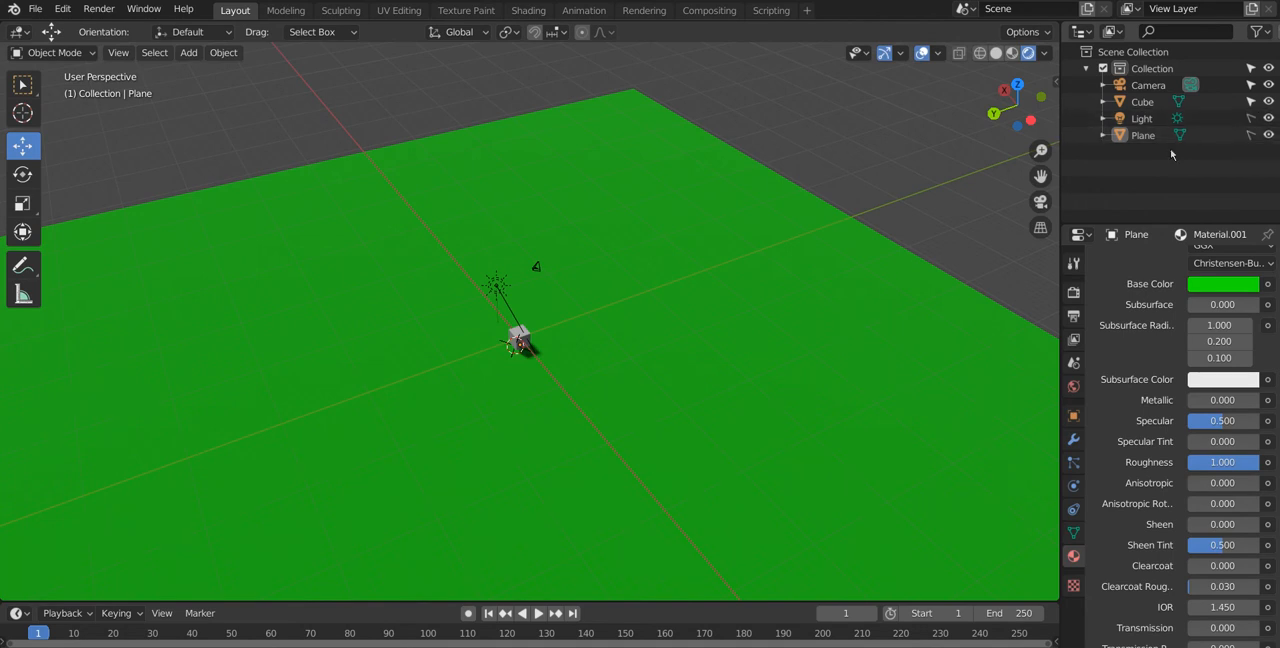
middle_drag(570, 350, 618, 352)
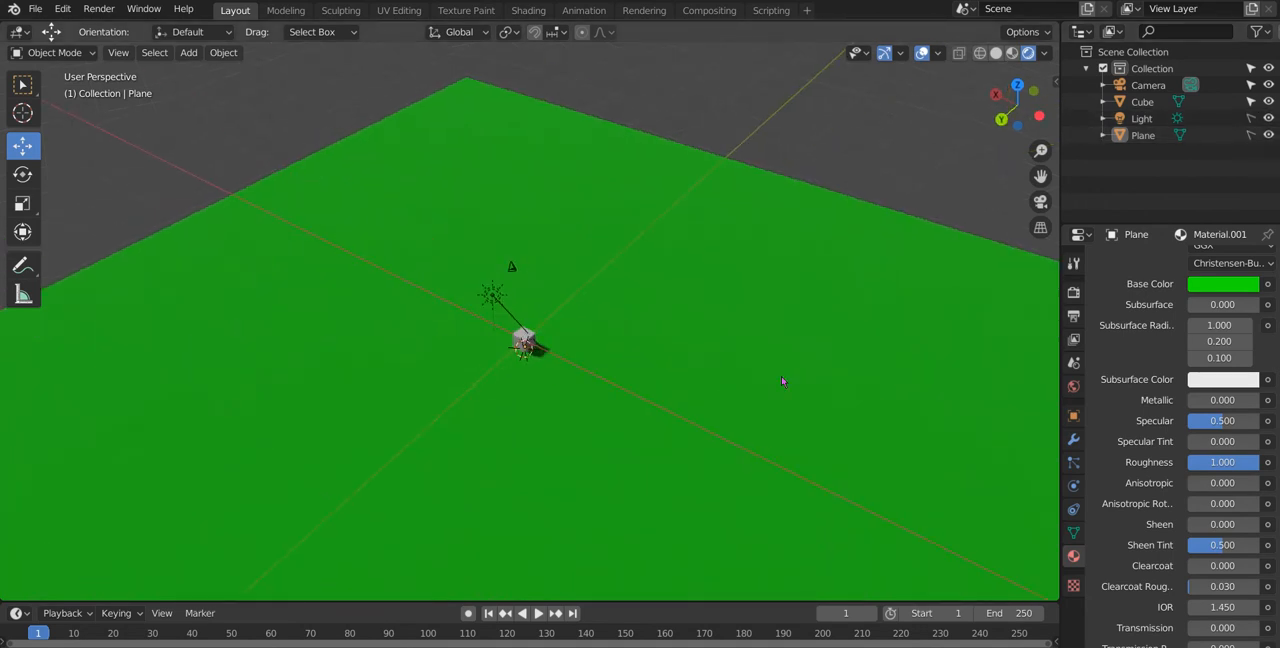
scroll(724, 386, up, 3)
middle_drag(660, 223, 686, 232)
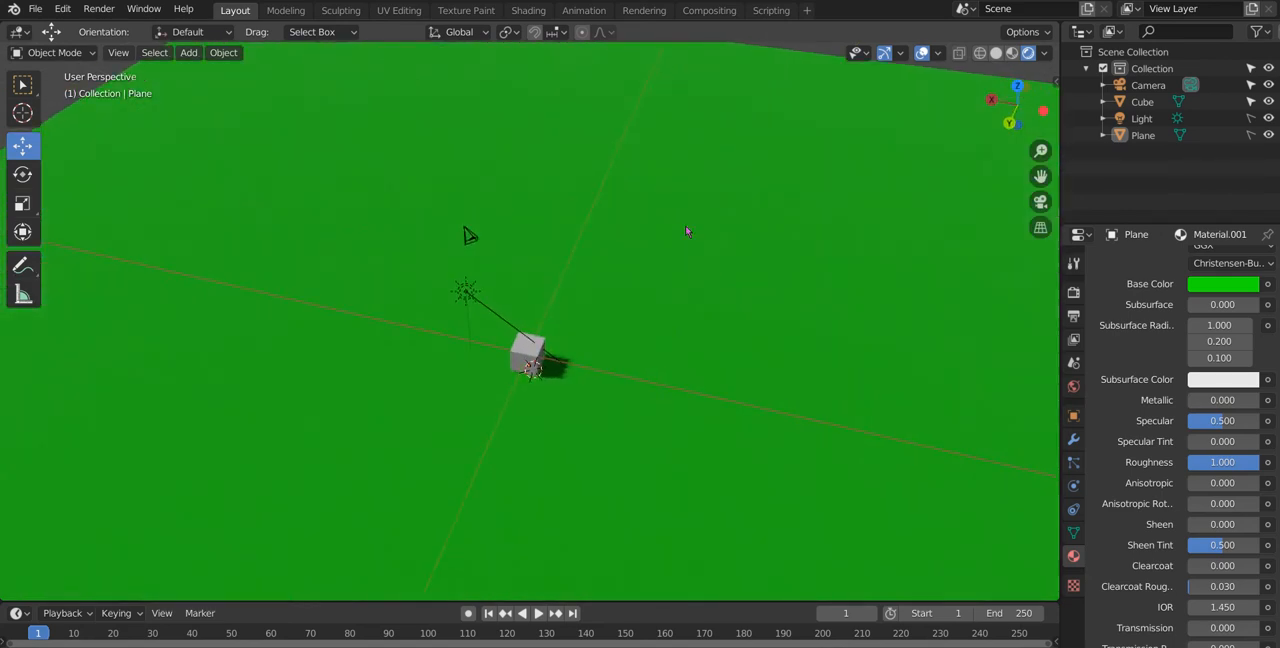
drag(422, 293, 586, 365)
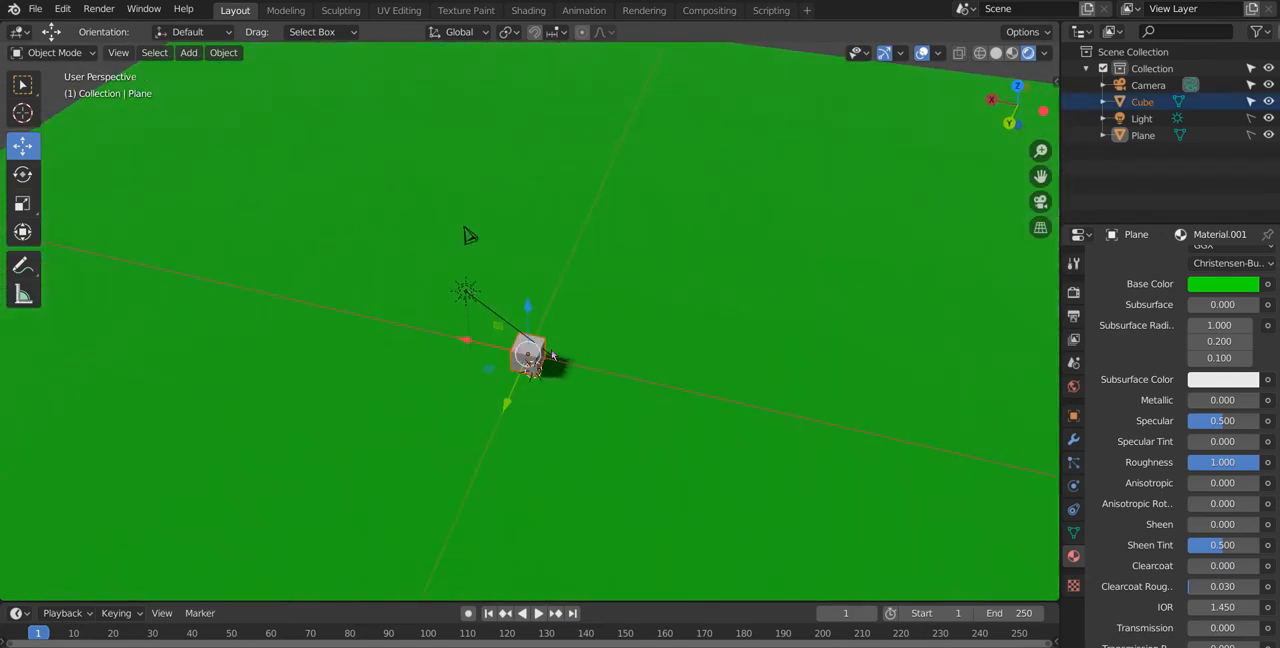
click(618, 251)
middle_drag(618, 251, 566, 270)
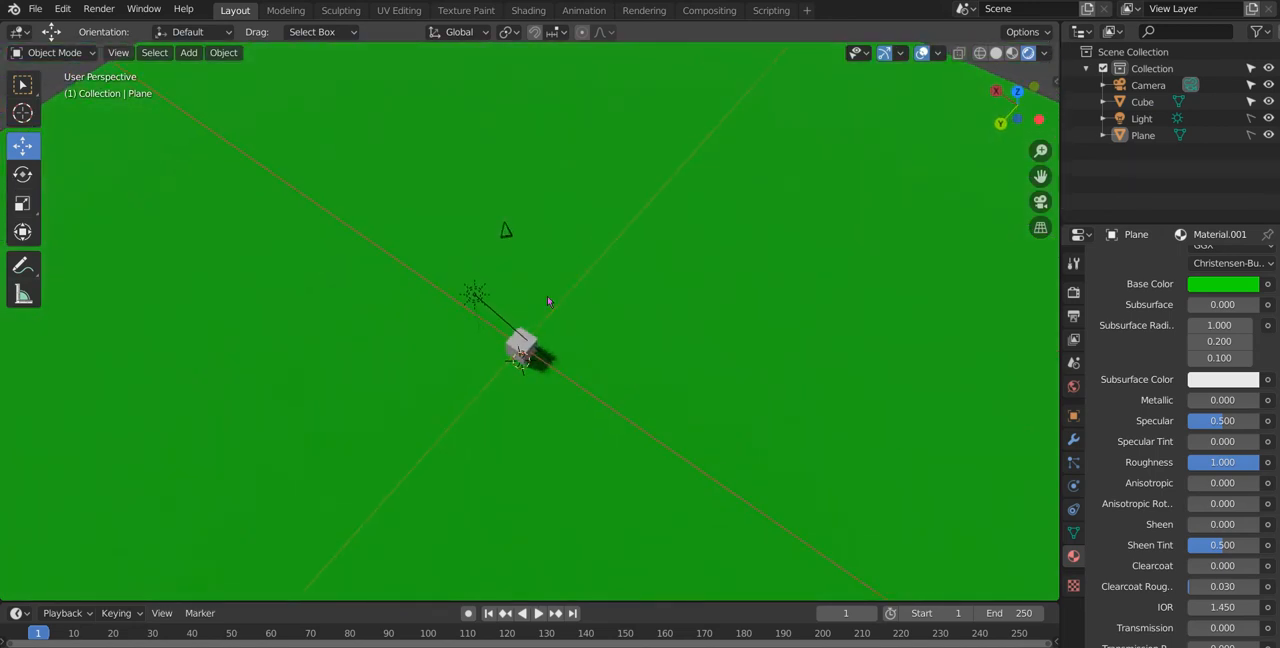
Step: Try deleting the cube and undo the deletion
click(522, 346)
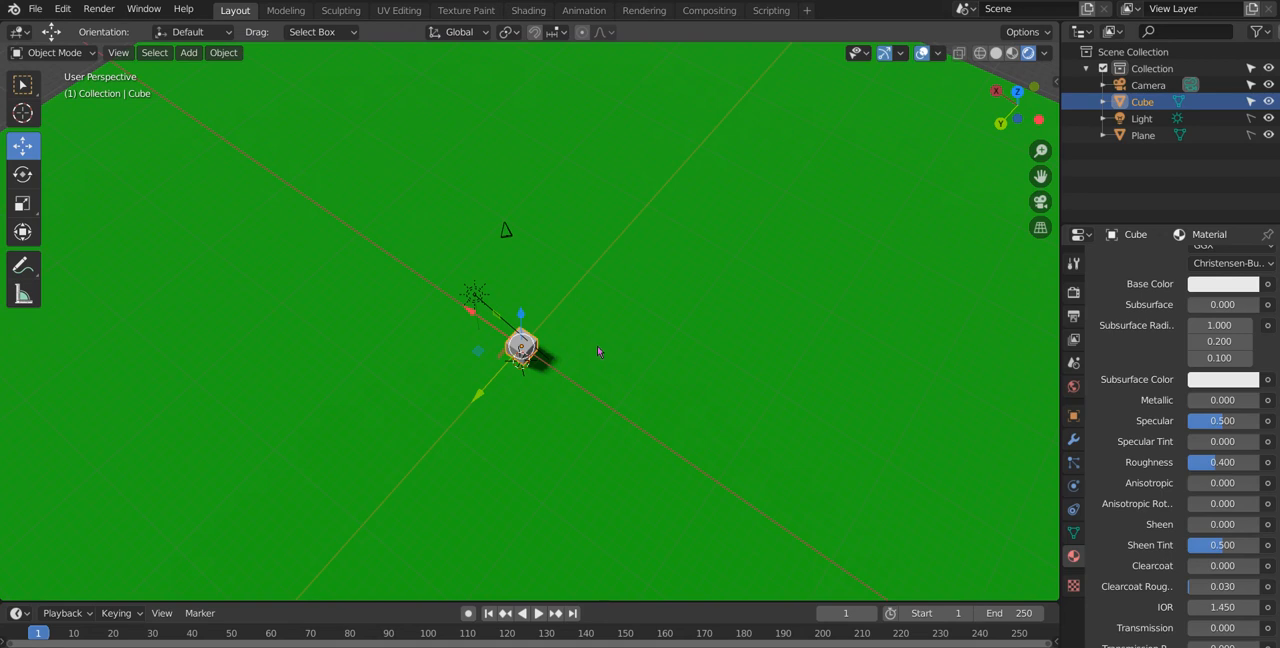
key(x)
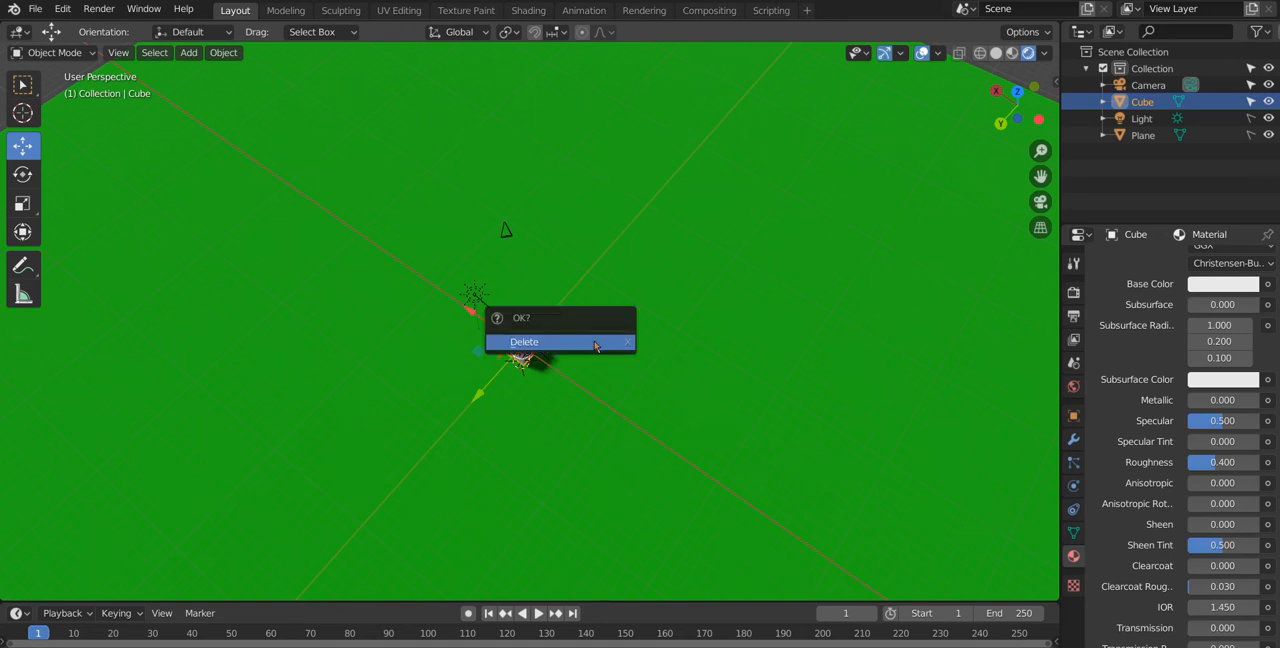
click(594, 343)
middle_drag(594, 341, 561, 288)
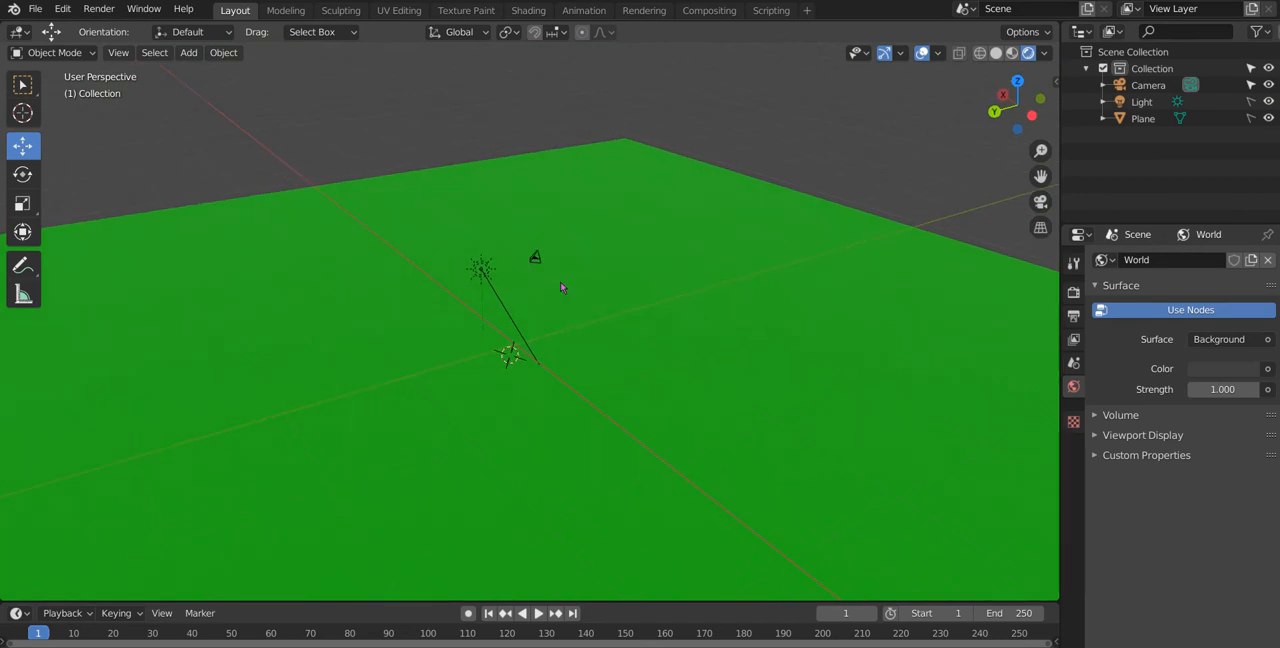
key(ctrl+z)
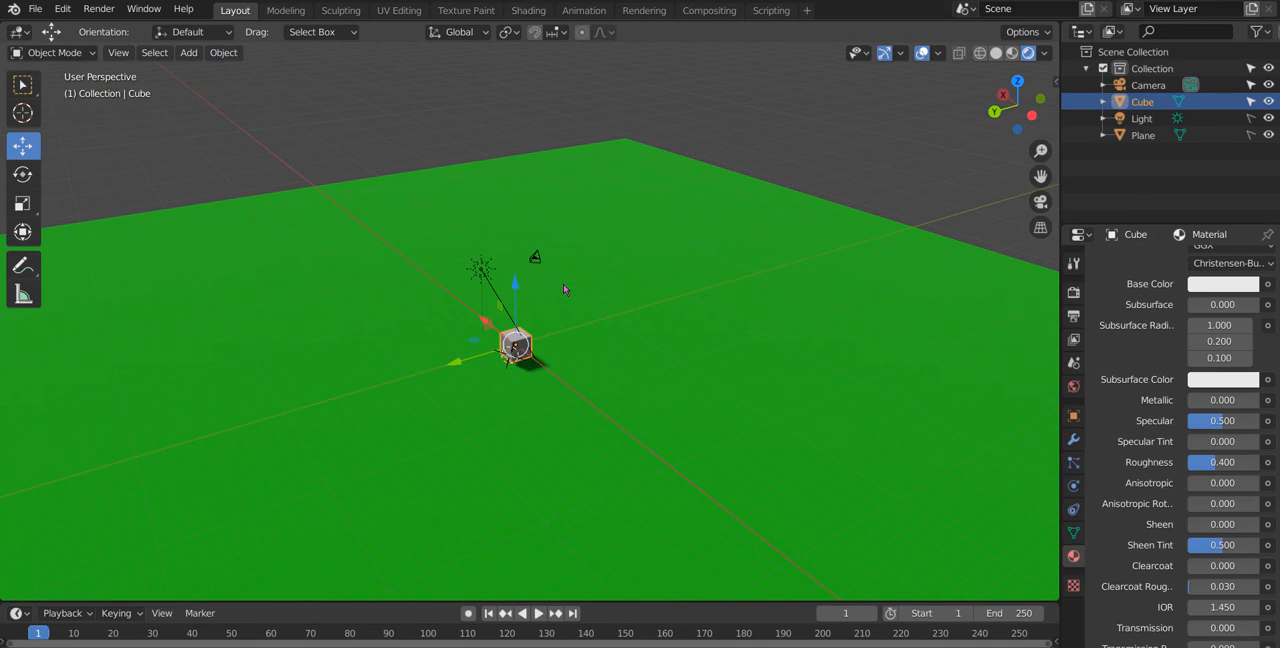
Step: Delete the cube and add a cylinder mesh to the scene
key(Delete)
middle_drag(618, 381, 631, 460)
middle_drag(514, 434, 615, 438)
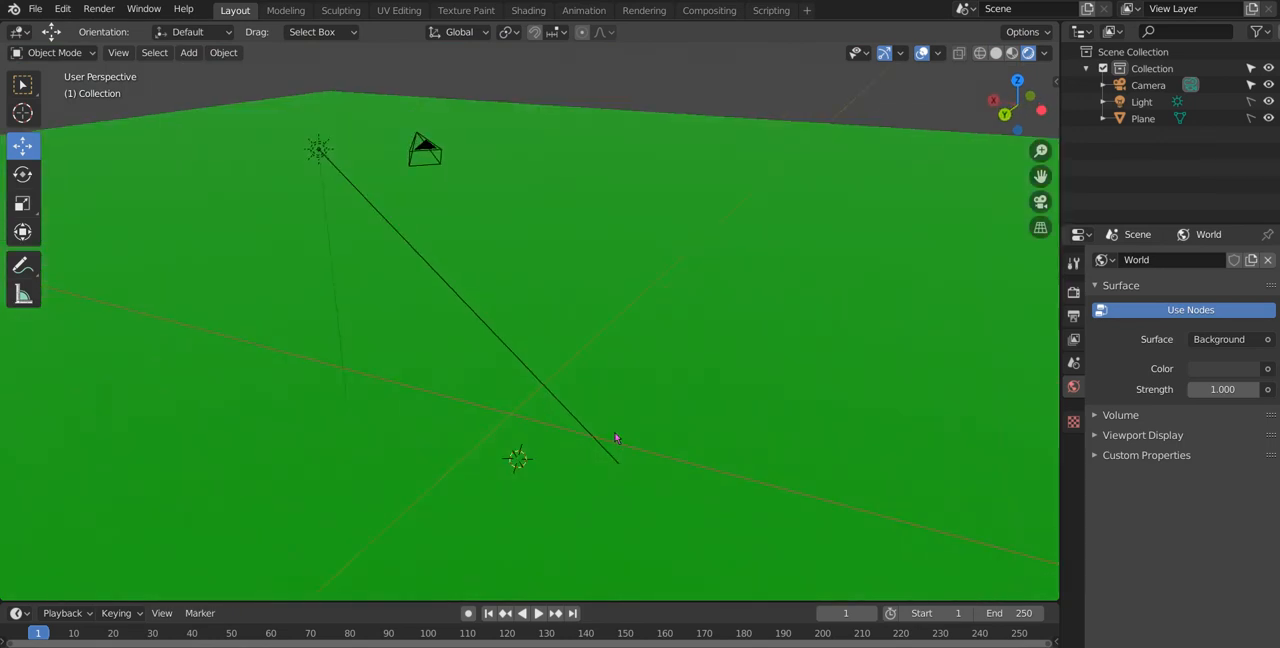
key(shift+a)
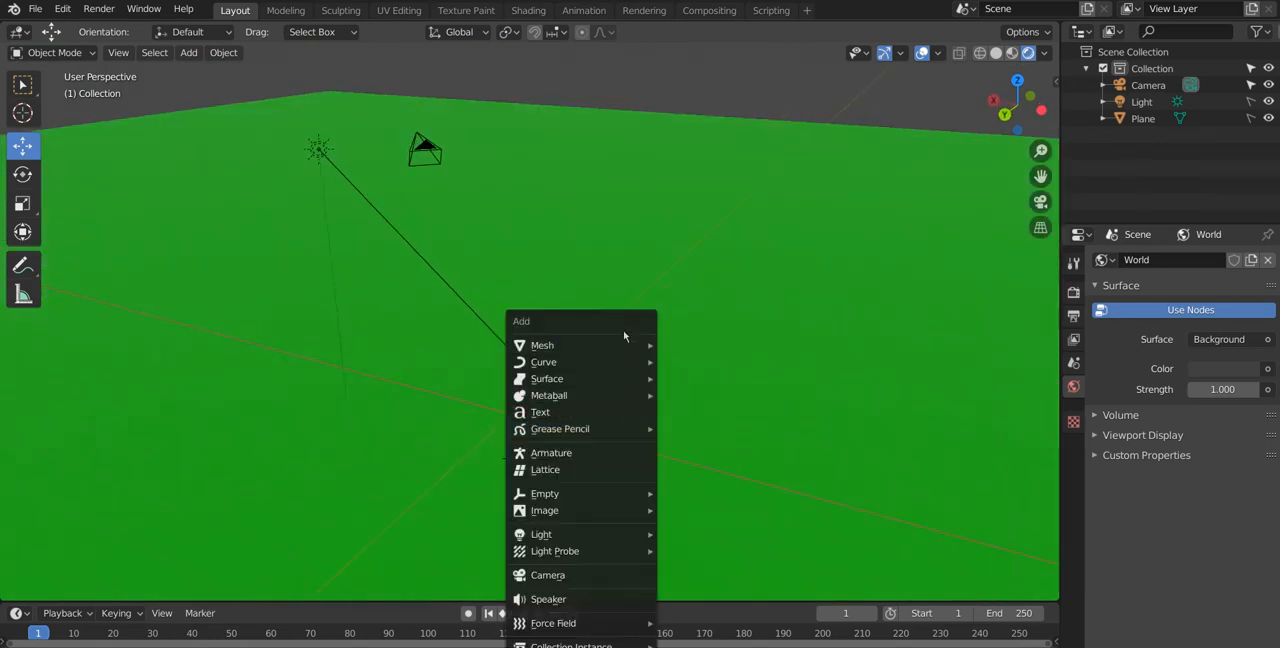
mouse_move(615, 353)
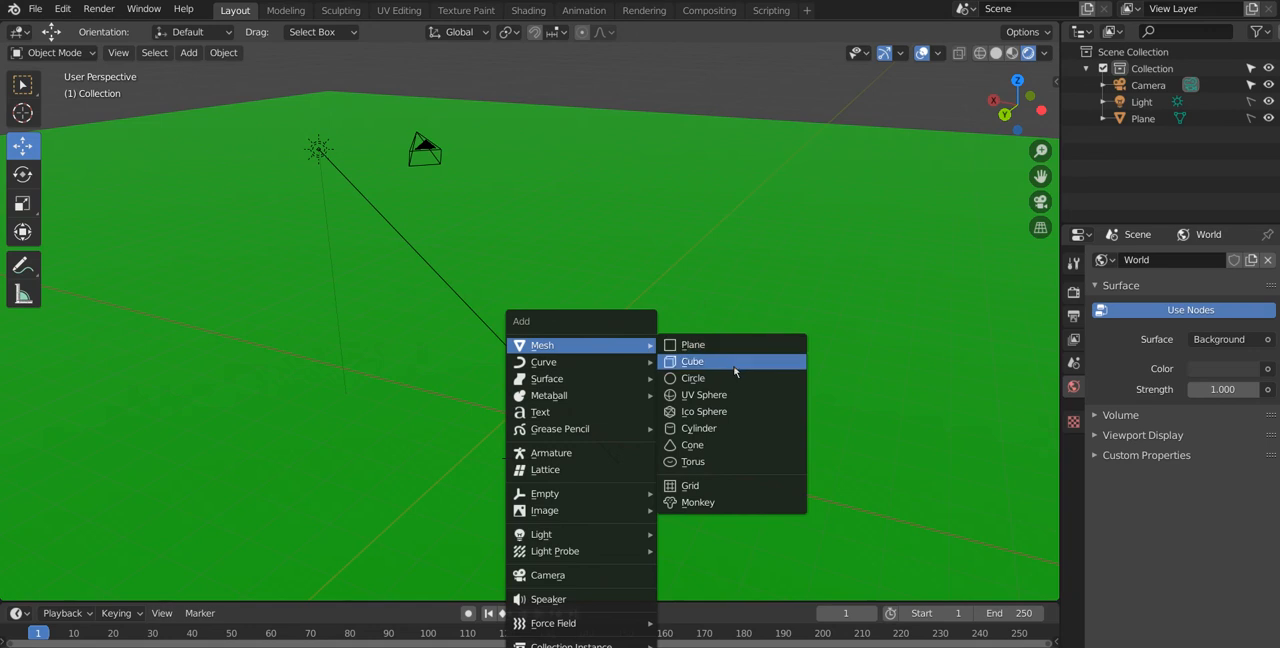
click(727, 428)
Step: Raise the new cylinder along the Z axis by about 0.2 m so its base rests on the ground plane
middle_drag(703, 432, 620, 391)
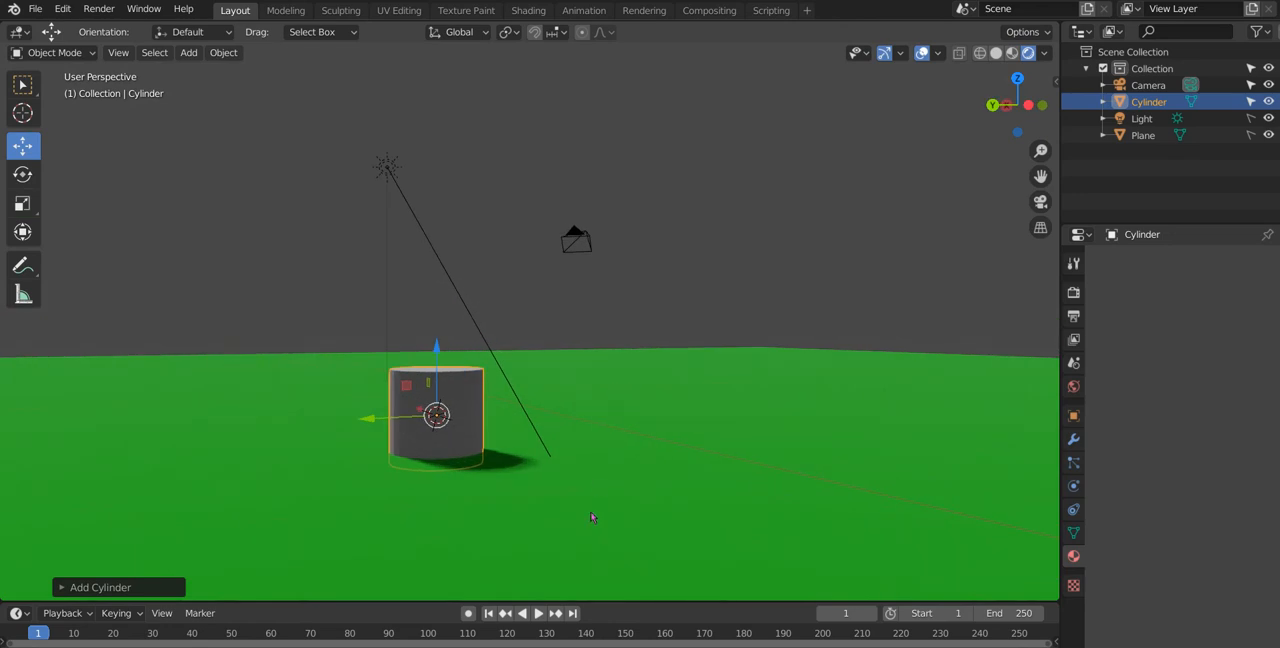
middle_drag(588, 516, 418, 422)
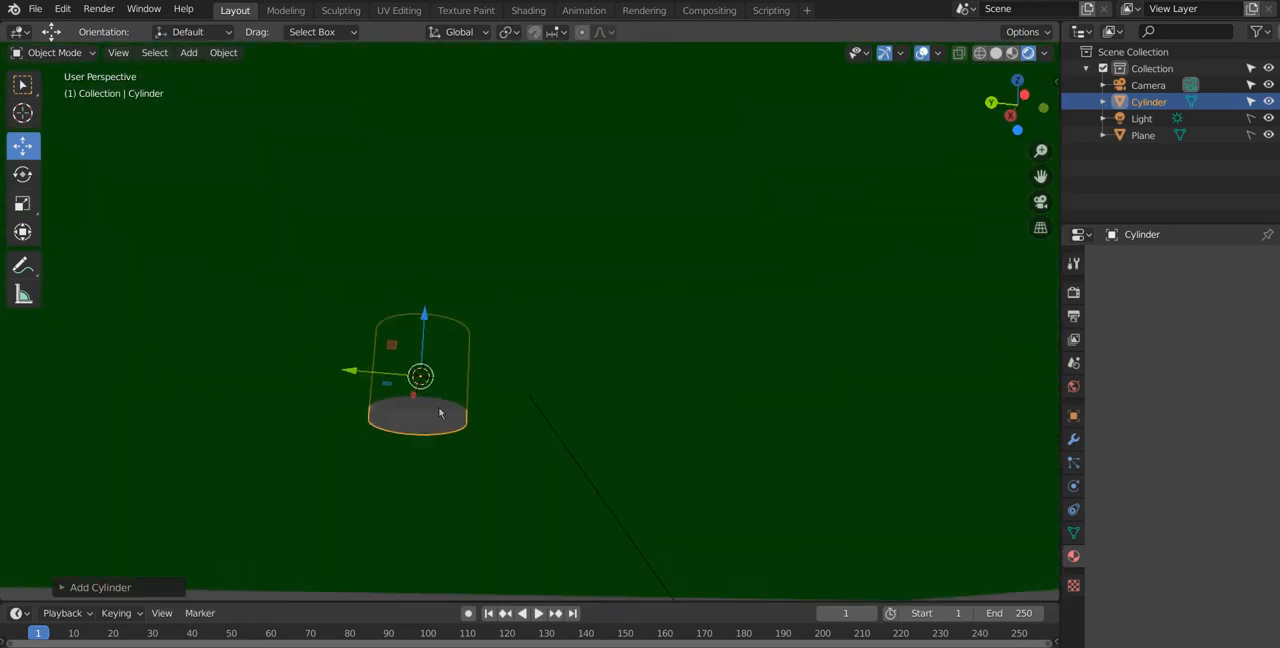
middle_drag(429, 429, 406, 508)
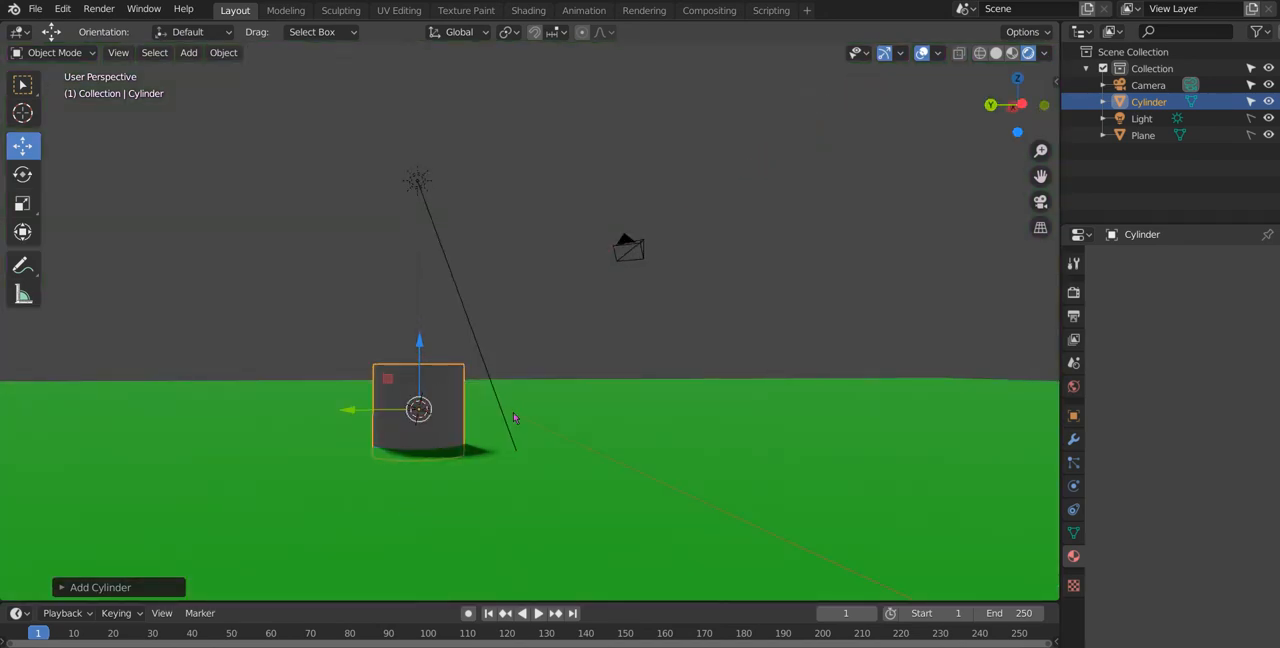
key(g)
key(z)
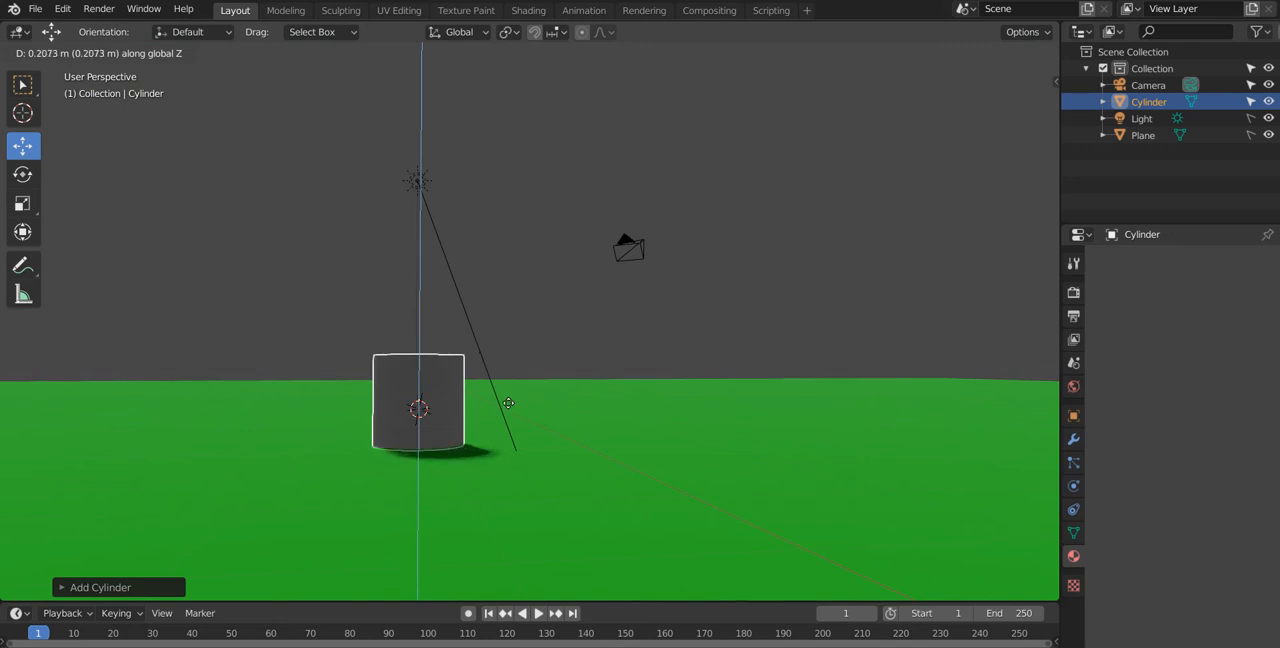
click(497, 400)
Step: Activate the Select Box tool and stretch the cylinder along the Z axis into a tall column
click(22, 84)
middle_drag(308, 243, 368, 282)
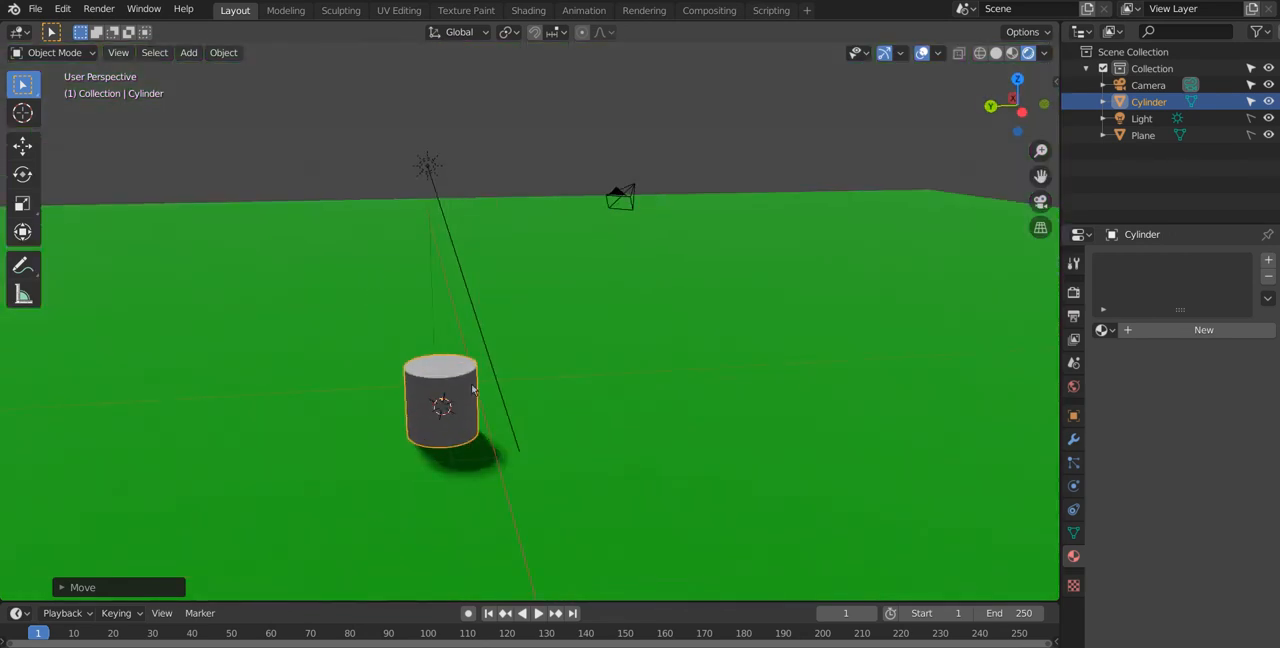
key(s)
key(z)
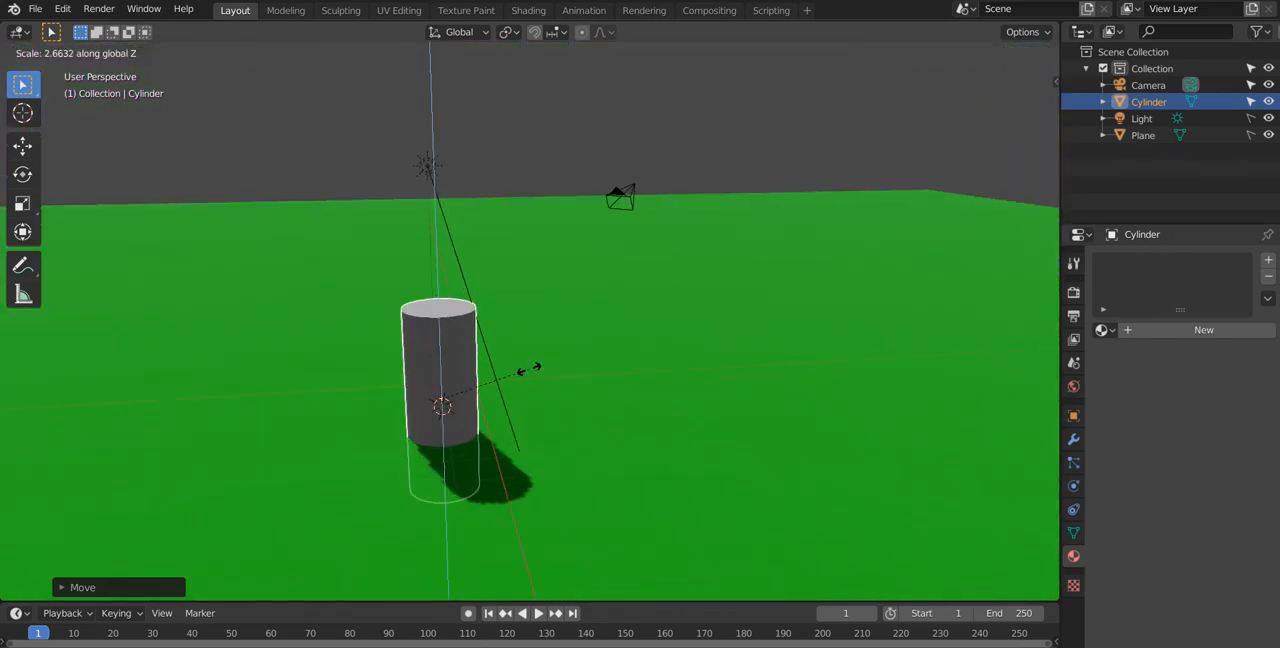
click(530, 374)
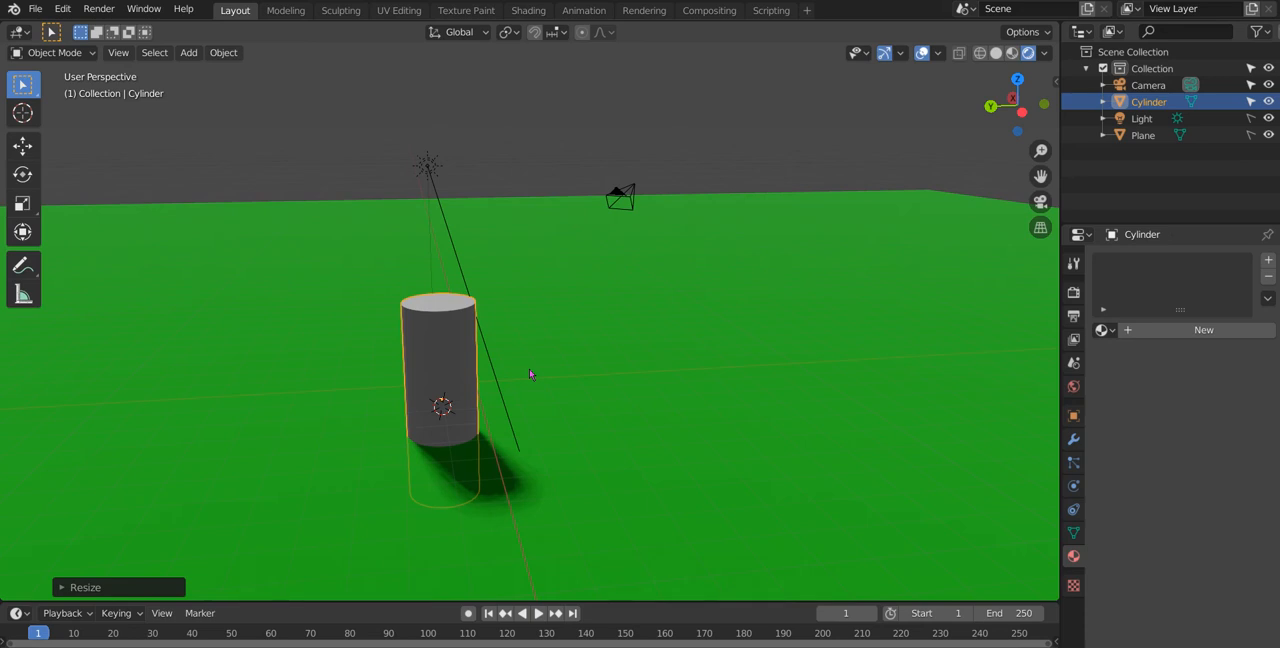
key(s)
key(z)
click(512, 373)
Step: Move the stretched cylinder up along the Z axis by about 1.26 m so it stands on the ground
key(g)
key(z)
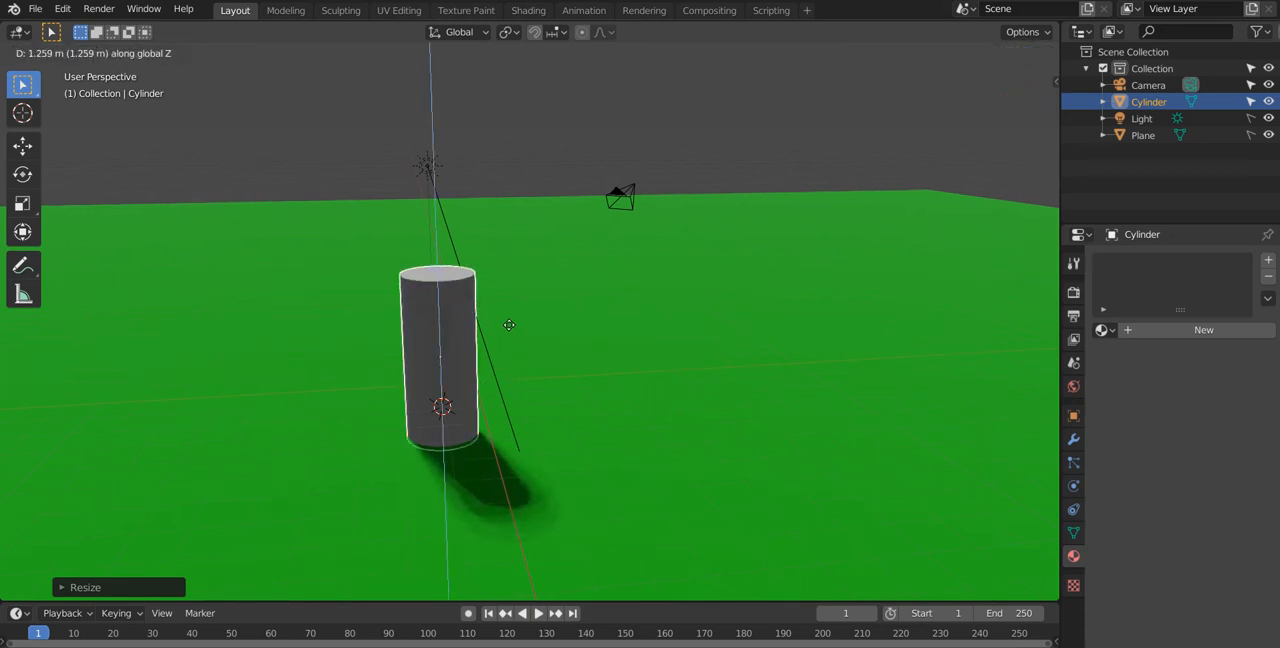
click(508, 327)
Step: Give the cylinder a new material with a dark brown base color of H 0.065, S 0.961, V 0.524
middle_drag(507, 327, 963, 314)
click(1228, 331)
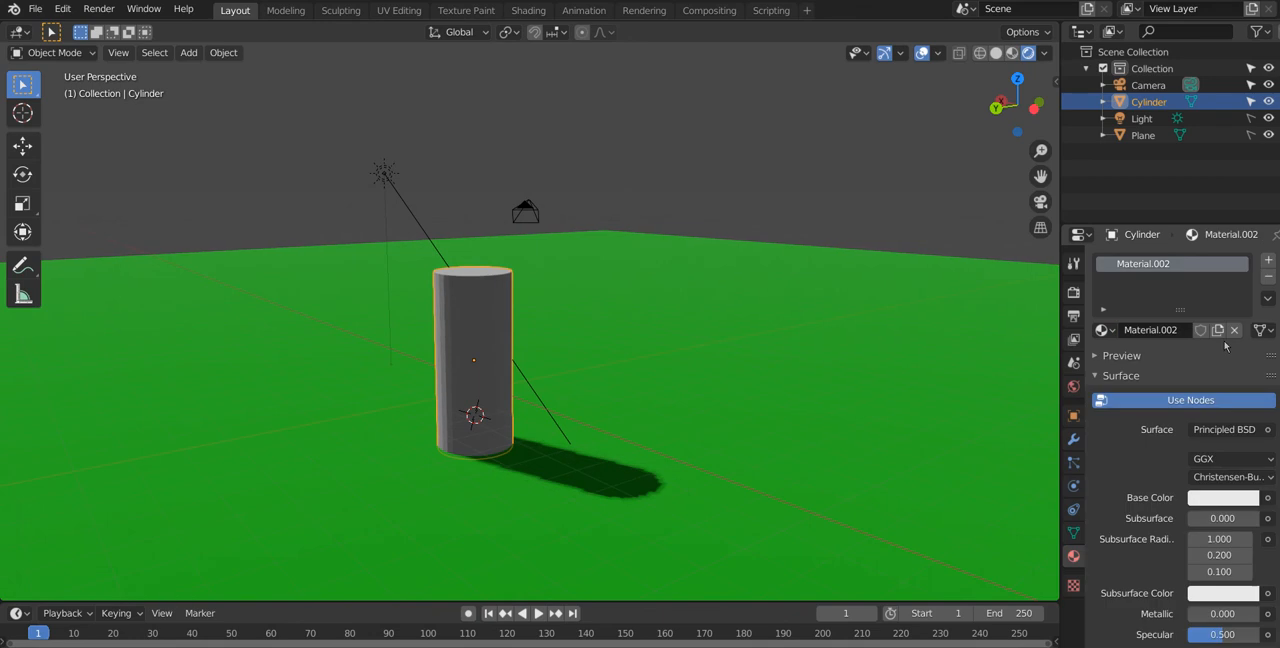
click(1223, 500)
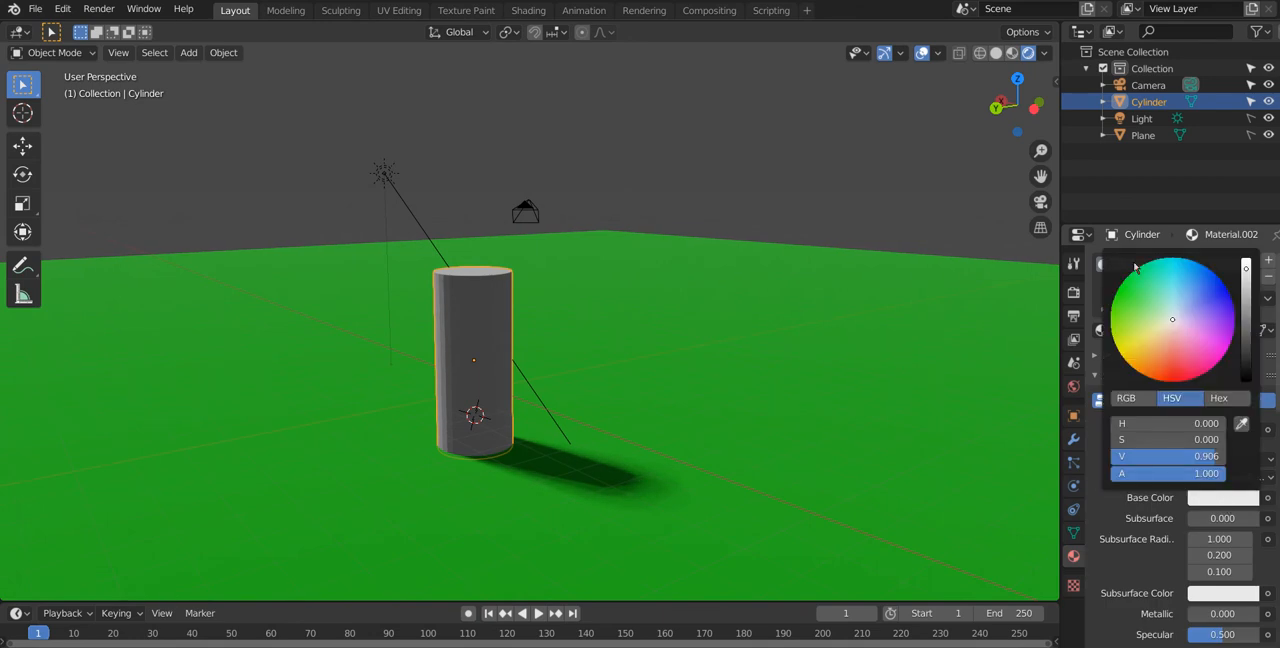
mouse_move(1172, 326)
mouse_down()
mouse_move(1147, 364)
mouse_move(1153, 378)
mouse_move(1123, 355)
mouse_move(1134, 369)
mouse_up()
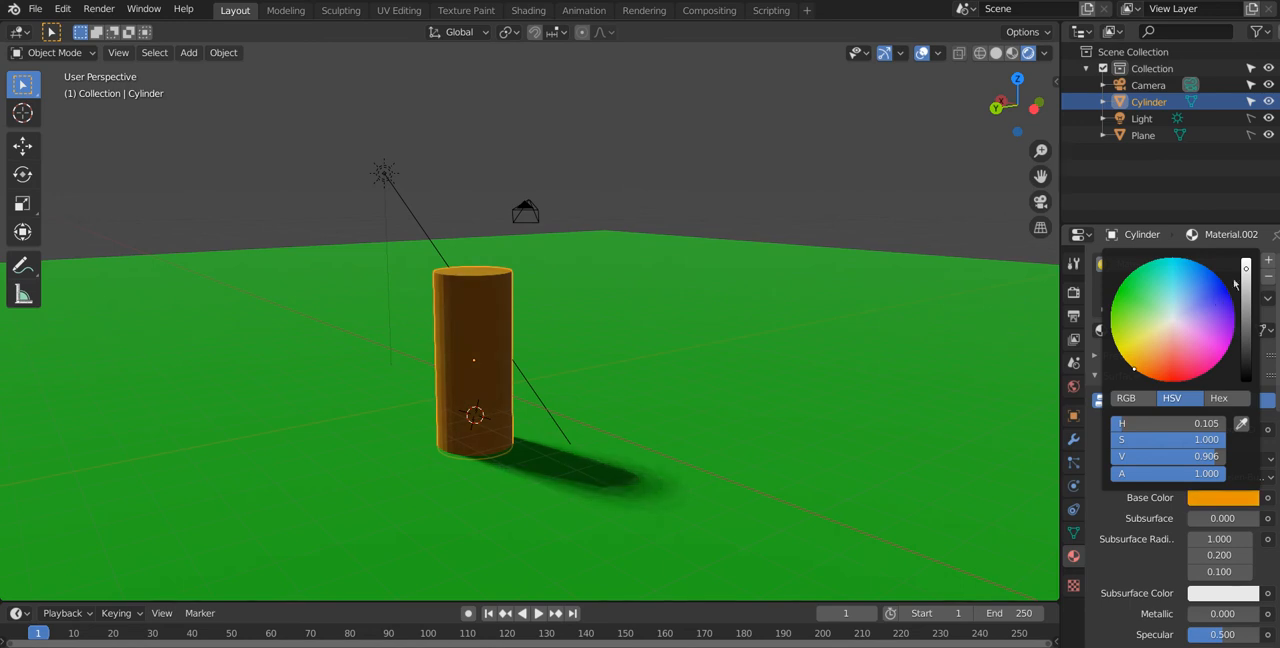
scroll(1134, 369, down, 3)
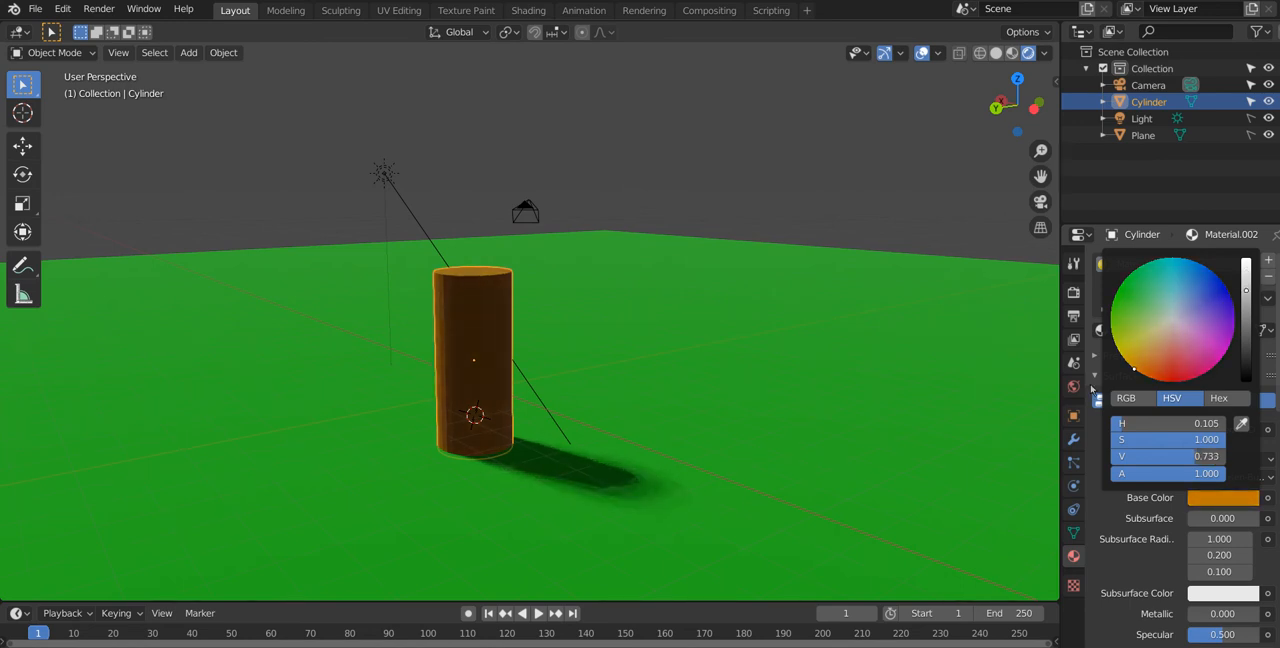
mouse_move(1134, 369)
mouse_down()
mouse_move(1145, 375)
mouse_move(1153, 353)
mouse_move(1137, 371)
mouse_up()
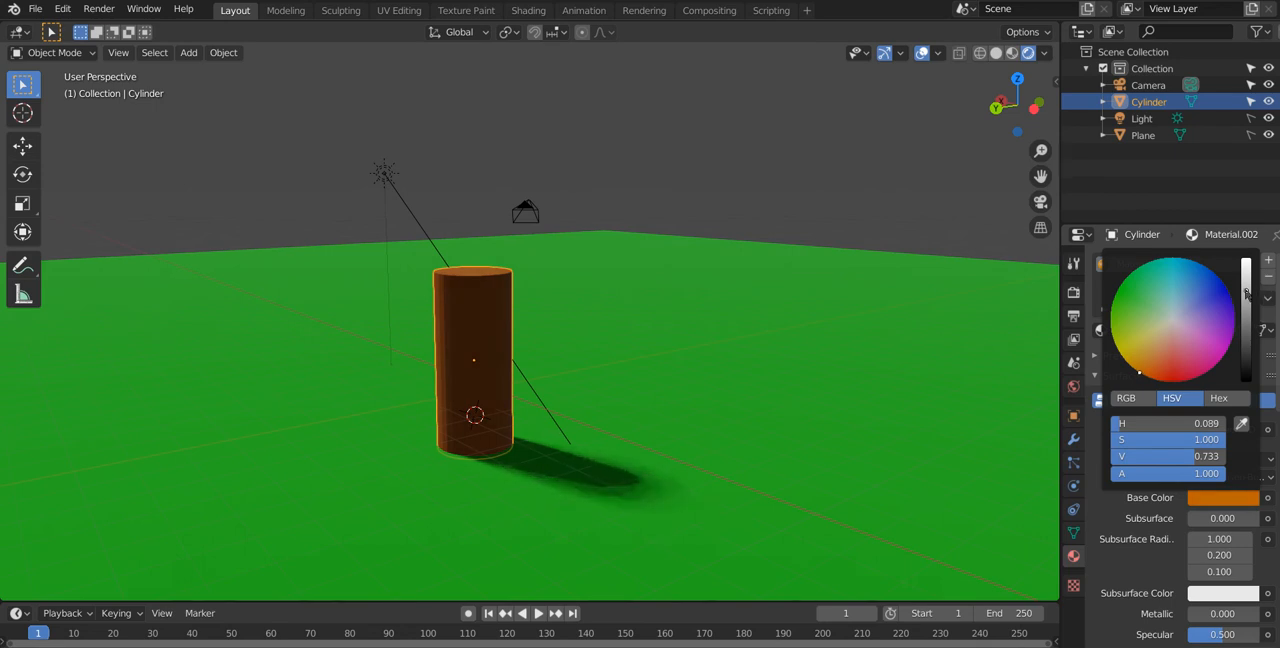
drag(1246, 290, 1246, 302)
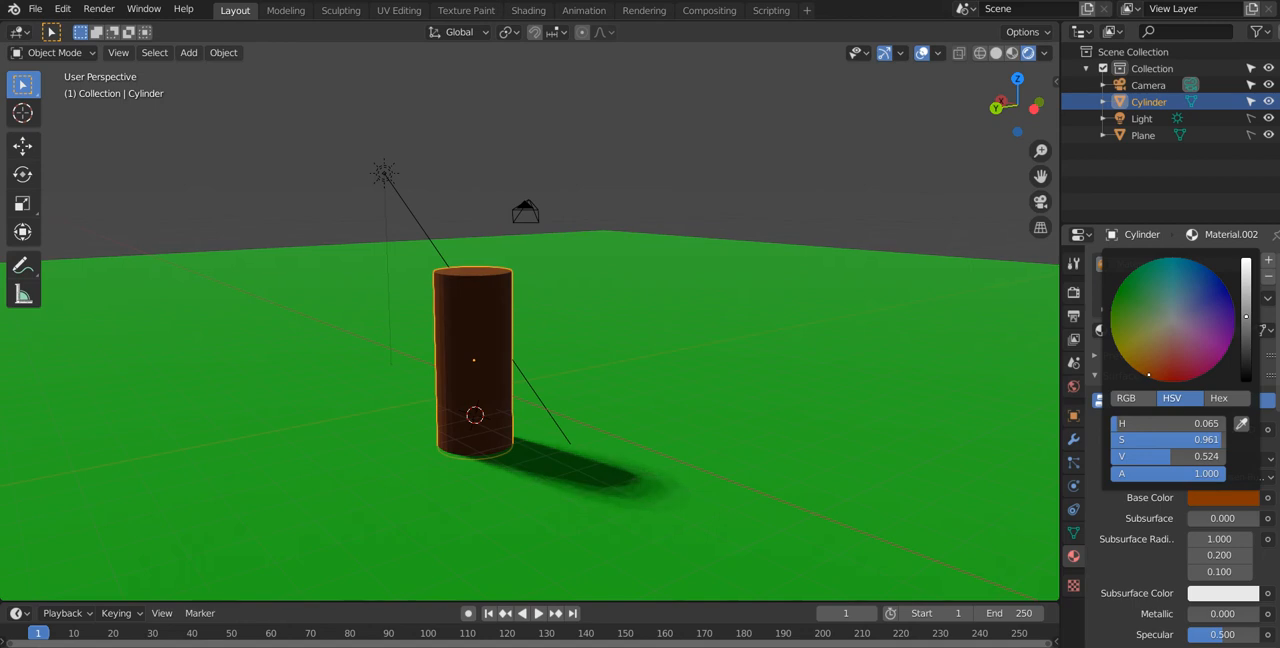
Step: Apply smooth shading to the tall brown cylinder and inspect its top and sides
middle_drag(947, 373, 8, 398)
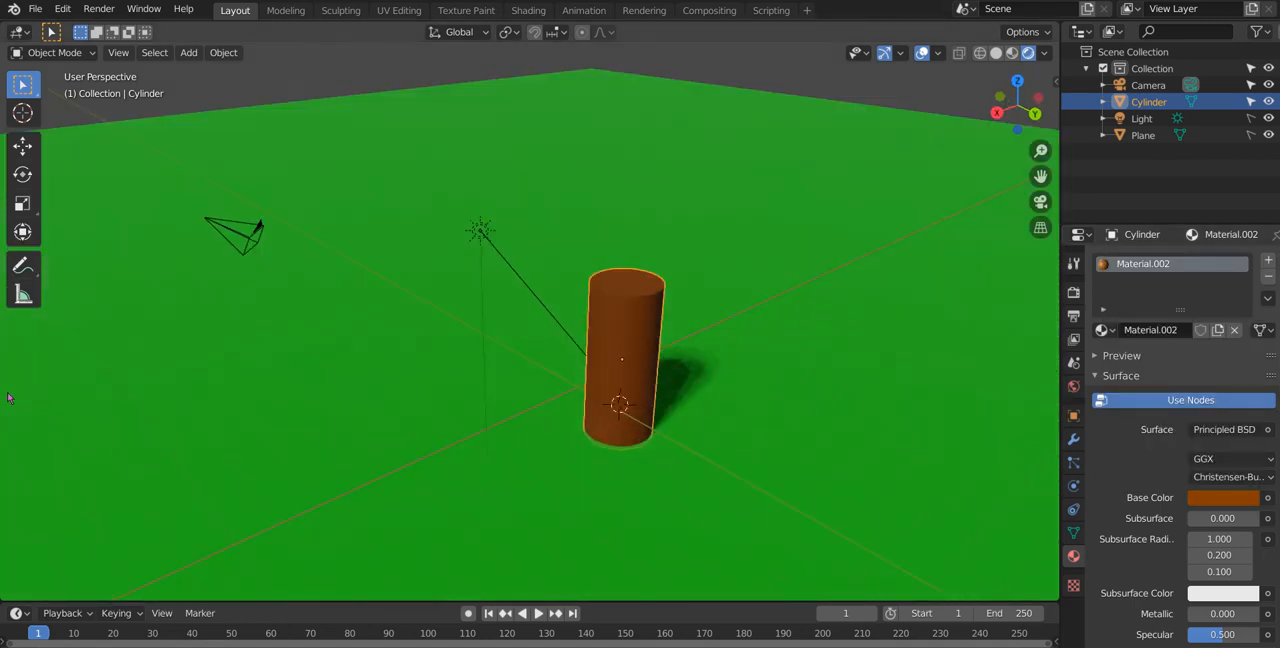
scroll(592, 291, up, 6)
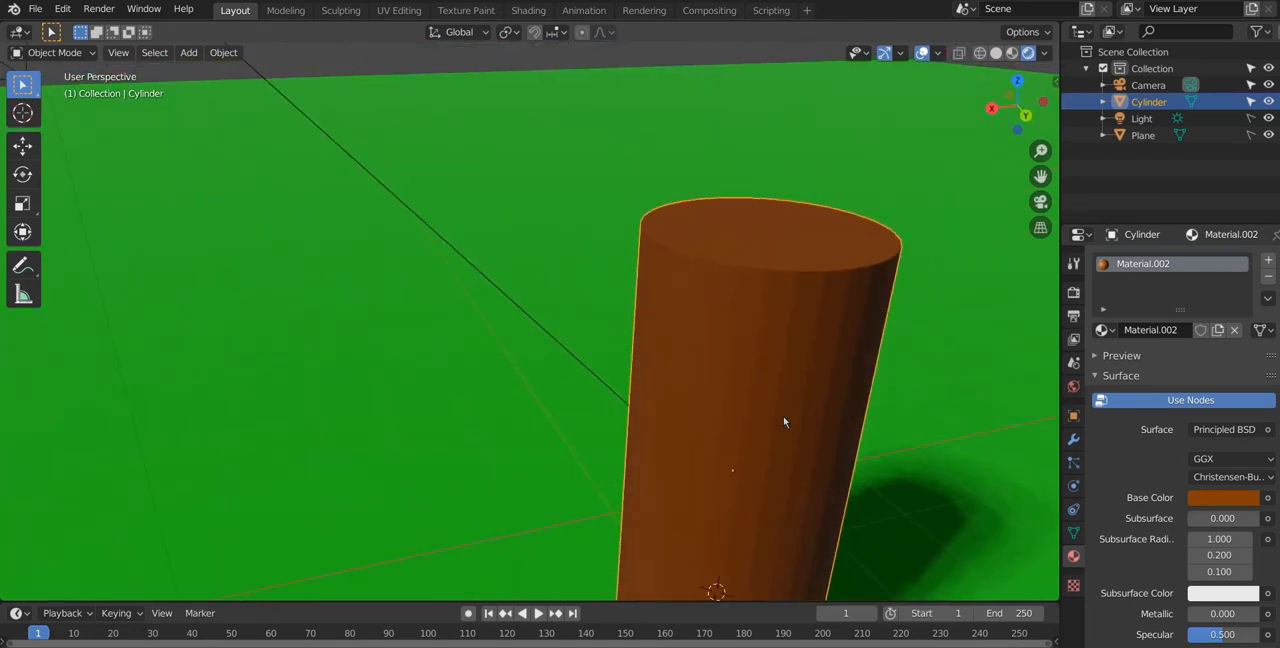
middle_drag(814, 380, 757, 324)
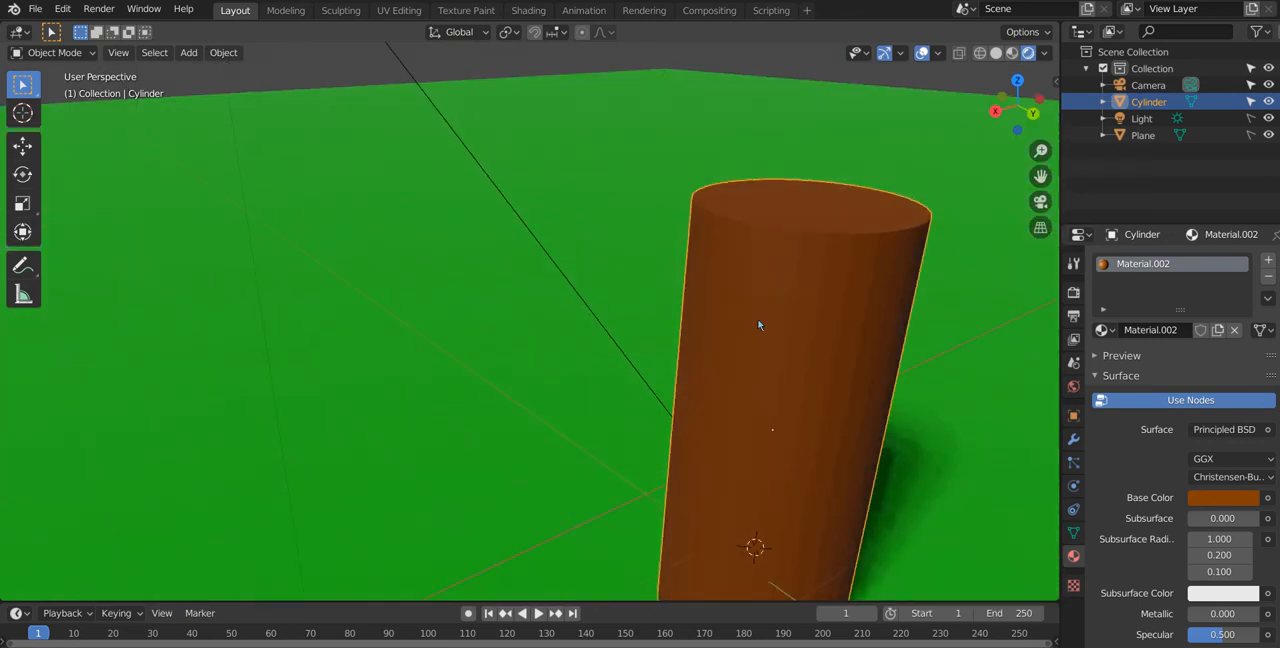
right_click(784, 403)
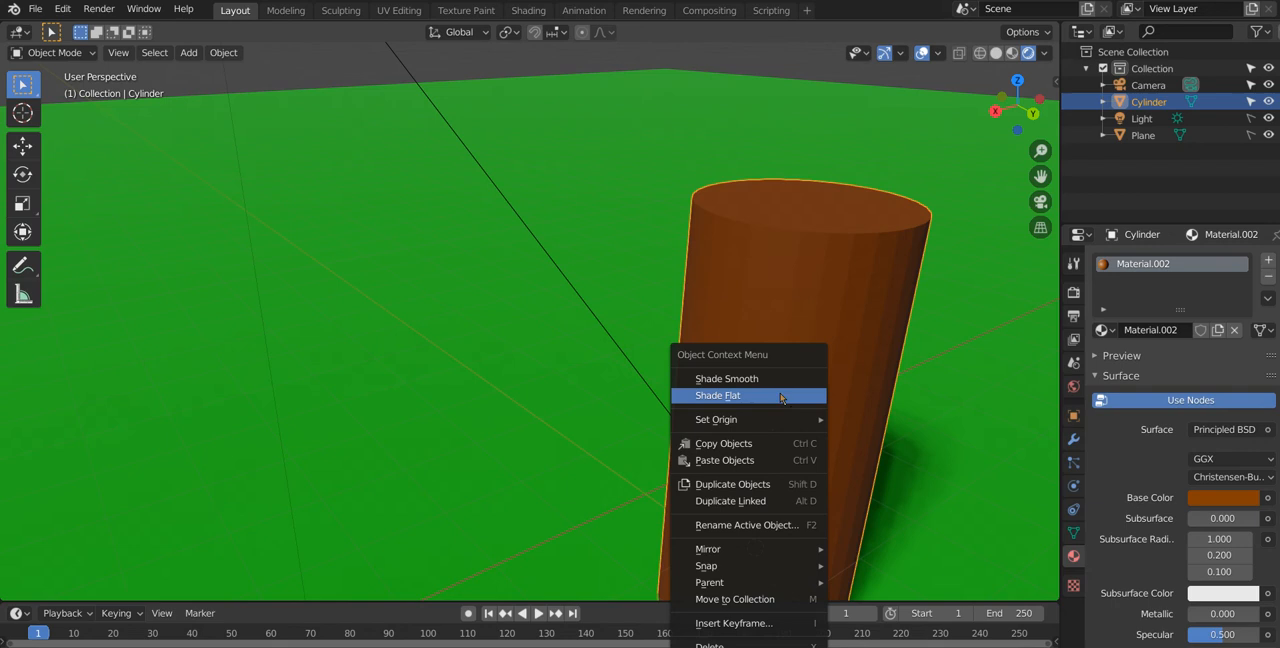
click(773, 378)
mouse_move(773, 377)
middle_down()
mouse_move(766, 348)
mouse_move(720, 357)
mouse_move(663, 343)
mouse_move(746, 352)
mouse_move(746, 415)
mouse_move(646, 468)
mouse_move(714, 351)
middle_up()
scroll(646, 470, up, 2)
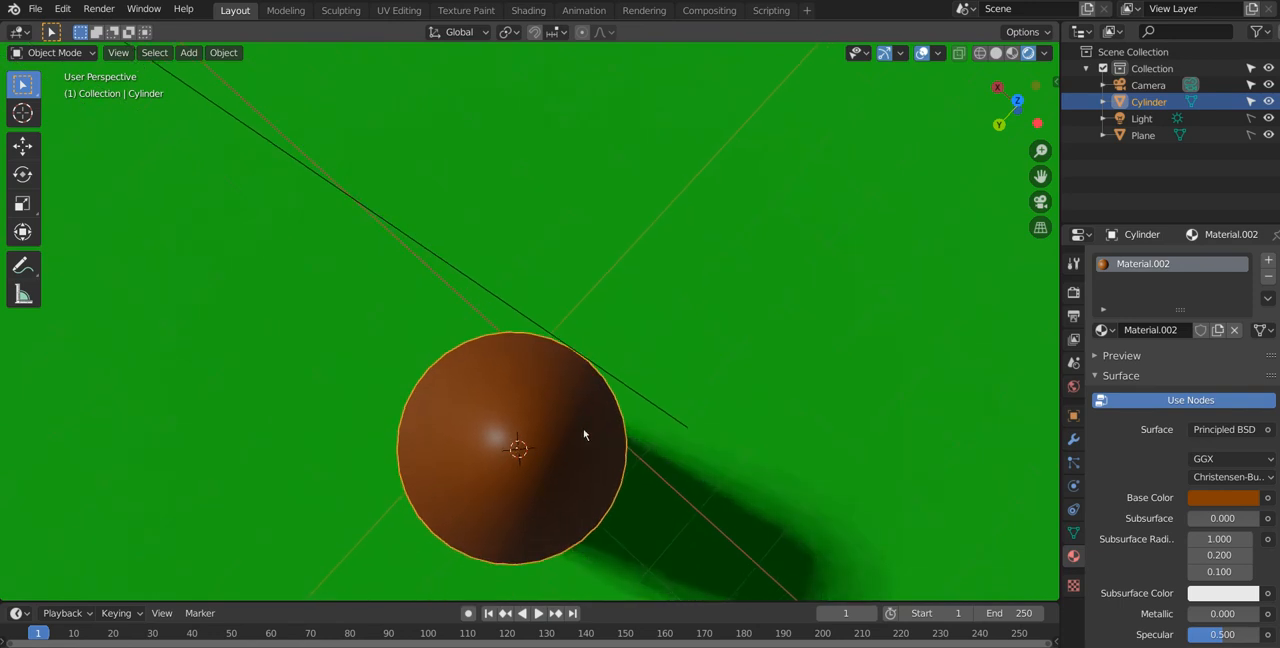
middle_drag(520, 455, 676, 389)
middle_drag(565, 346, 610, 345)
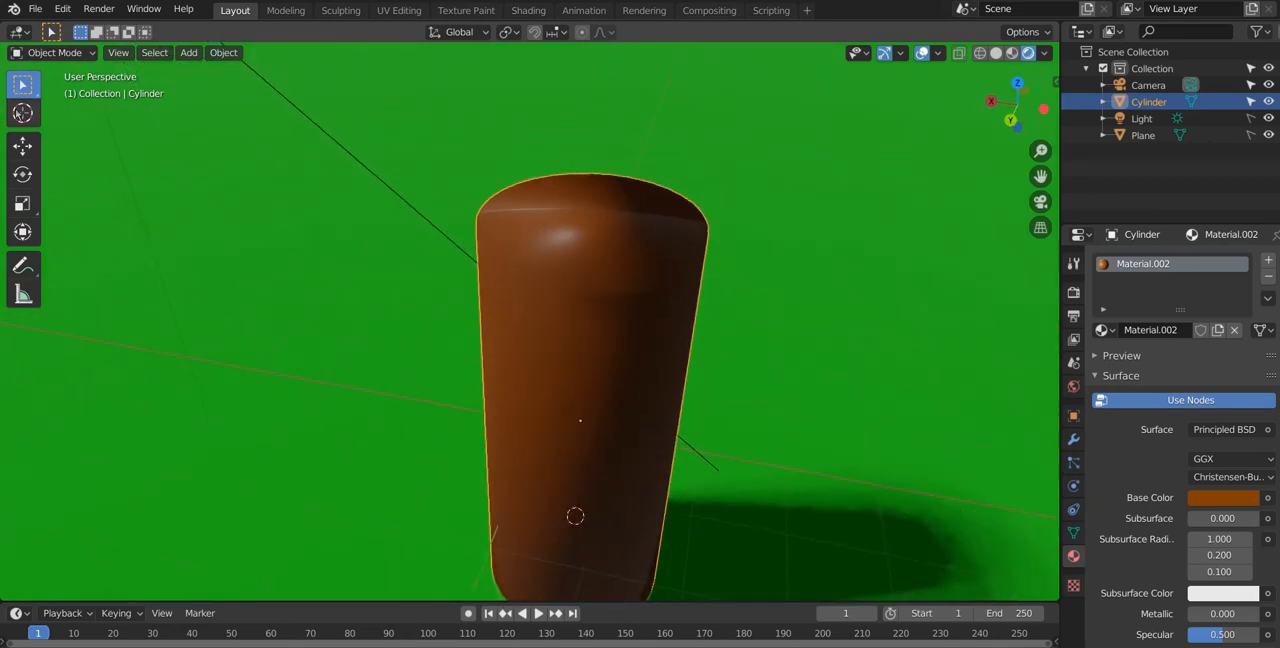
Step: Place the 3D cursor on the cylinder's top and add a UV sphere there, scaled up to about 1.9
click(18, 110)
middle_drag(585, 213, 667, 224)
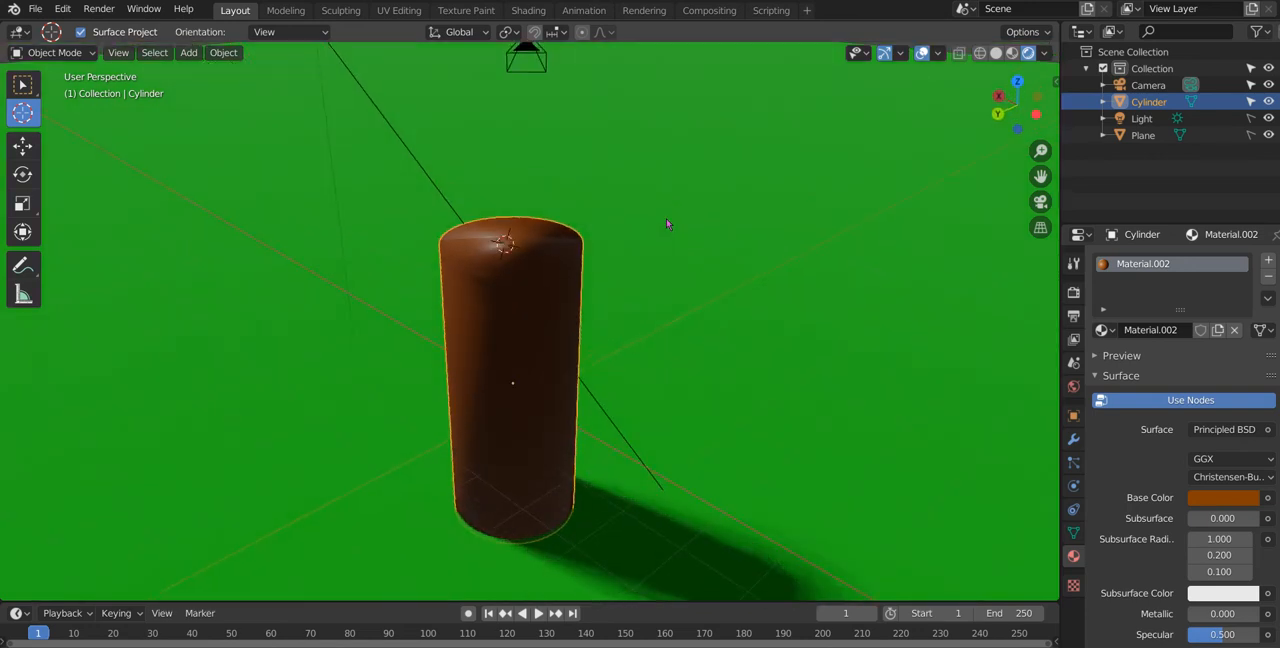
key(shift+a)
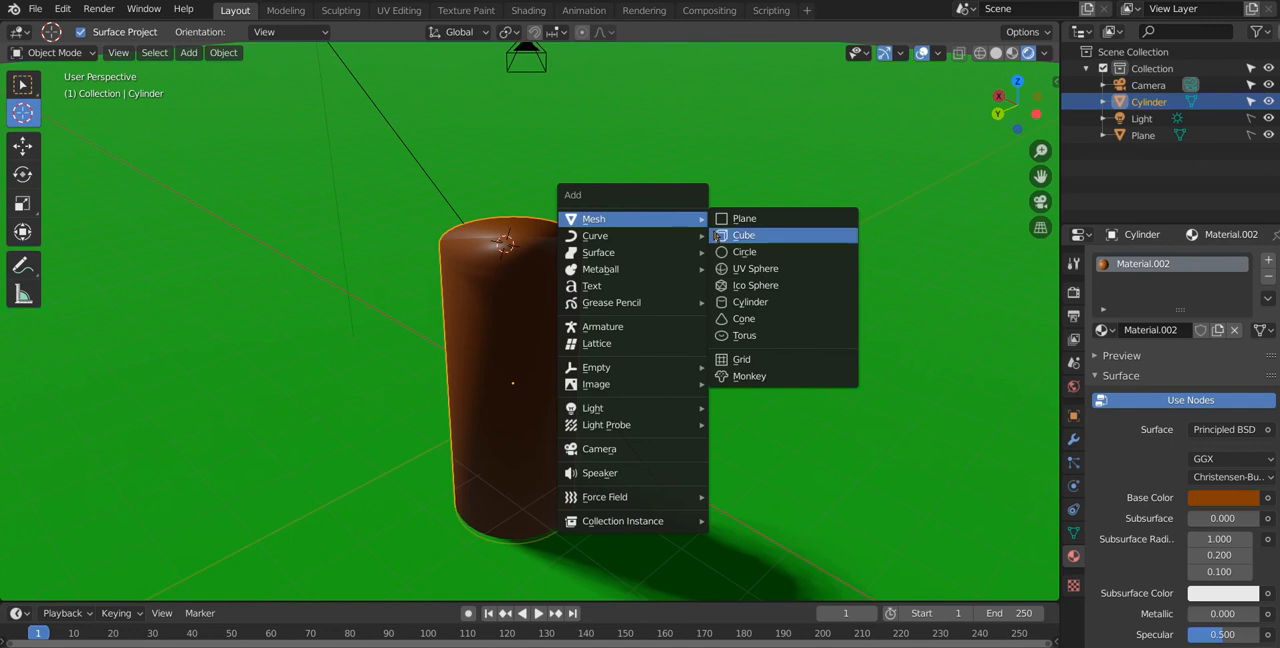
click(738, 270)
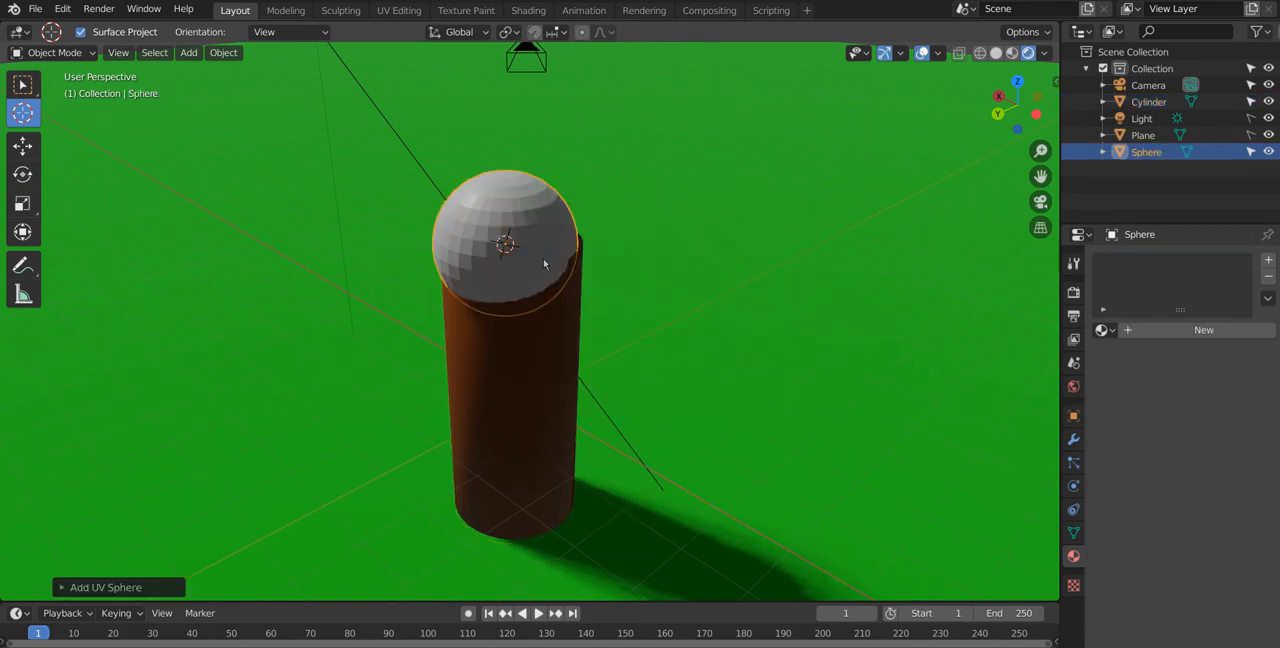
click(624, 240)
Step: Move the sphere about -0.2 m along the Y axis to center it over the brown trunk
middle_drag(608, 277, 796, 292)
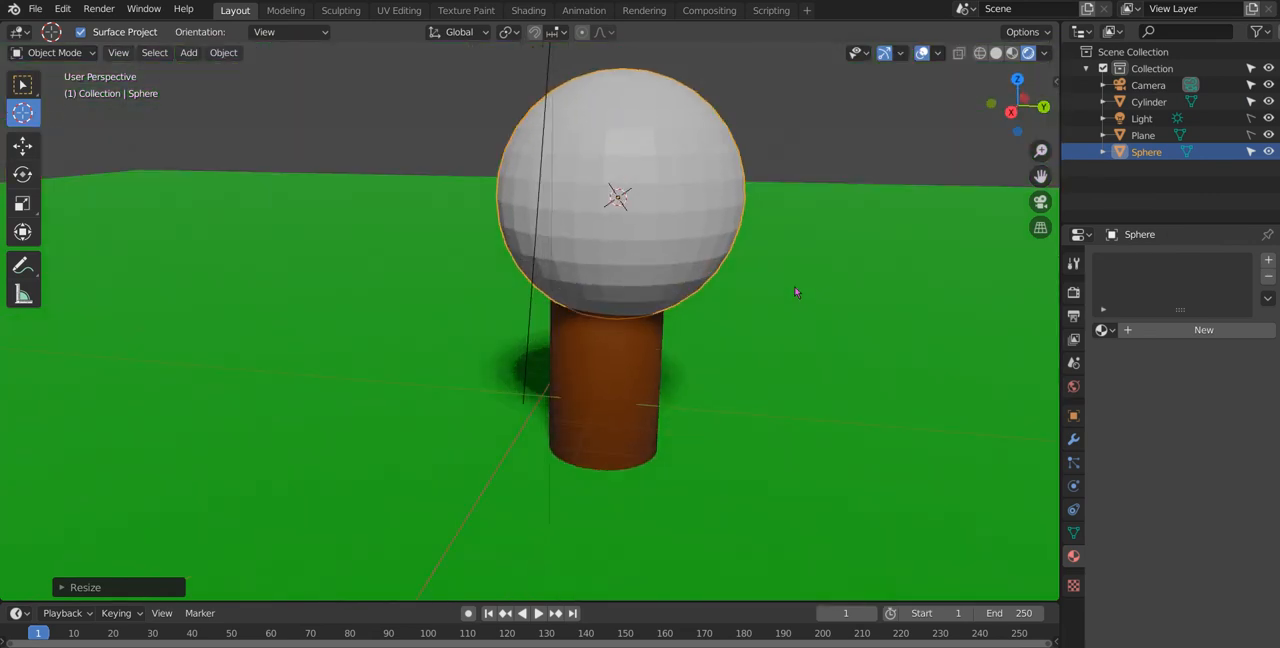
key(g)
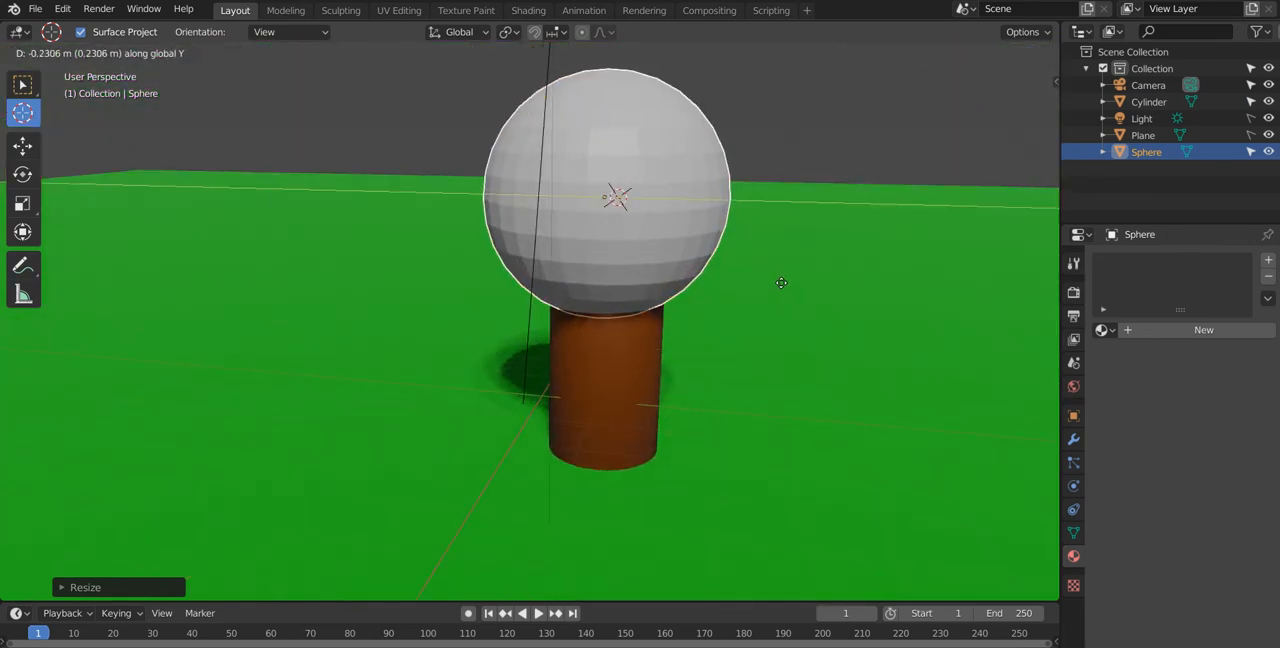
click(784, 279)
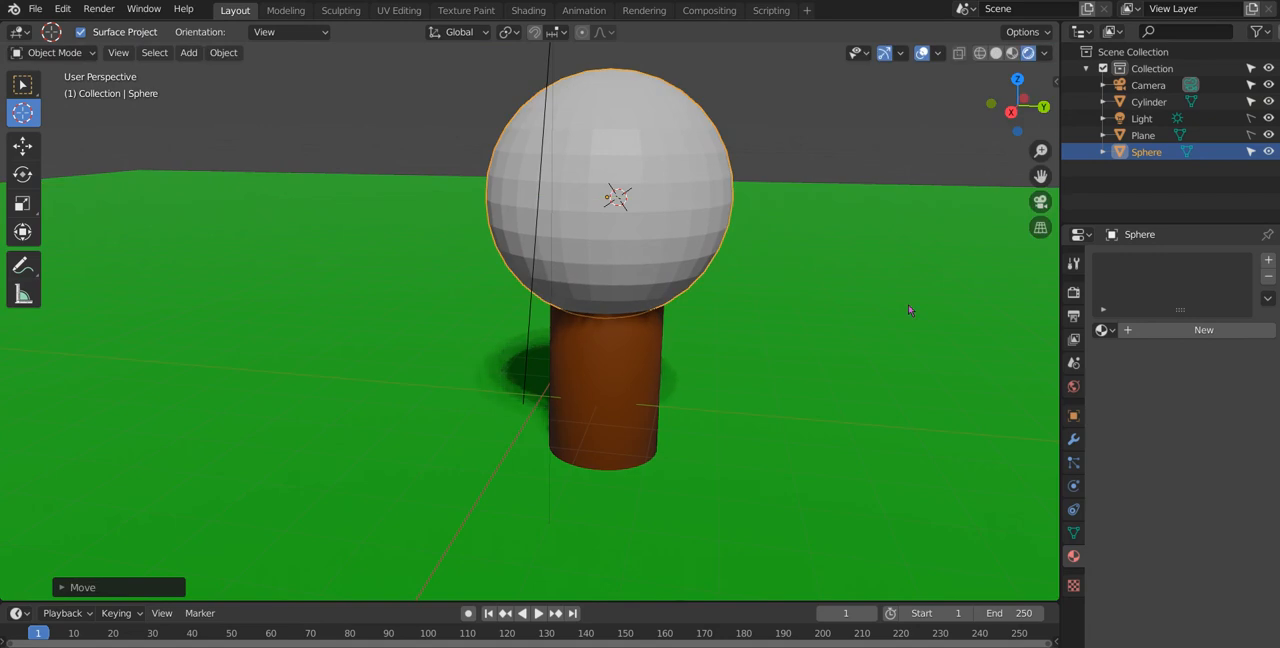
Step: Give the sphere a new material with a bright green base color
click(1155, 331)
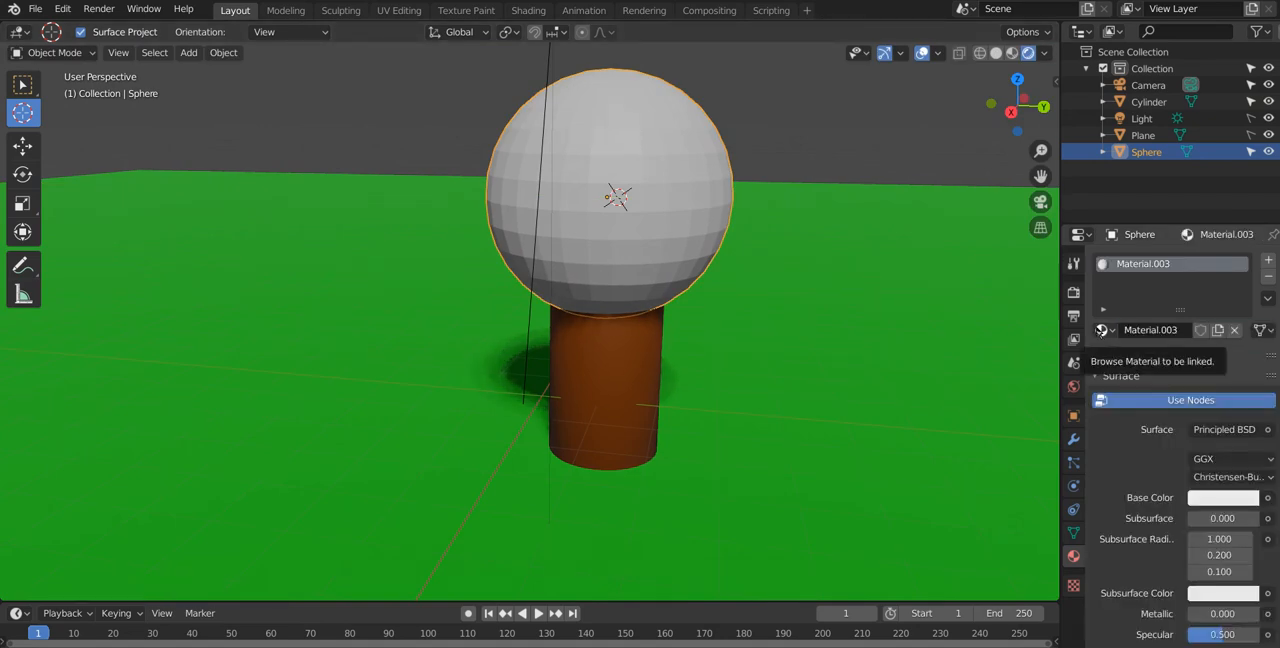
click(1104, 331)
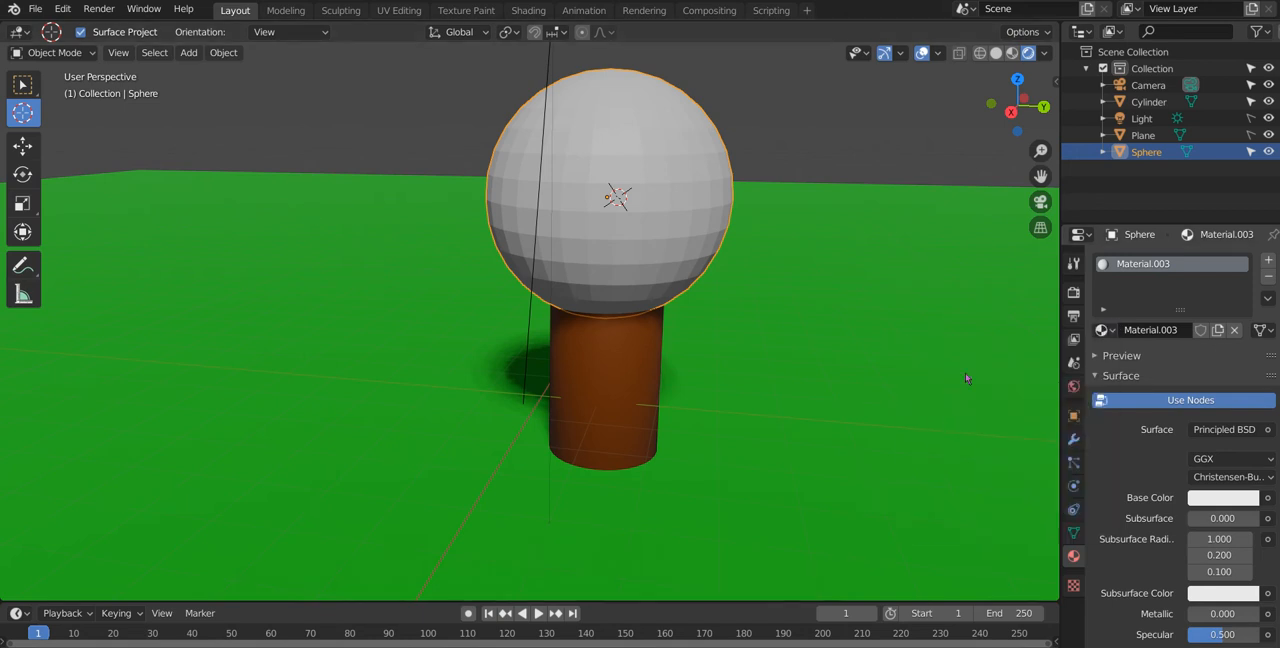
click(1225, 497)
drag(1144, 325, 1118, 287)
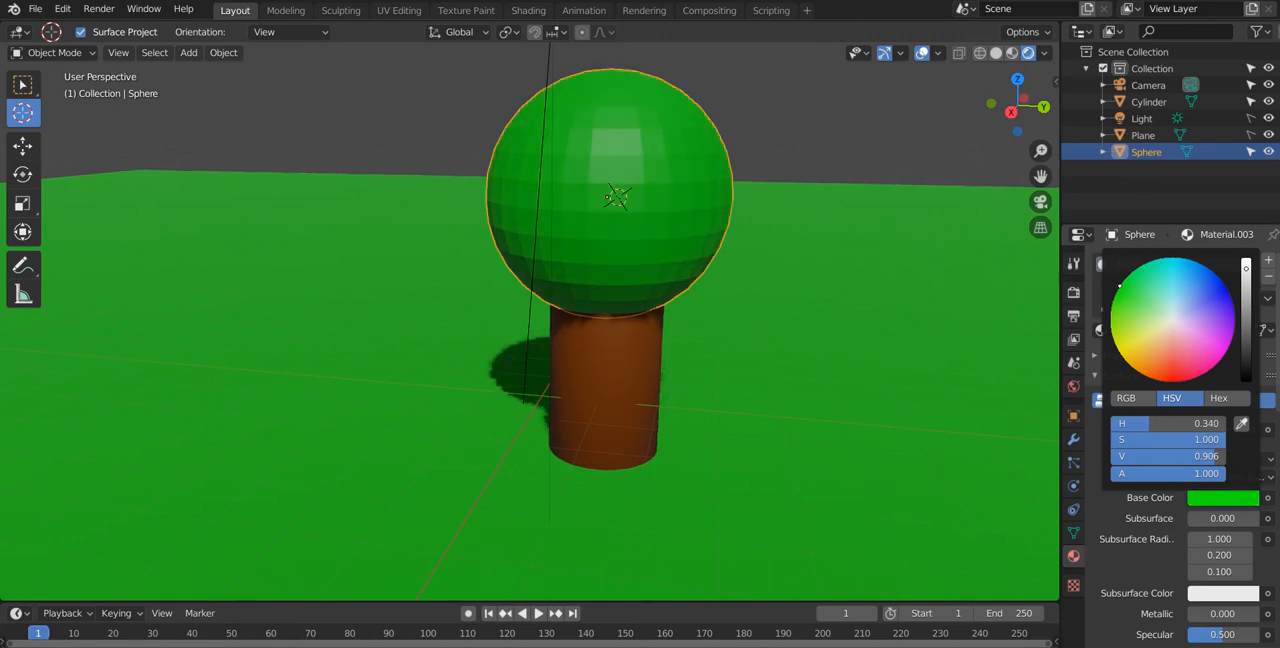
Step: Apply smooth shading to the green sphere
right_click(667, 226)
click(667, 222)
middle_drag(686, 229, 534, 210)
scroll(525, 259, down, 3)
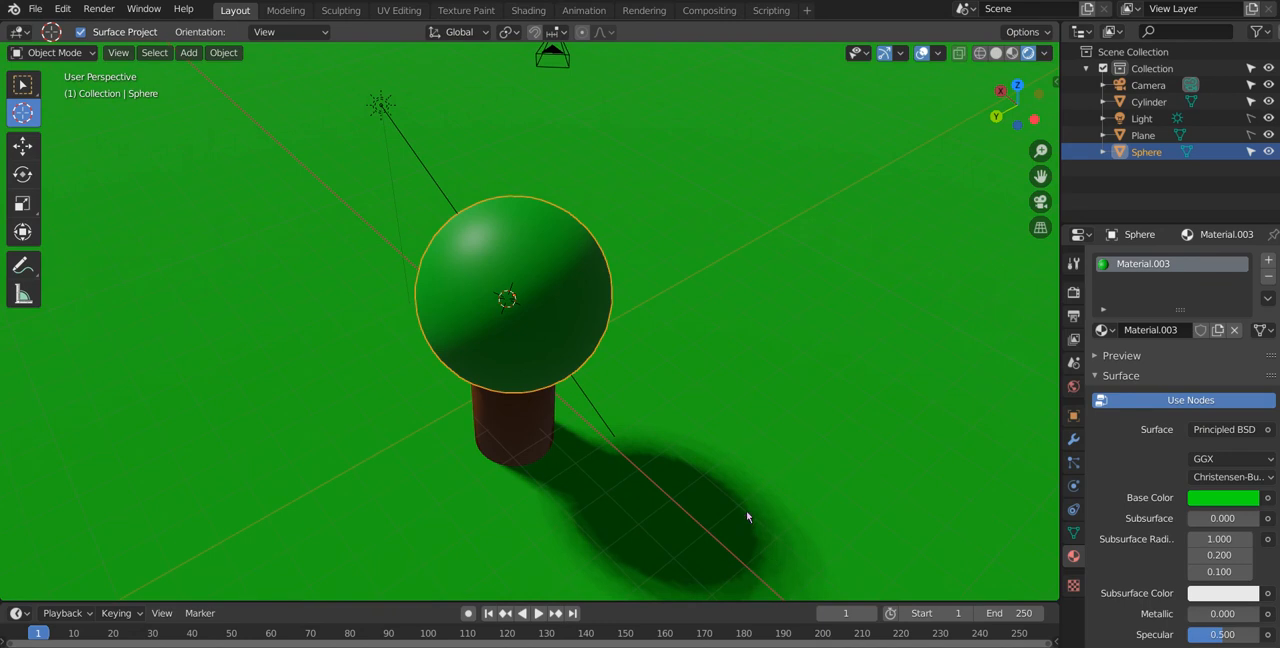
Step: Place the 3D cursor on the trunk, reposition it at the sphere's center, and reactivate the Select Box tool
middle_drag(734, 509, 663, 340)
scroll(663, 340, up, 4)
middle_drag(691, 294, 517, 274)
click(471, 389)
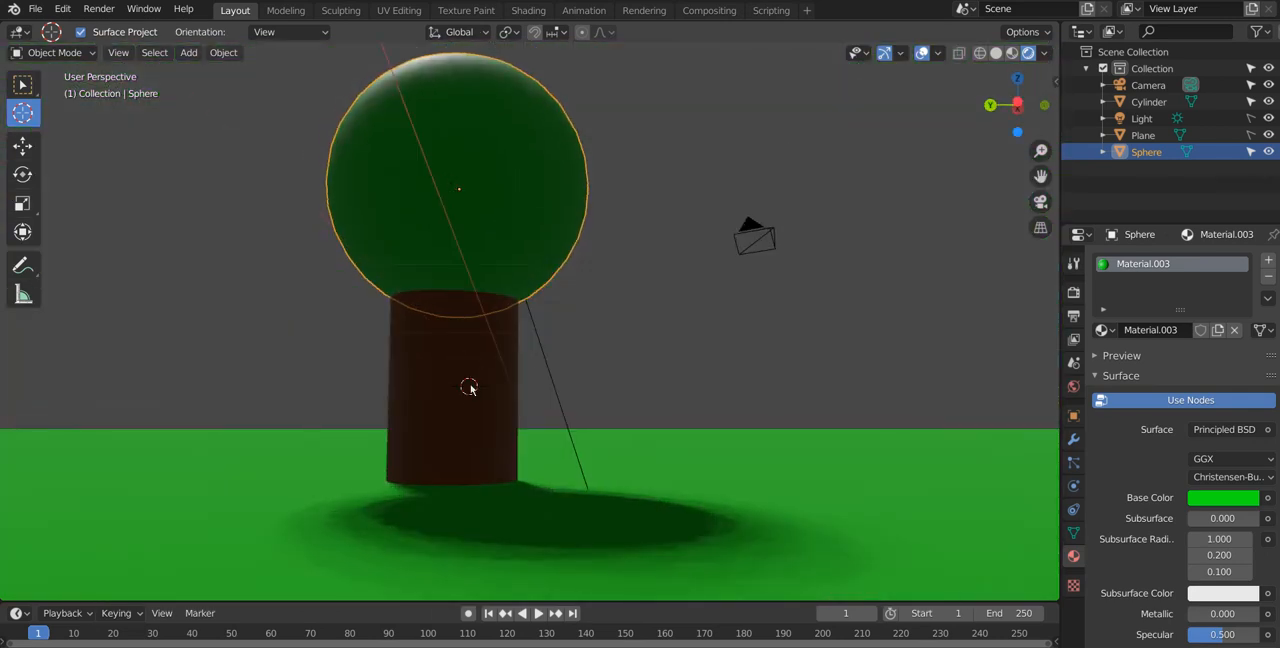
click(457, 189)
click(22, 89)
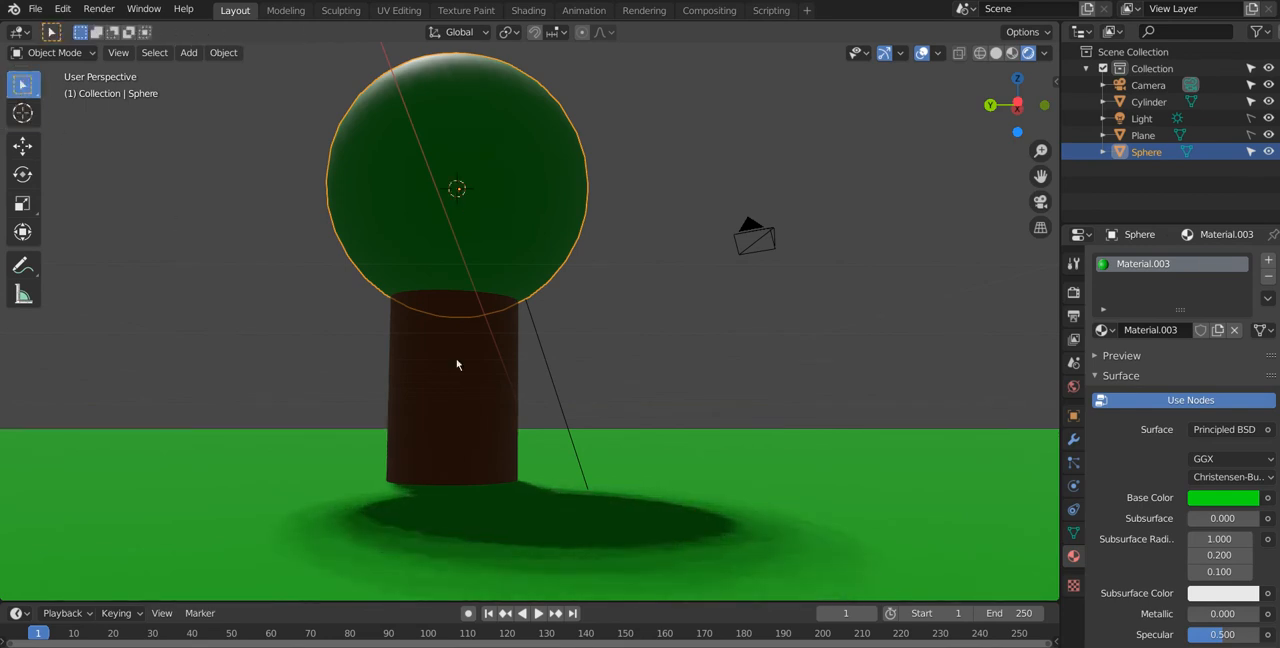
Step: Duplicate the trunk cylinder about 2.6 m along the Y axis and scale the copy down to about 0.26
click(477, 380)
middle_drag(440, 362, 590, 405)
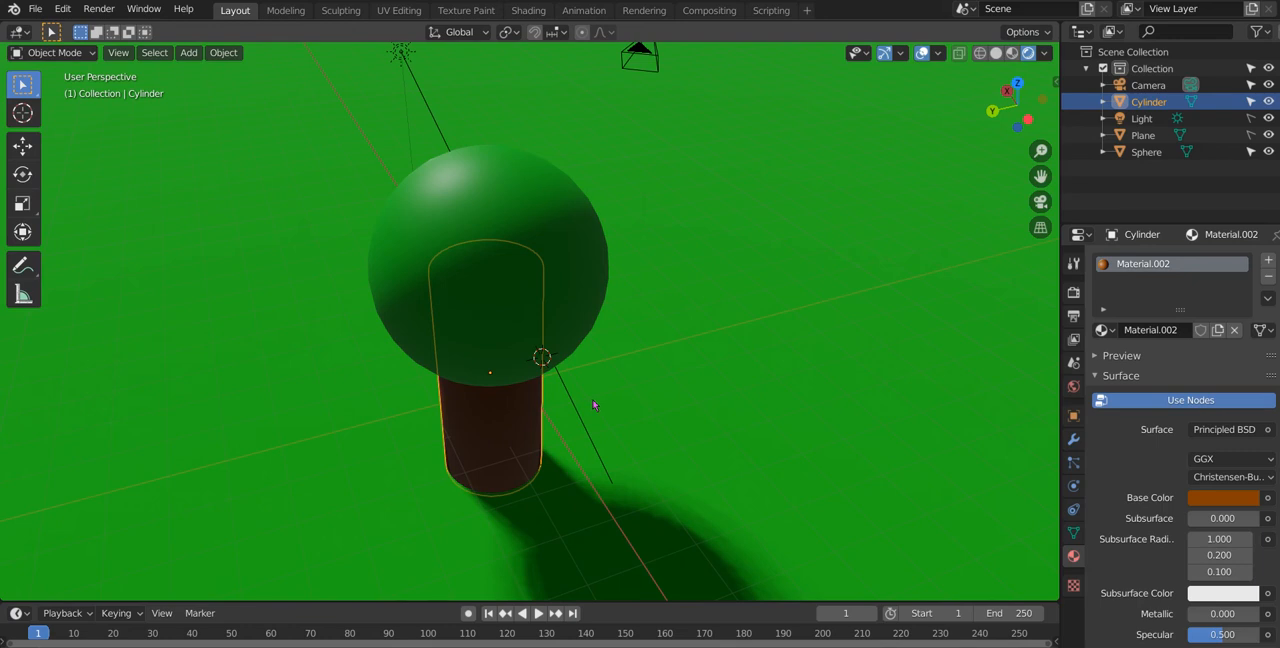
key(shift+d)
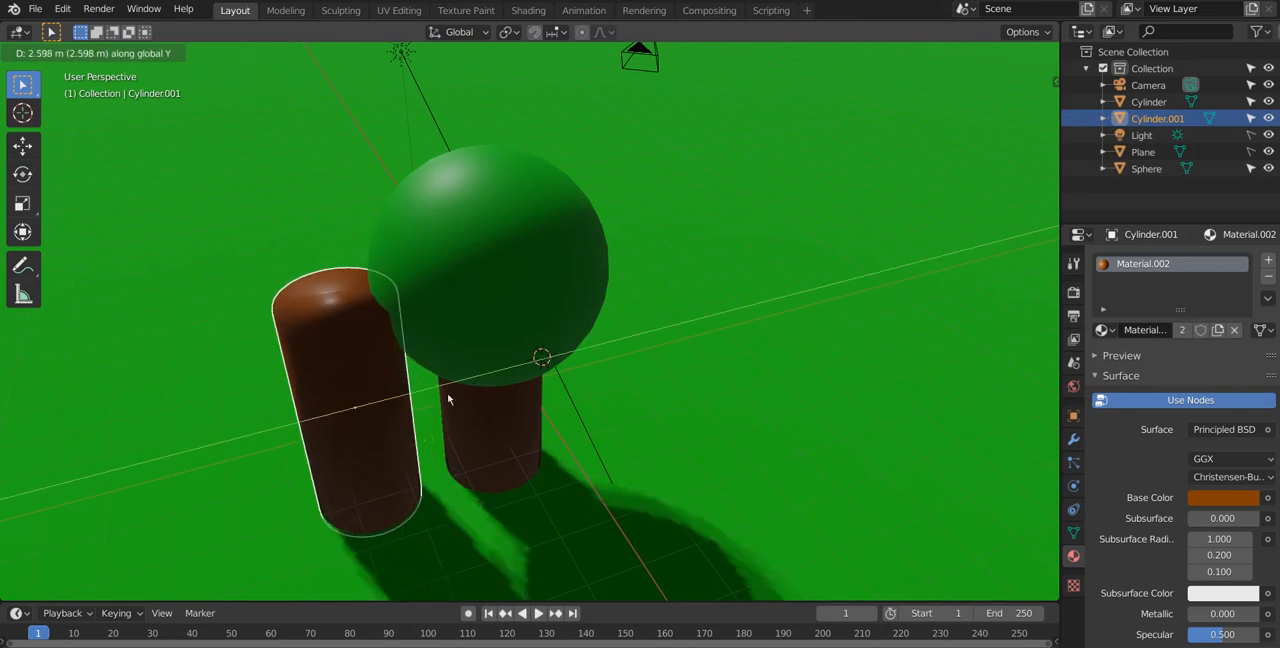
click(449, 391)
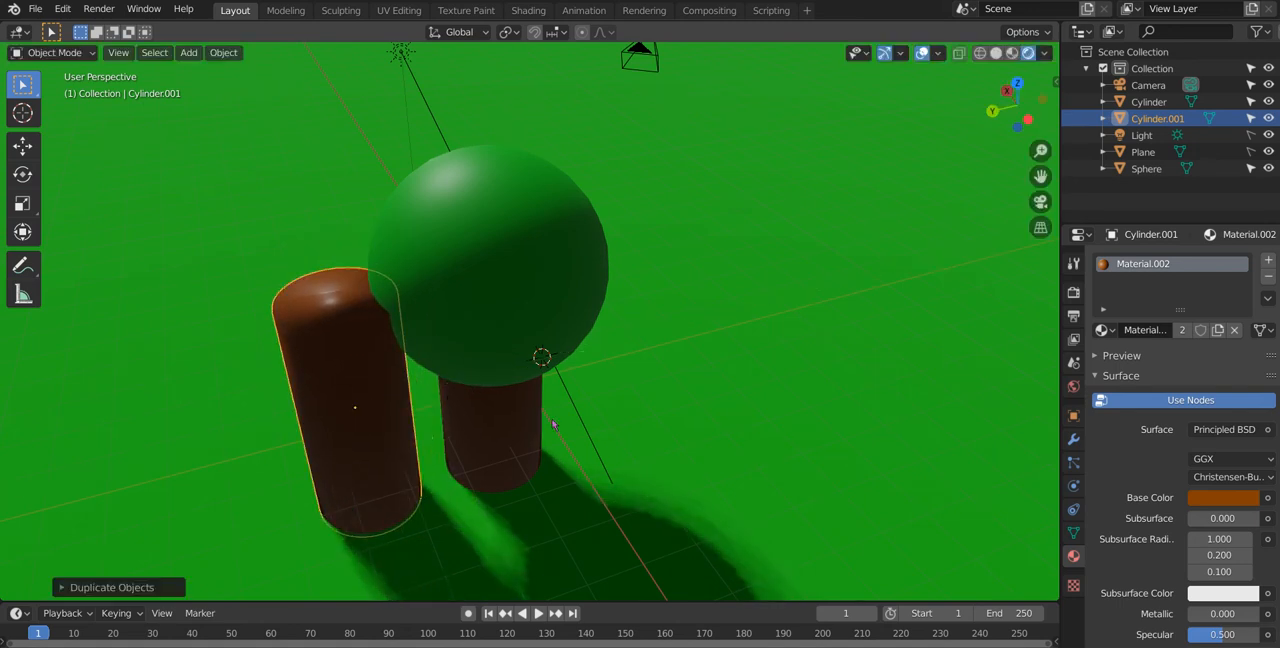
click(448, 422)
Step: Stretch the small cylinder copy along the Z axis into a longer, thinner piece
middle_drag(457, 428, 427, 377)
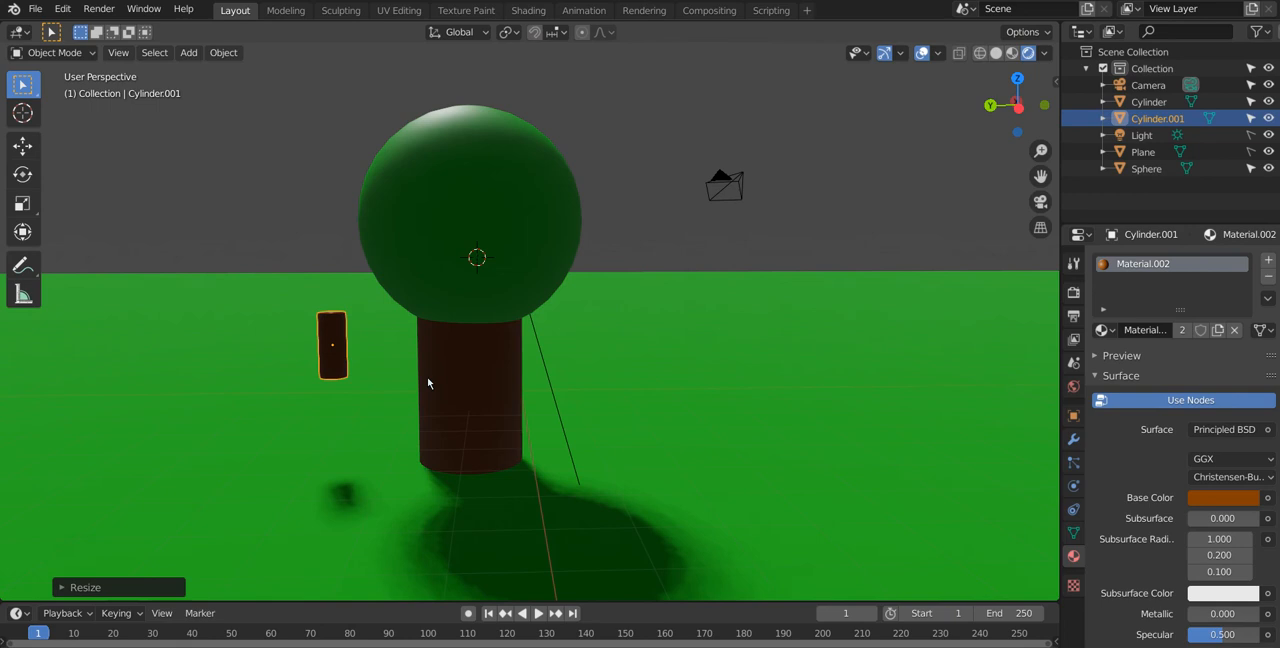
key(s)
key(z)
click(439, 400)
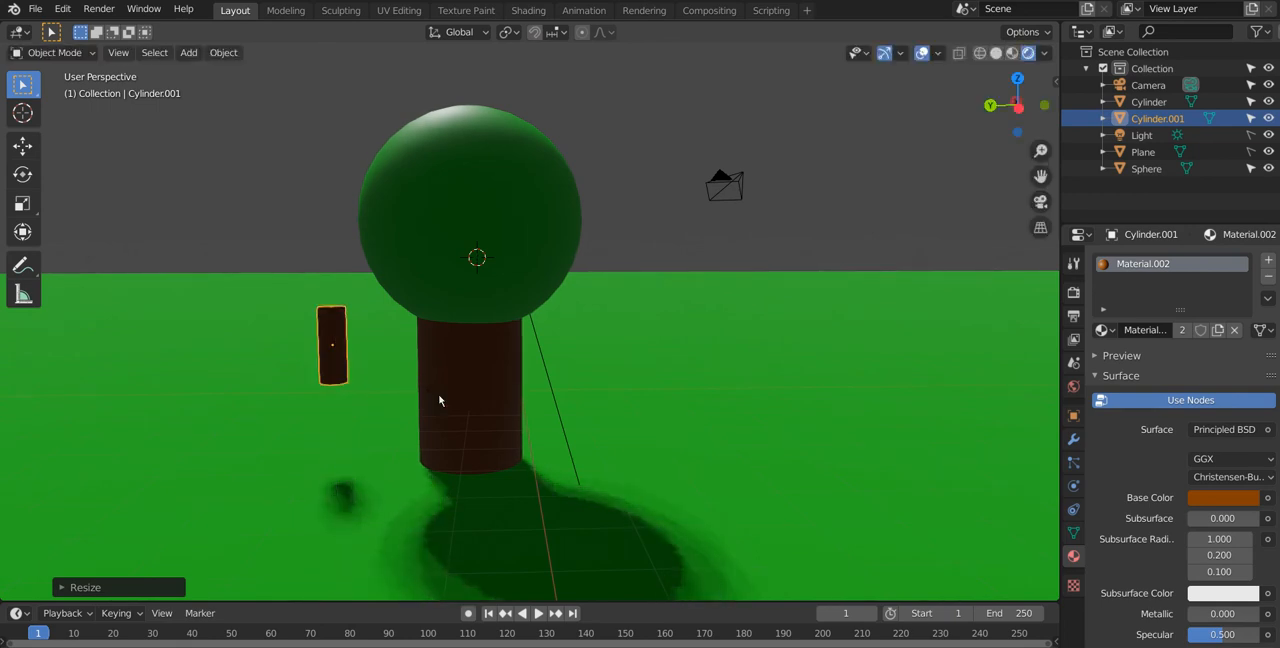
key(s)
key(z)
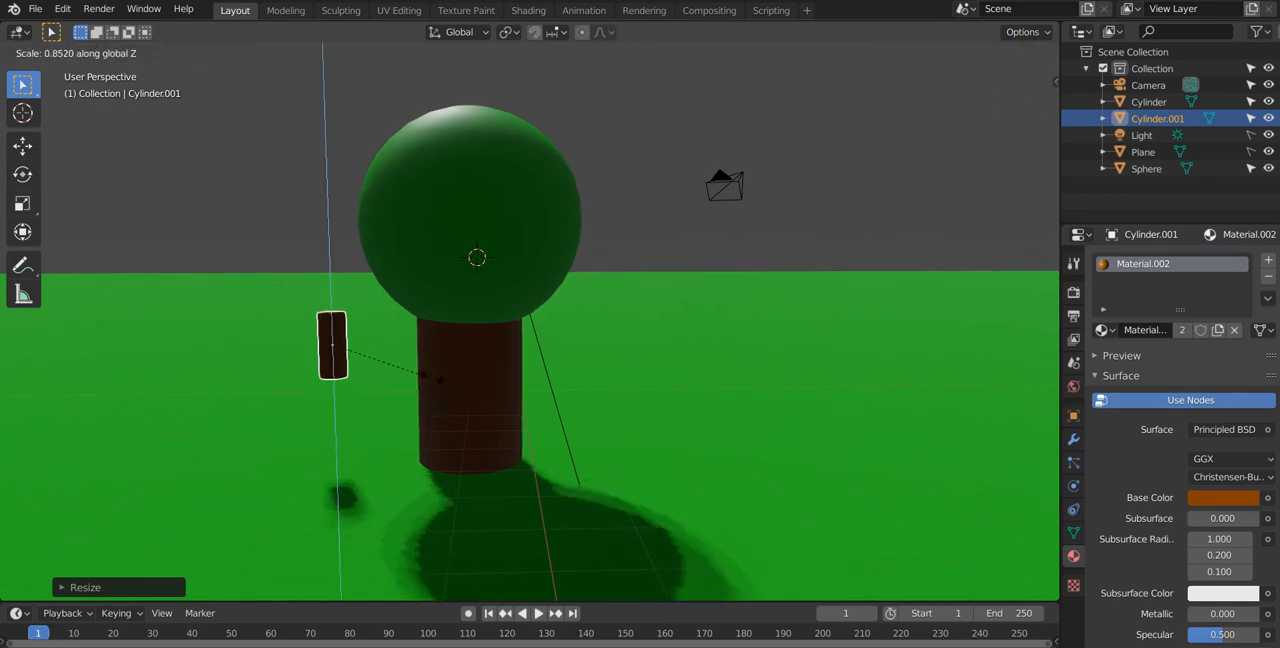
click(348, 458)
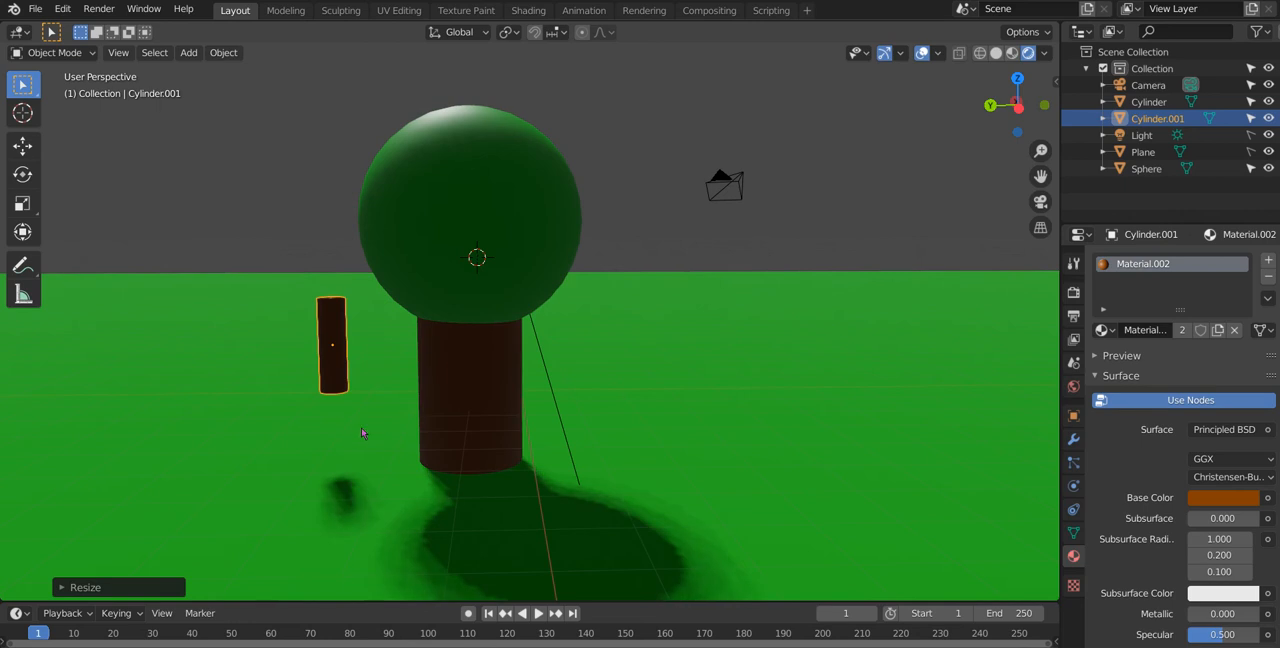
Step: Move the small cylinder about -1.8 m along the Y axis so it overlaps the trunk's side
middle_drag(348, 458, 370, 473)
key(g)
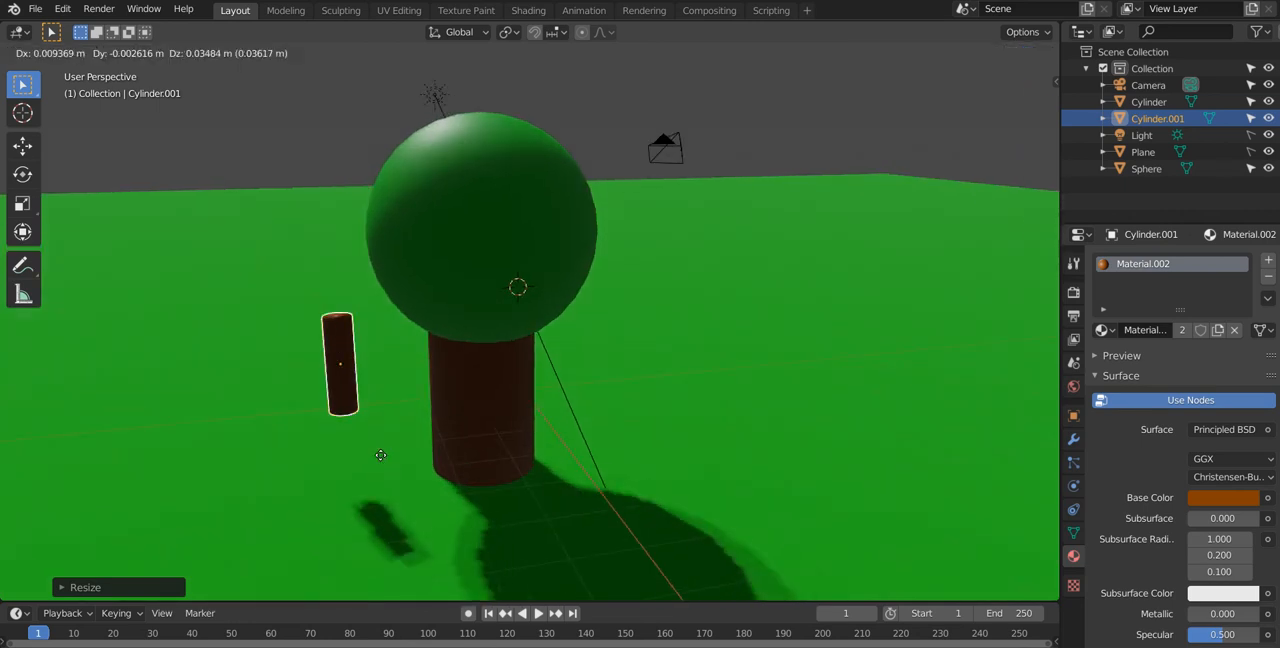
key(y)
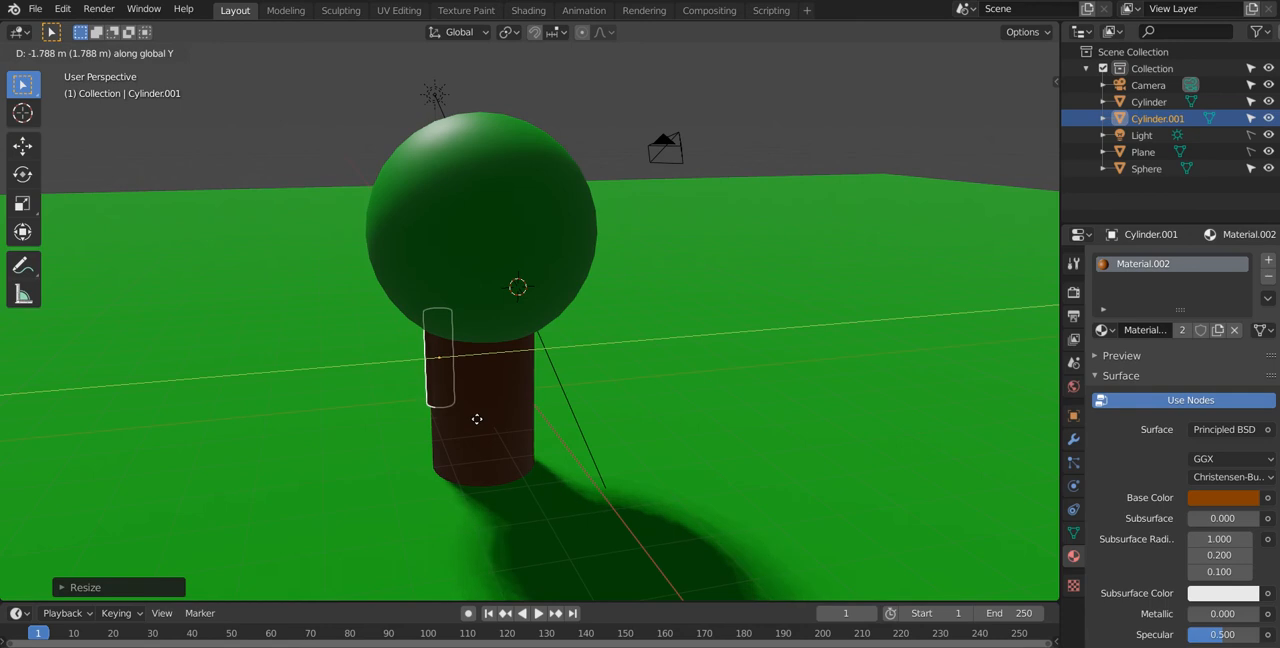
click(476, 422)
Step: Rotate the small cylinder around the X axis into a nearly horizontal branch whose outer end tilts upward
middle_drag(474, 425, 442, 459)
scroll(498, 429, up, 2)
middle_drag(501, 429, 552, 389)
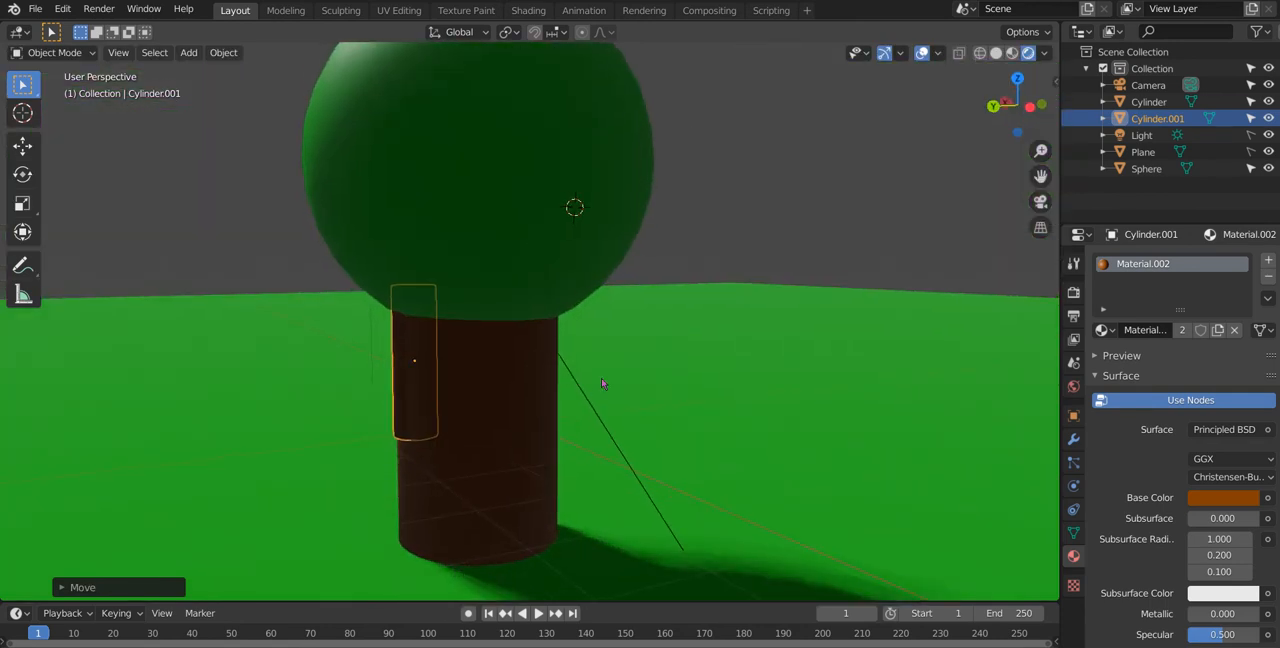
key(r)
key(x)
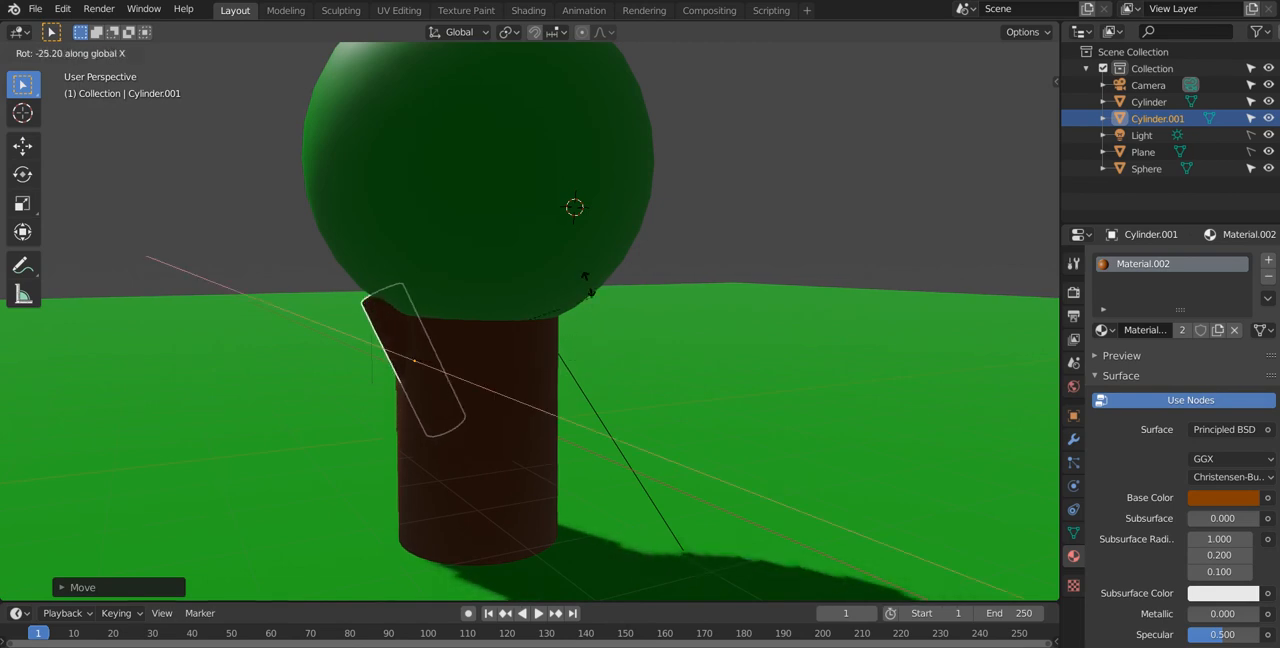
click(487, 219)
Step: Shift the branch outward along the Y axis and lower it slightly along Z so it sticks out of the trunk
key(g)
key(y)
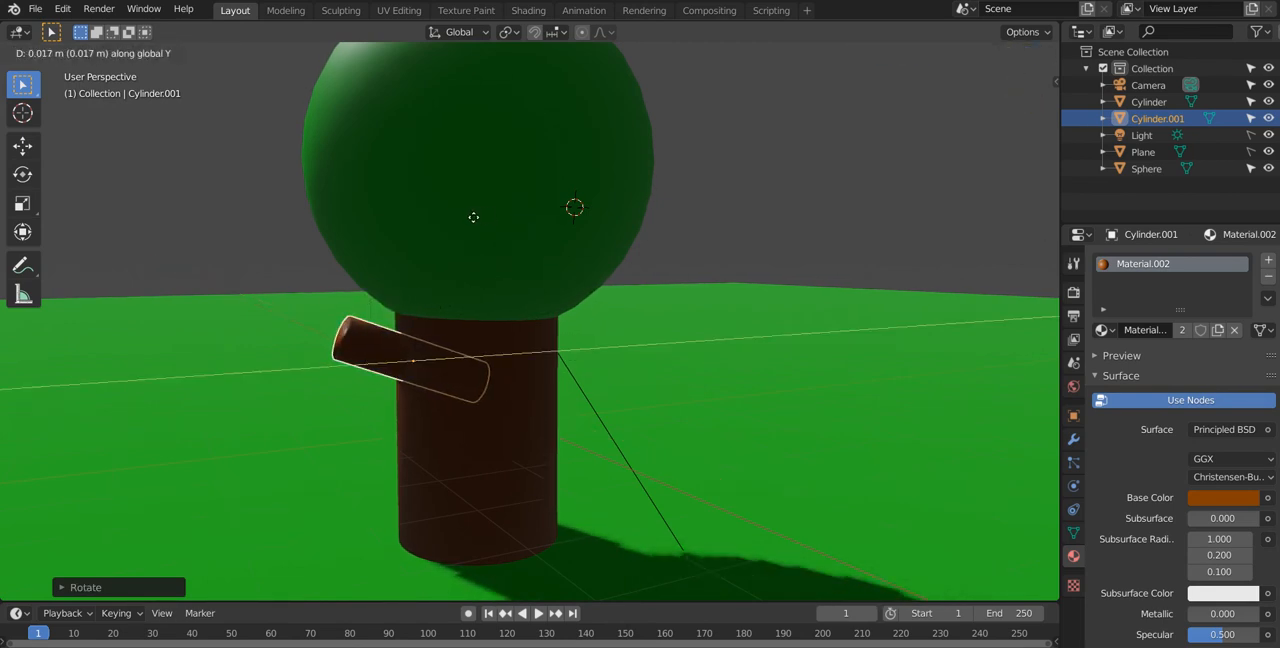
click(437, 217)
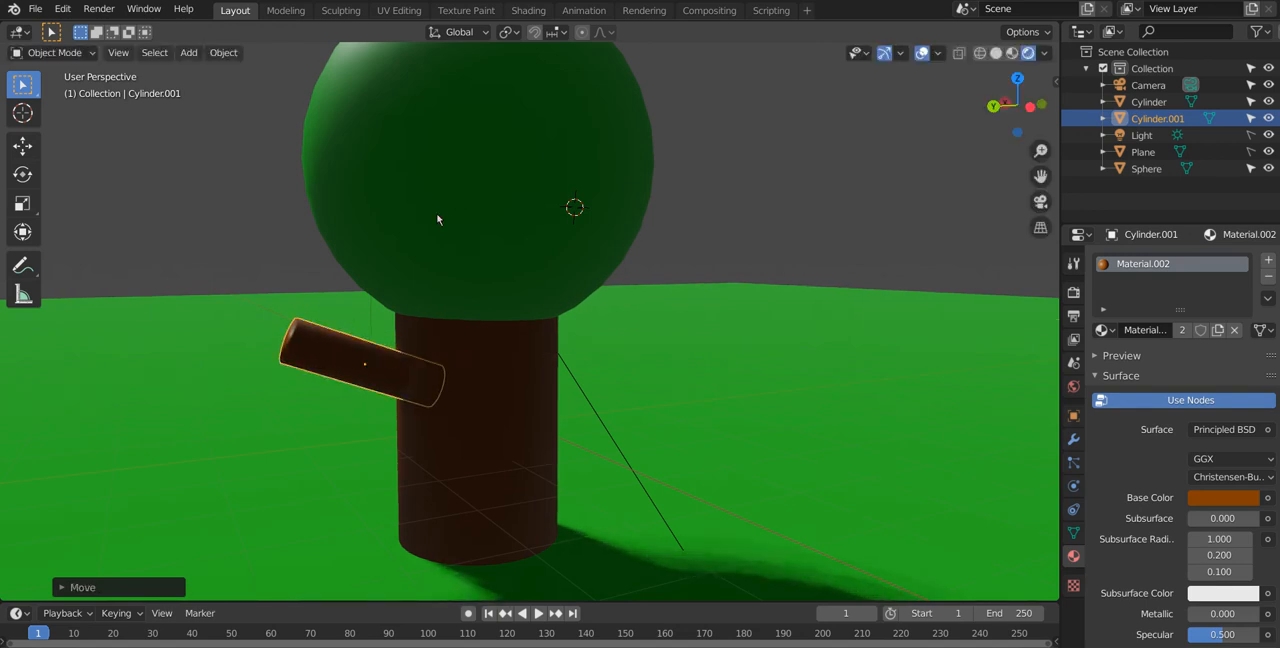
key(g)
key(z)
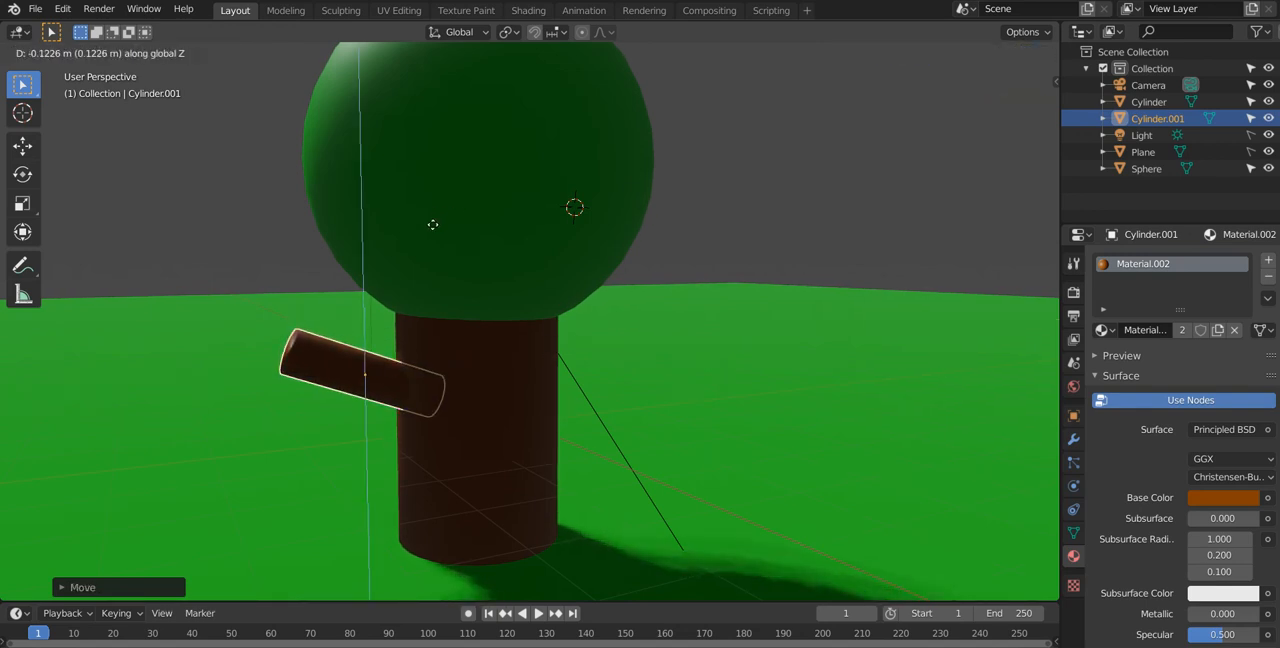
click(433, 230)
Step: Duplicate the large foliage sphere, place the copy beside the branch and scale it down to a small ball
middle_drag(433, 230, 370, 257)
scroll(443, 226, down, 2)
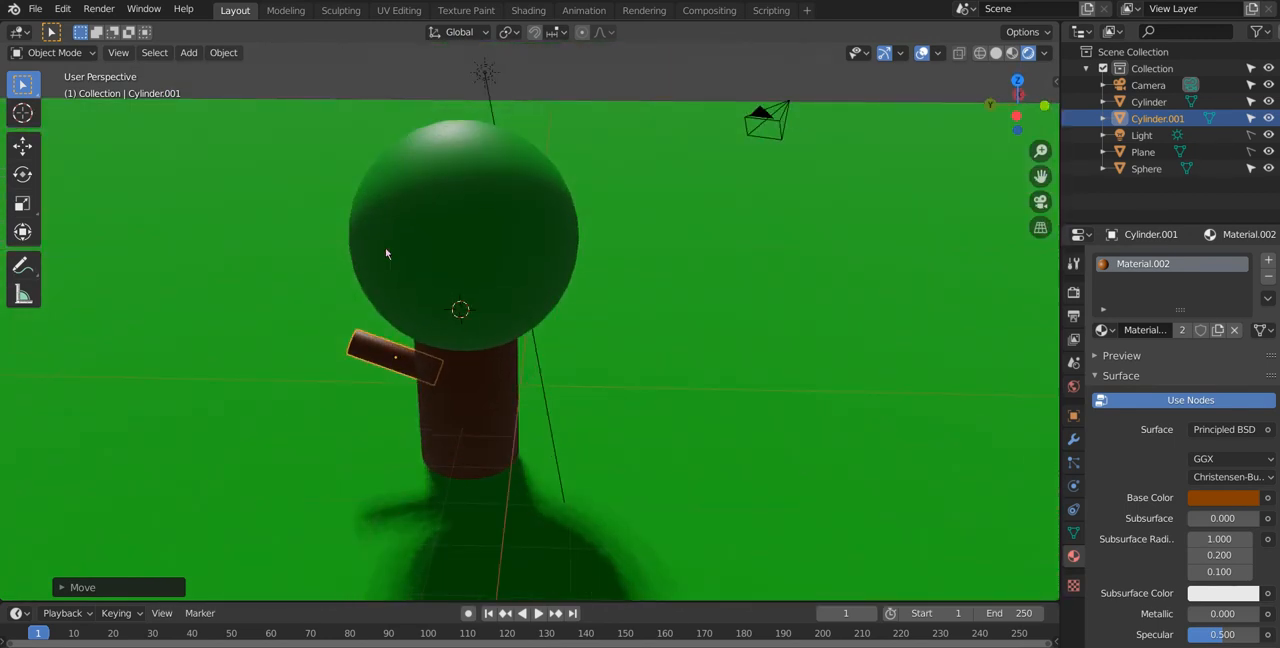
click(385, 253)
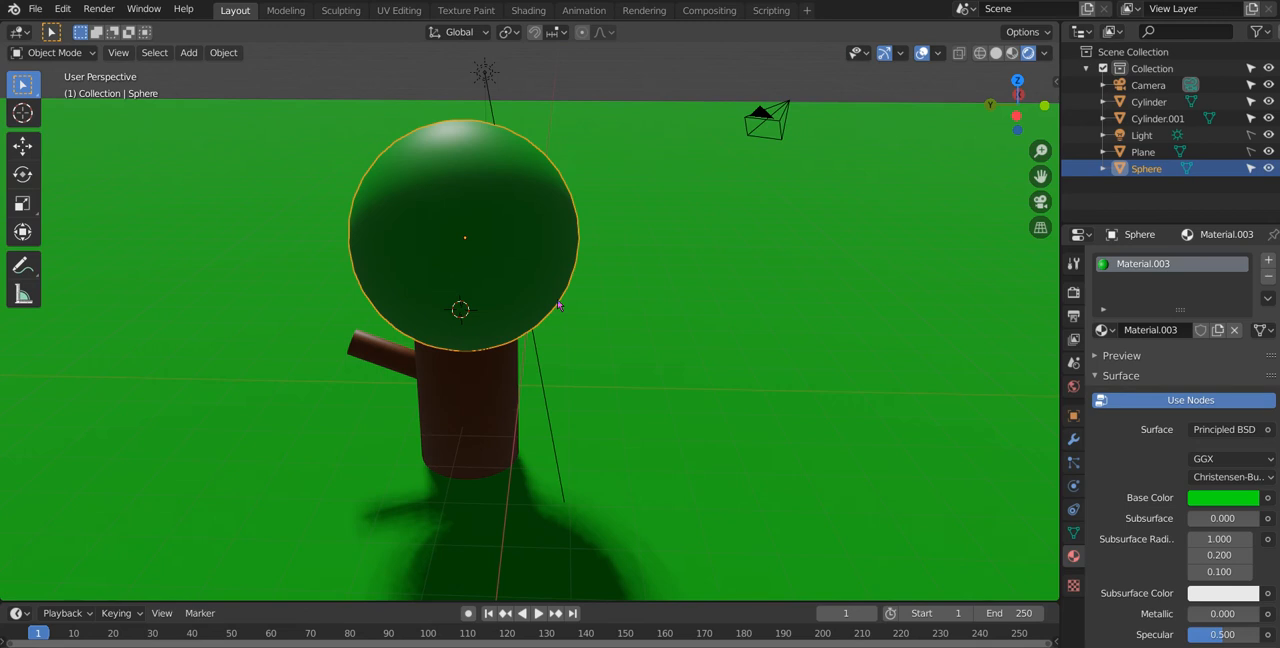
key(shift+d)
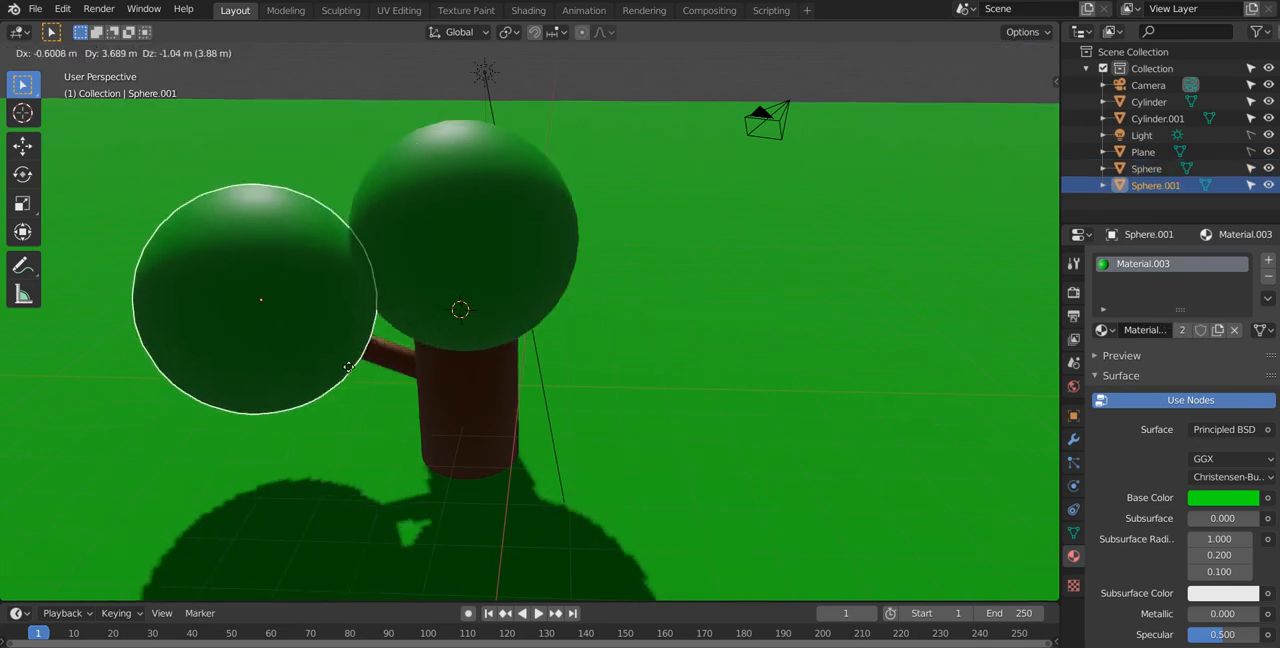
click(347, 377)
key(s)
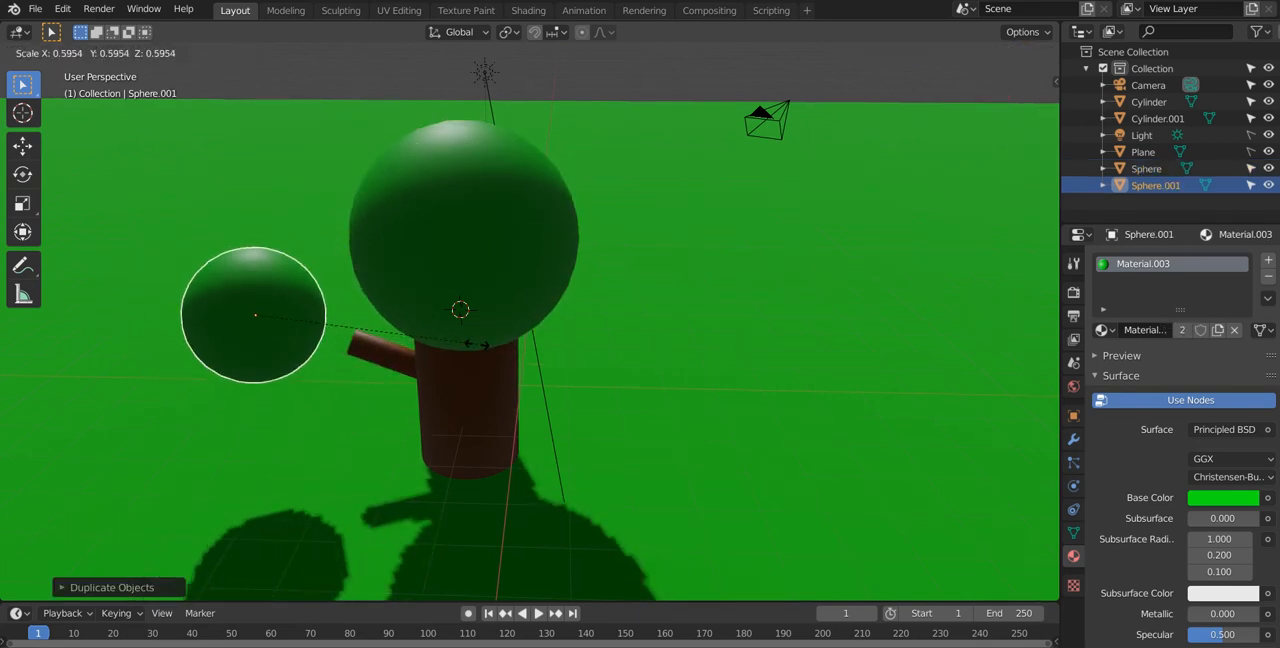
click(385, 350)
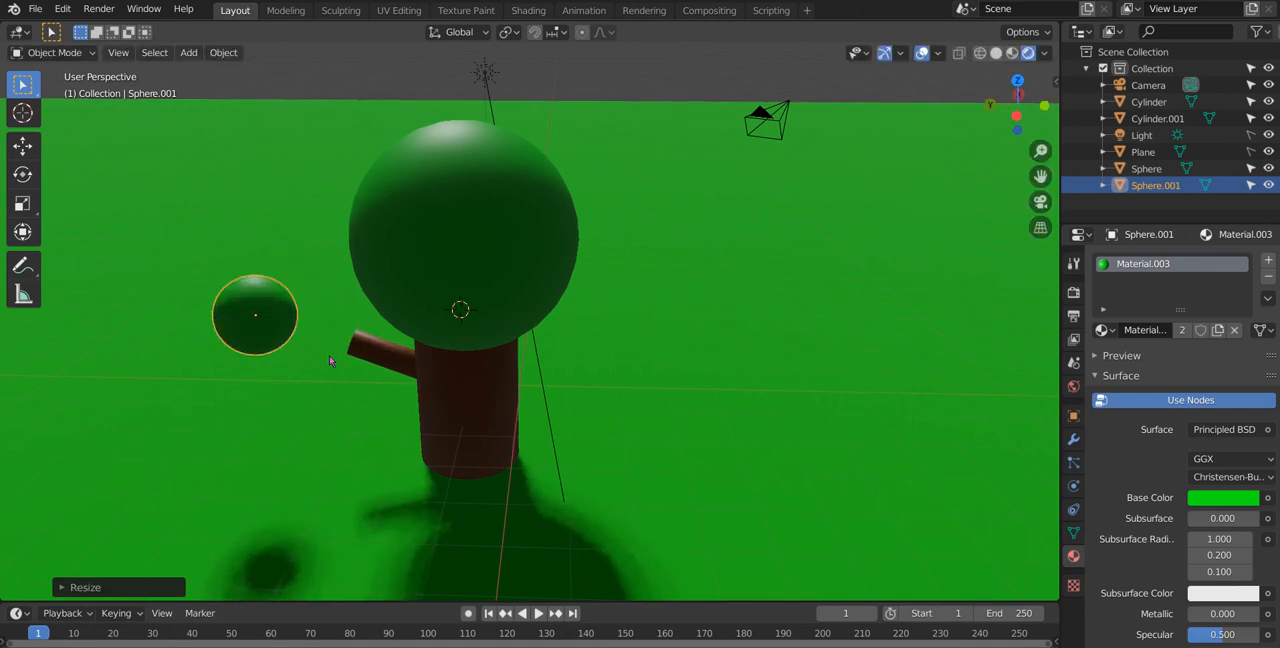
Step: Move the small sphere to the branch's outer end, centring it on the branch along X and lowering it along Z
key(g)
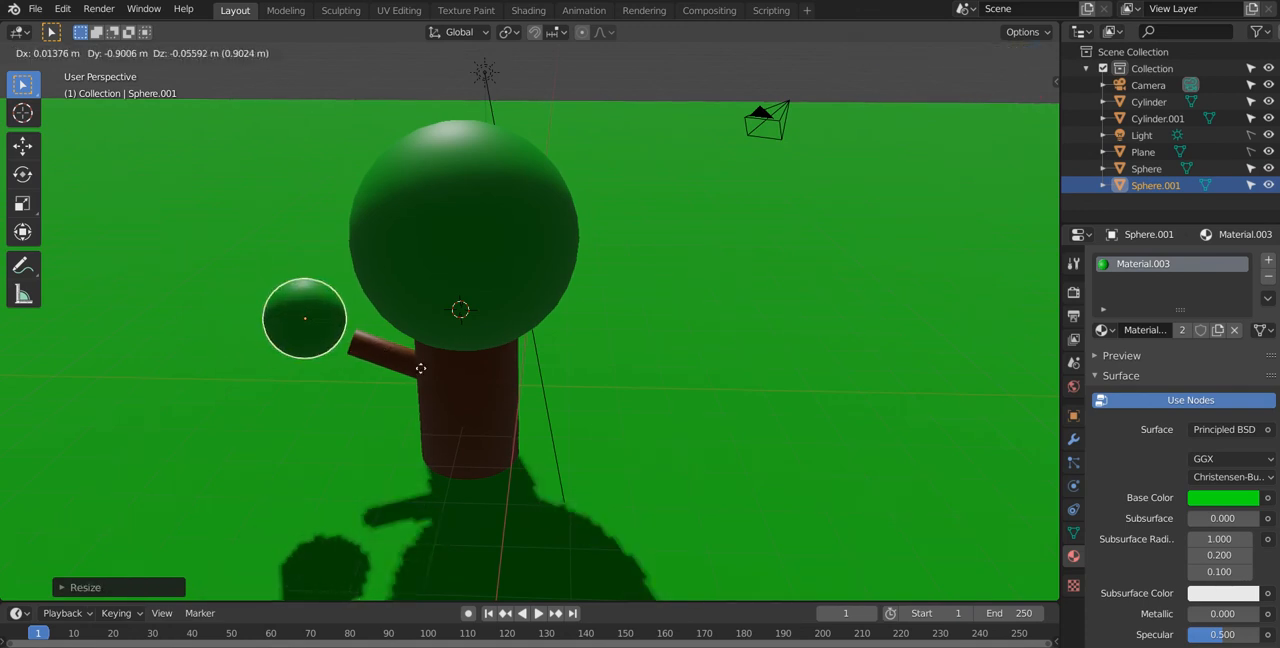
click(410, 373)
middle_drag(410, 373, 545, 394)
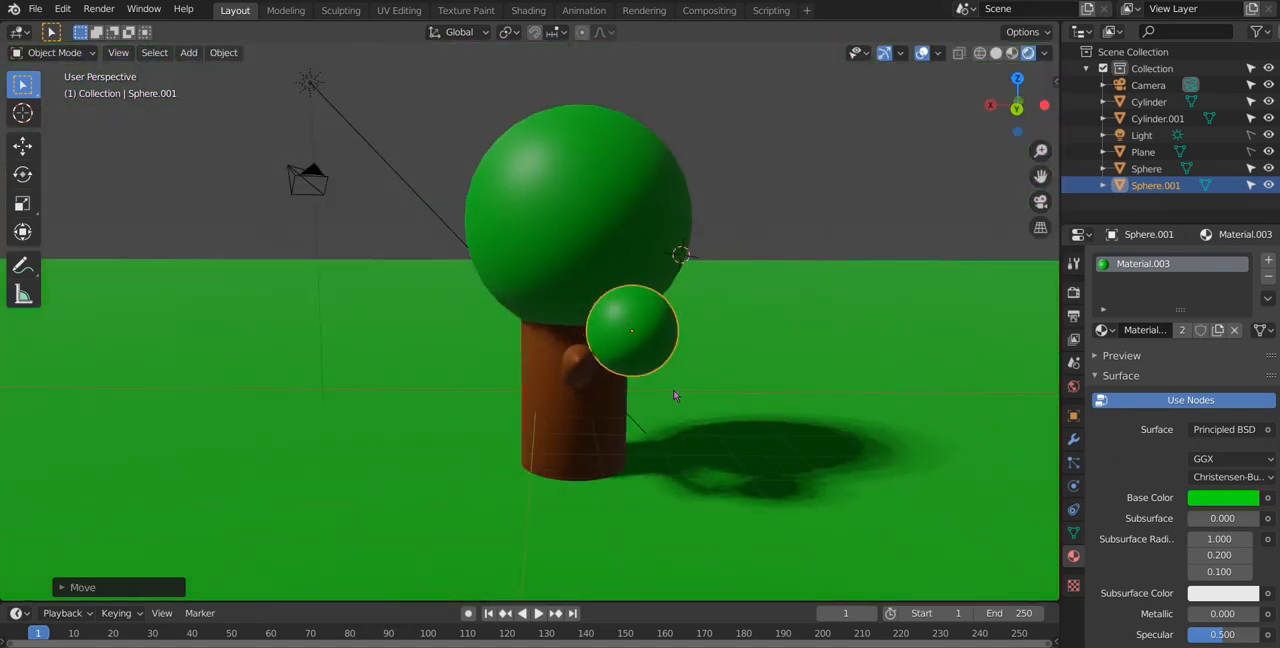
key(g)
key(x)
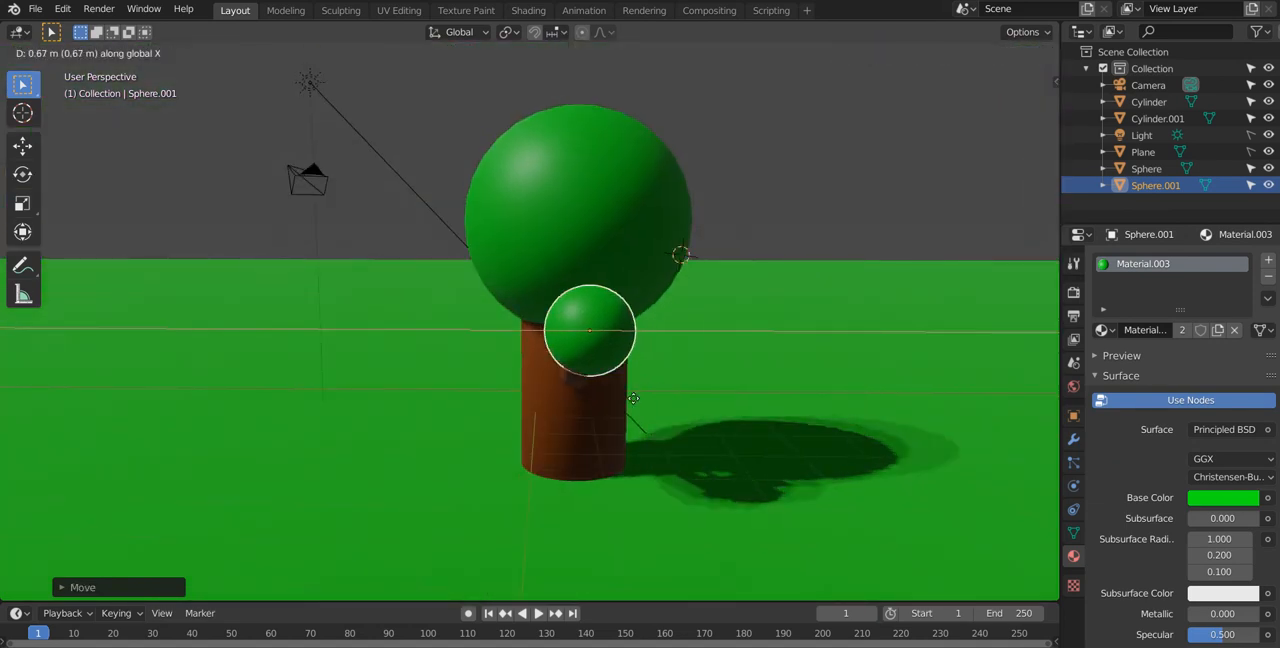
key(Escape)
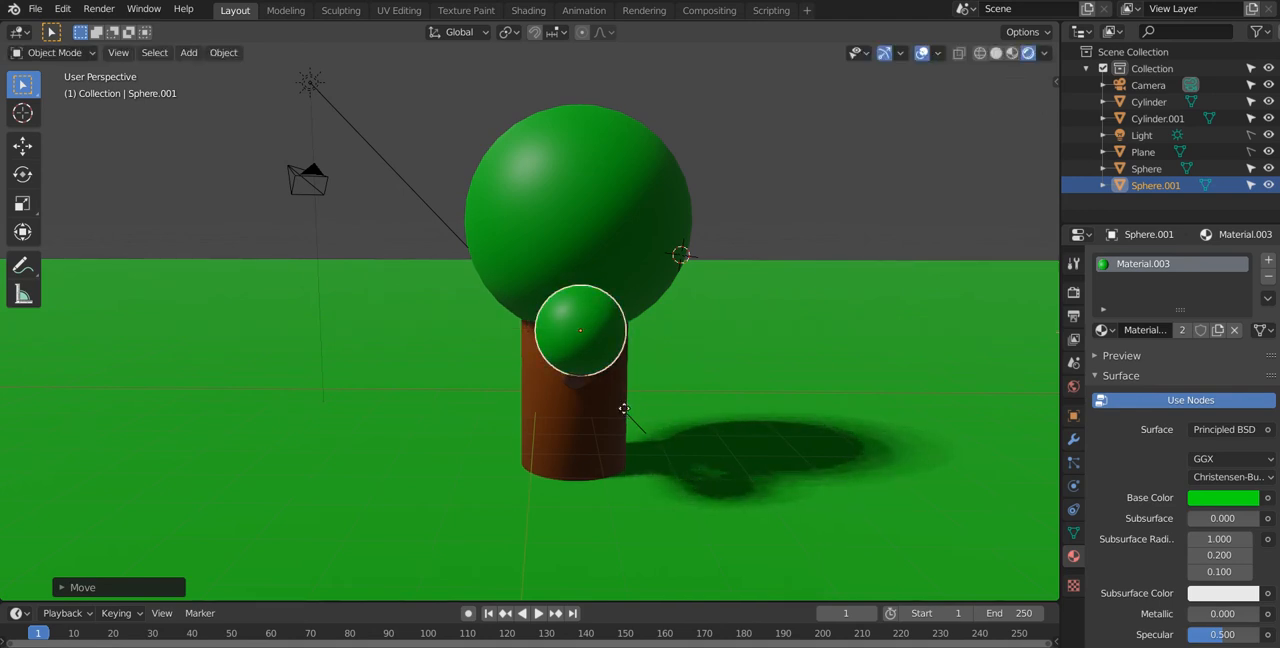
key(g)
key(z)
click(622, 432)
Step: Select the branch together with its small sphere and duplicate both to the opposite side of the trunk
middle_drag(622, 432, 465, 414)
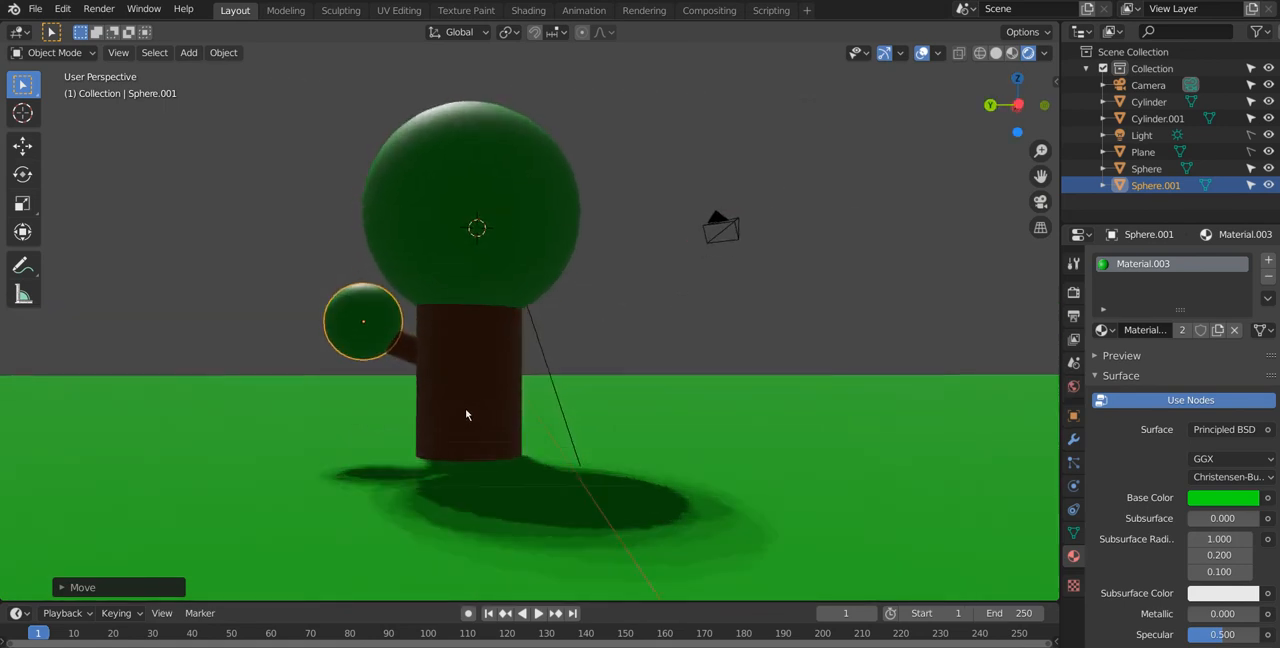
shift+click(399, 347)
mouse_move(428, 395)
middle_down()
mouse_move(443, 408)
mouse_move(460, 380)
mouse_move(486, 391)
mouse_move(569, 364)
mouse_move(491, 354)
mouse_move(434, 420)
mouse_move(420, 396)
middle_up()
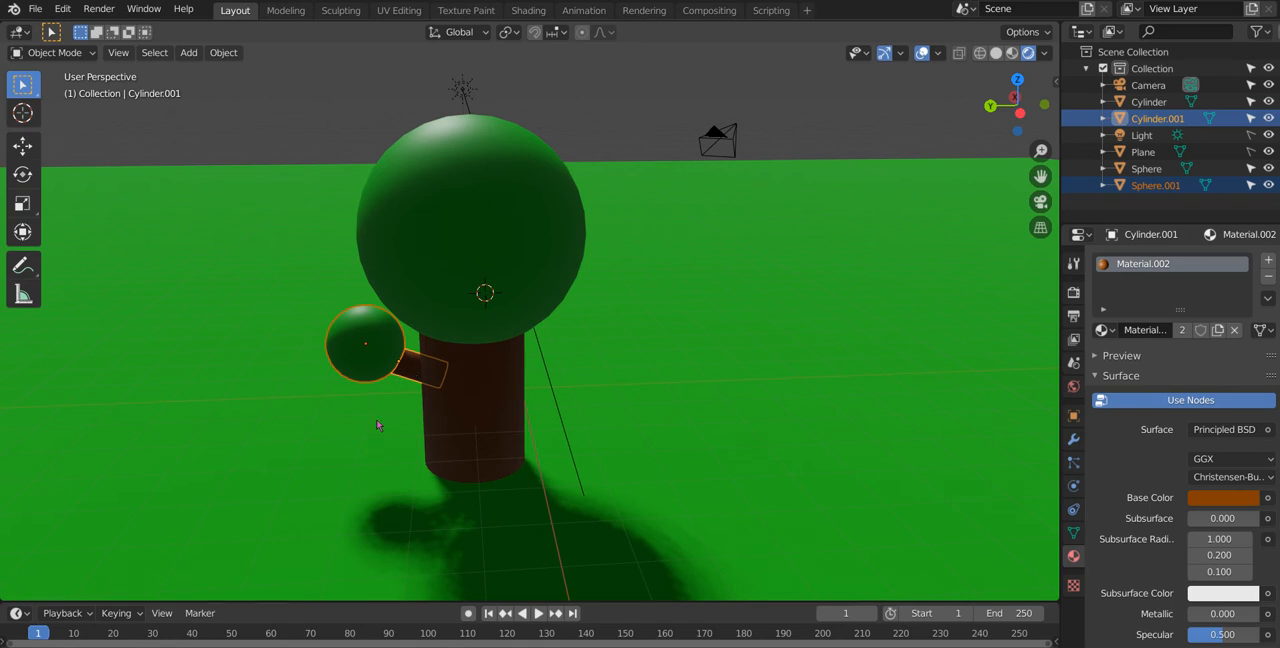
scroll(377, 427, down, 2)
middle_drag(400, 414, 398, 424)
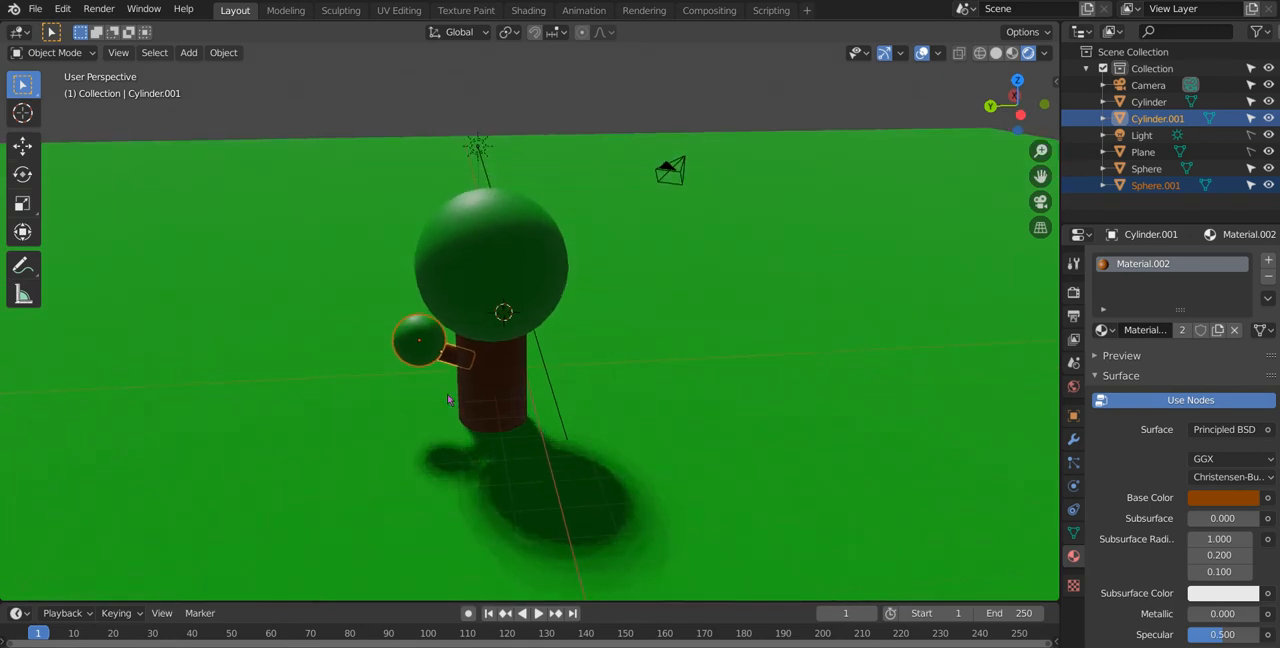
key(shift+d)
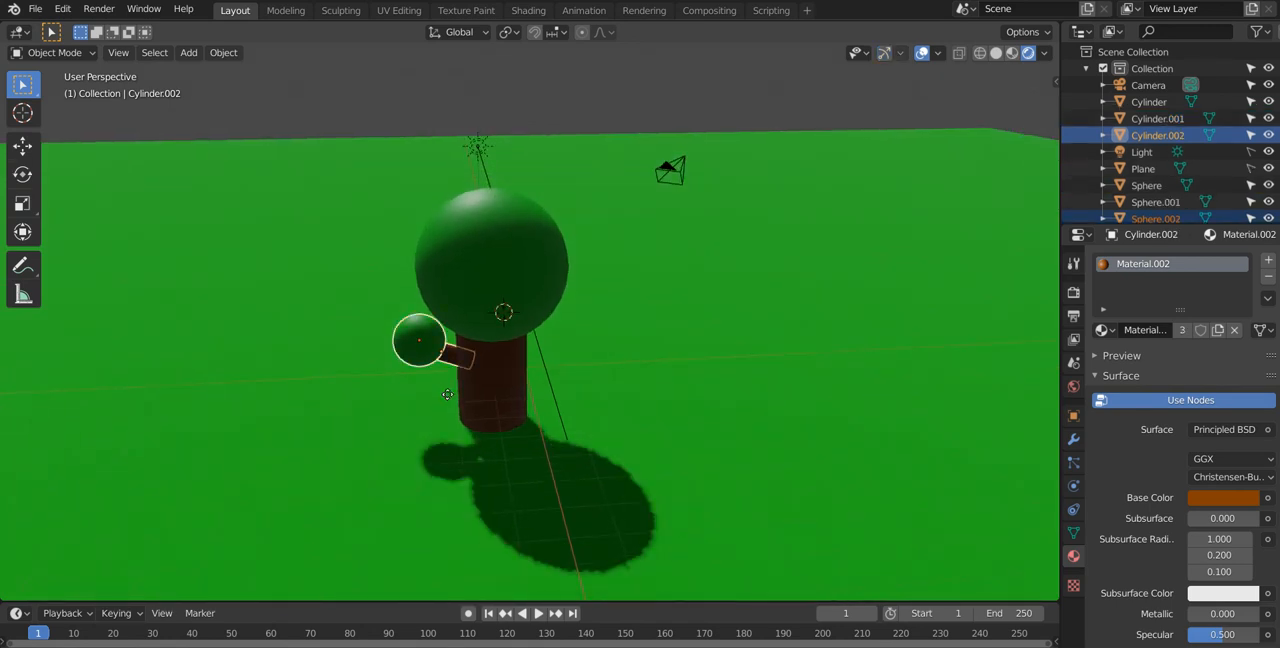
click(552, 407)
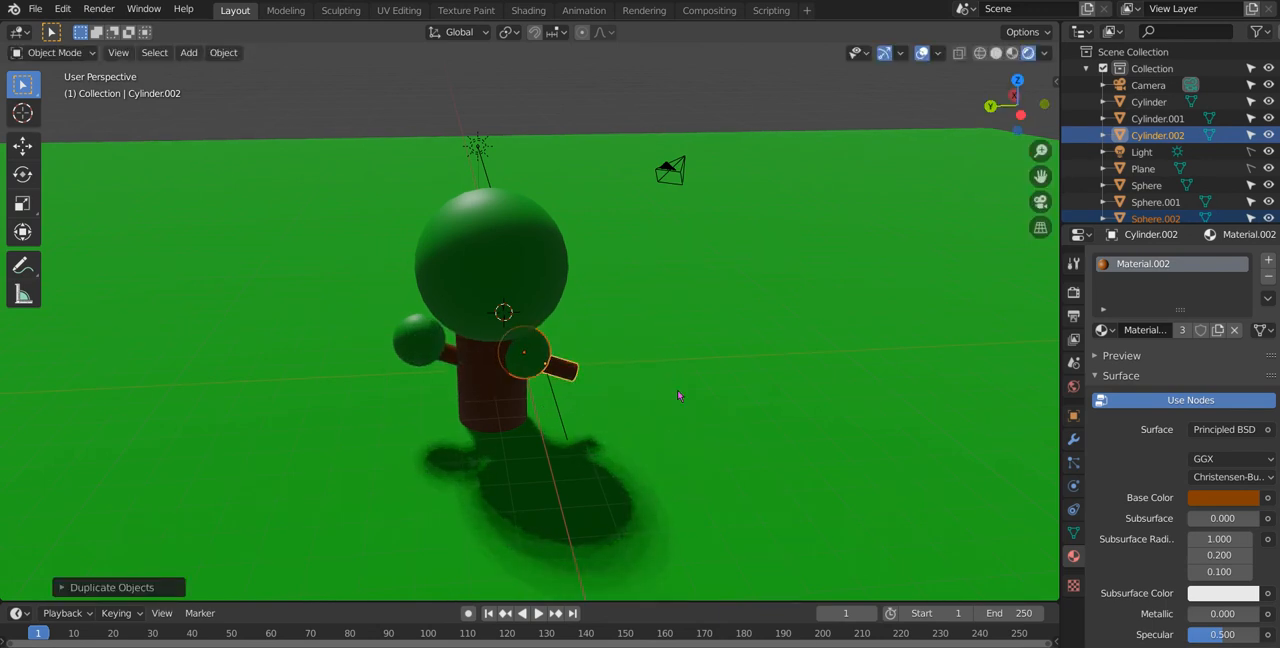
Step: Rotate the copied branch and sphere with a free trackball rotation so the sphere points away from the trunk
key(r)
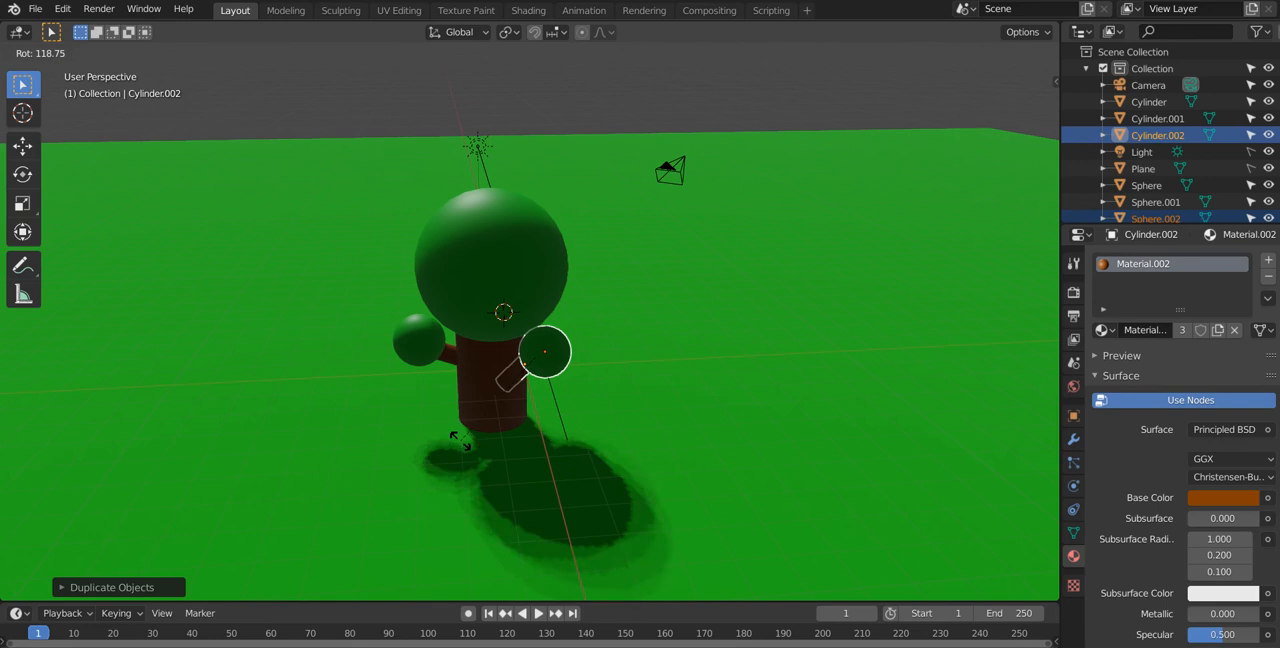
key(r)
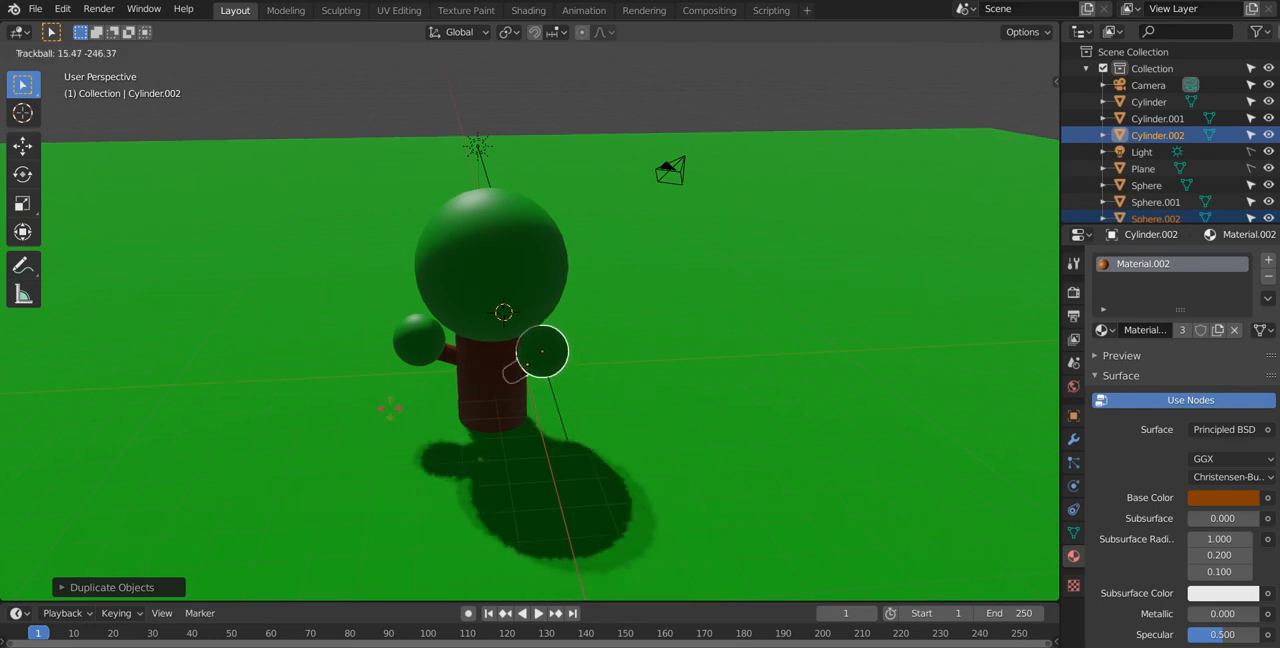
click(401, 410)
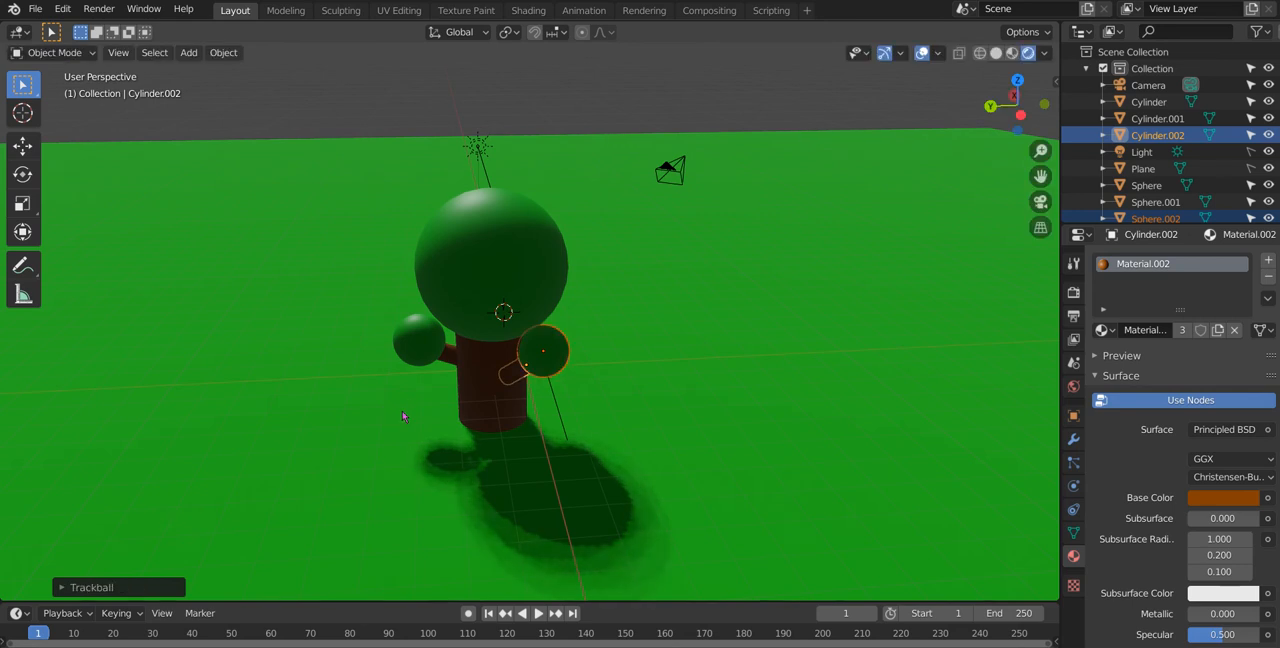
Step: Shift the second branch and its sphere along the Y and X axes so the branch joins the trunk
key(g)
key(y)
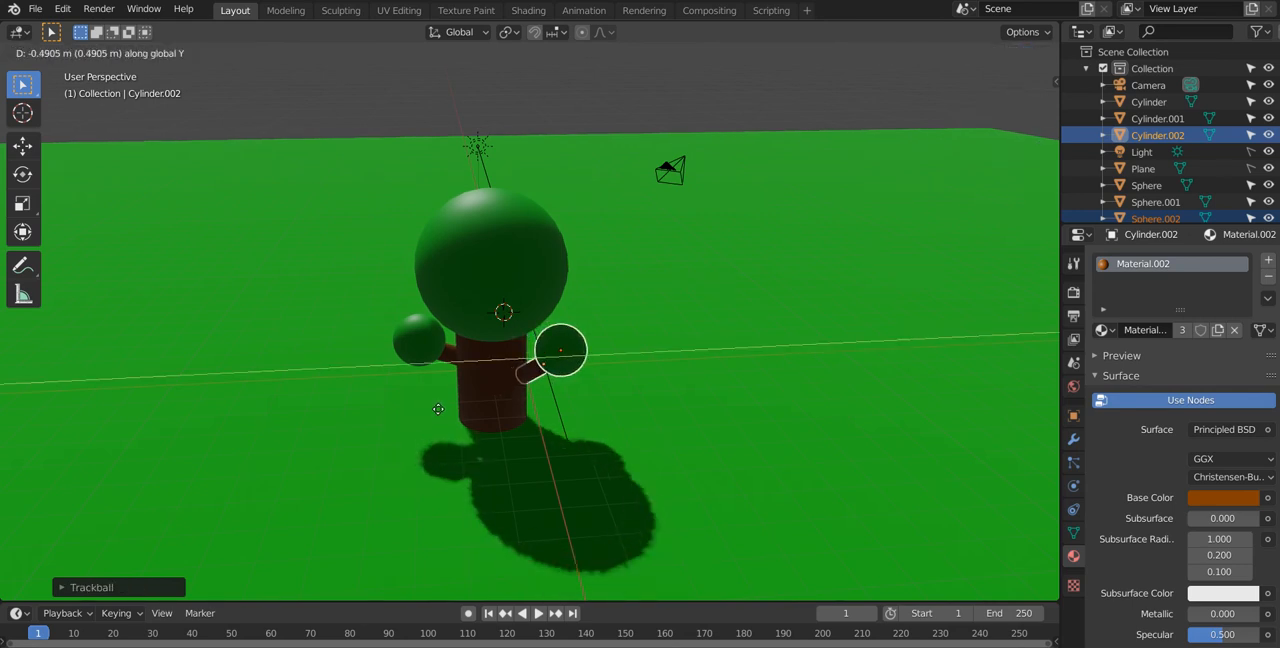
click(418, 416)
key(g)
key(y)
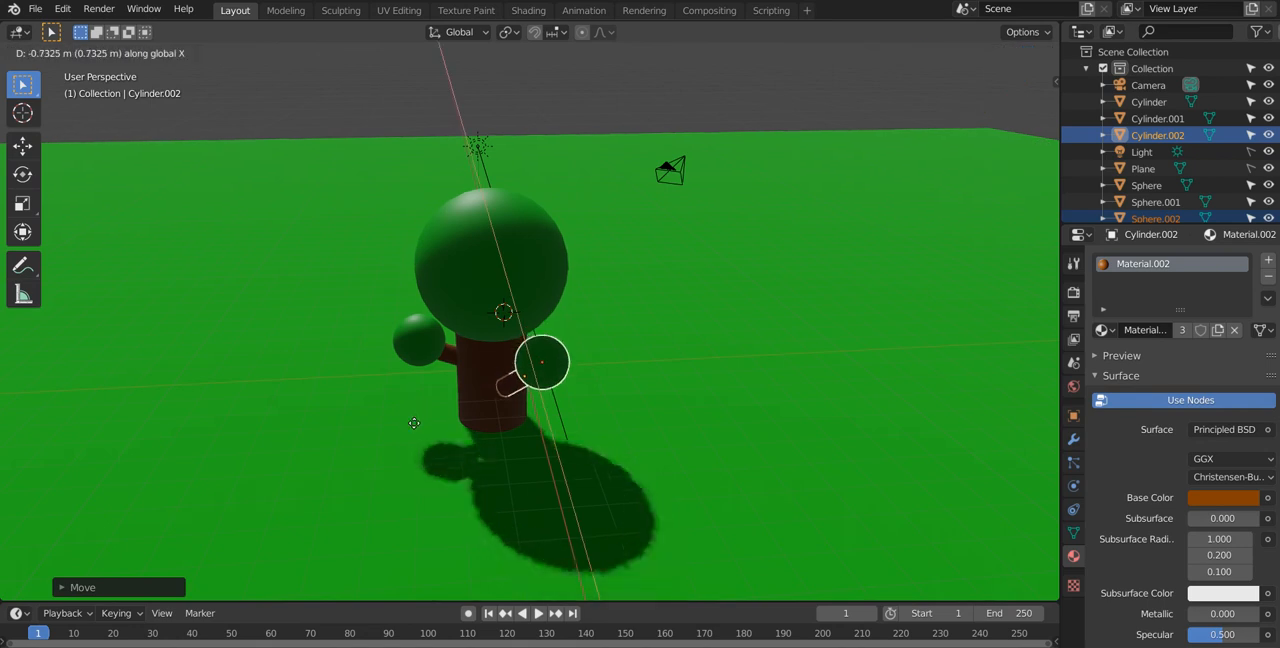
click(425, 431)
Step: Duplicate the second branch with its sphere and turn the new copy with a free trackball rotation
middle_drag(425, 431, 167, 450)
key(shift+d)
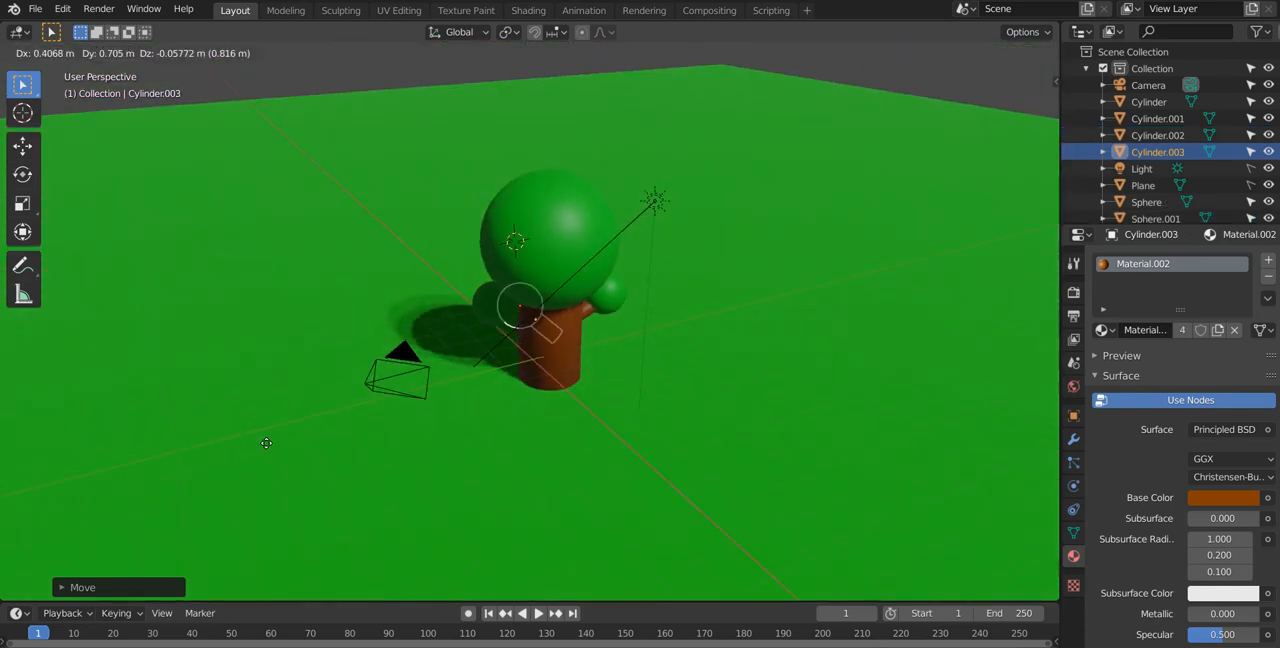
key(r)
key(r)
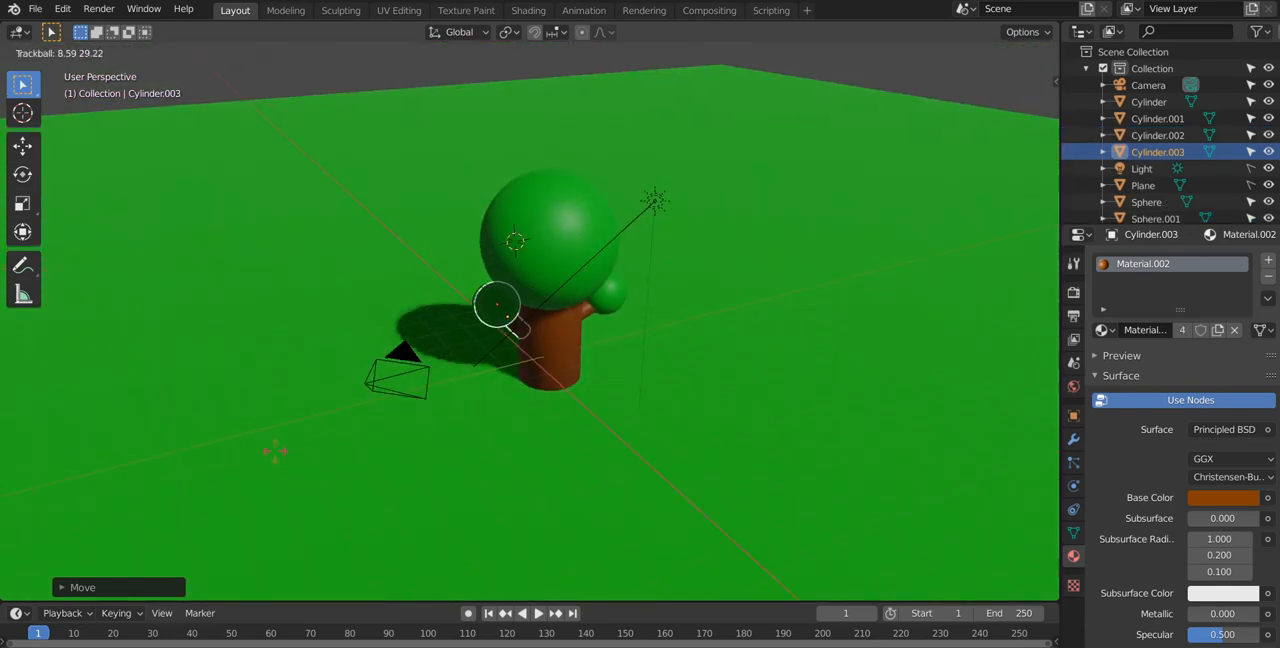
click(308, 483)
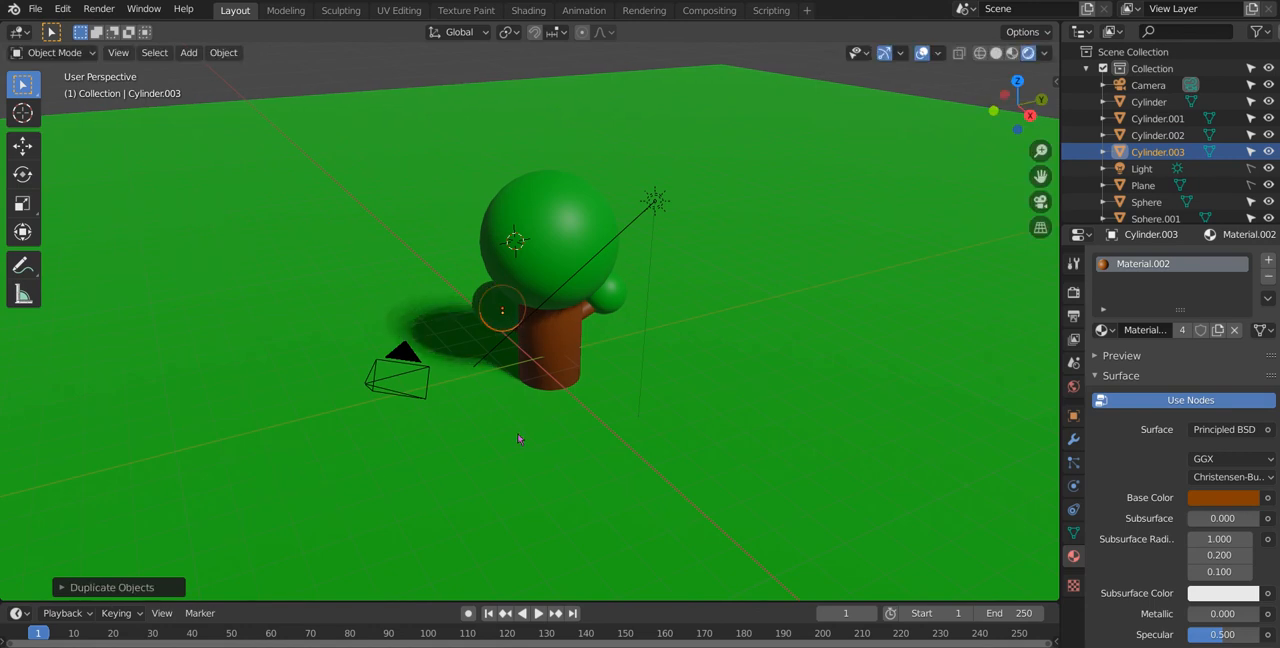
Step: Move the third branch and sphere about 3.6 m along X to the other side of the trunk and resize them slightly
key(g)
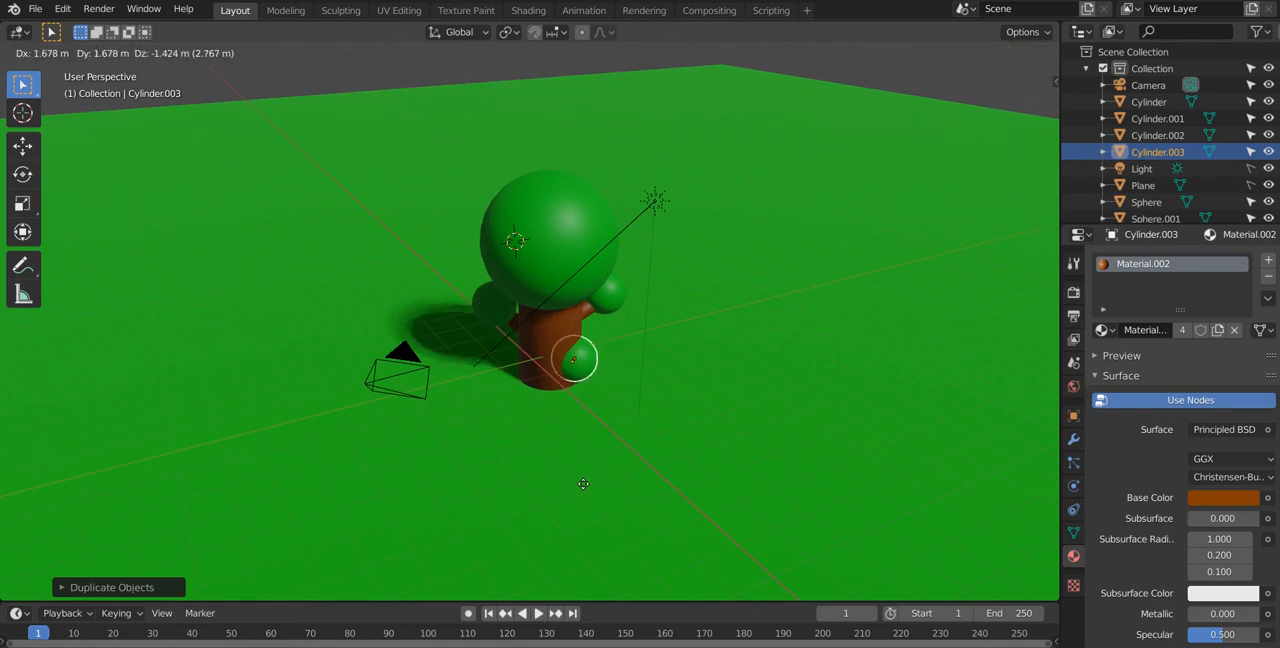
key(x)
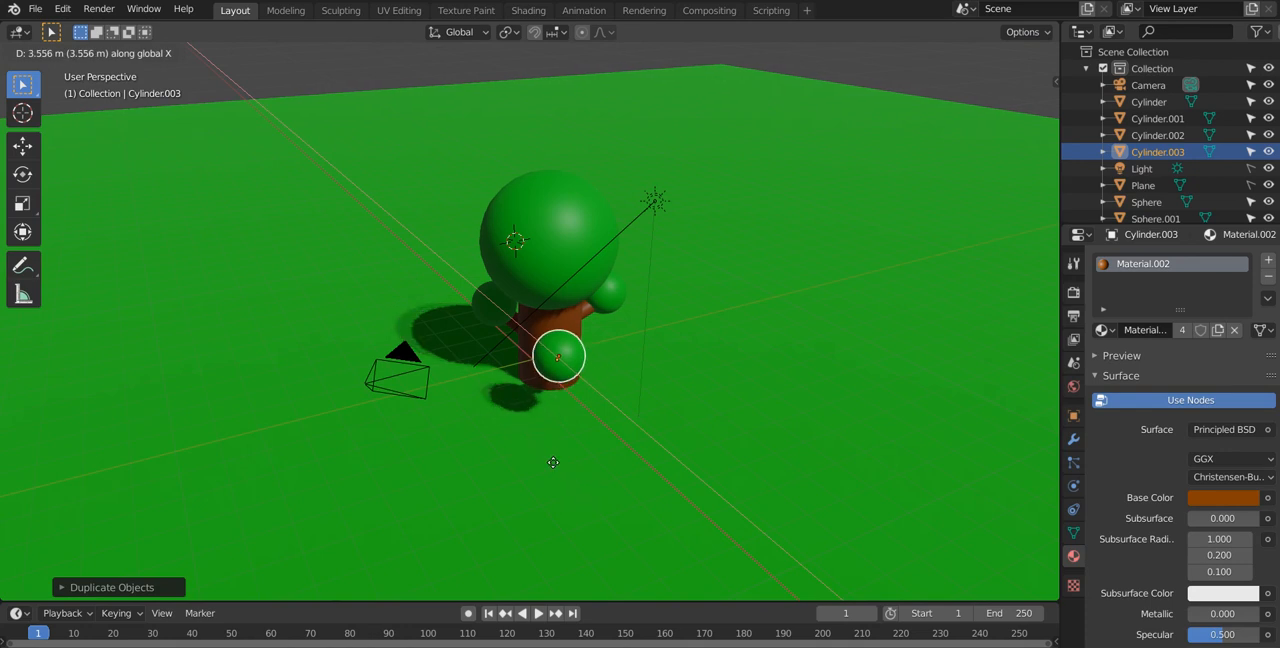
click(551, 461)
middle_drag(551, 461, 391, 265)
key(s)
click(752, 433)
Step: Select the tree's trunk, branches and foliage spheres and duplicate the whole tree a short distance away on the ground plane
scroll(737, 449, up, 3)
drag(294, 133, 633, 381)
scroll(633, 381, down, 4)
middle_drag(416, 322, 651, 405)
click(651, 405)
drag(336, 221, 700, 508)
middle_drag(700, 508, 317, 399)
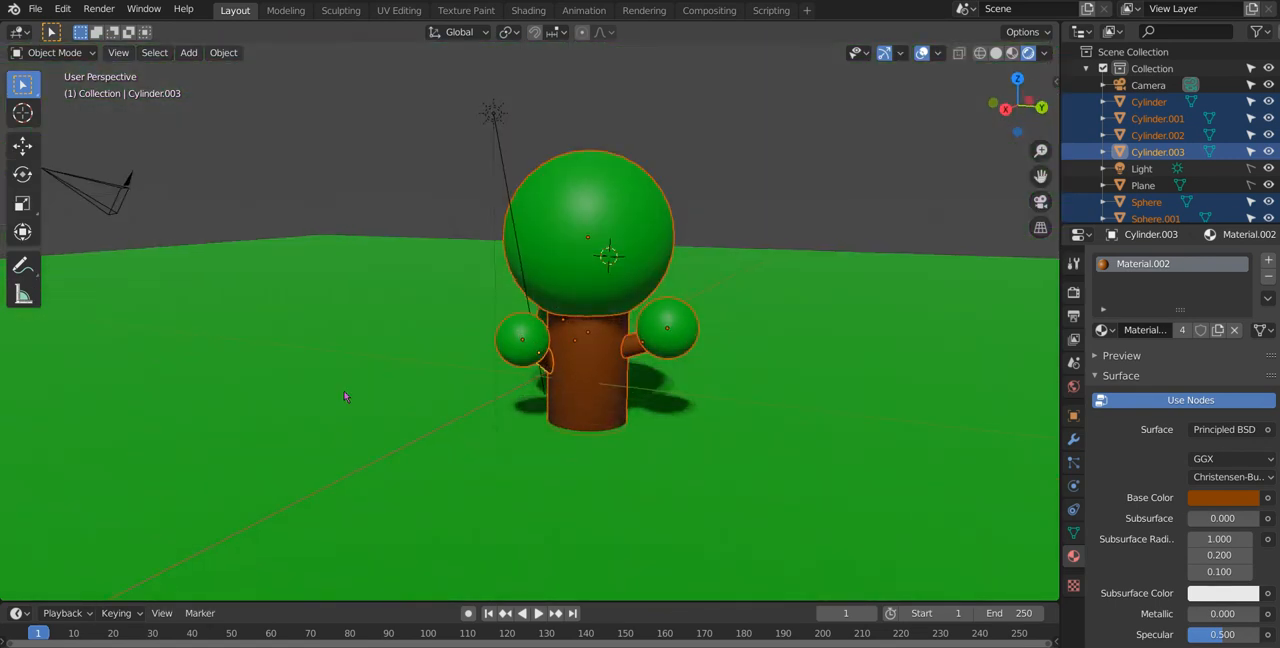
middle_drag(711, 276, 648, 357)
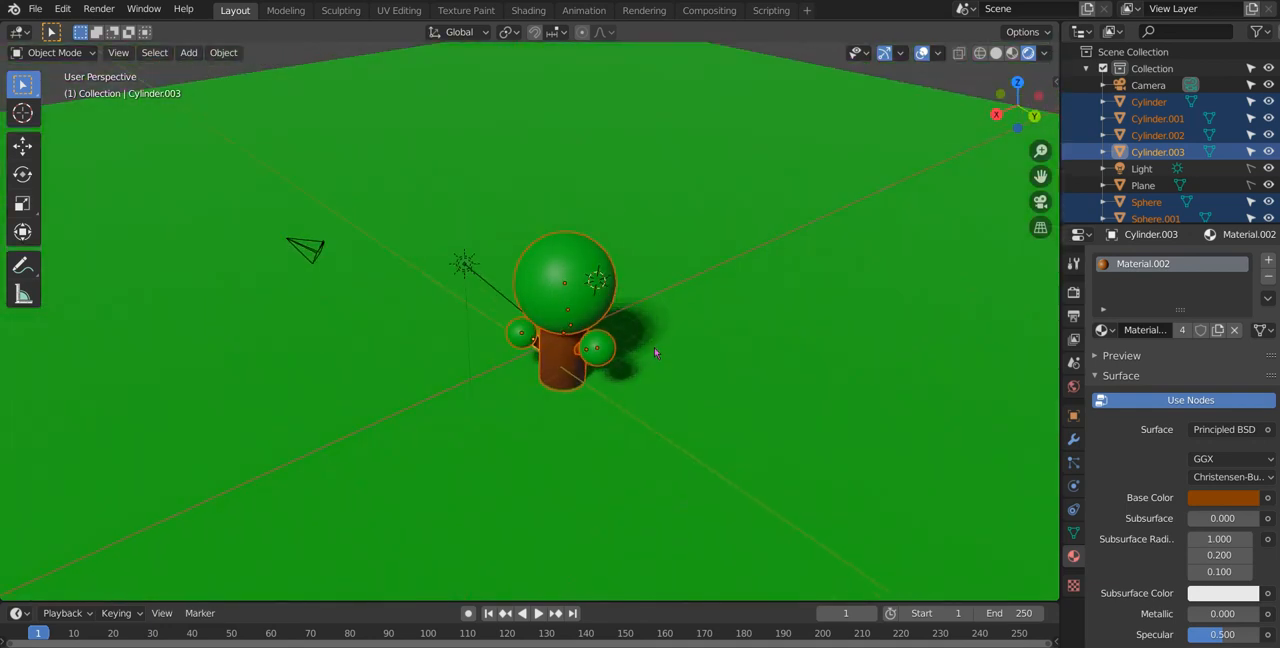
key(shift+d)
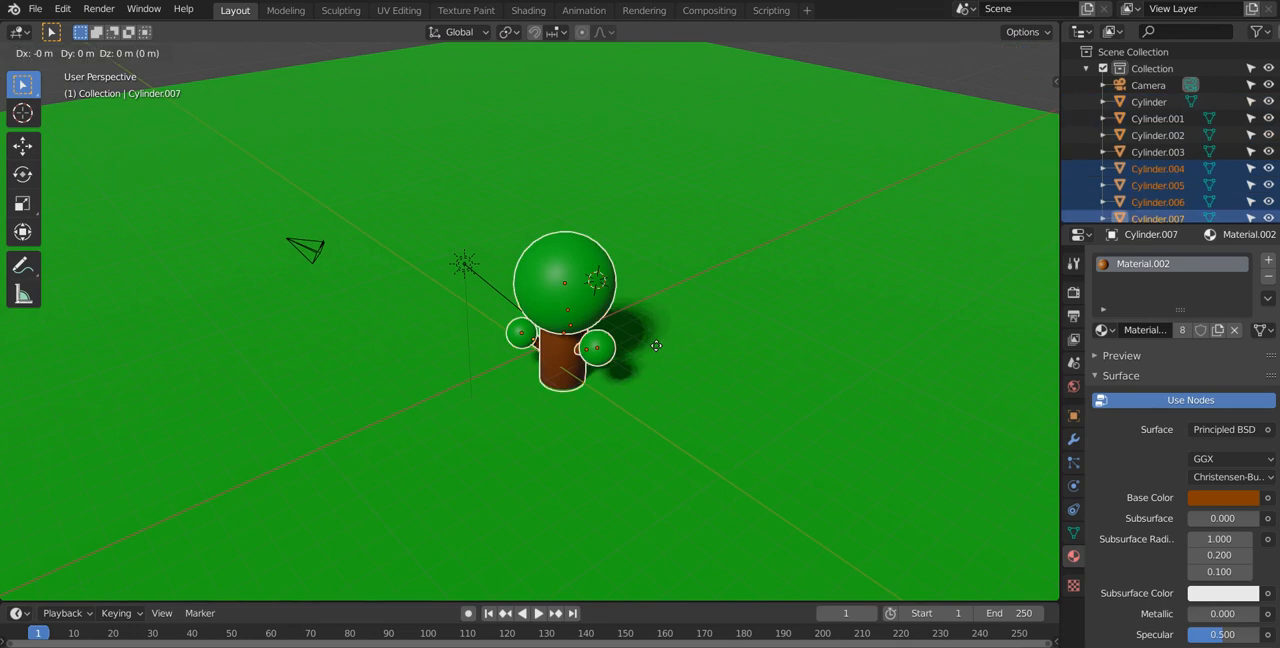
click(777, 287)
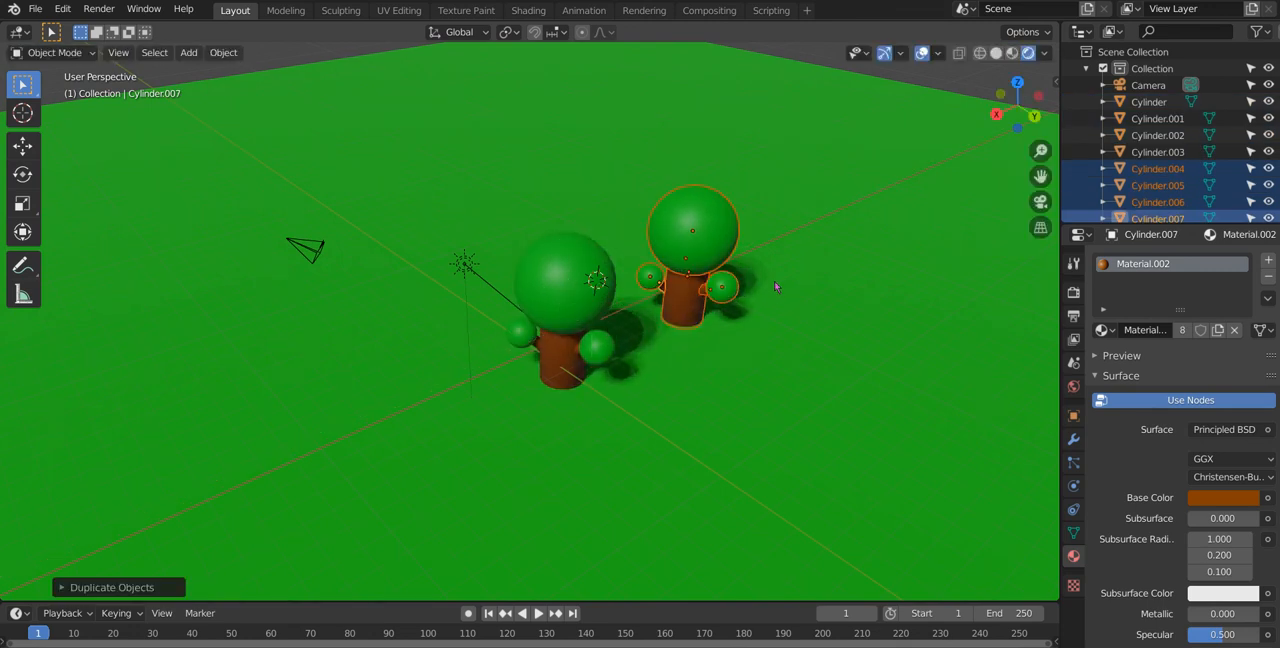
Step: Rotate the duplicated tree about -91° around the Z axis
key(r)
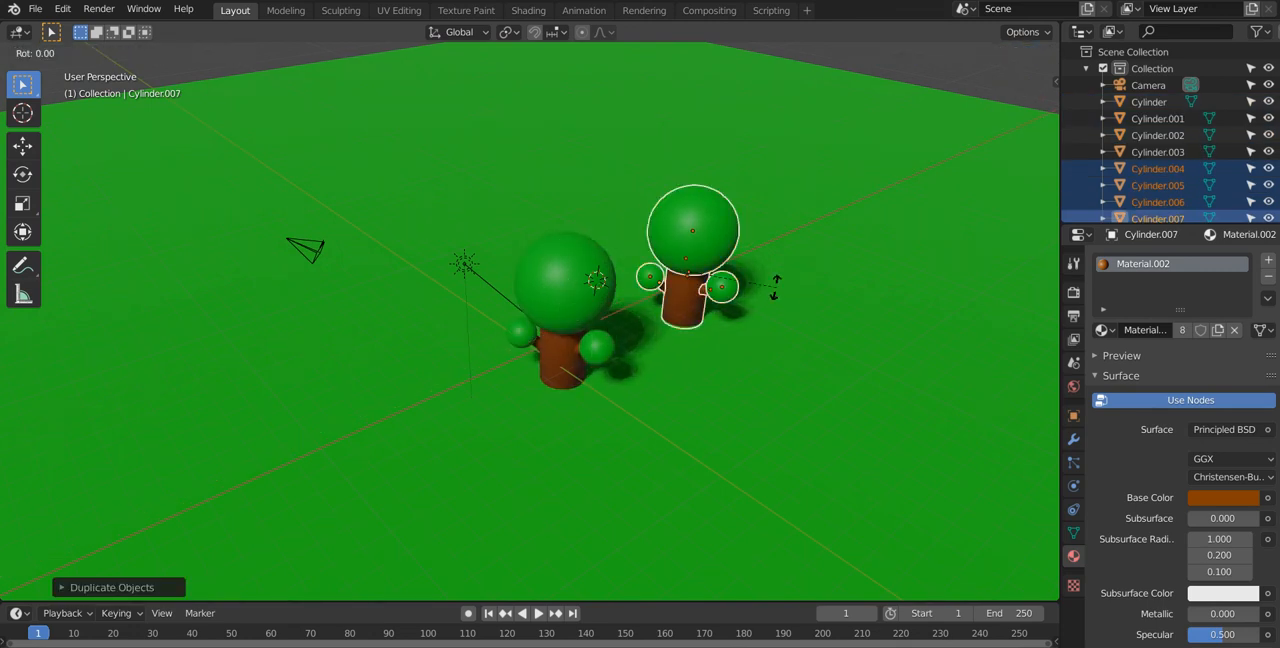
click(675, 328)
middle_drag(675, 328, 605, 252)
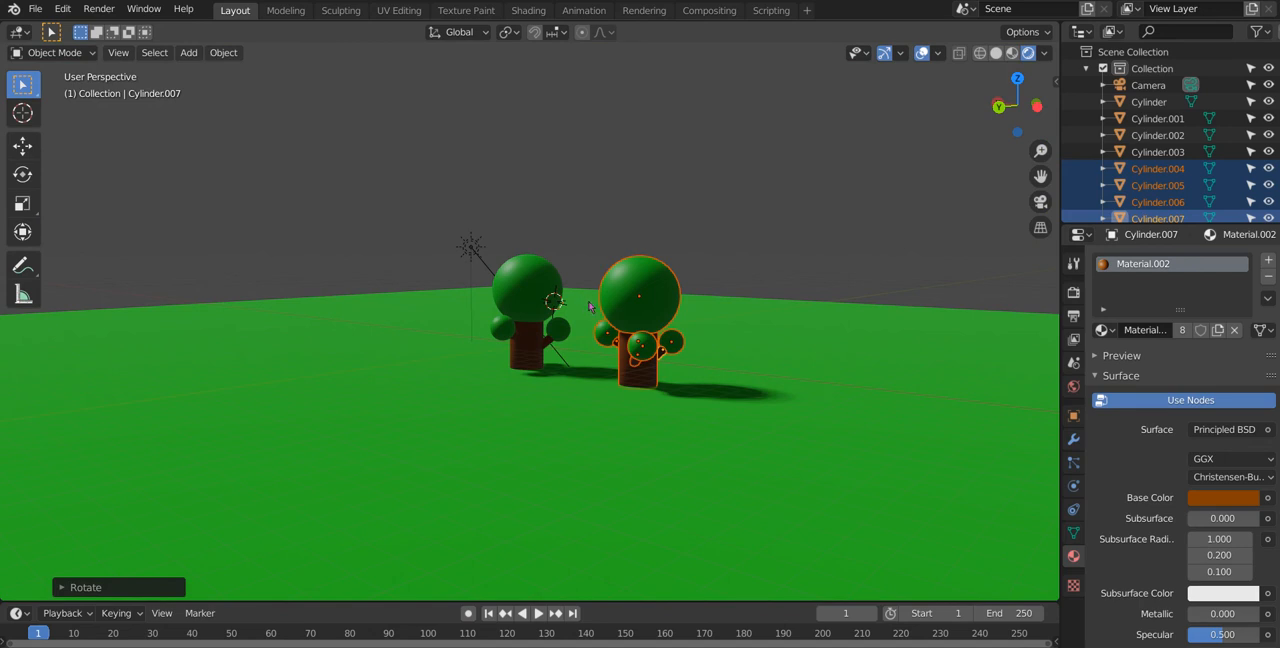
Step: Duplicate the second tree's trunk and move the copy about 11.3 m along the Y axis onto open ground
click(648, 381)
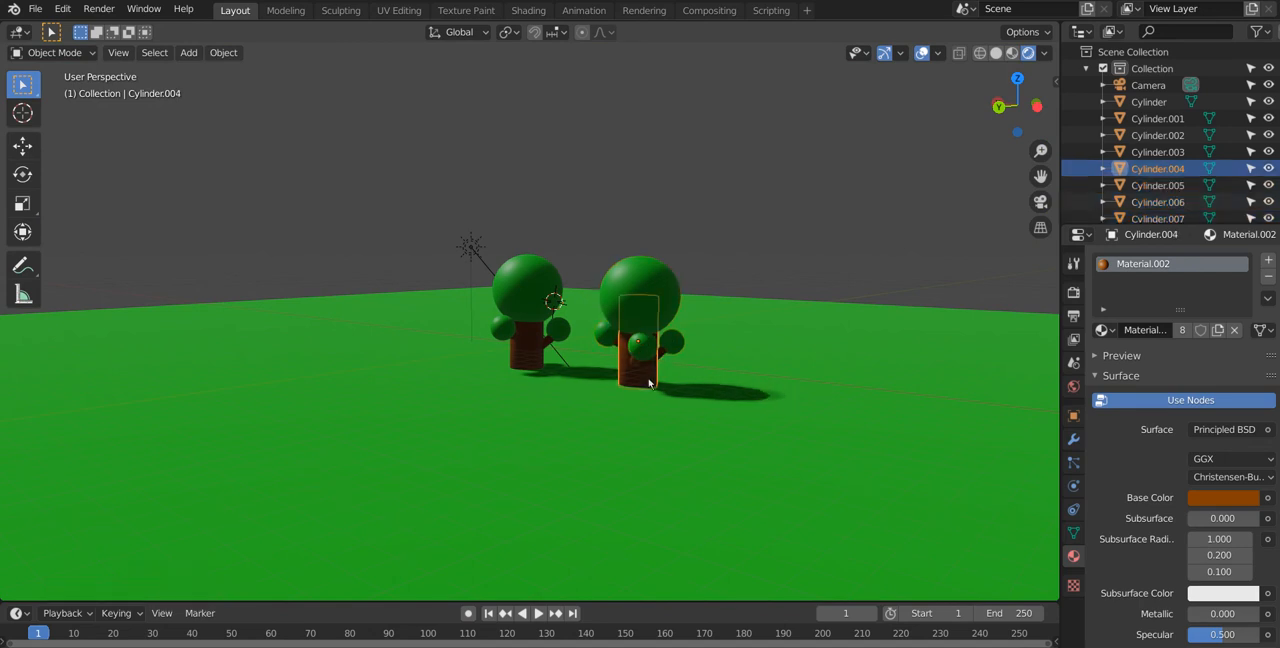
middle_drag(660, 397, 692, 392)
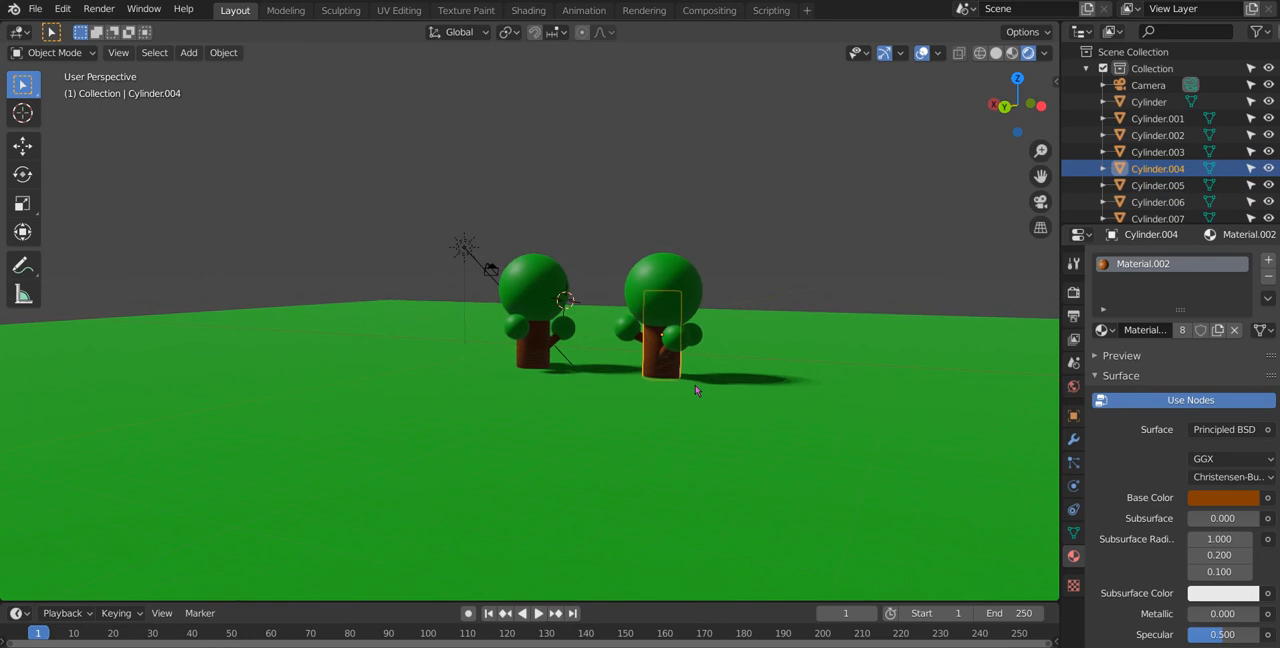
key(shift+d)
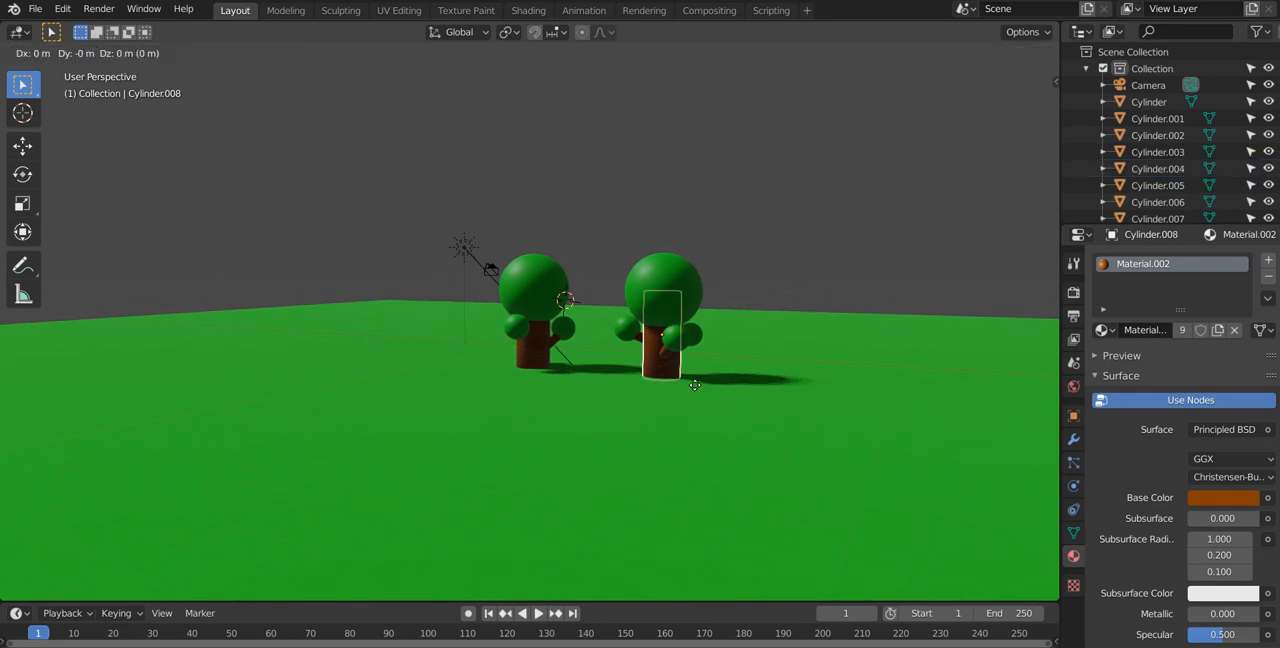
key(x)
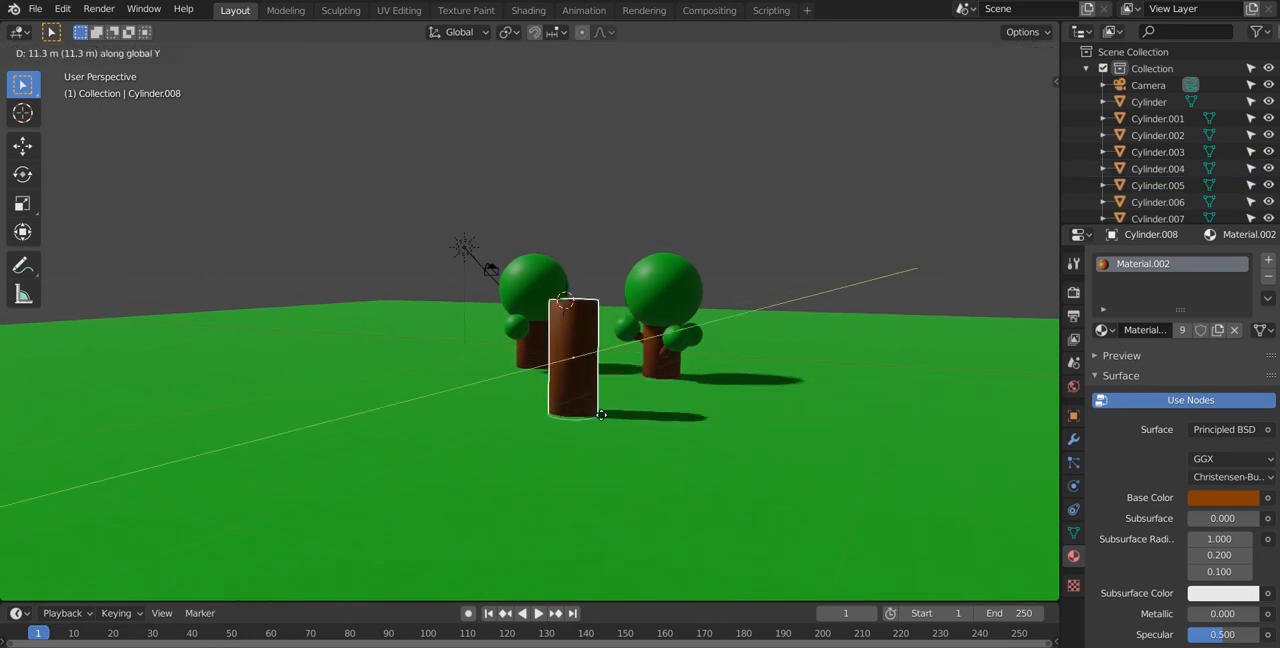
click(600, 423)
middle_drag(600, 423, 586, 449)
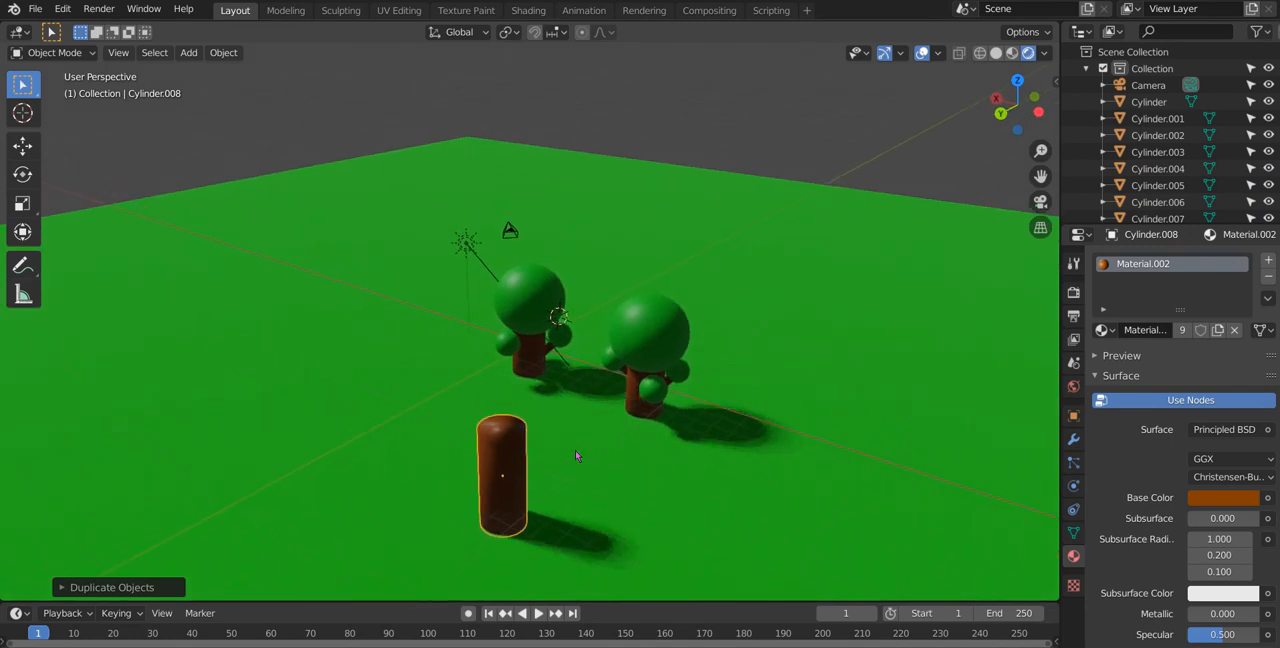
Step: Place the 3D cursor at the centre of the top face of the standalone trunk copy
click(22, 113)
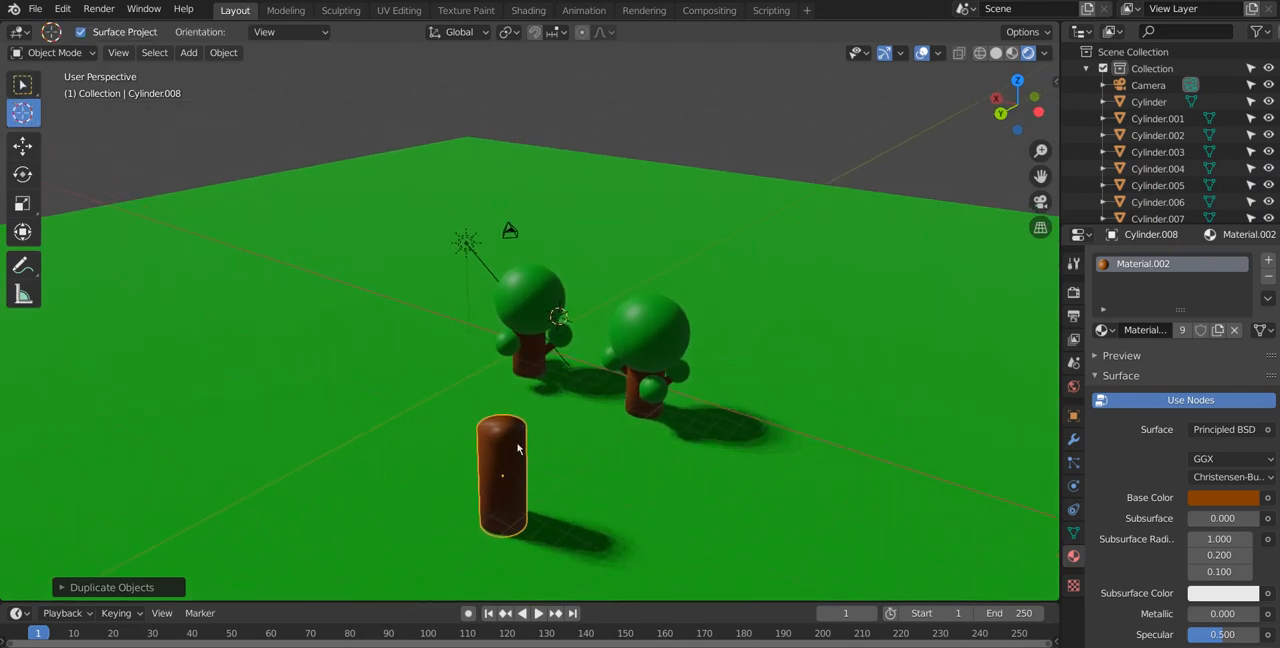
middle_drag(502, 447, 465, 181)
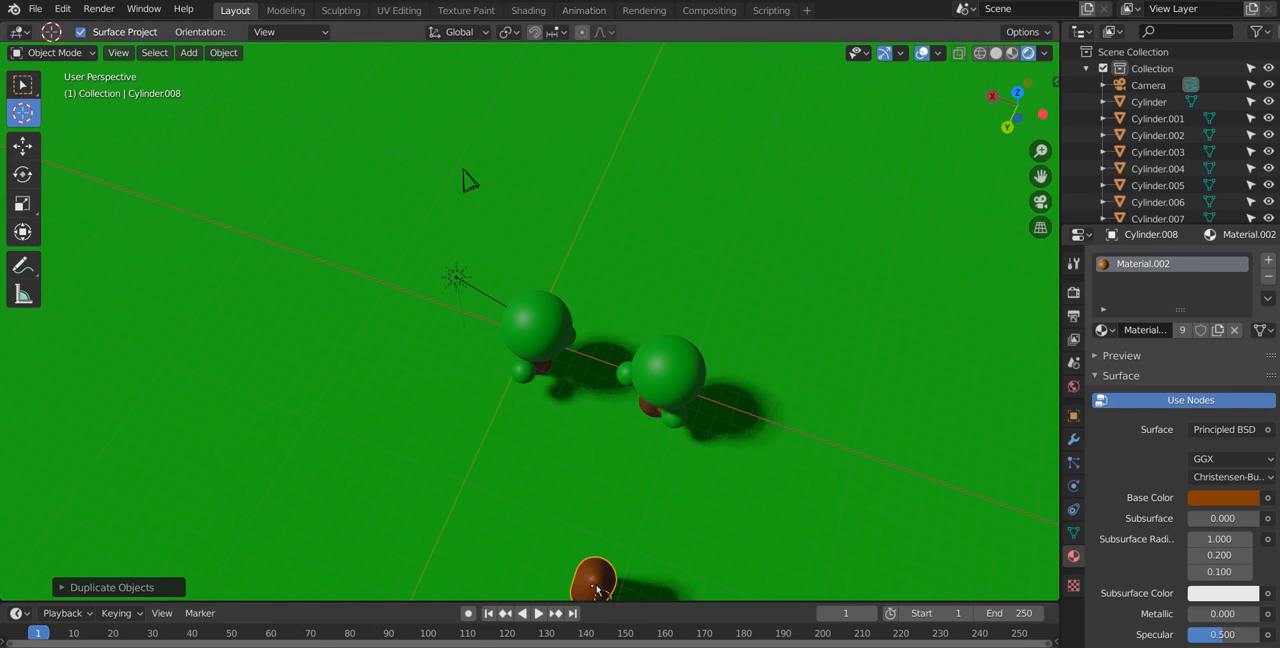
middle_drag(594, 591, 577, 525)
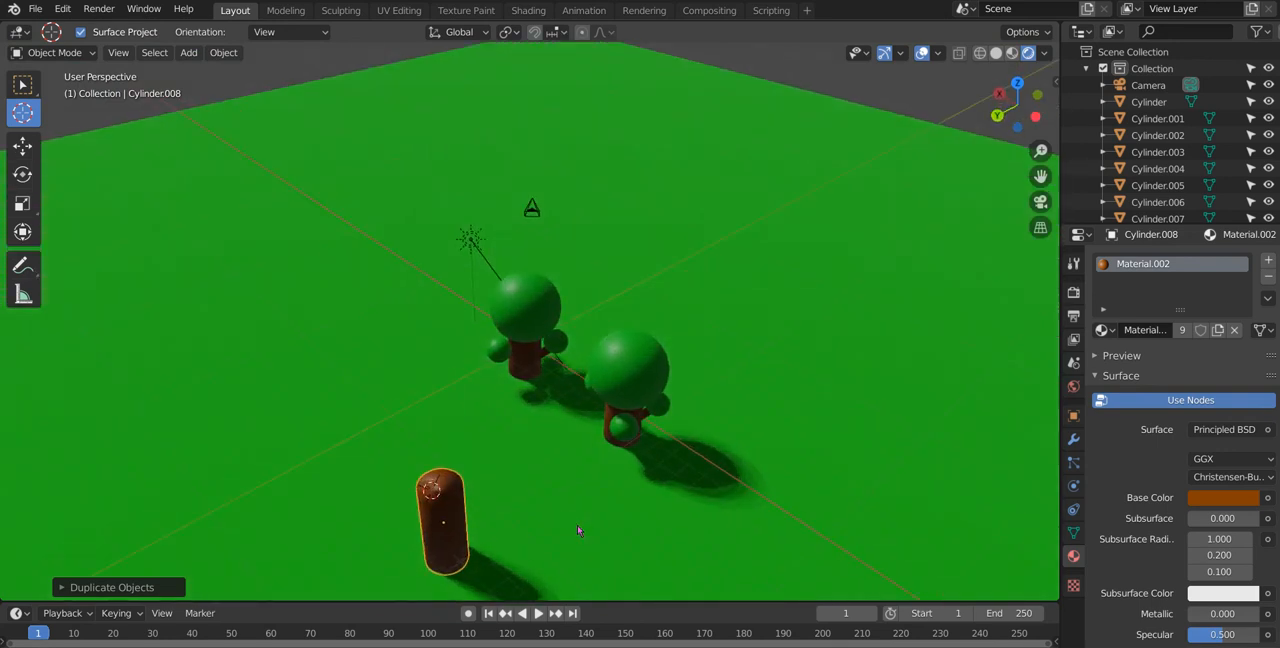
key(KP_7)
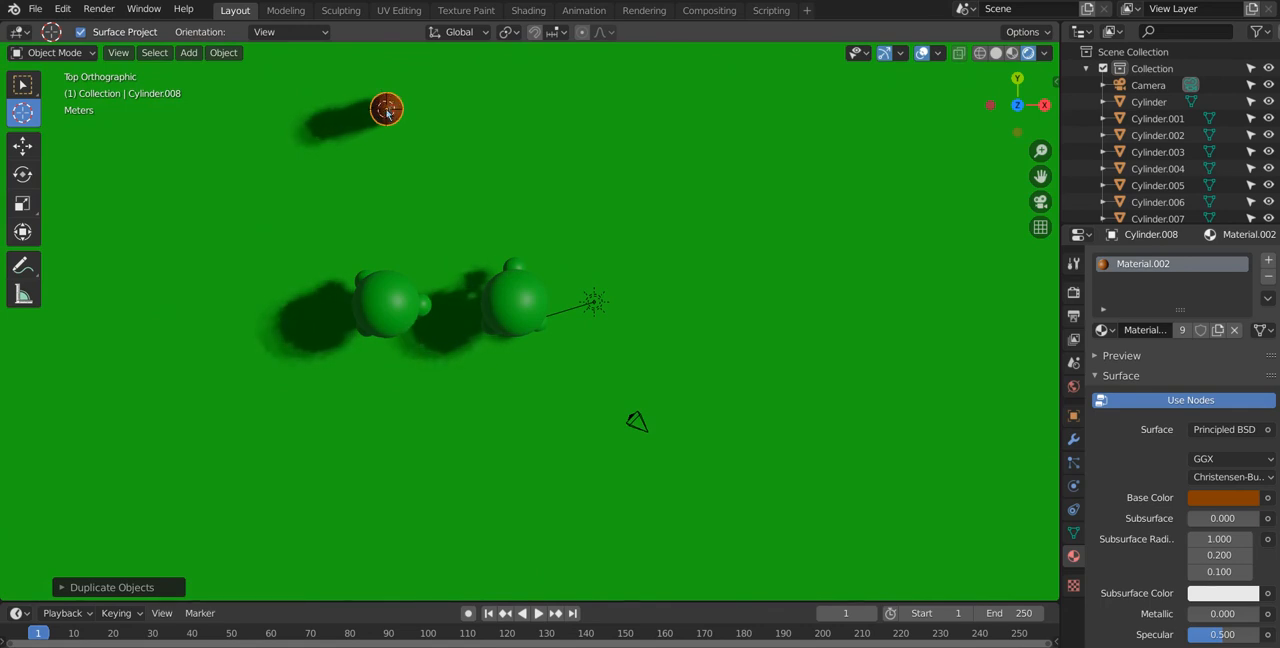
middle_drag(388, 112, 676, 570)
Step: Add a cone mesh at the 3D cursor on top of the standalone trunk
key(shift+a)
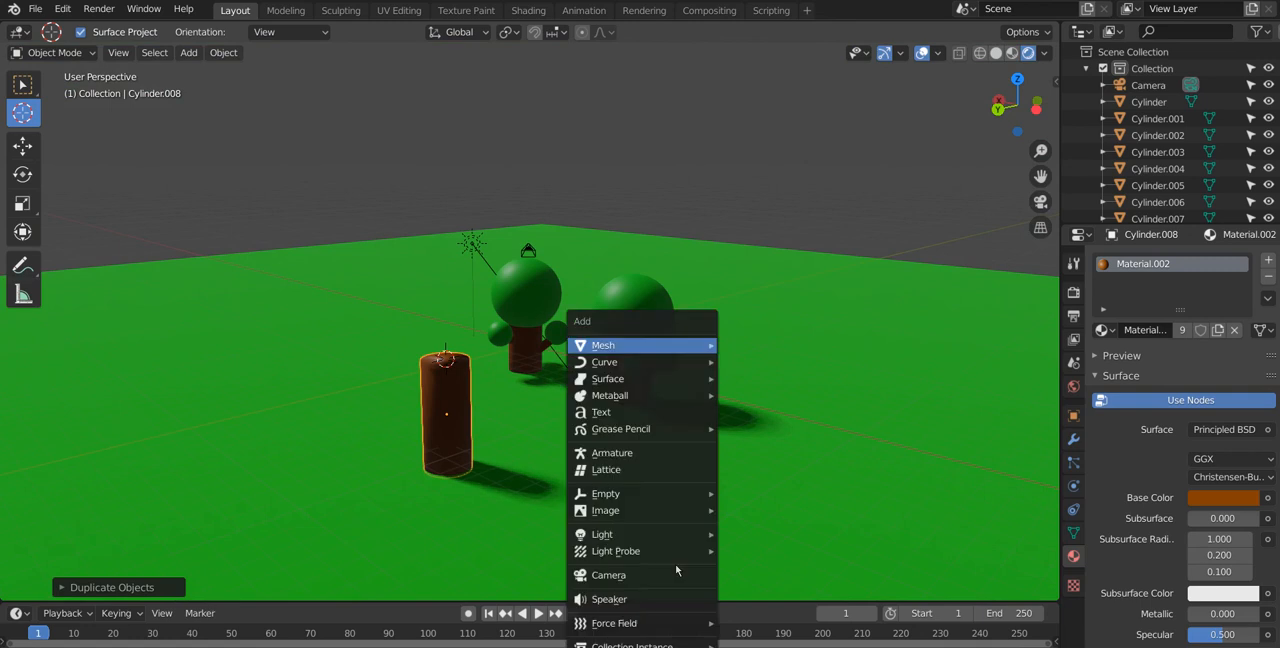
mouse_move(620, 362)
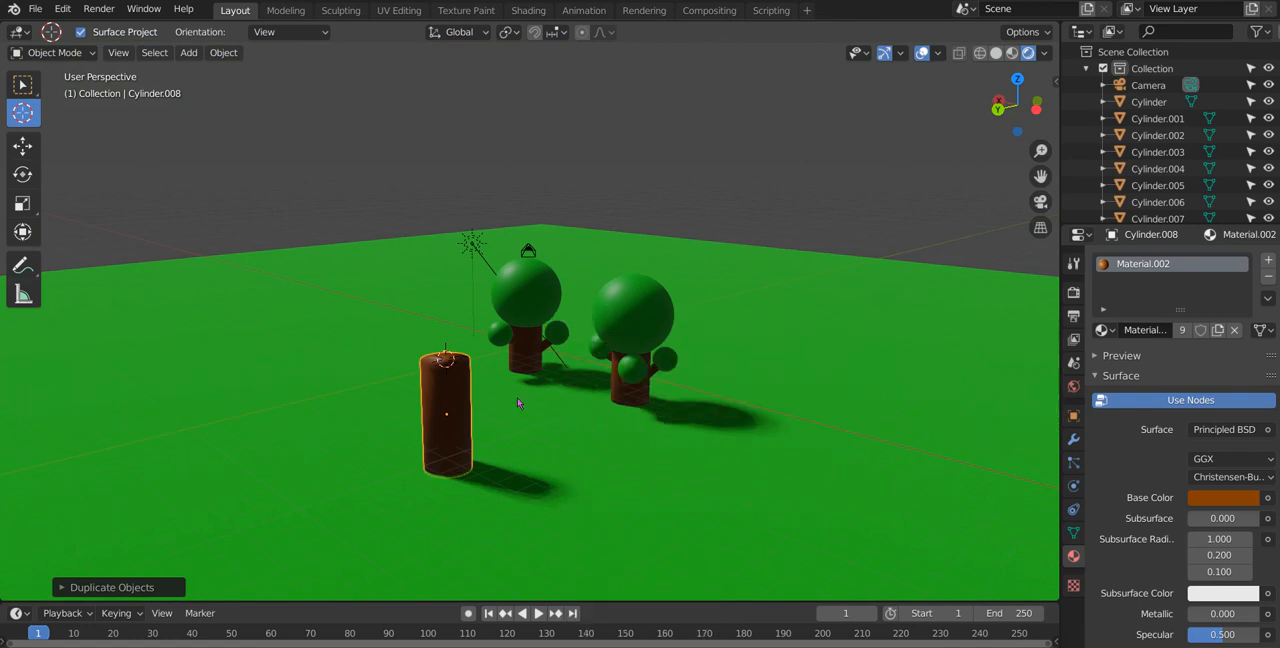
key(shift+a)
mouse_move(526, 349)
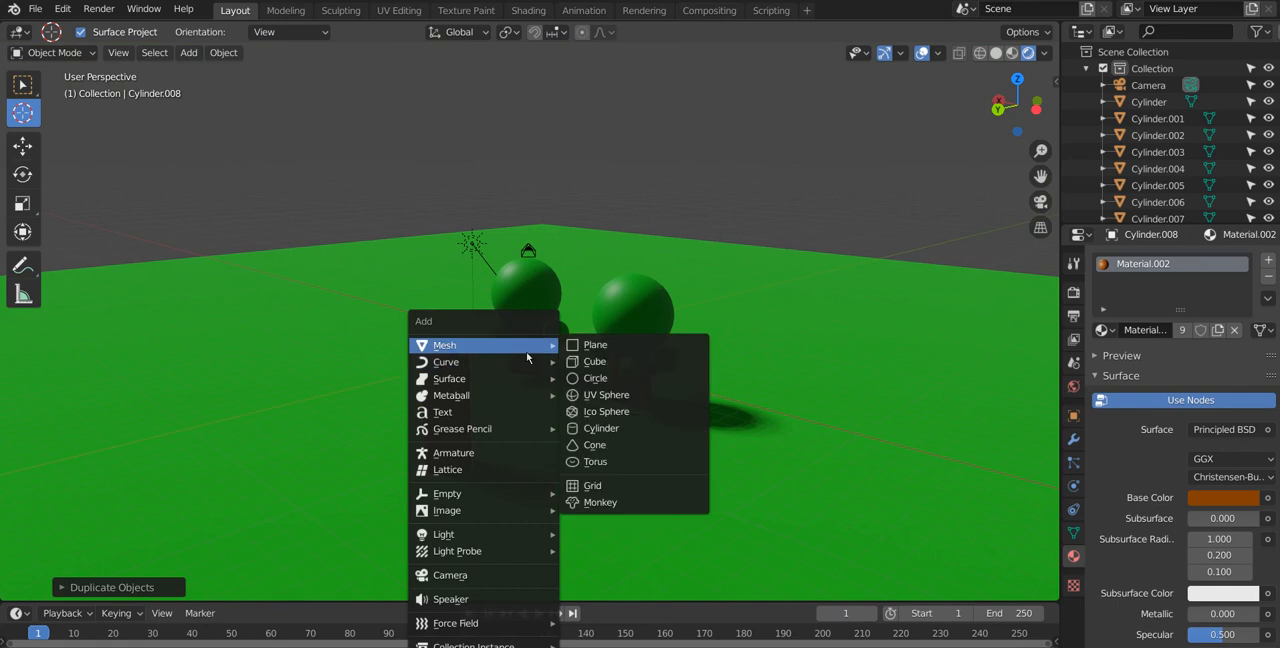
click(592, 444)
middle_drag(560, 420, 504, 441)
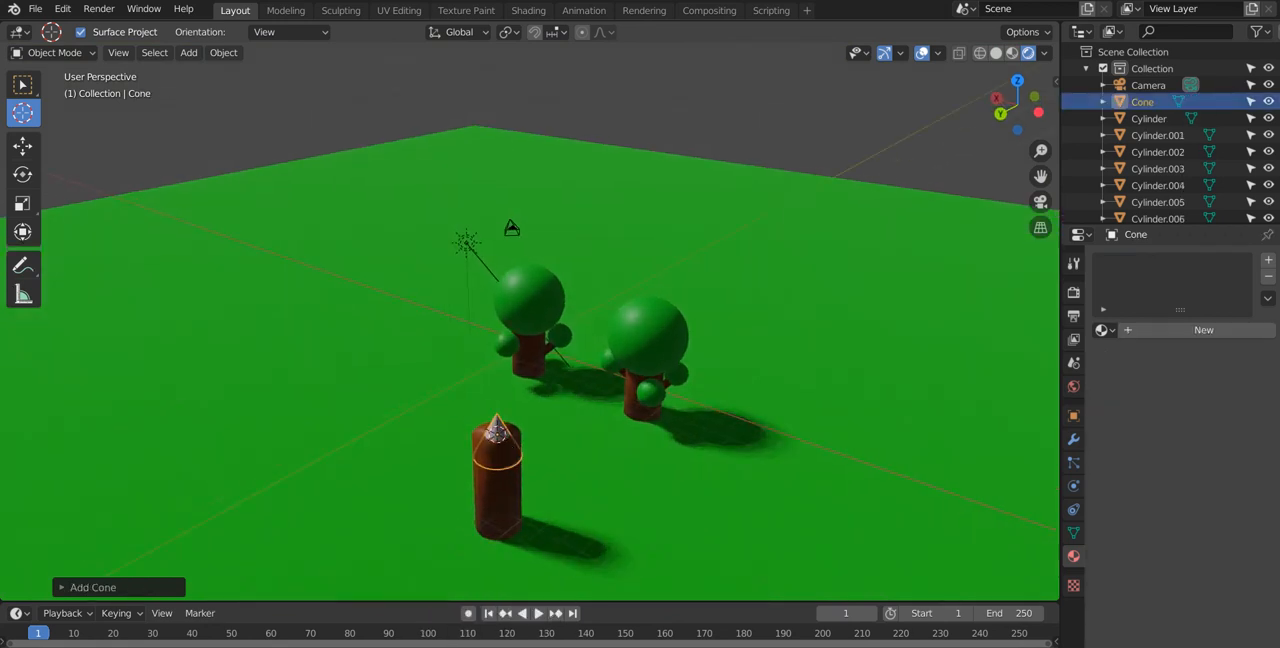
Step: Scale the cone up uniformly to about 2.2 times its size and flatten it along Z to about 0.76
key(s)
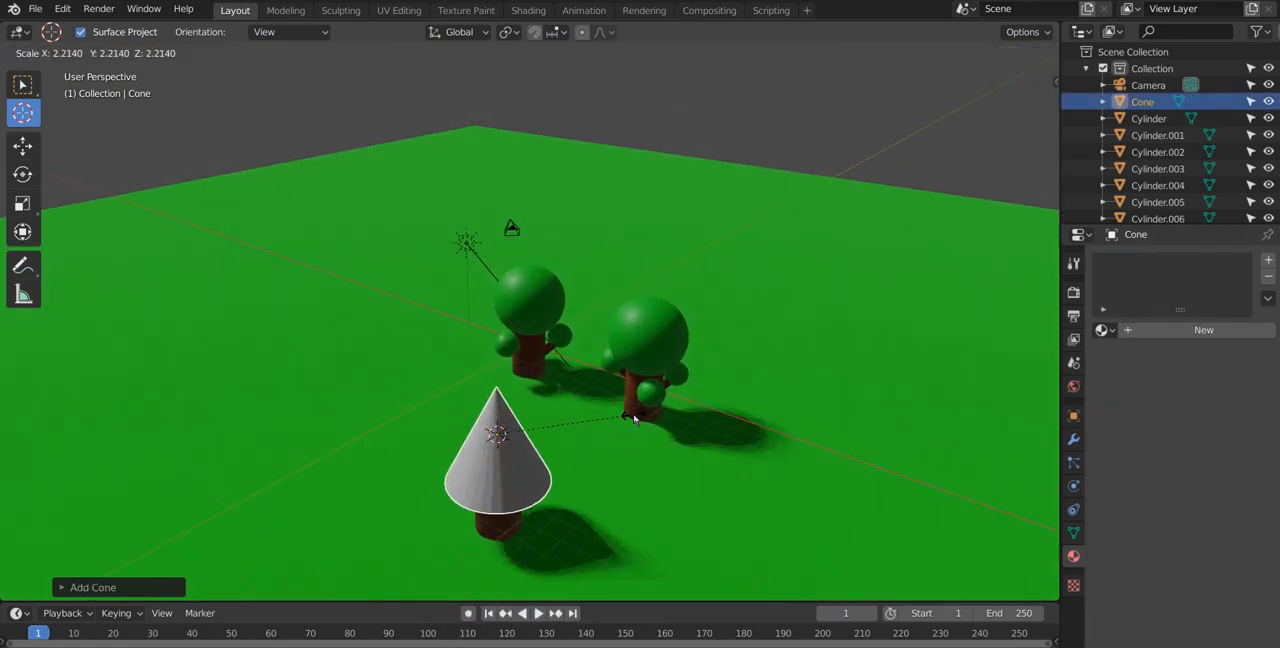
click(633, 418)
key(z)
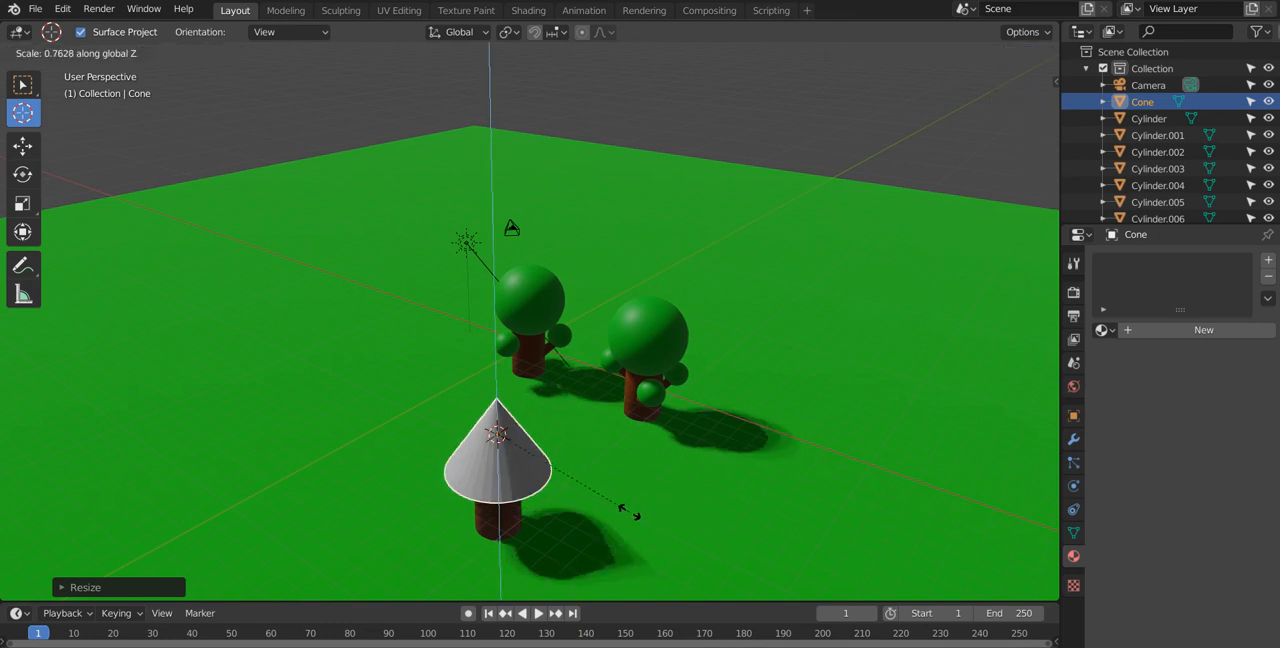
click(614, 509)
Step: Stretch the cone taller along the Z axis and raise it about 2 m along Z above the trunk
middle_drag(700, 489, 727, 479)
key(z)
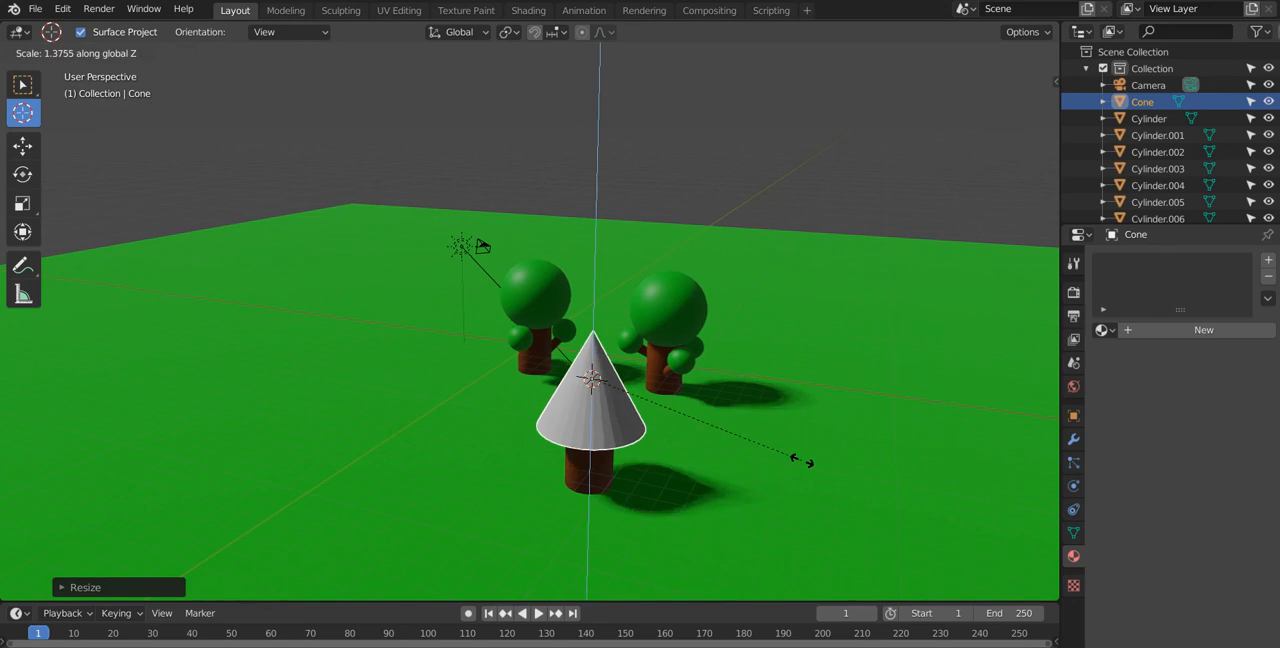
click(841, 447)
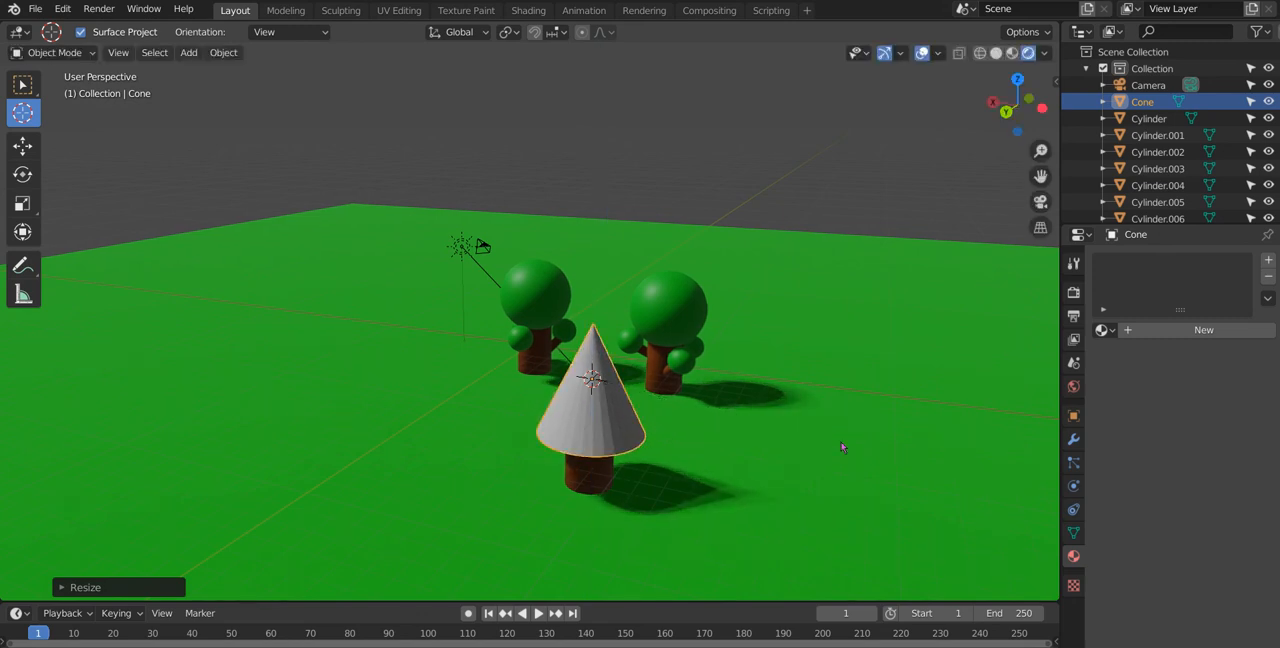
key(g)
key(z)
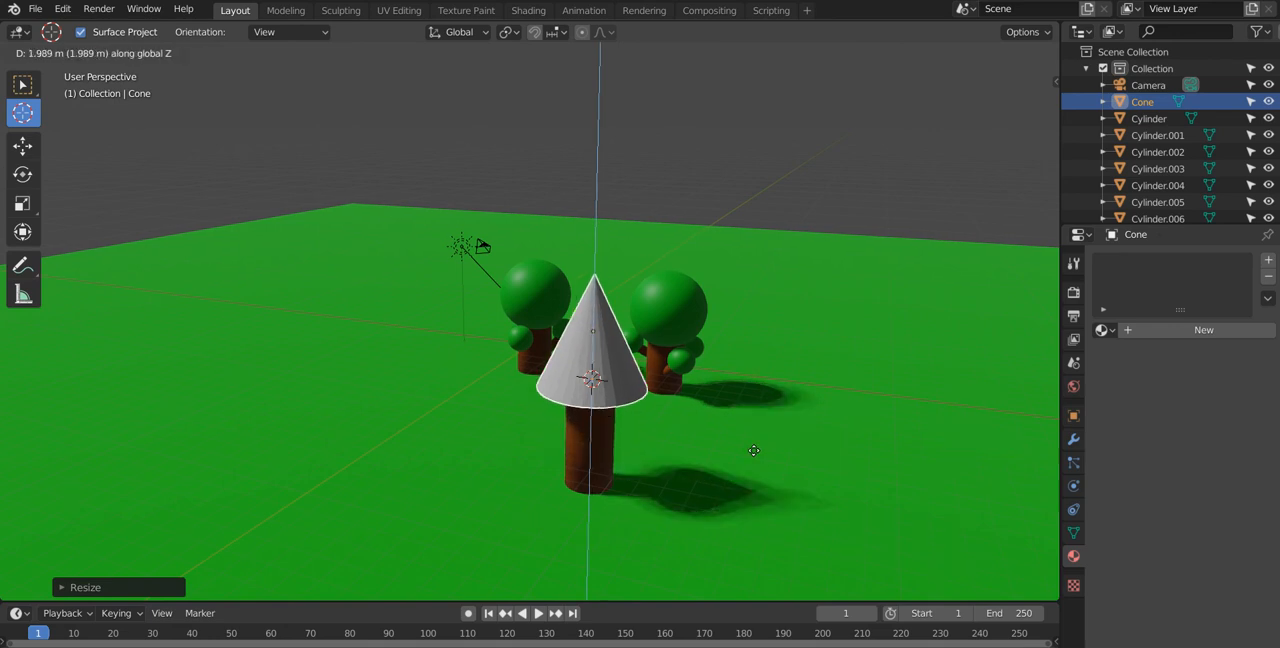
click(749, 463)
middle_drag(749, 463, 720, 448)
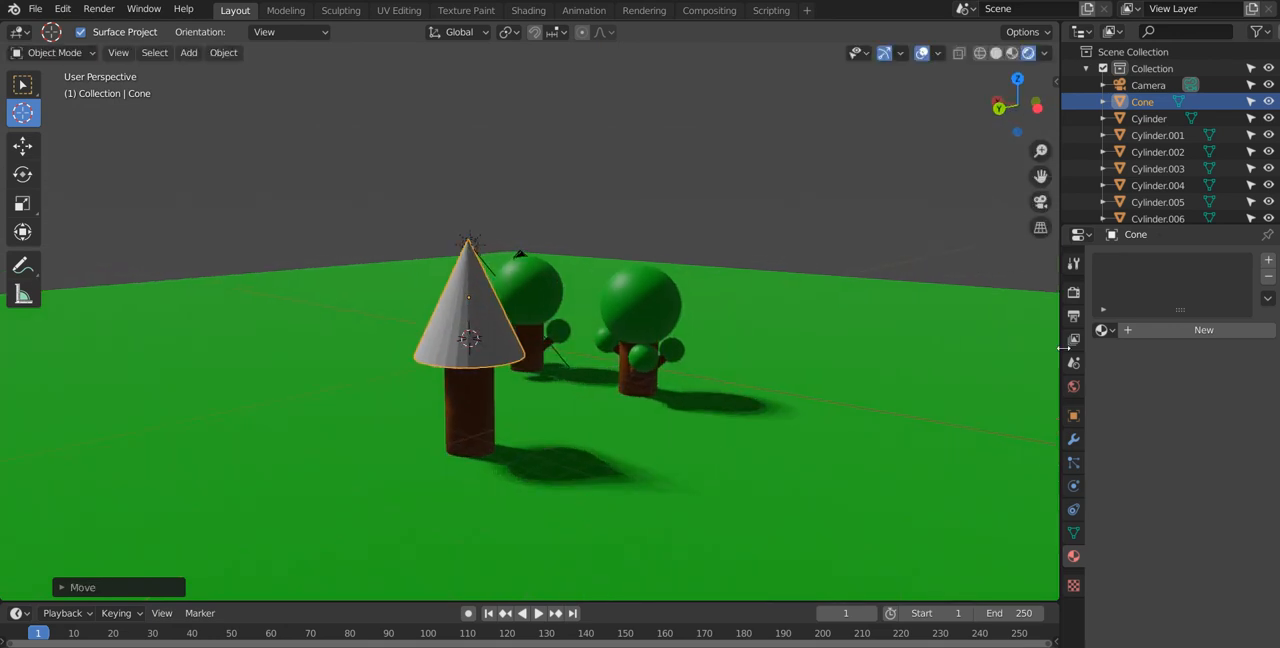
click(646, 311)
click(461, 327)
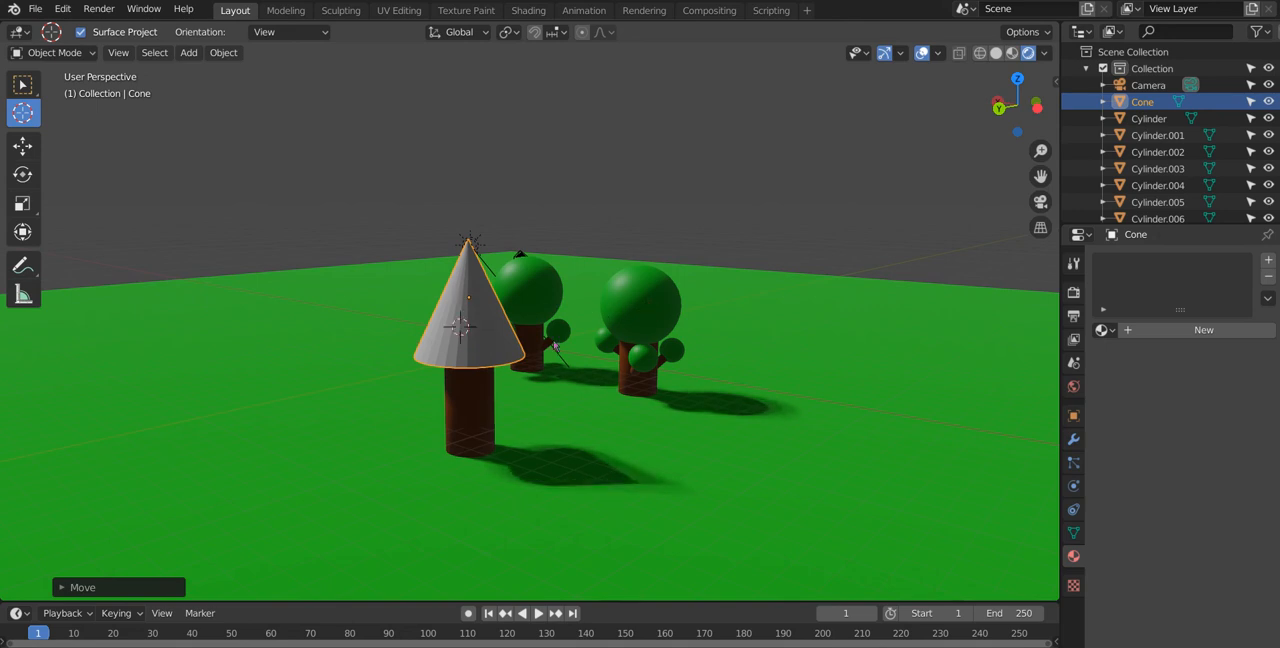
click(1103, 330)
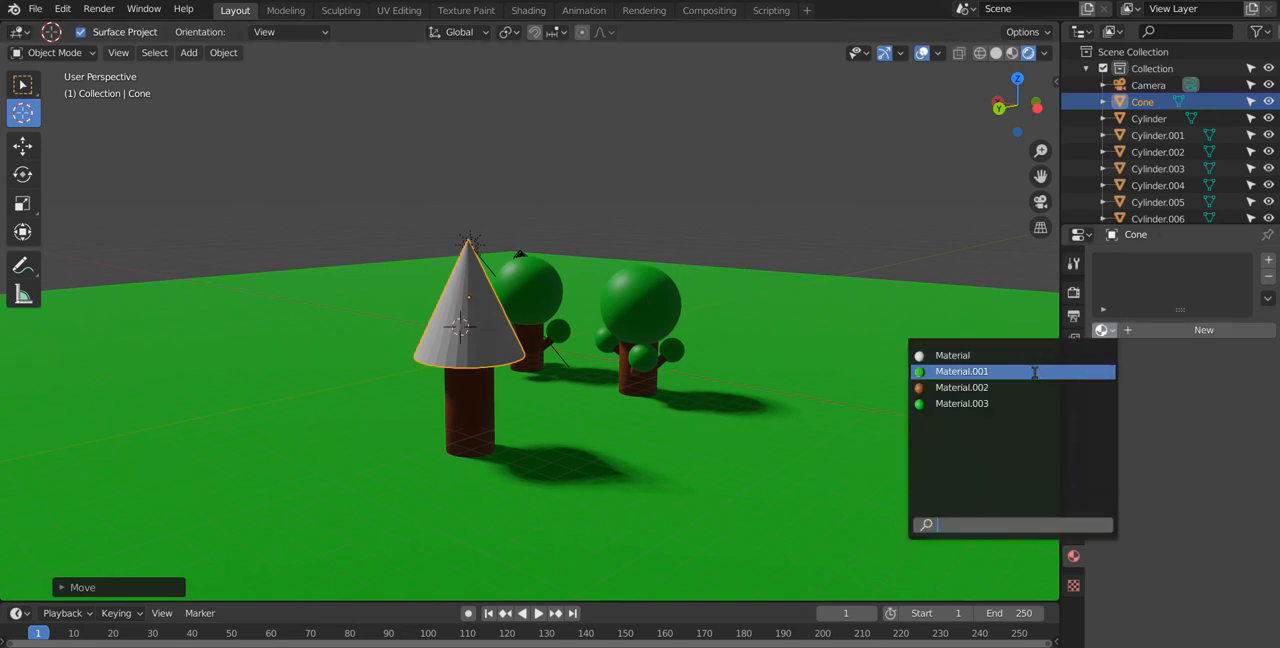
click(616, 313)
click(646, 304)
click(524, 315)
click(482, 332)
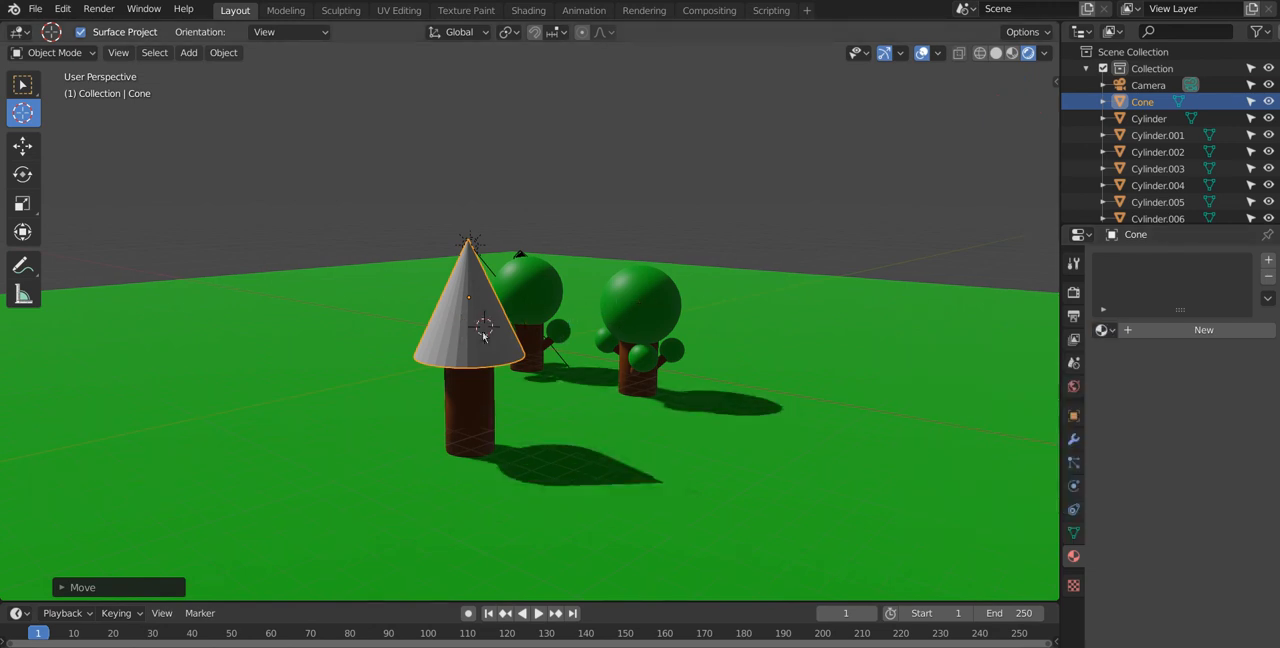
Step: Select the second tree's large foliage sphere and rename its material Leaf
click(24, 85)
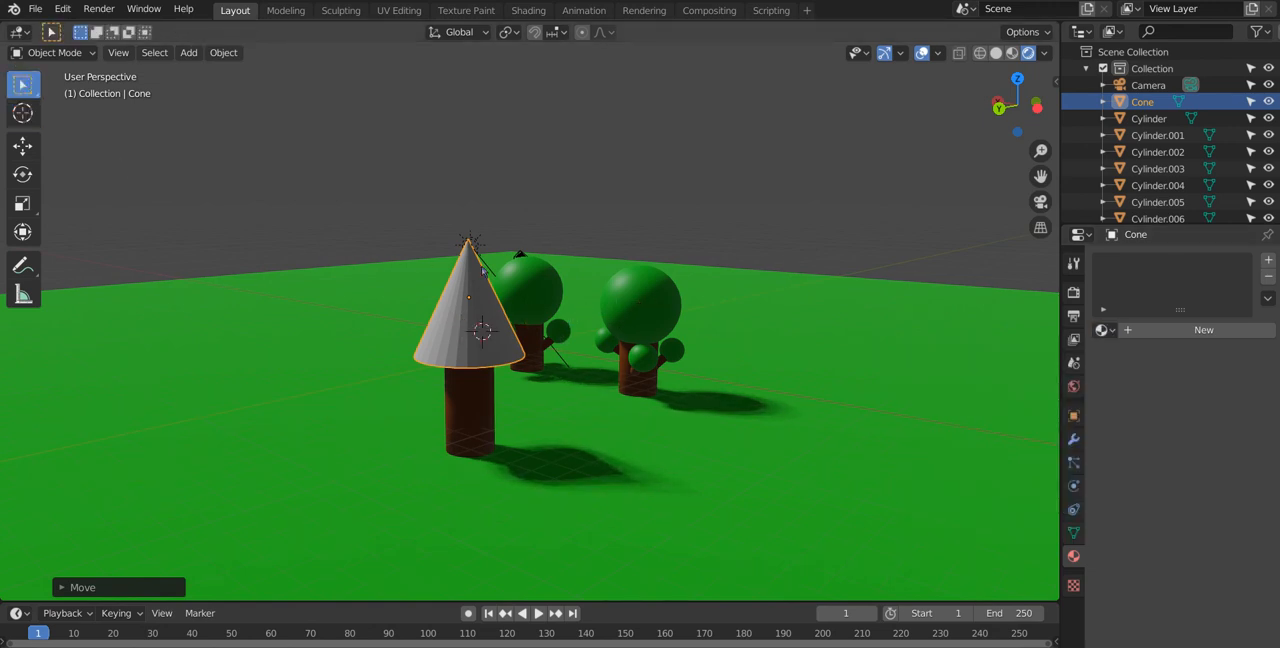
click(643, 302)
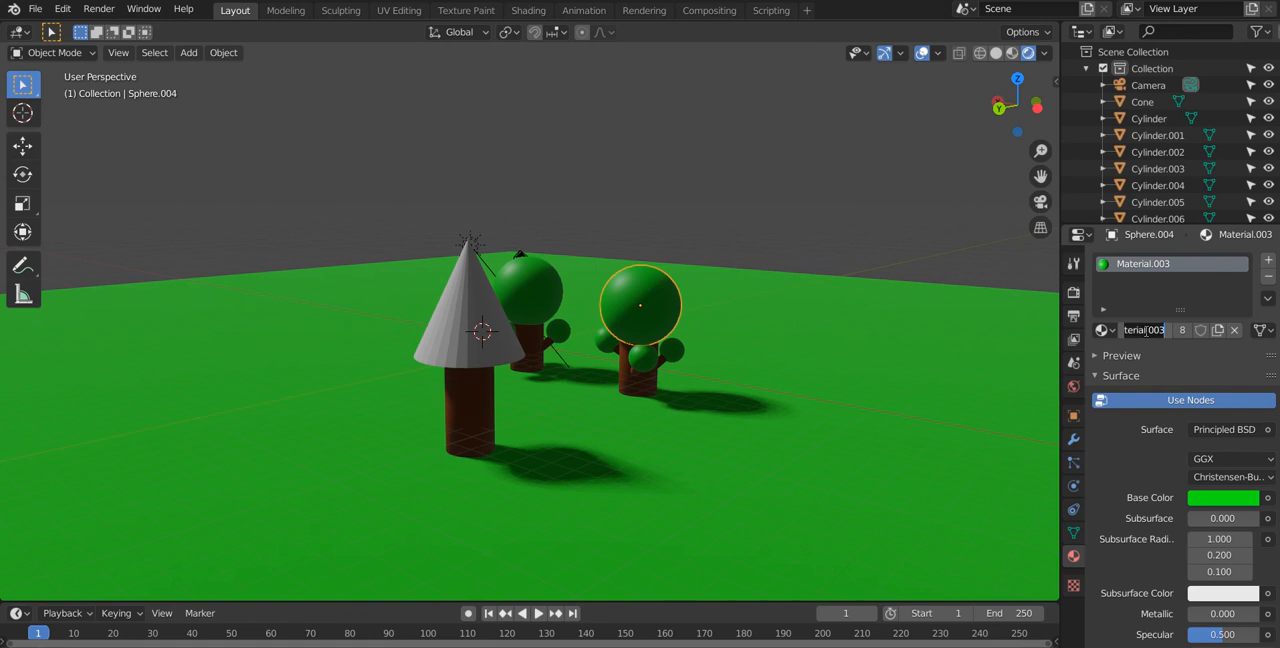
key(Return)
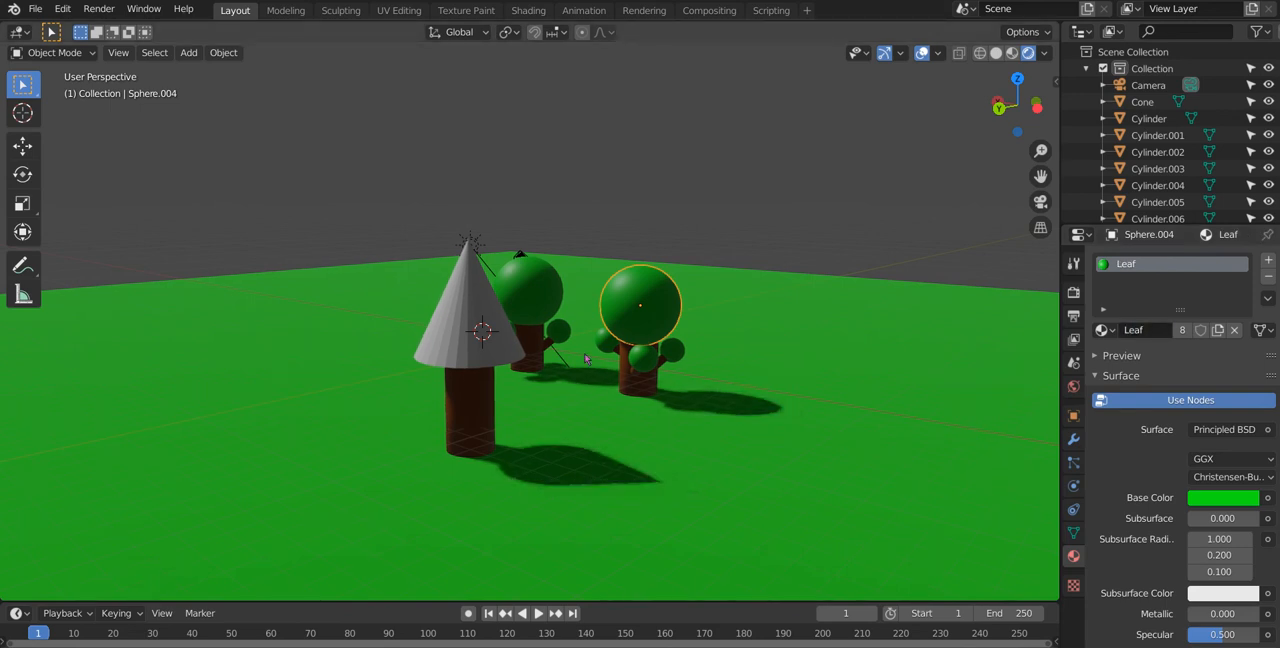
Step: Assign the existing Leaf material to the cone on the third trunk
click(645, 360)
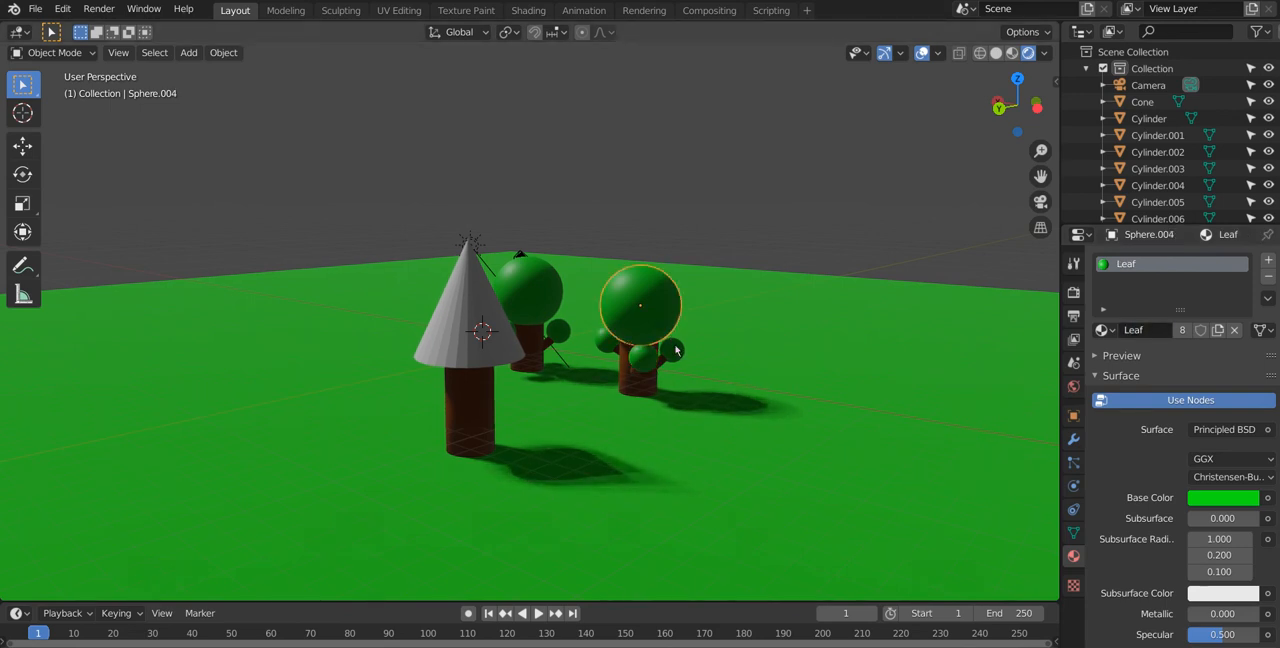
click(462, 320)
click(1102, 331)
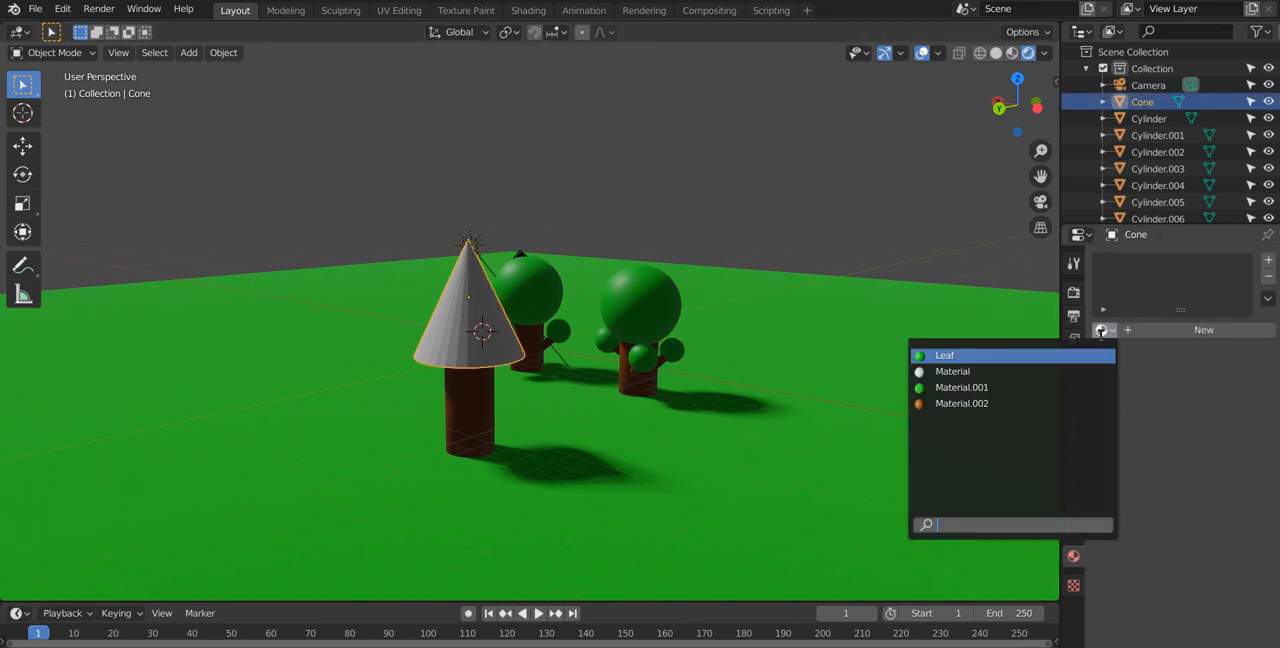
click(1050, 356)
Step: Apply smooth shading to the cone
middle_drag(665, 375, 749, 428)
right_click(705, 345)
click(705, 345)
Step: Set the Leaf material's roughness to 1.000
scroll(1192, 515, down, 3)
scroll(1192, 515, down, 2)
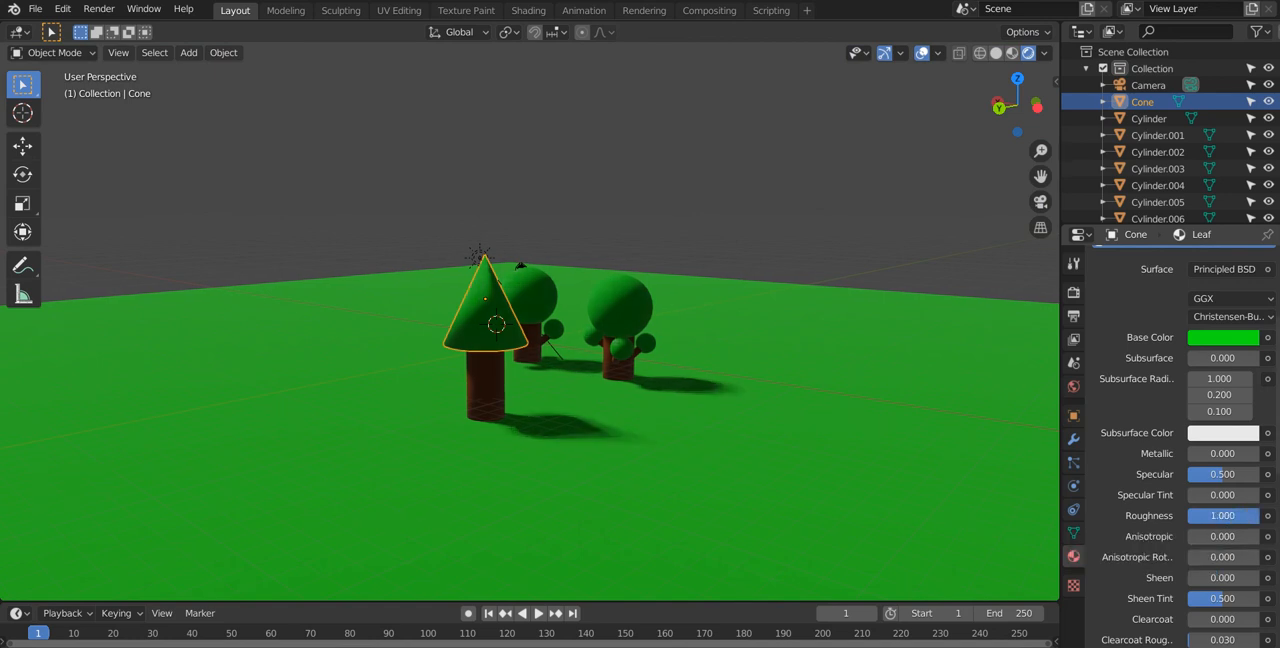
middle_drag(650, 410, 560, 335)
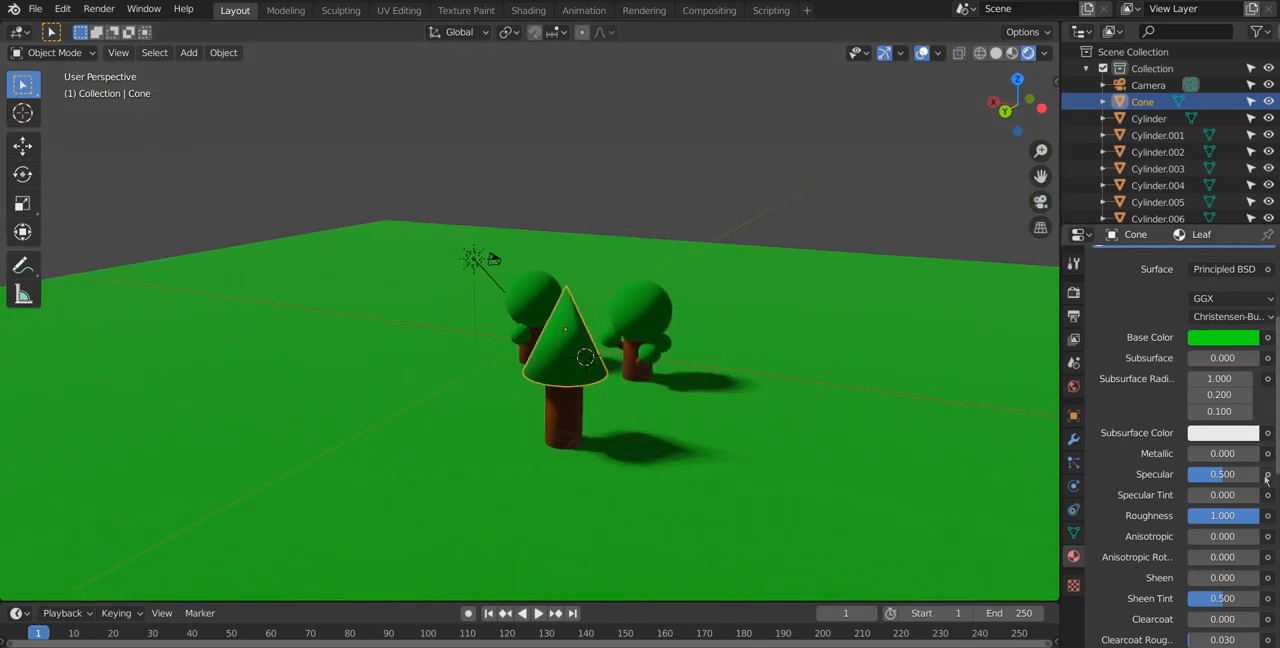
scroll(1164, 374, up, 5)
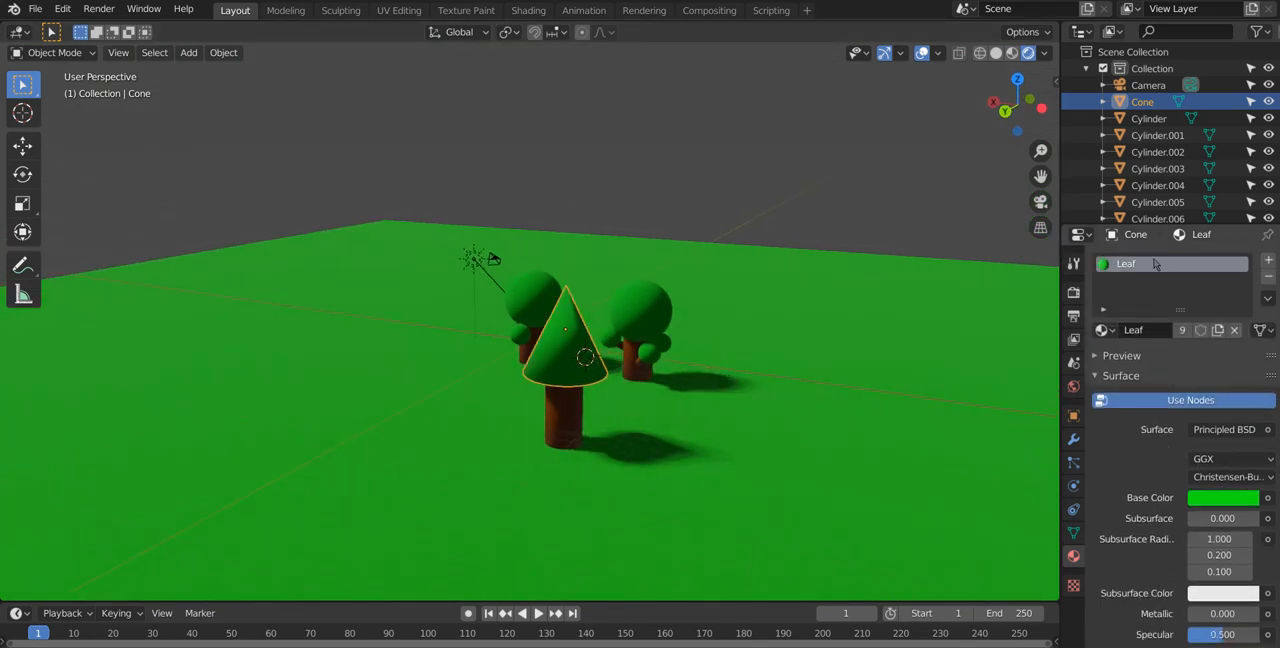
Step: Duplicate the green cone and move the copy up along the Z axis as a second foliage tier
scroll(711, 358, up, 5)
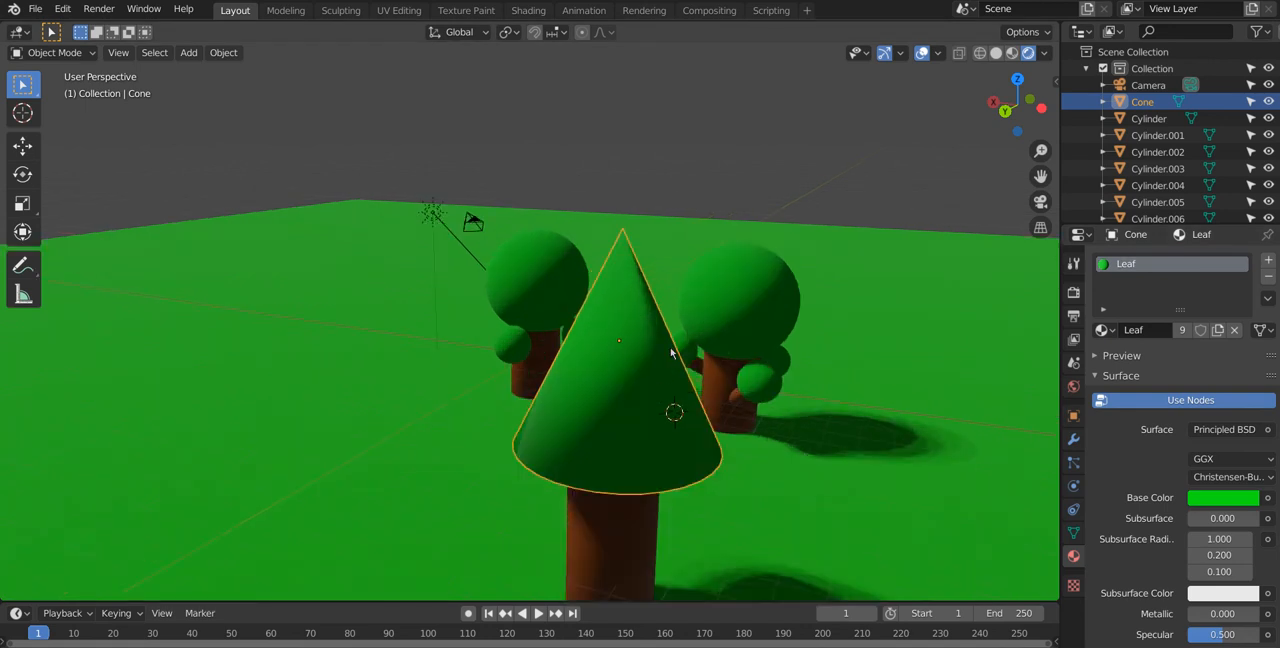
middle_drag(658, 346, 589, 316)
middle_drag(570, 320, 686, 332)
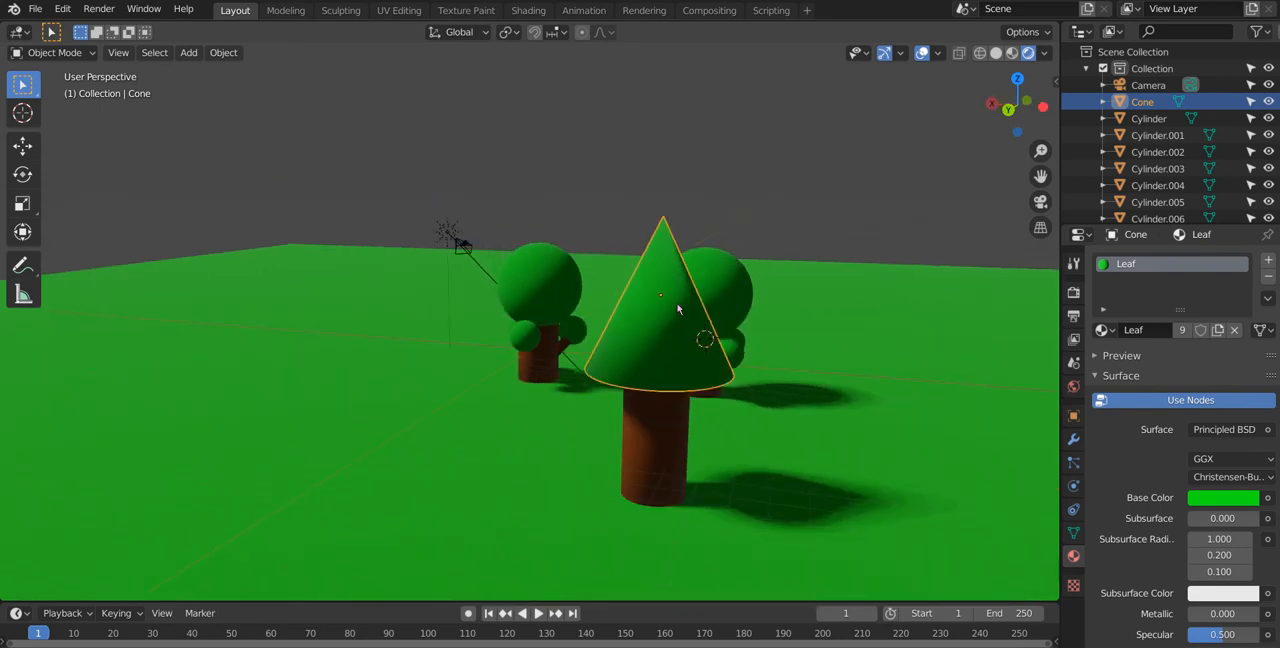
middle_drag(678, 310, 649, 314)
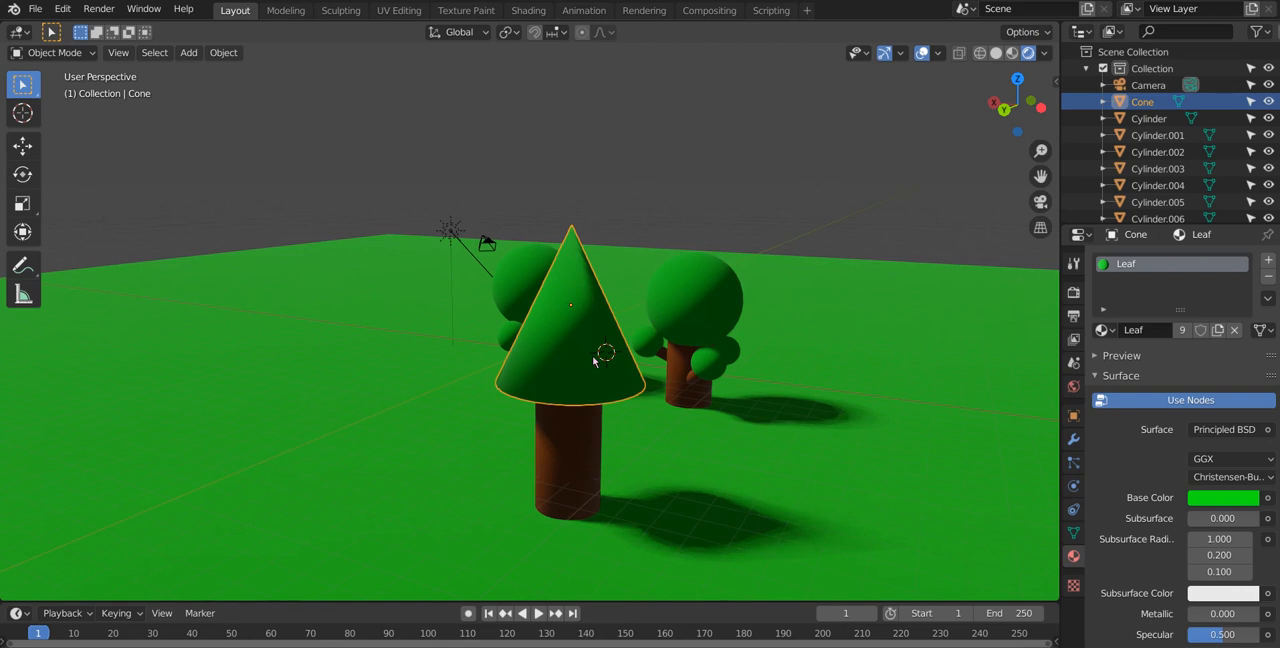
key(shift+d)
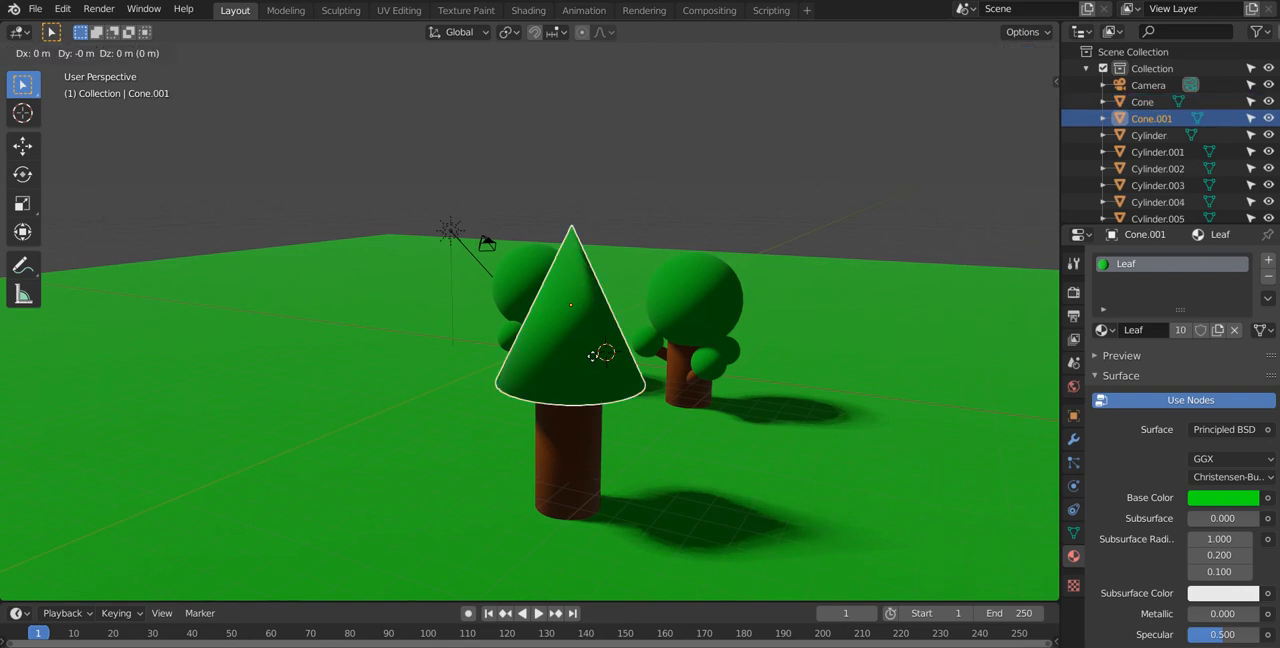
key(z)
click(618, 290)
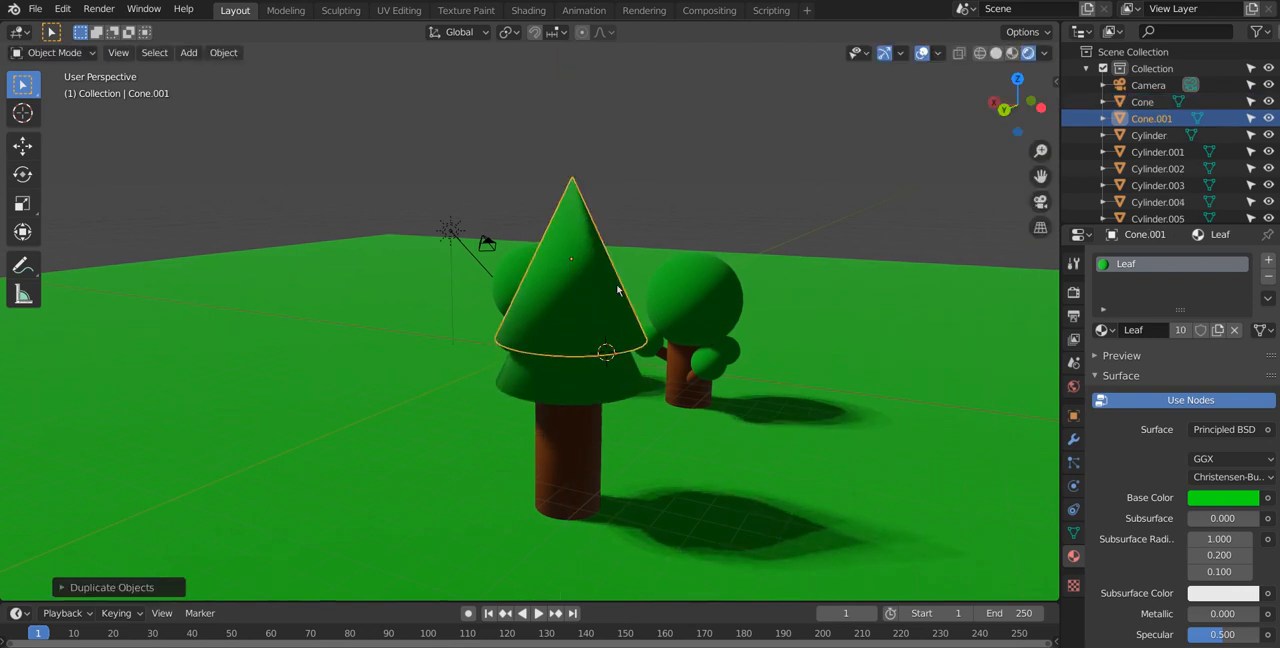
Step: Scale the upper cone along Z to about 0.81 and shrink it uniformly to about 0.79 as a smaller tier
key(s)
key(z)
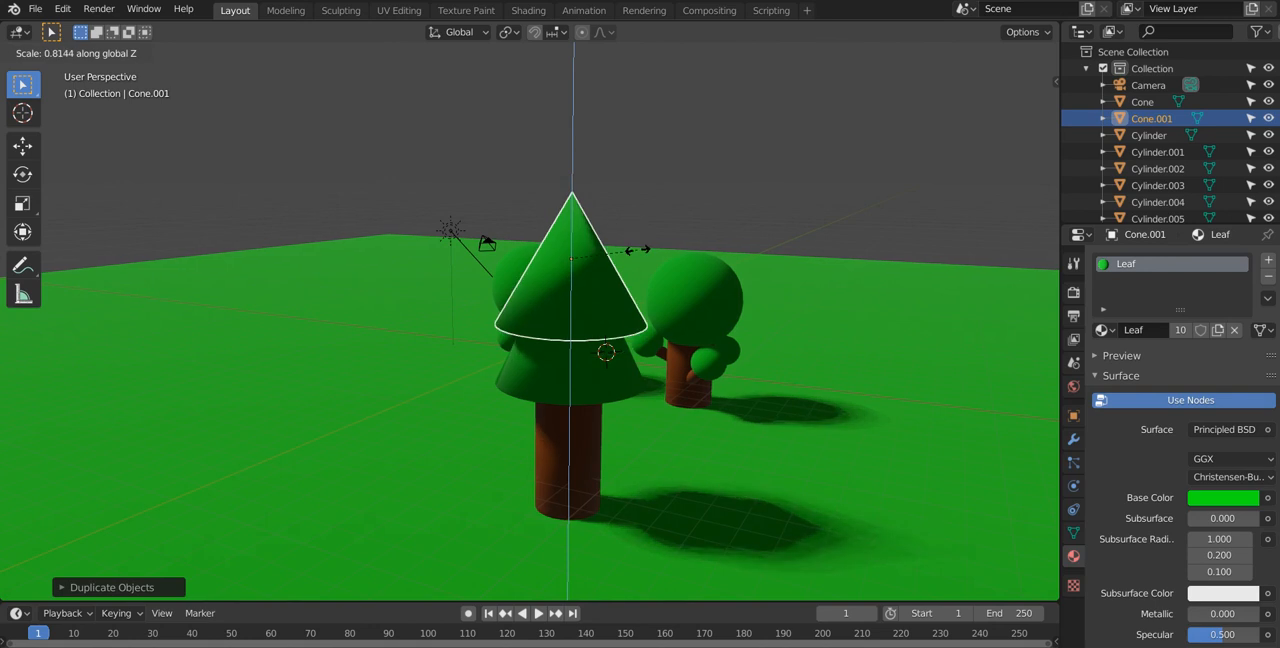
click(638, 256)
middle_drag(638, 256, 700, 254)
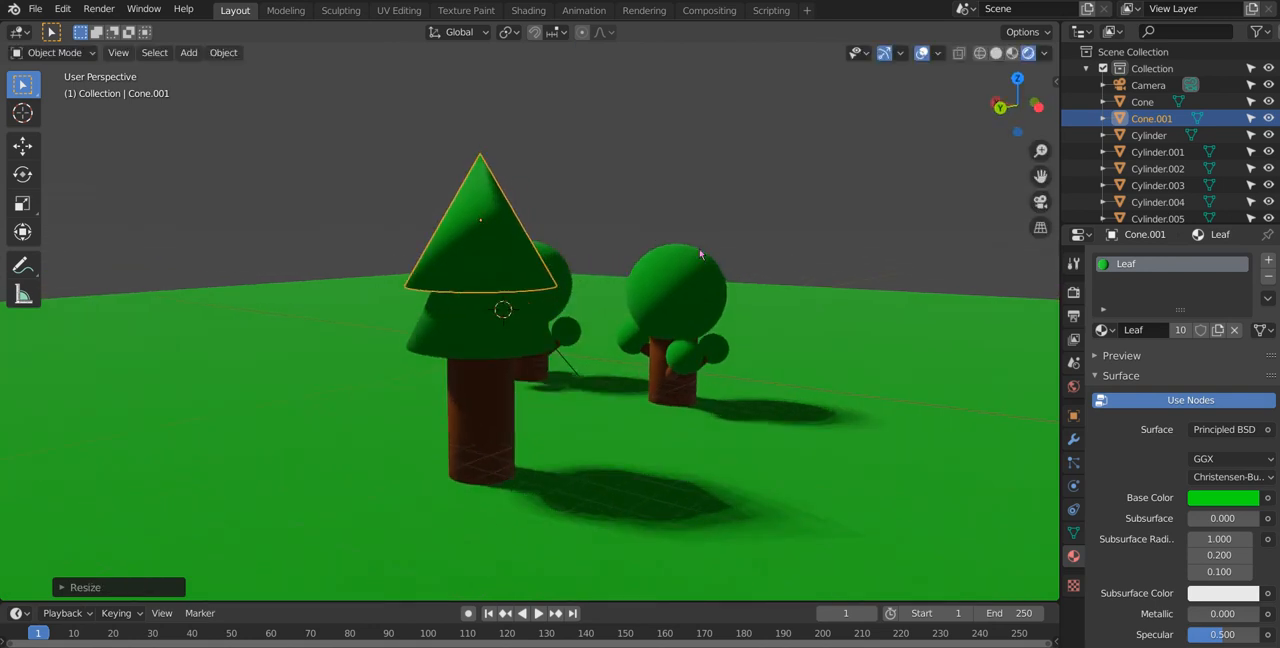
key(s)
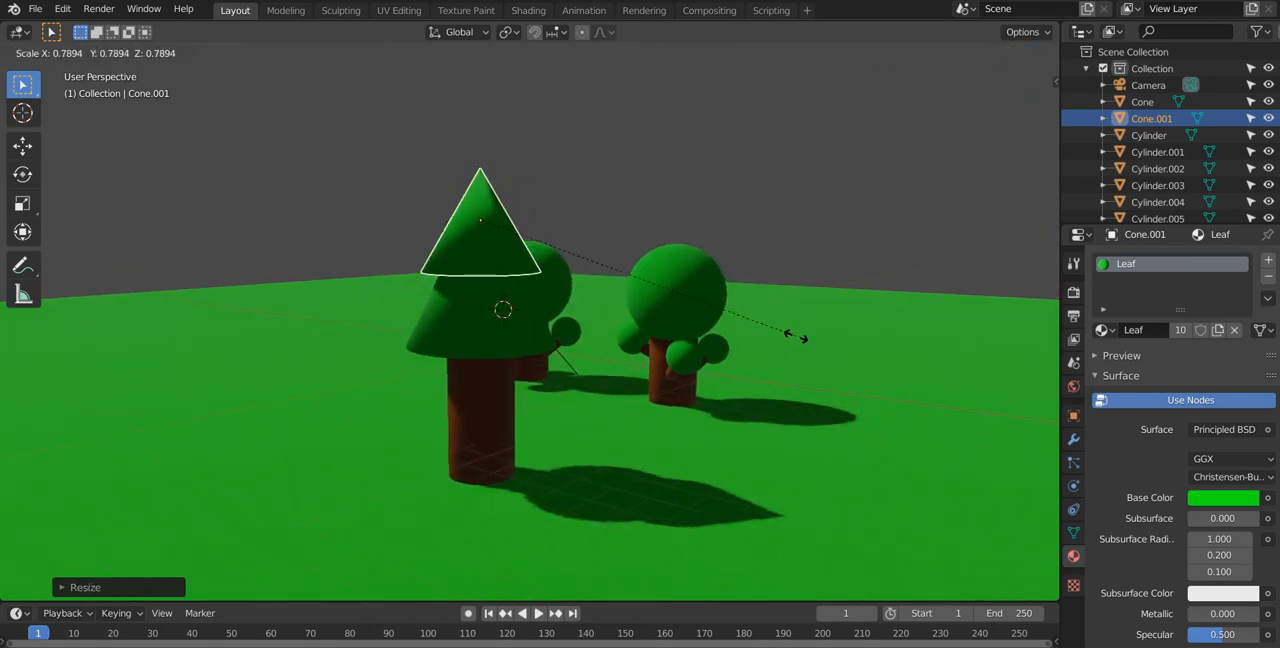
click(787, 338)
middle_drag(689, 309, 691, 327)
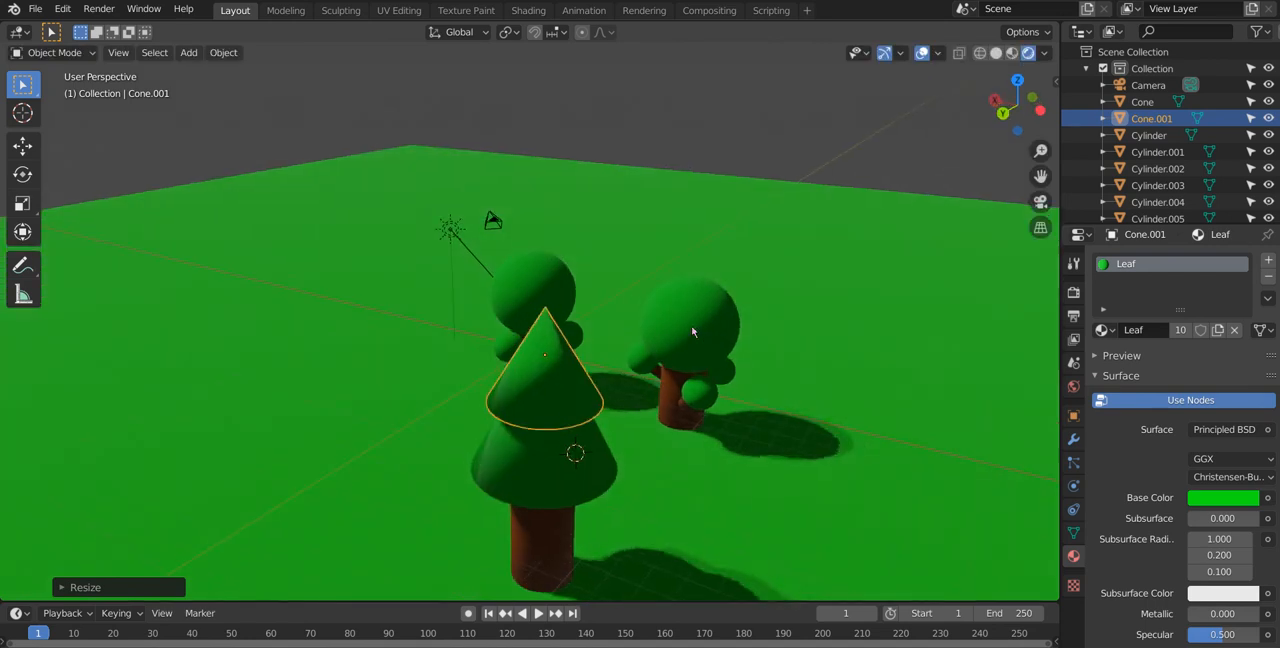
key(s)
click(742, 352)
middle_drag(742, 353, 495, 331)
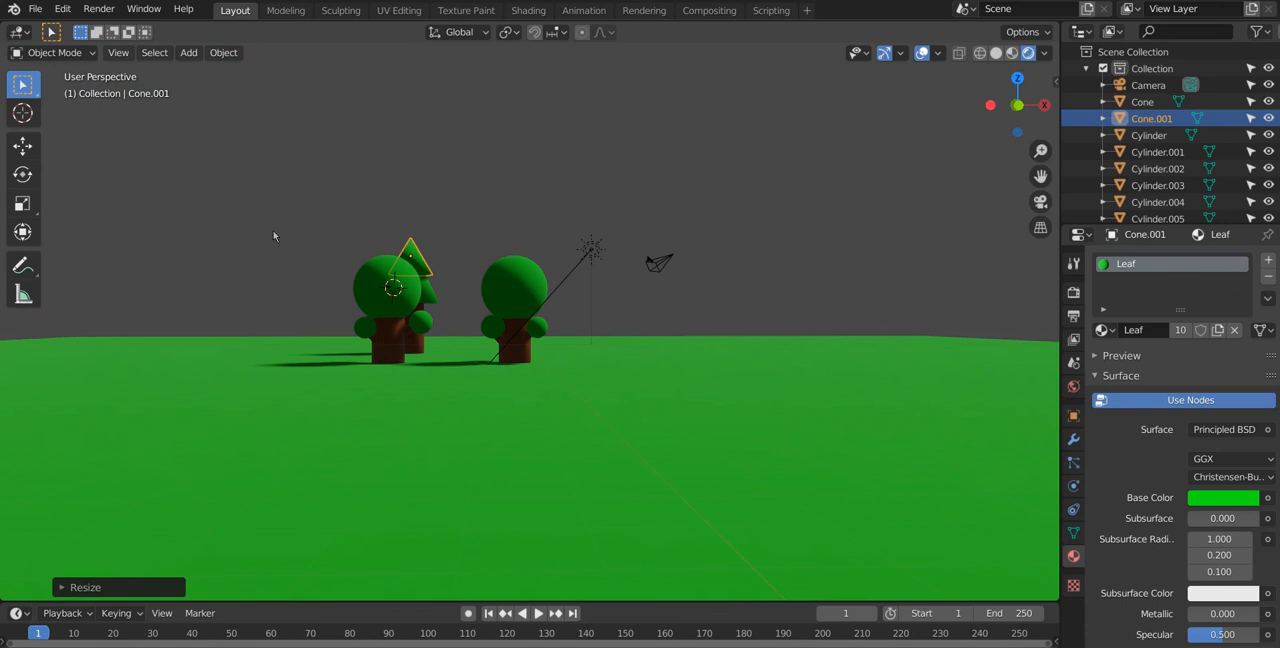
Step: Duplicate all three trees and move the copies about 14 m in the negative X direction
drag(287, 204, 572, 368)
middle_drag(465, 430, 640, 449)
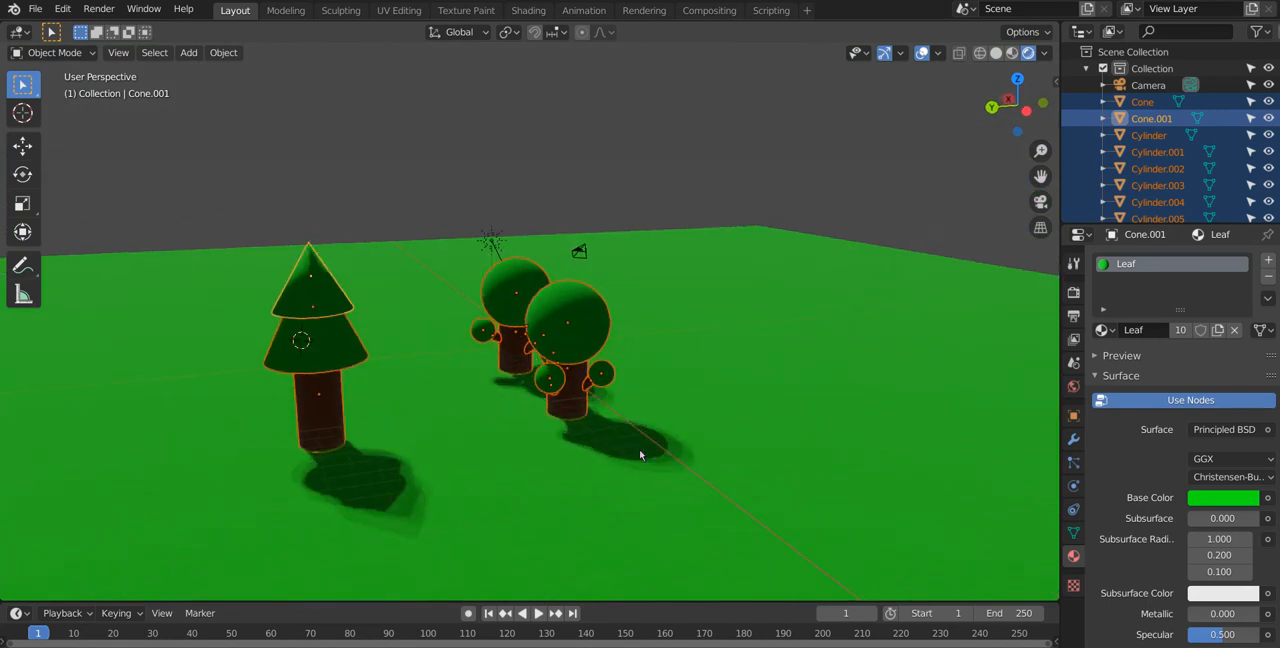
scroll(636, 448, down, 2)
middle_drag(590, 416, 589, 437)
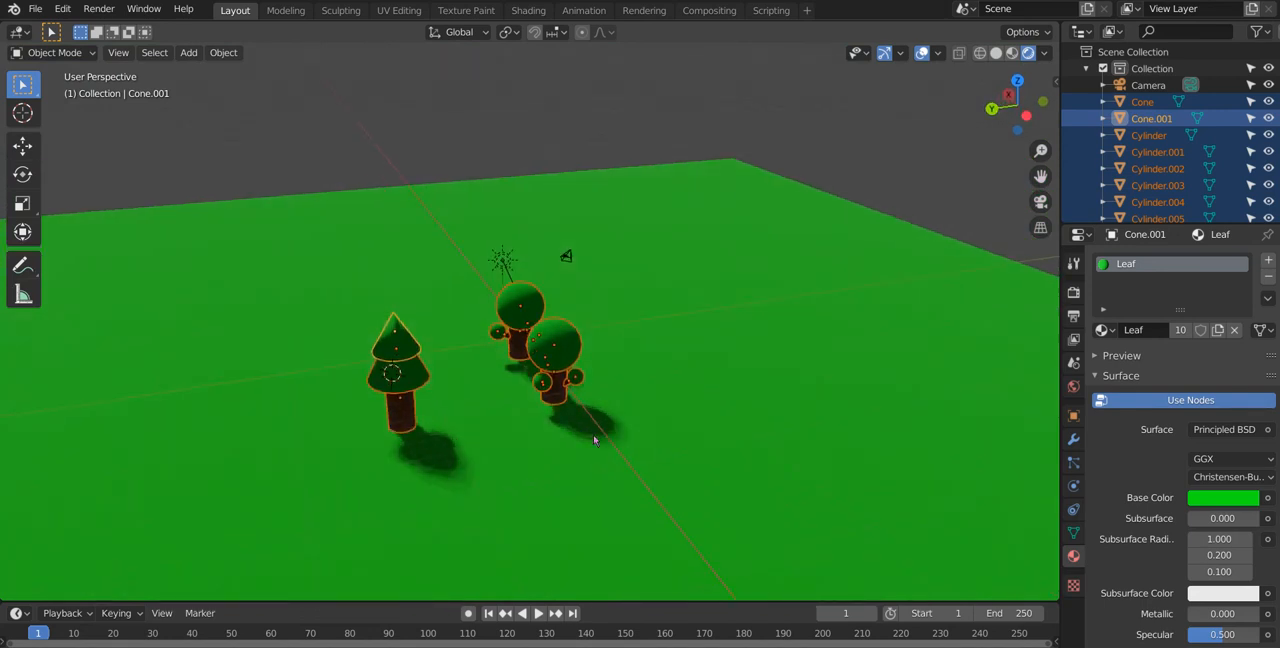
key(shift+d)
key(x)
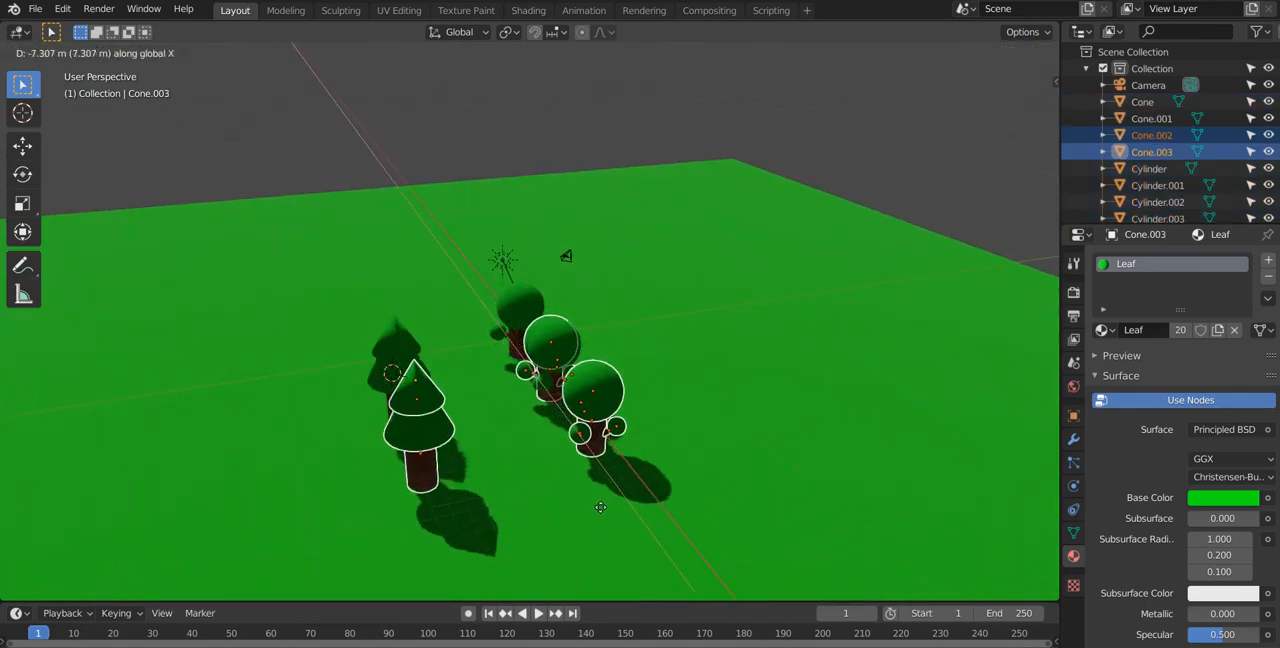
click(628, 552)
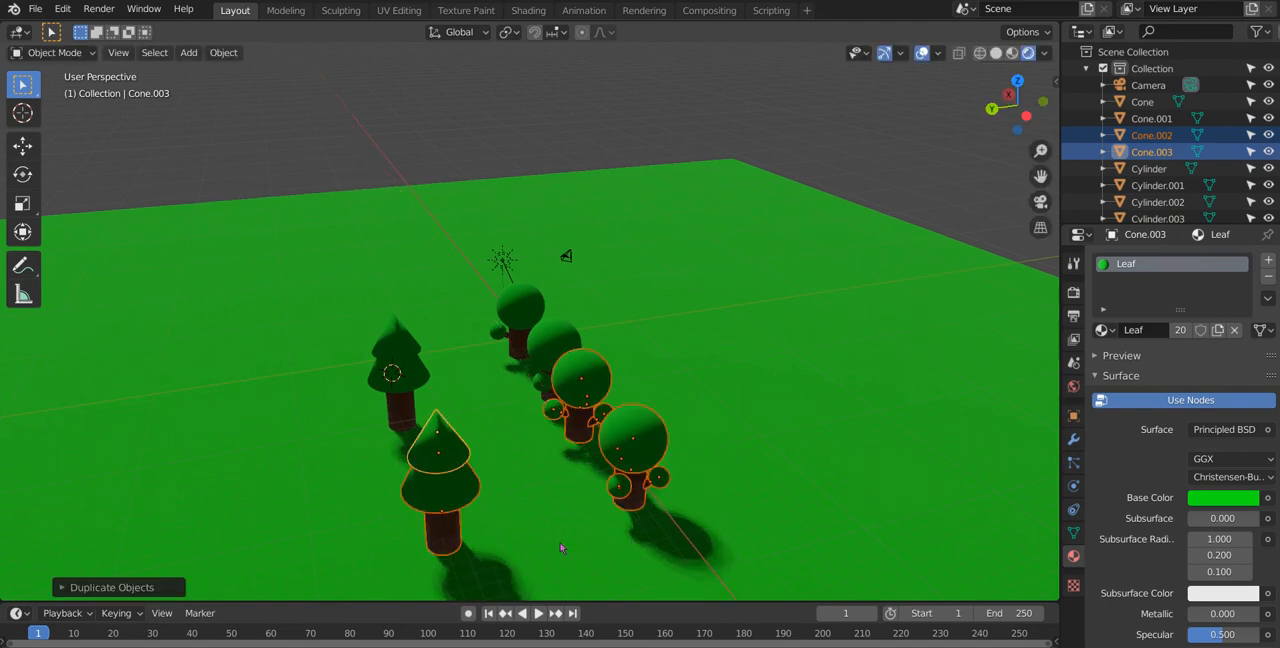
Step: Rotate the three duplicated trees around the global Z axis so their arrangement differs from the originals
key(r)
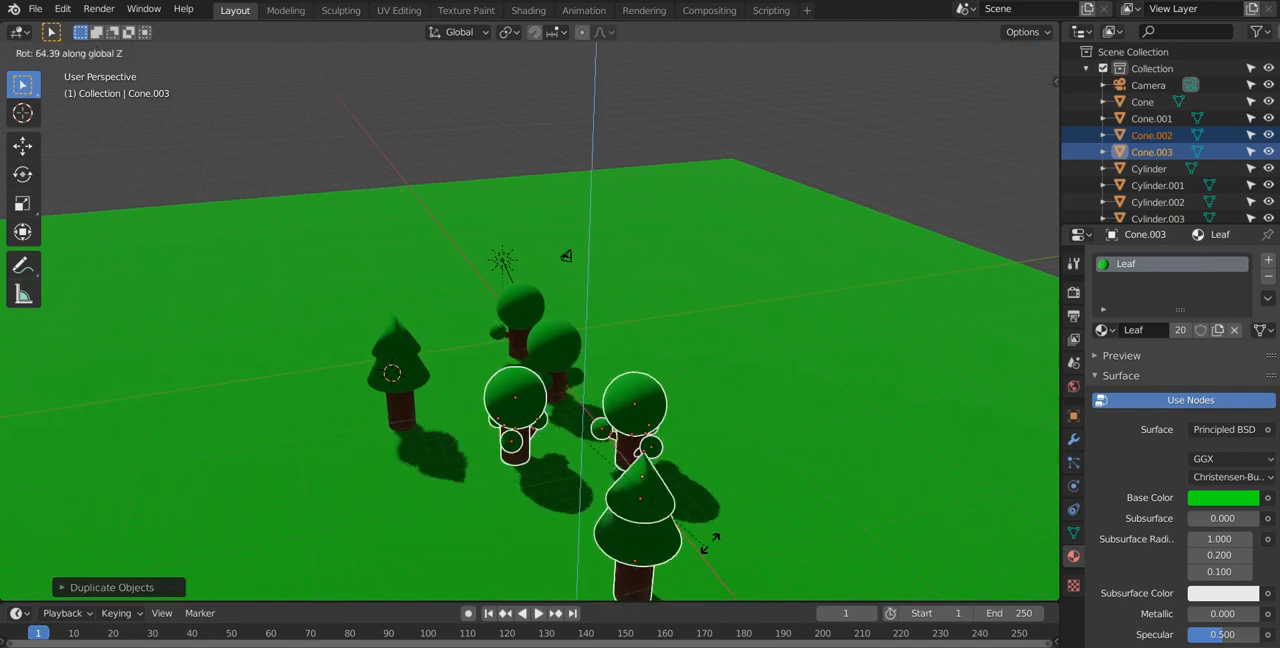
click(837, 348)
middle_drag(652, 360, 584, 329)
Step: Select all six trees, duplicate them and move the copies a short distance in the negative Y direction
click(175, 287)
drag(313, 290, 537, 393)
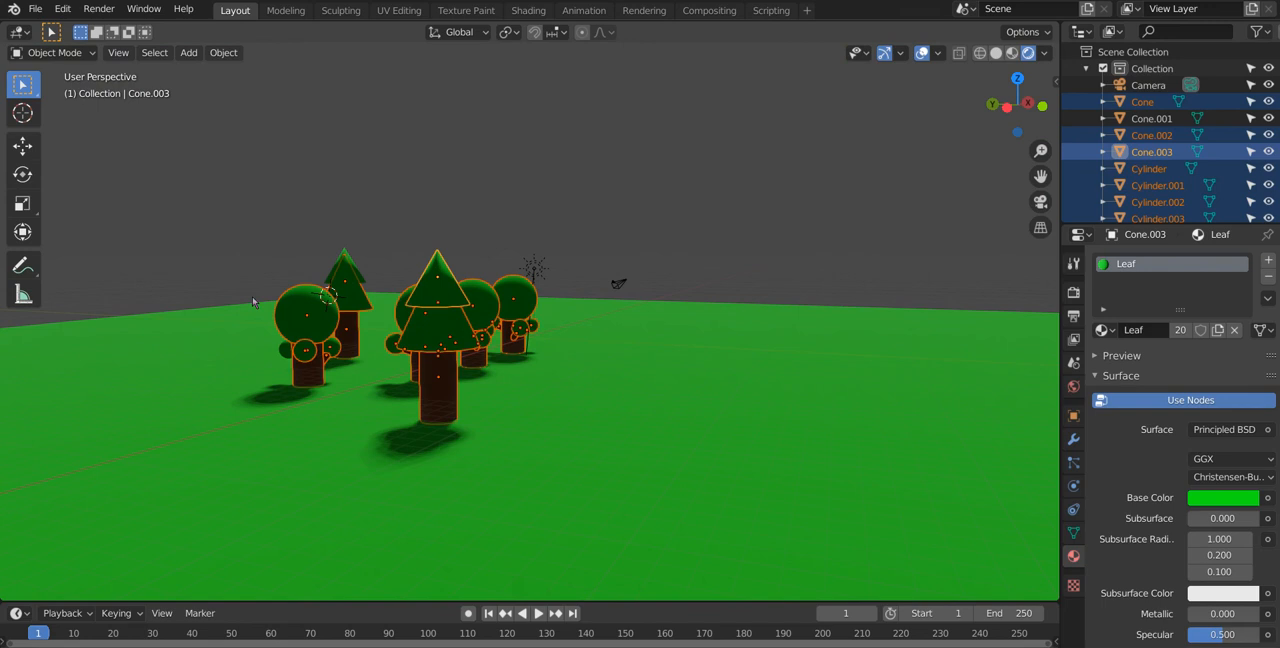
drag(222, 198, 543, 457)
middle_drag(543, 457, 498, 362)
scroll(505, 370, down, 2)
middle_drag(550, 394, 510, 440)
key(shift+d)
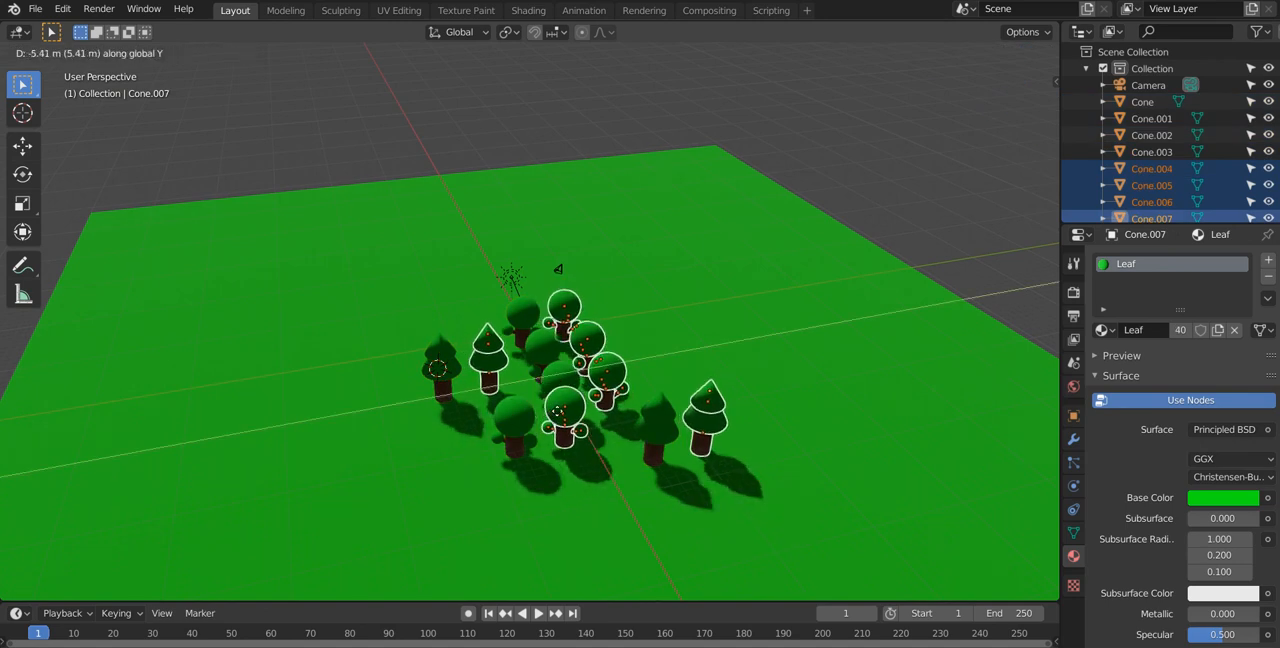
click(565, 415)
Step: Rotate the six copied trees around the global Z axis to scatter them among the others
key(r)
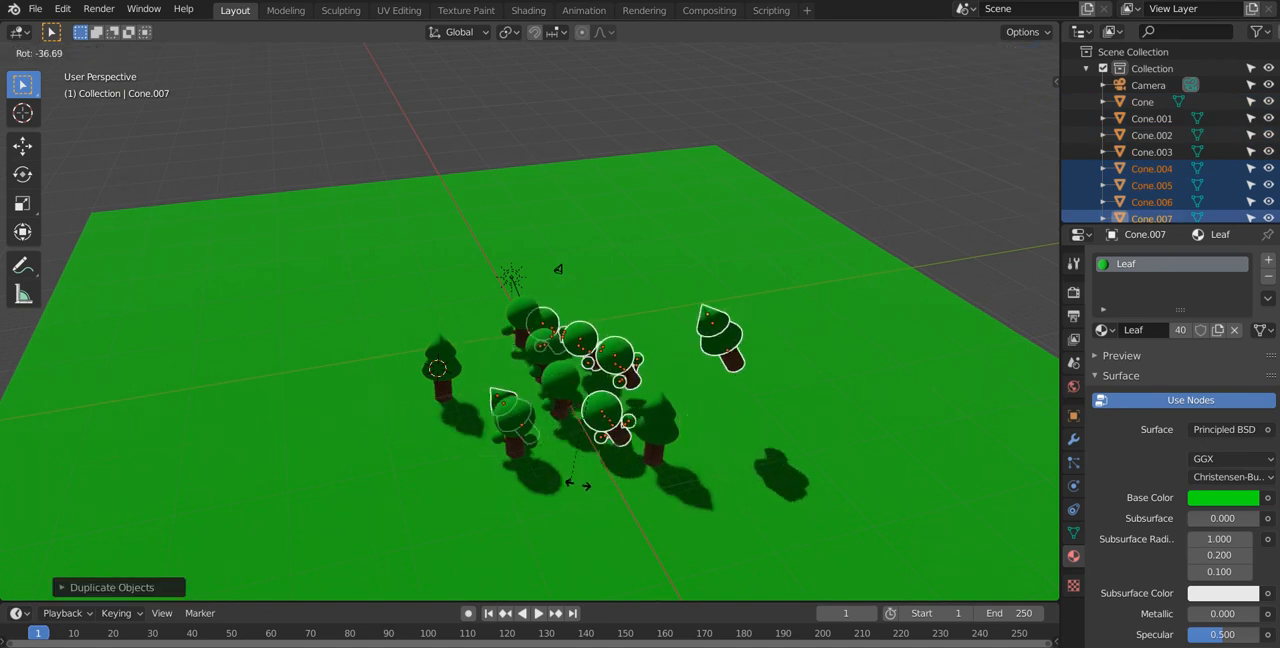
key(z)
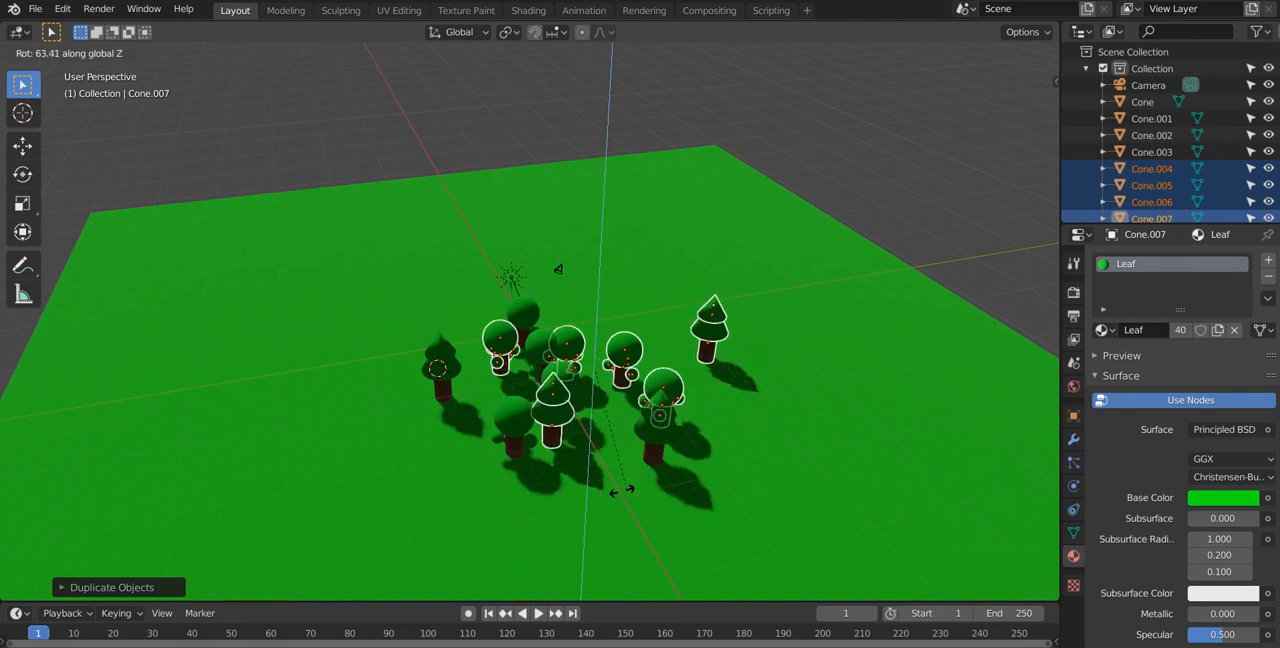
click(517, 537)
middle_drag(442, 359, 307, 281)
Step: Select all twelve trees, duplicate them and place the copies freely on the positive Y side of the ground
drag(315, 262, 565, 399)
middle_drag(565, 399, 463, 481)
scroll(463, 481, down, 1)
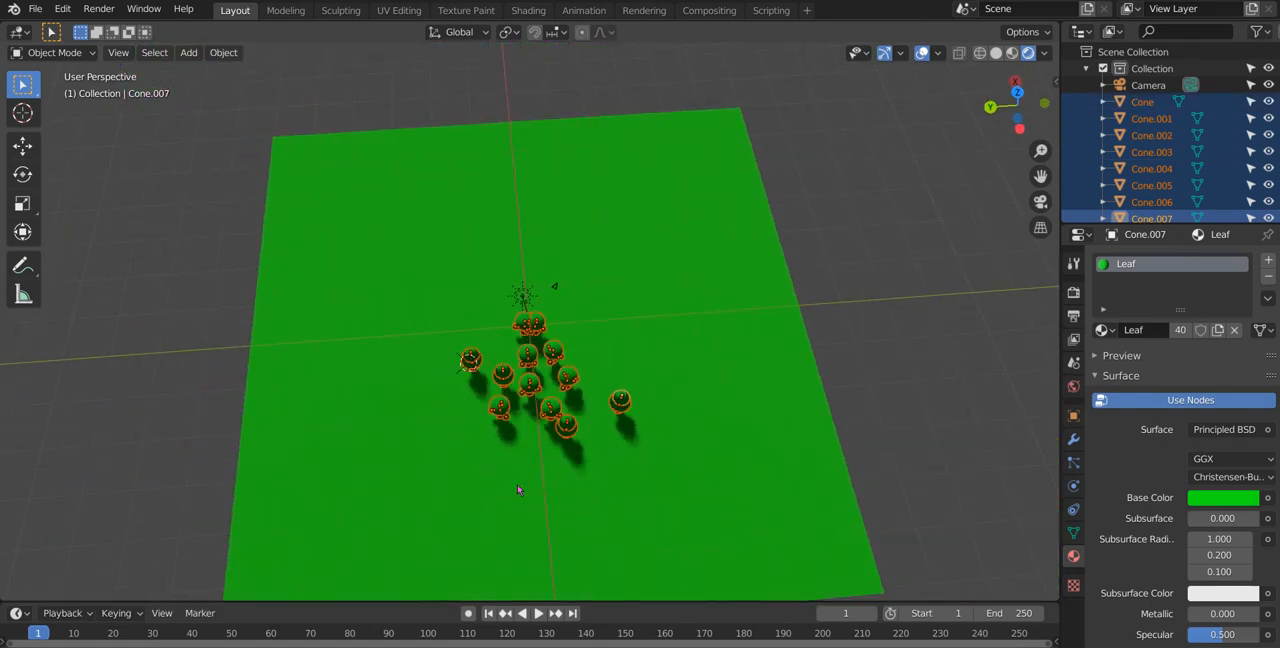
key(shift+d)
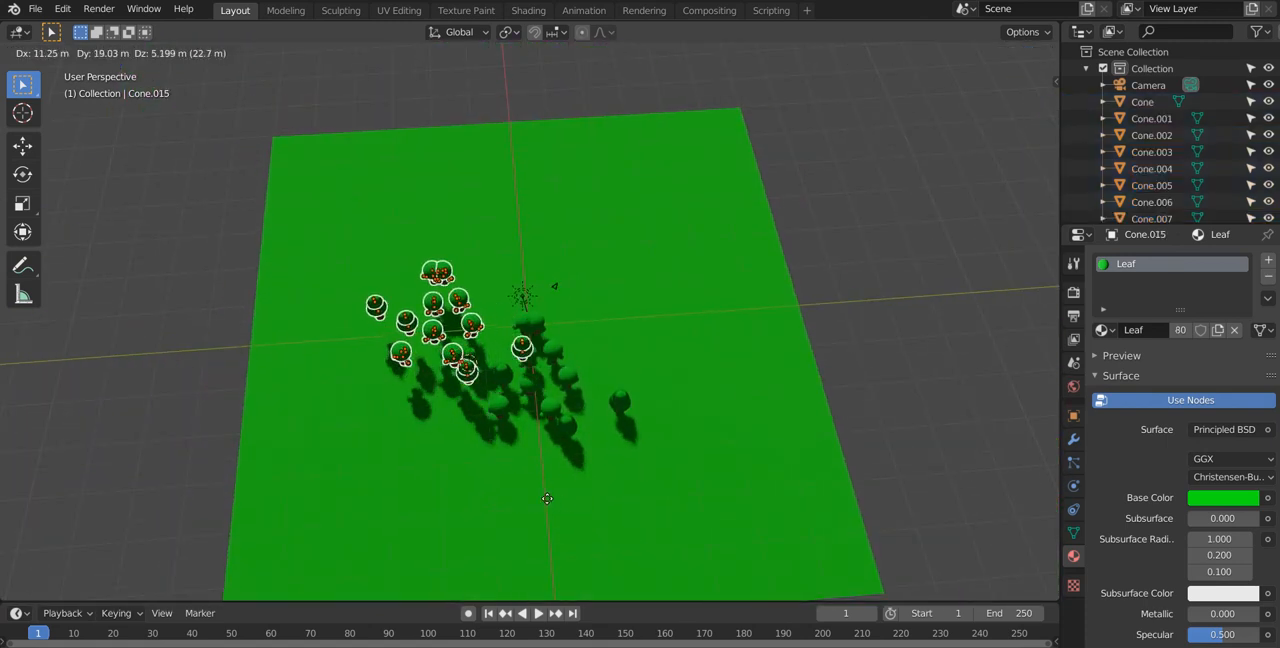
click(526, 493)
Step: Rotate the twelve copied trees around the global Z axis to vary the new cluster's layout
key(r)
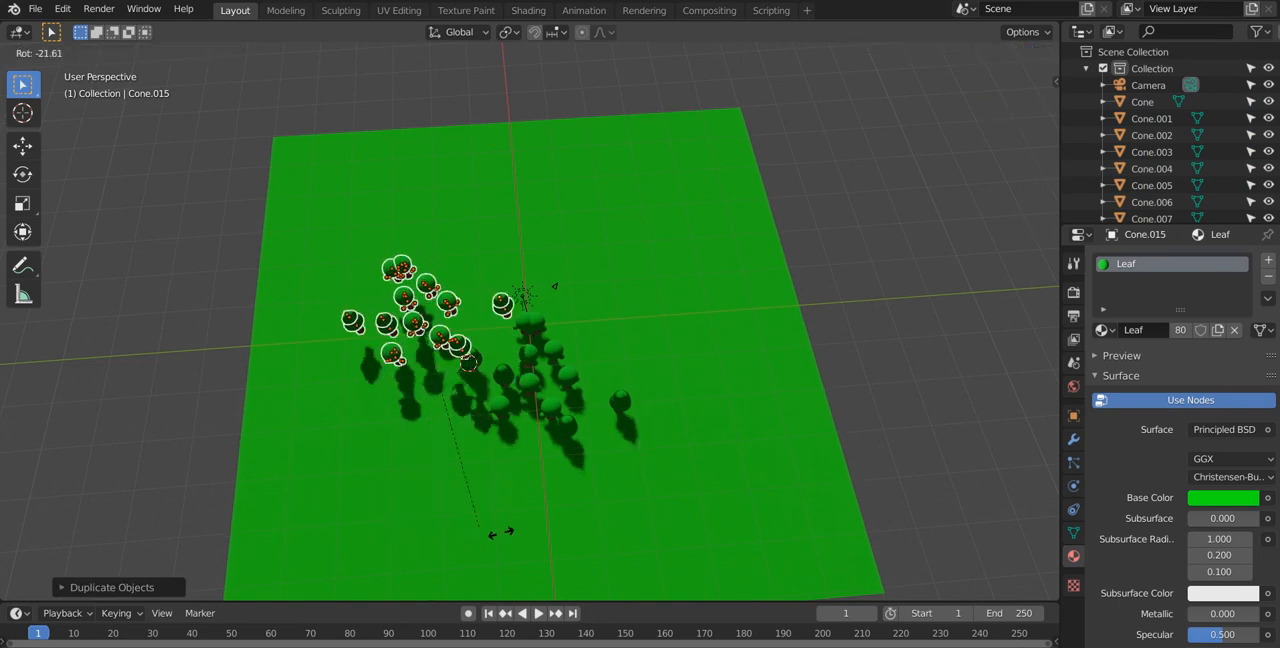
key(z)
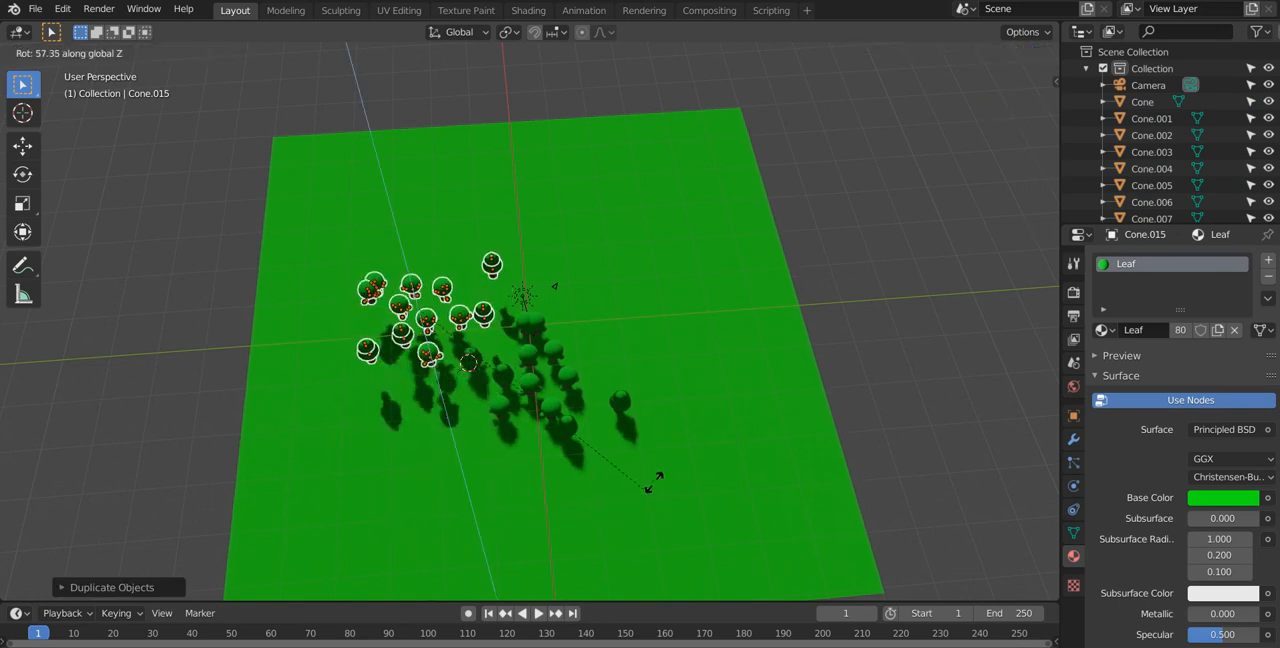
click(615, 534)
Step: Lower the copied tree cluster along the Z axis toward the ground plane
middle_drag(615, 534, 499, 434)
key(g)
key(z)
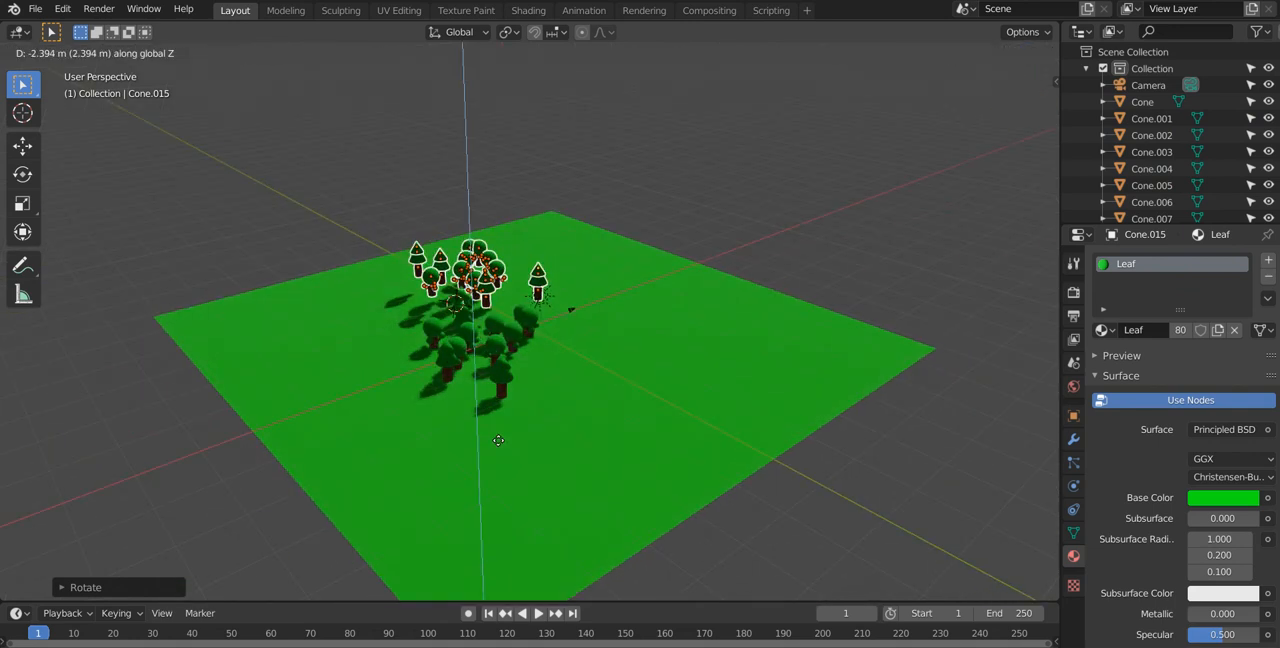
click(497, 447)
middle_drag(497, 447, 461, 397)
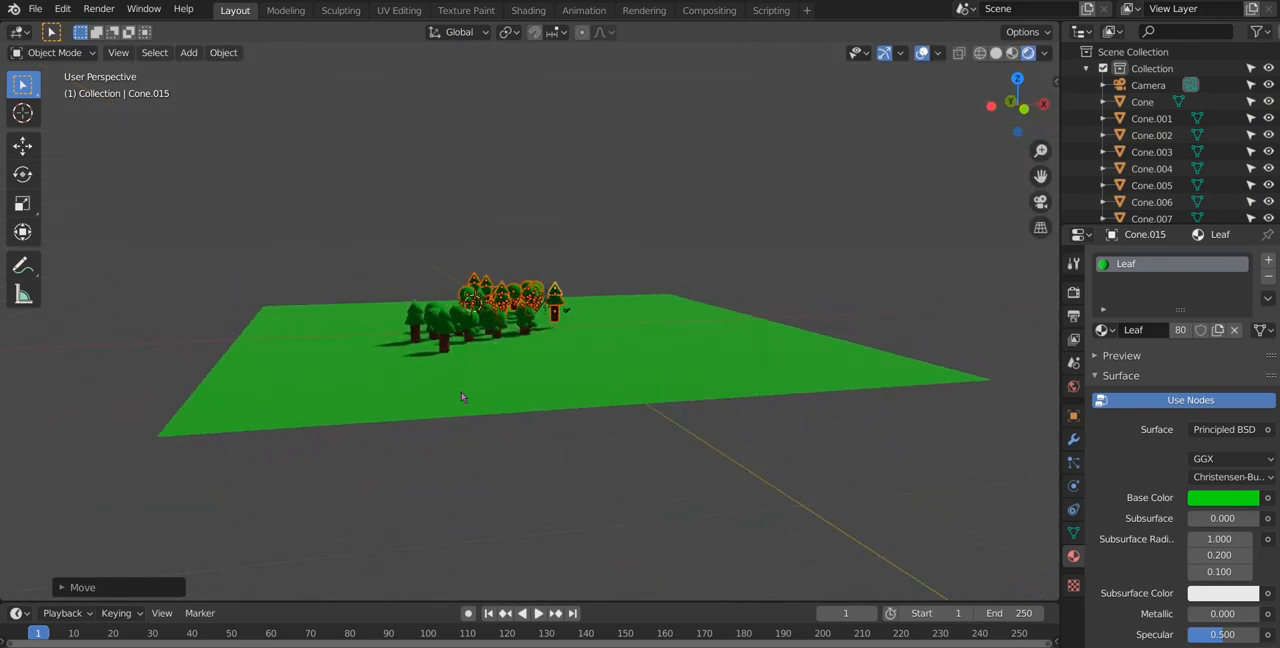
Step: Lower the copied tree cluster along Z by about another 1.5 m so the trunks meet the ground
click(553, 241)
key(ctrl+z)
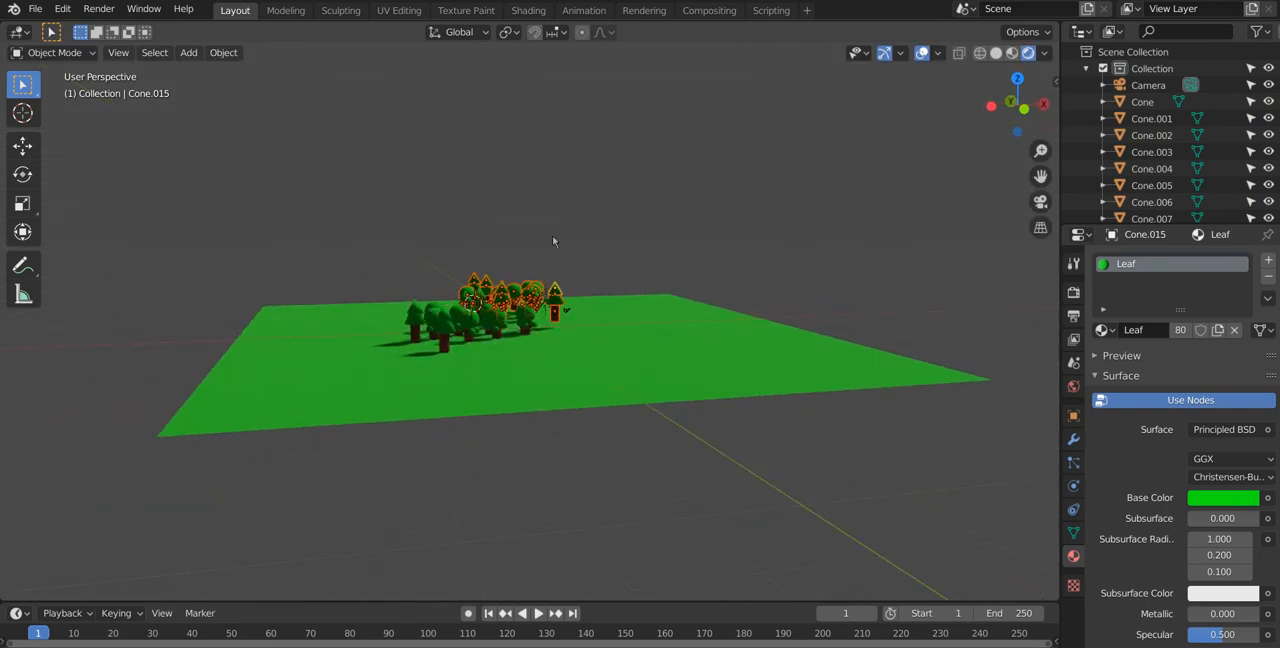
key(g)
key(z)
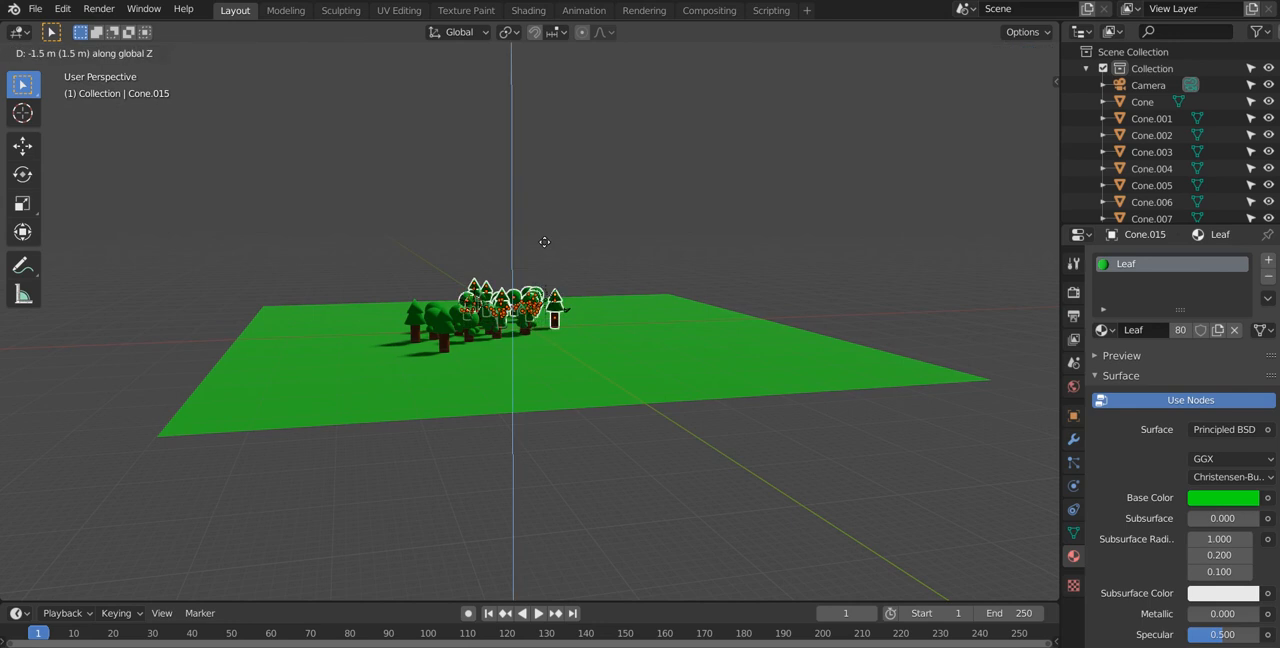
click(544, 241)
middle_drag(540, 255, 525, 318)
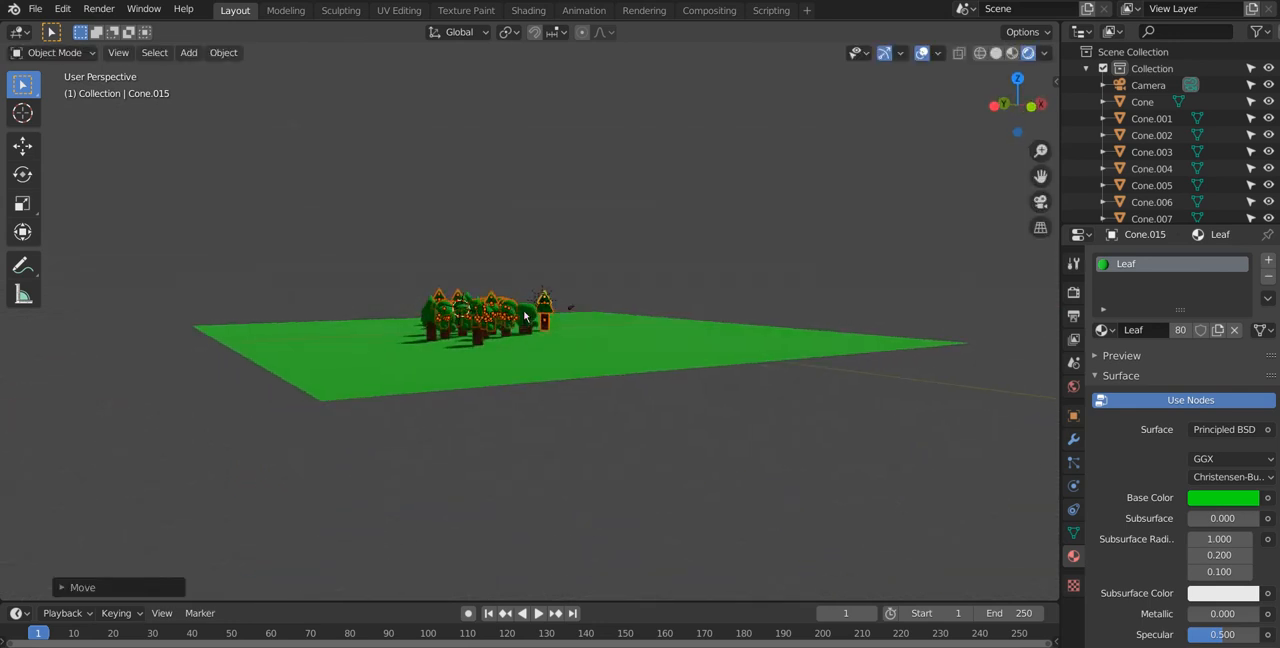
Step: Select all the trees in both clusters, leaving the ground plane unselected
drag(394, 216, 553, 373)
drag(379, 360, 380, 362)
middle_drag(380, 362, 460, 506)
Step: Try to duplicate both tree clusters with an unconstrained move across the ground, and undo the duplication
key(shift+d)
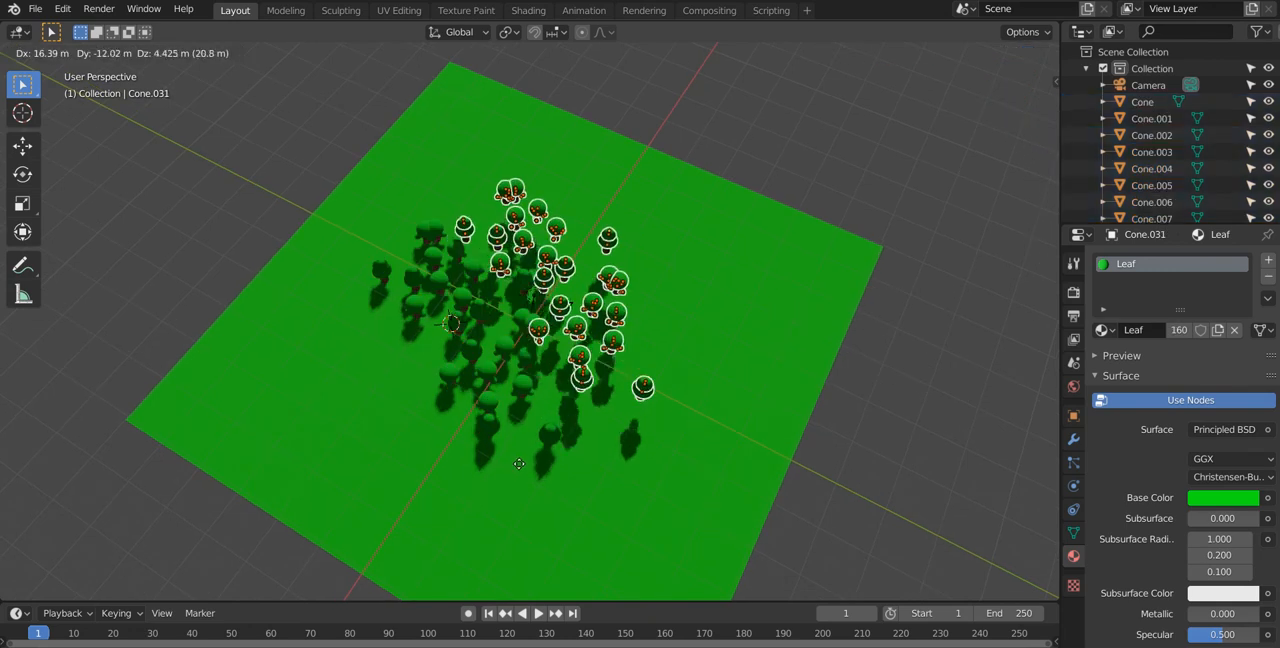
click(506, 474)
middle_drag(530, 455, 462, 396)
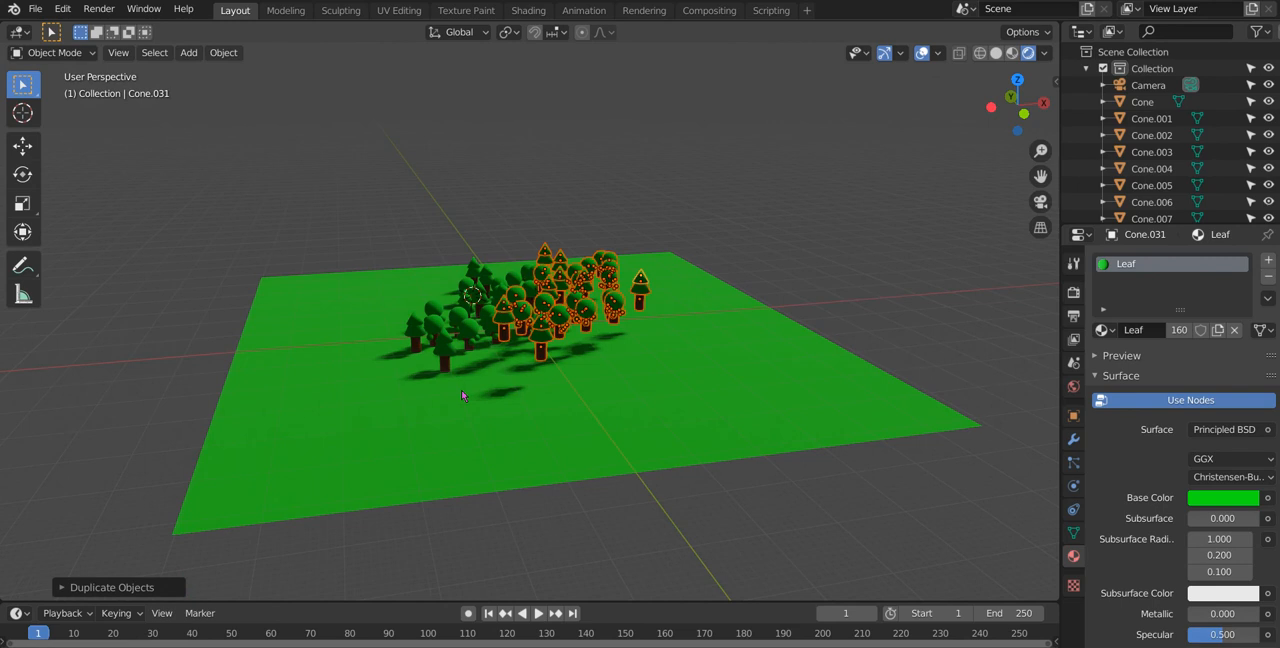
key(ctrl+z)
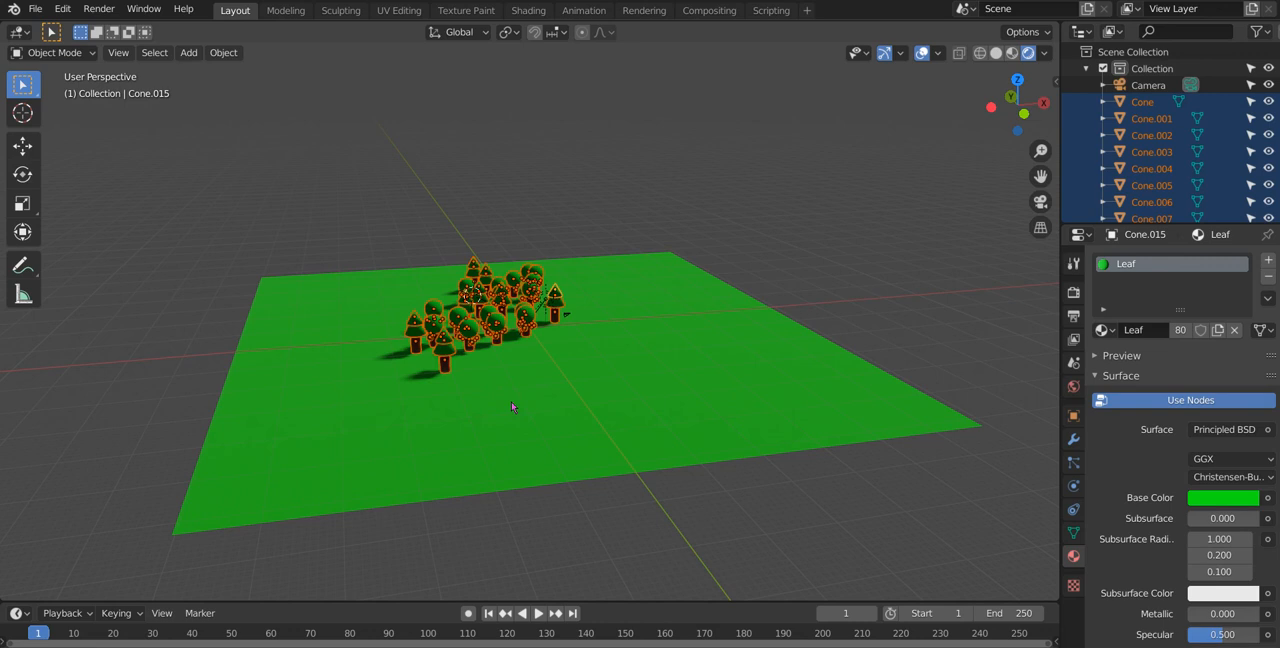
Step: Duplicate the selected tree clusters and move the copies about 10 m in the positive X direction
key(shift+d)
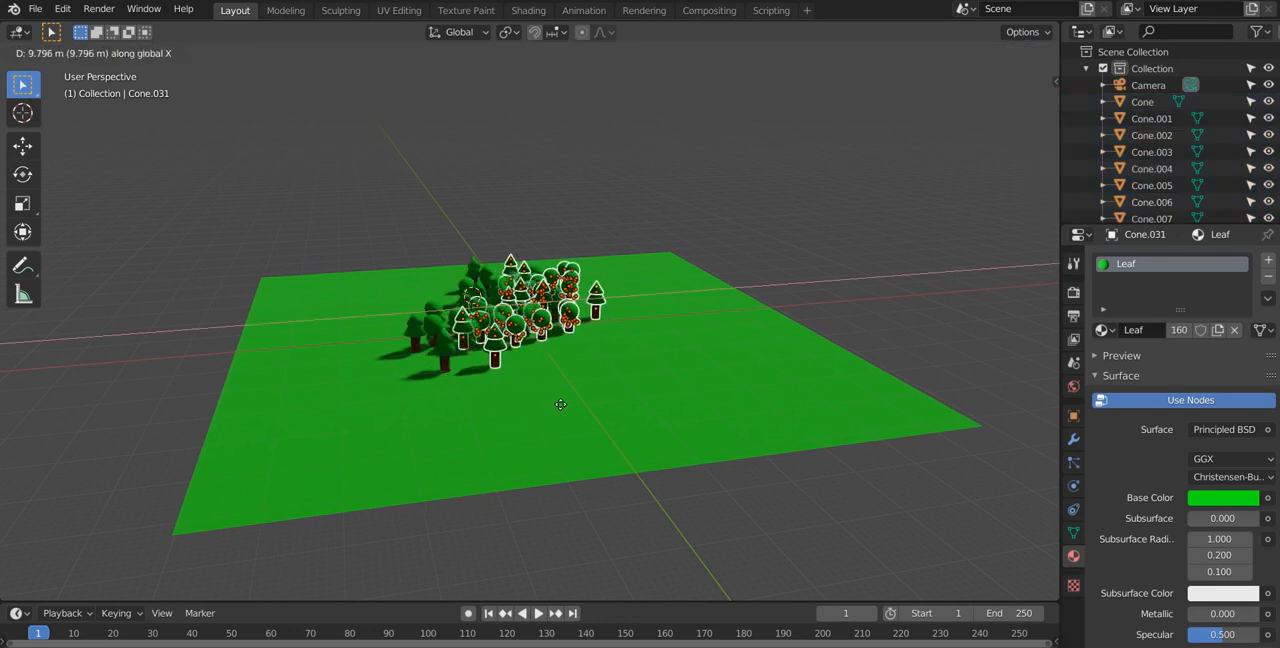
click(564, 400)
middle_drag(569, 449, 614, 552)
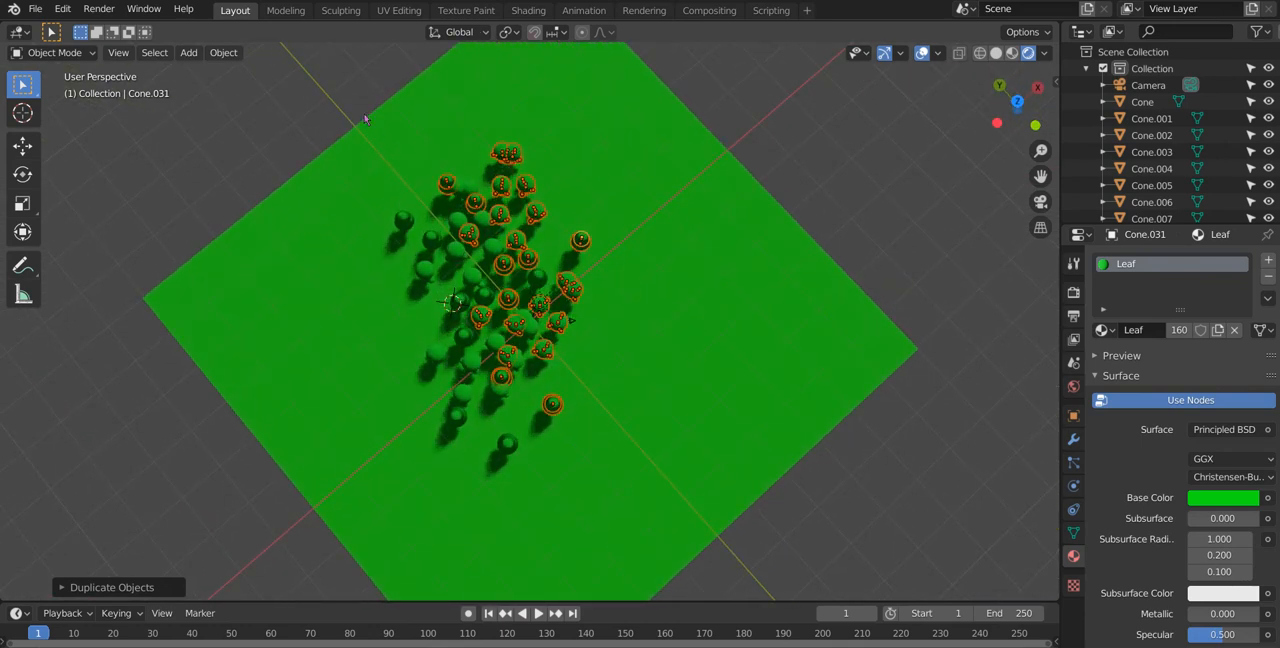
Step: Select all the trees, duplicate them and move the copies about 35 m in the negative Y direction
drag(452, 256, 555, 511)
middle_drag(452, 302, 431, 194)
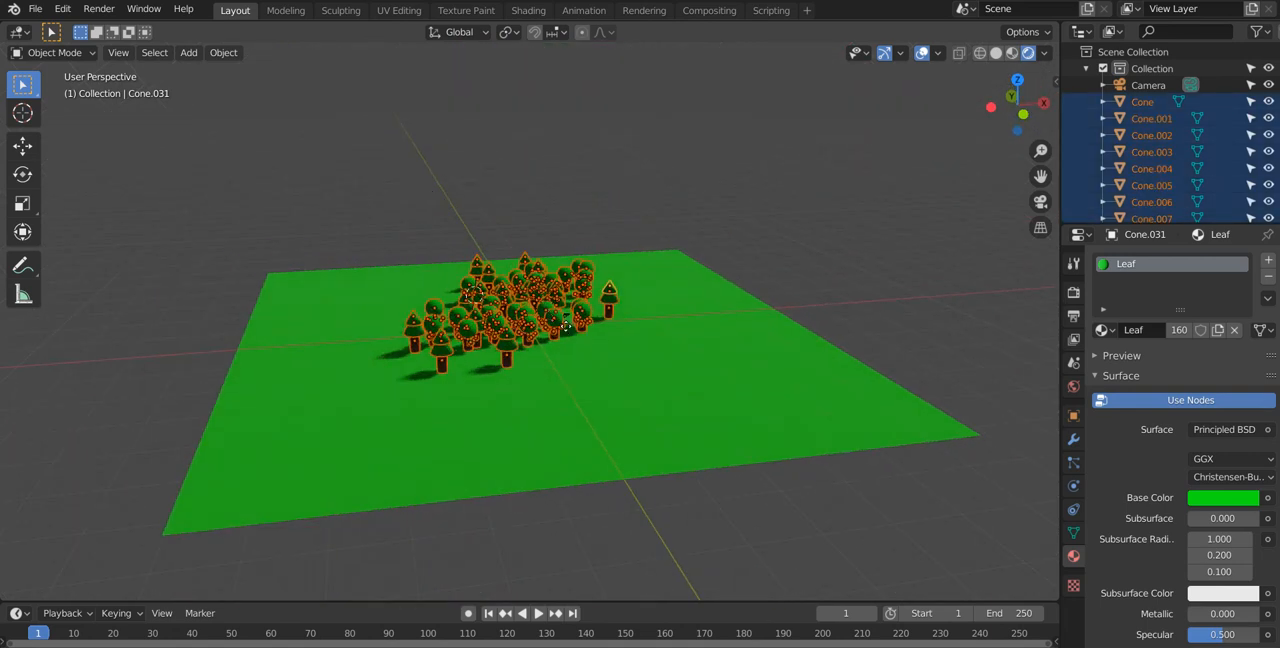
key(shift+d)
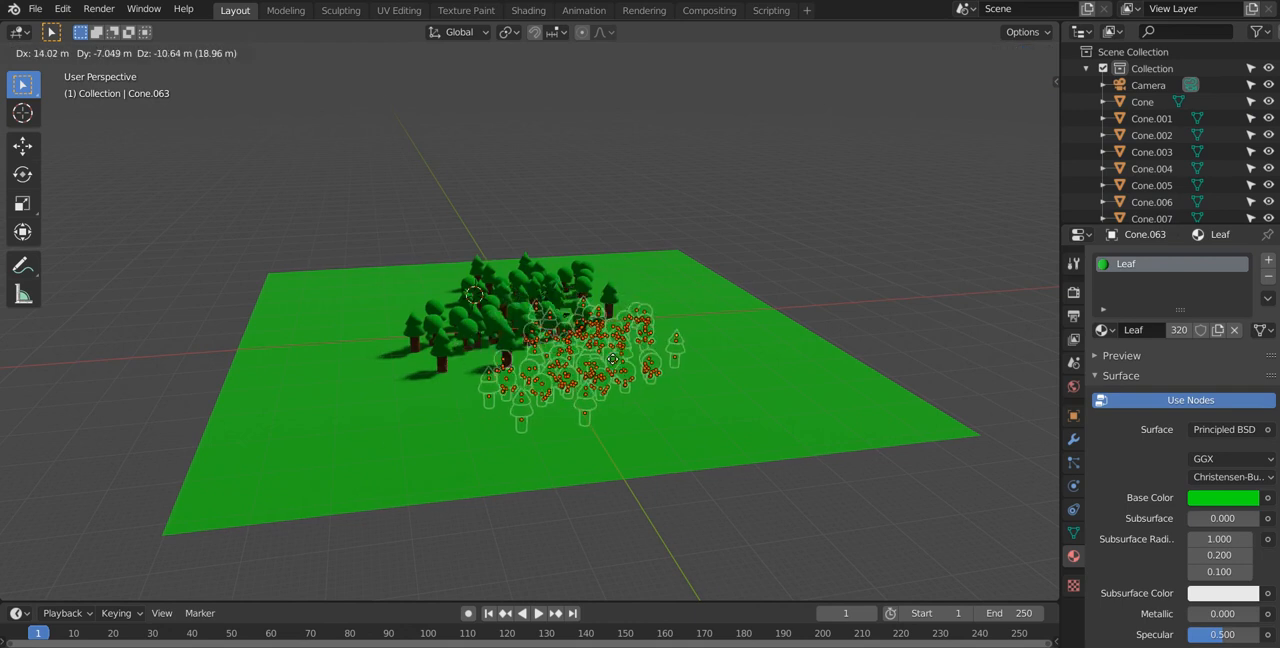
key(y)
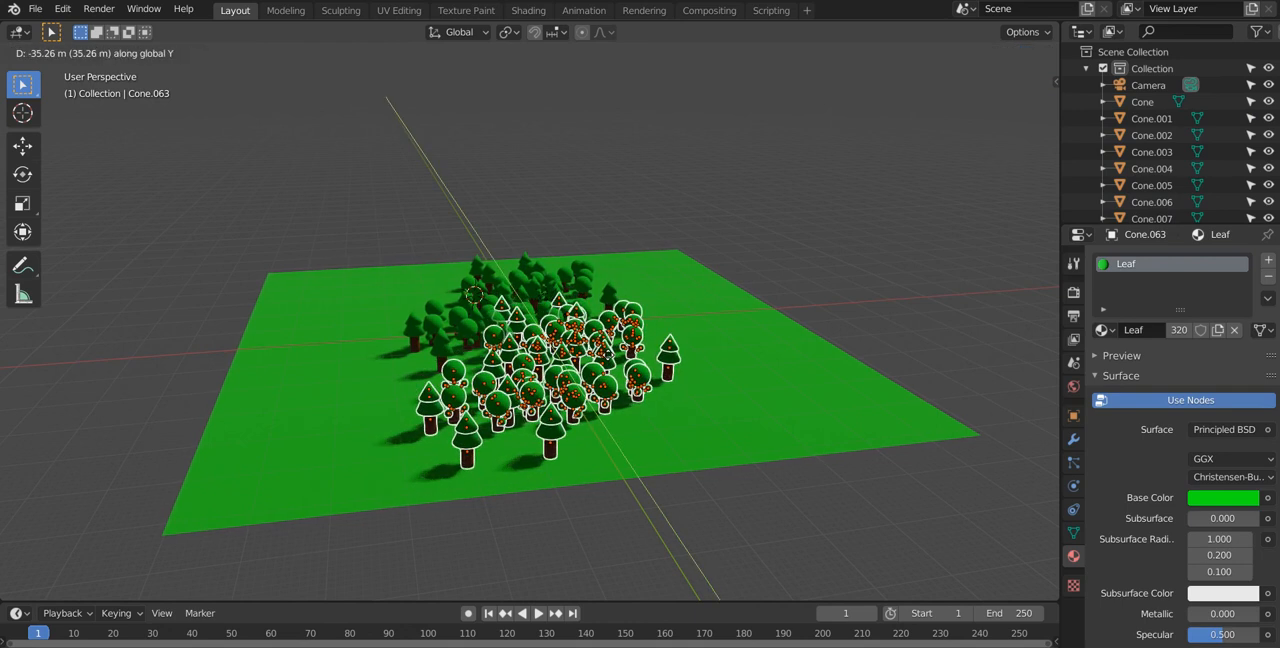
click(607, 354)
middle_drag(685, 480, 720, 531)
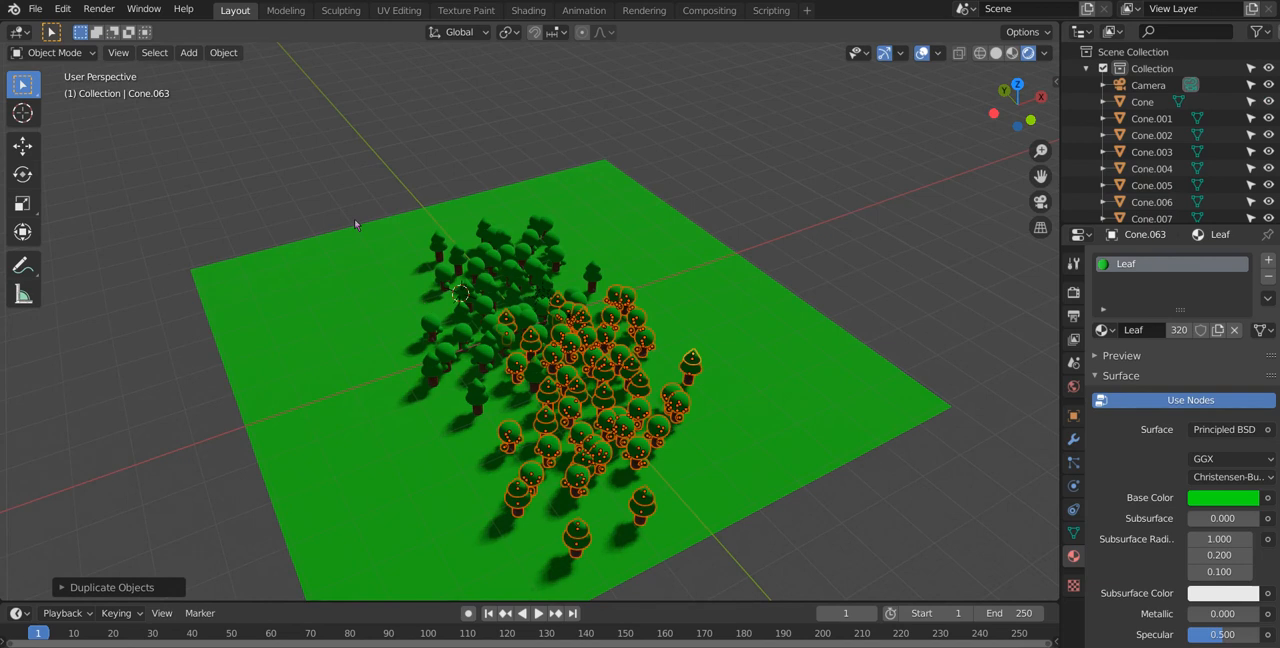
Step: Select the whole forest, duplicate it about 33 m in the negative X direction, and clear the selection
drag(357, 171, 546, 466)
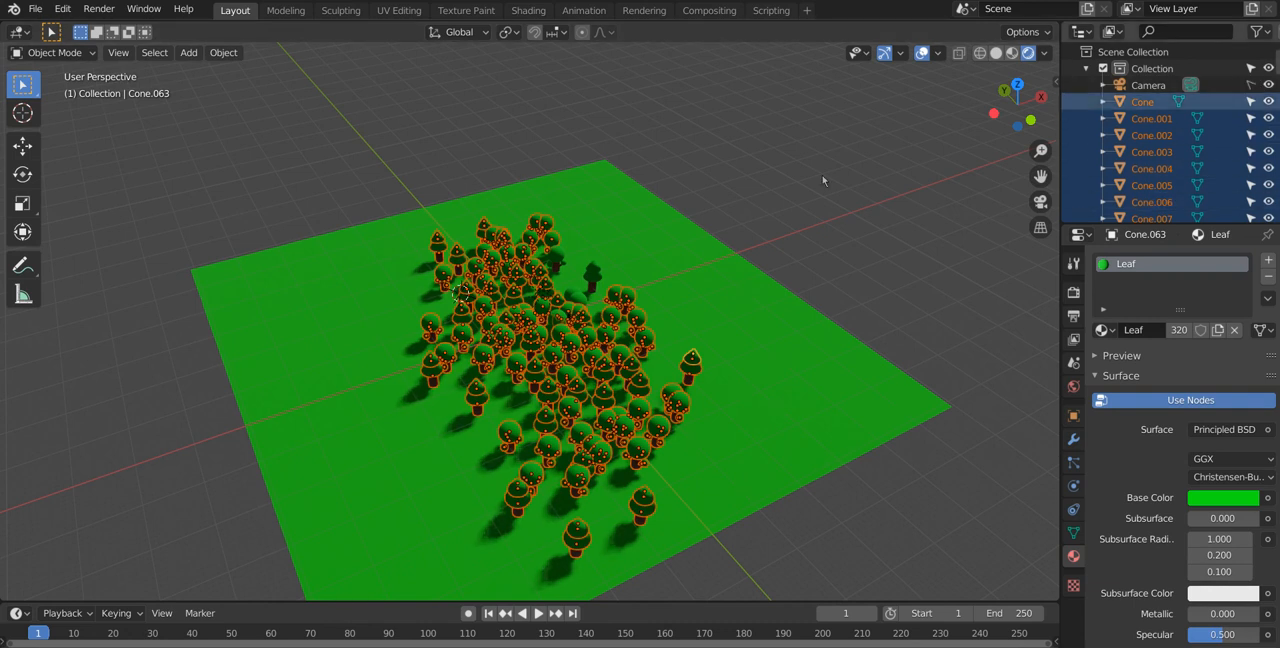
drag(316, 170, 754, 550)
middle_drag(236, 232, 519, 273)
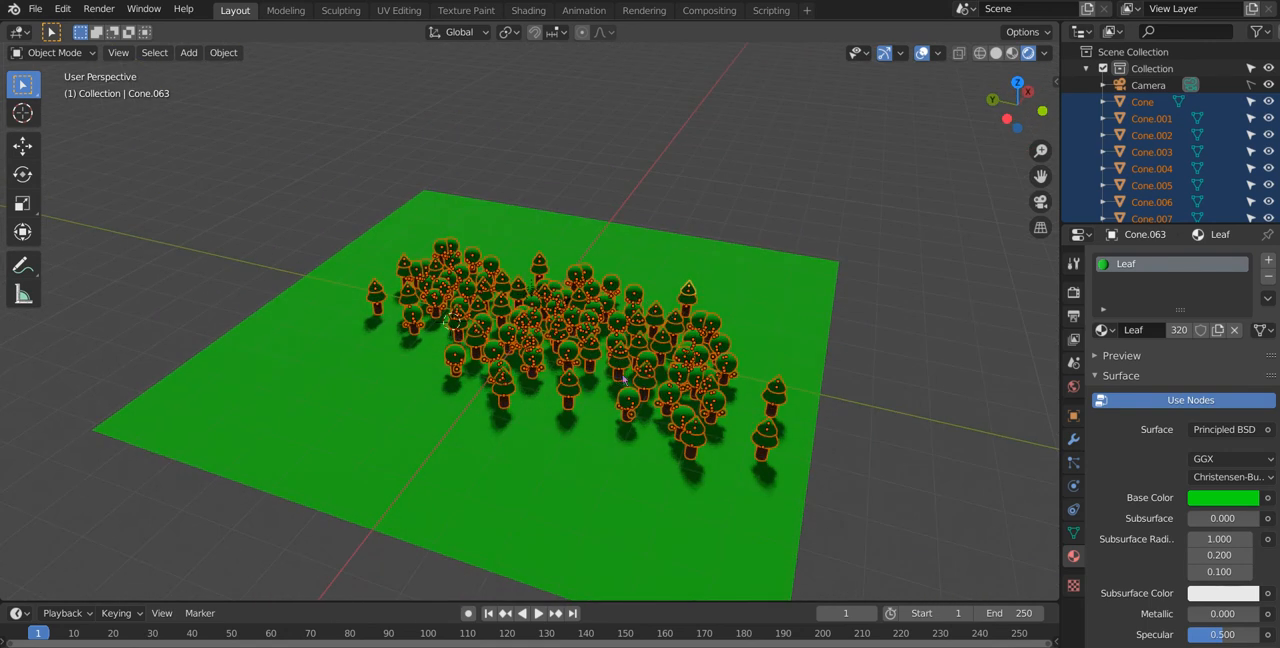
key(shift+d)
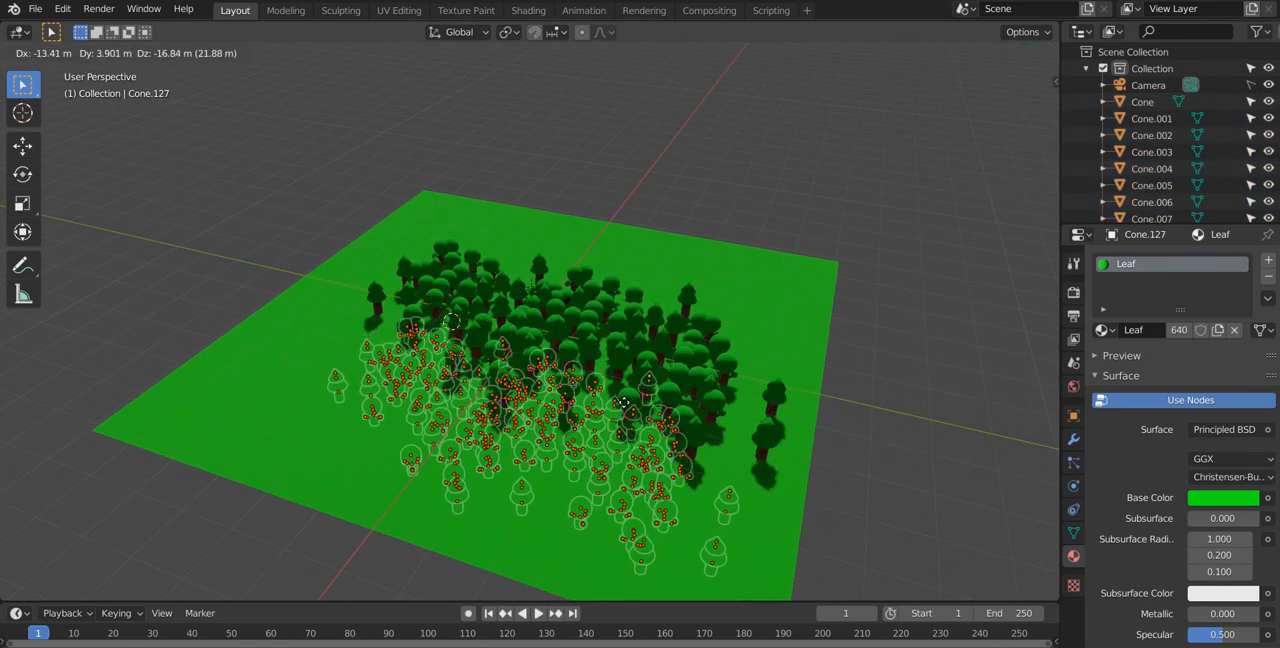
key(x)
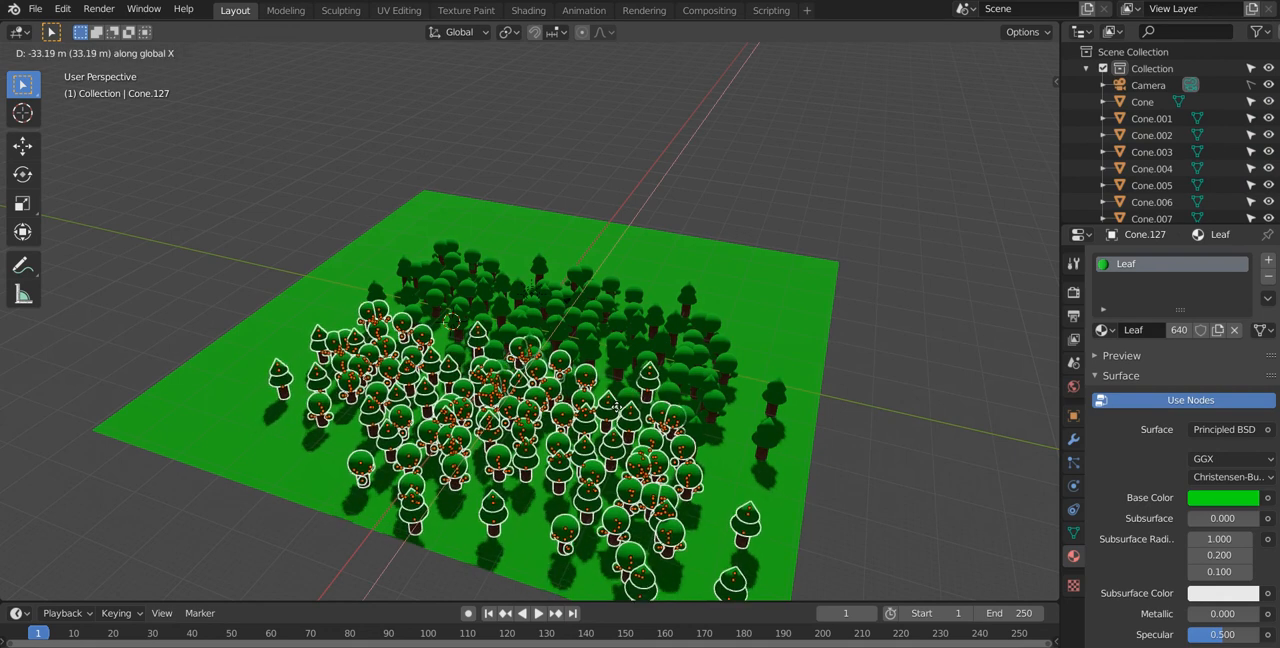
click(632, 400)
middle_drag(670, 408, 476, 407)
click(575, 131)
Step: Switch to the camera view and select the camera by its frame
middle_drag(380, 409, 690, 372)
scroll(686, 421, up, 3)
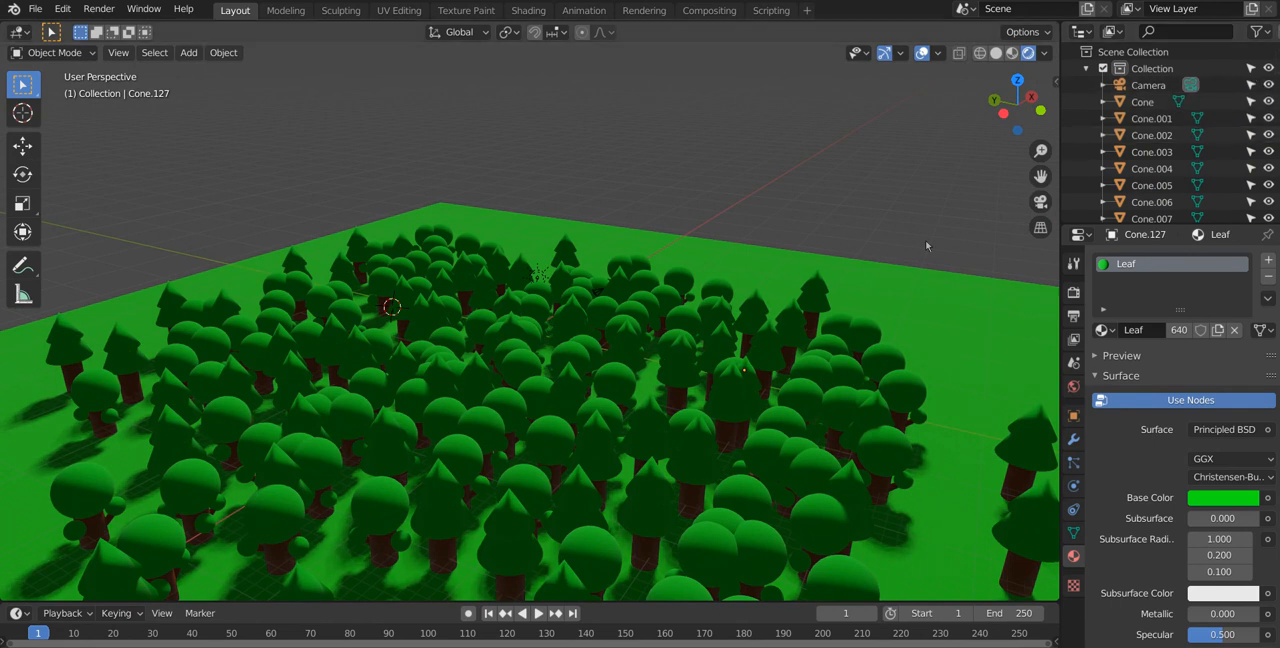
click(1040, 201)
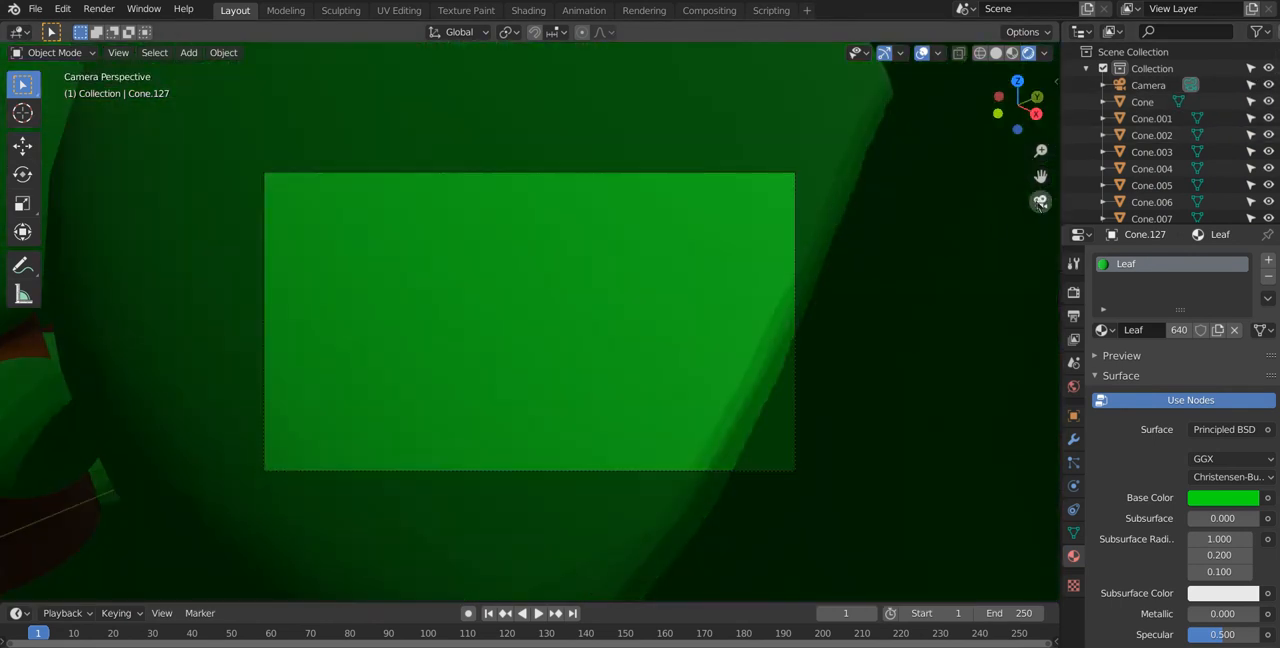
click(791, 292)
click(794, 300)
click(796, 310)
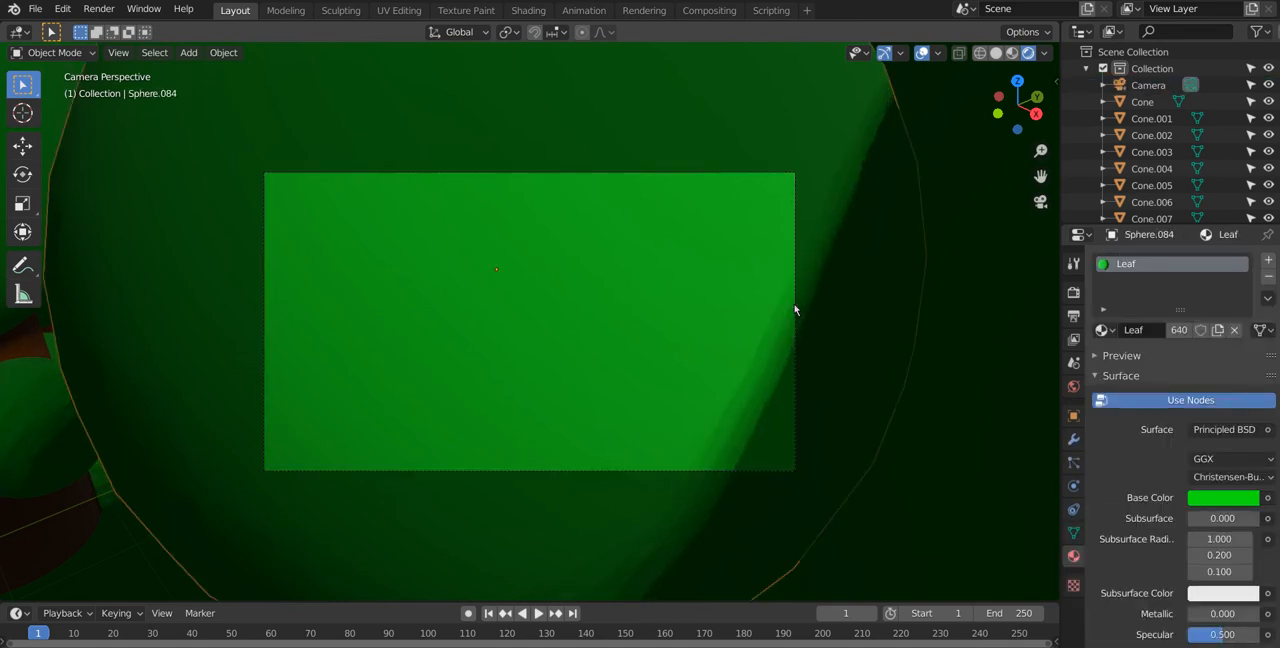
click(797, 310)
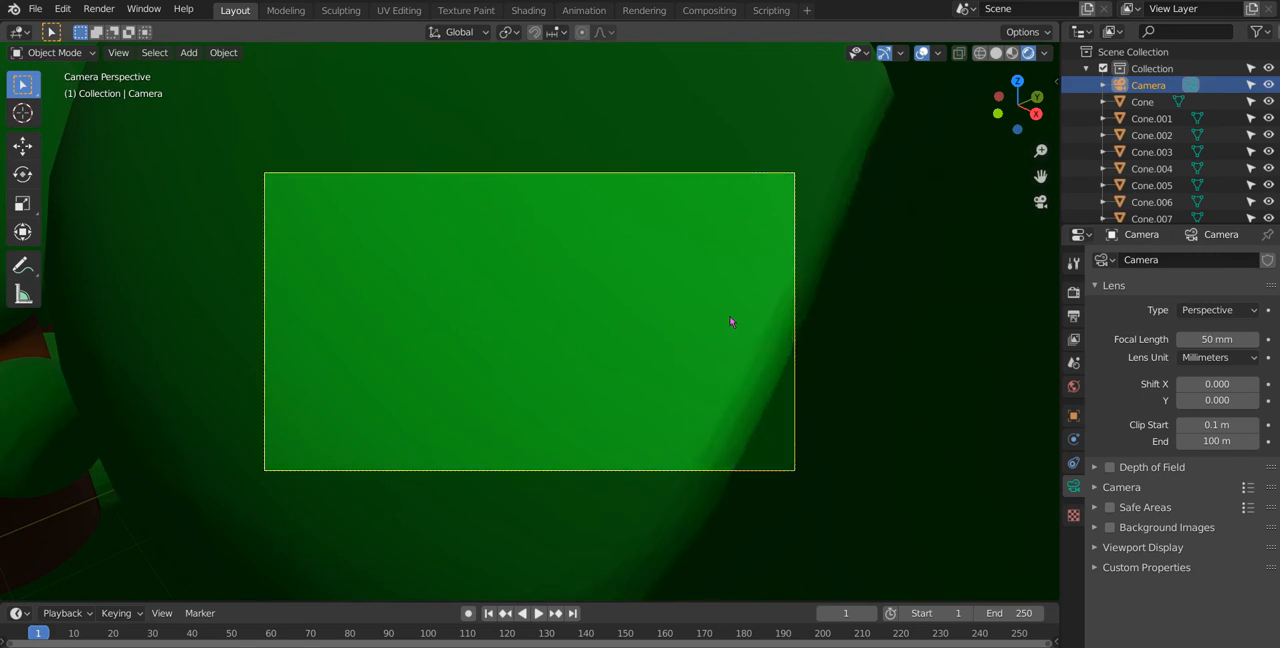
Step: Move the camera about 46 m backward along its local Z axis so it frames the forest
key(g)
key(z)
key(z)
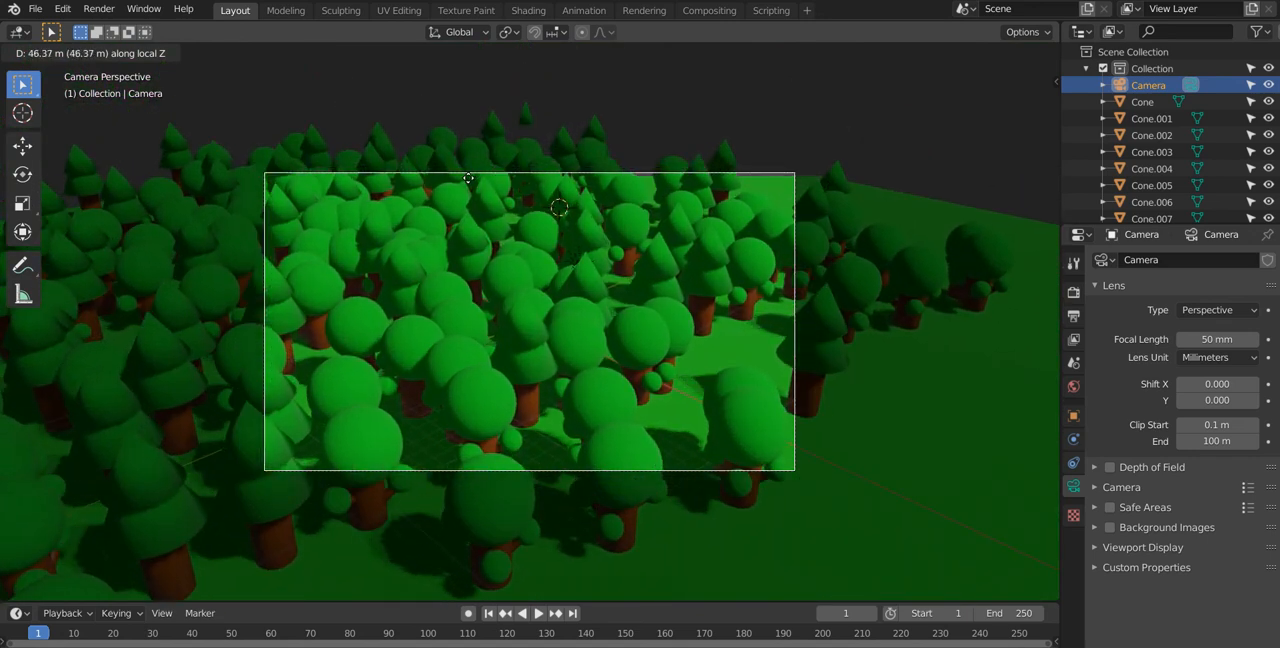
click(468, 178)
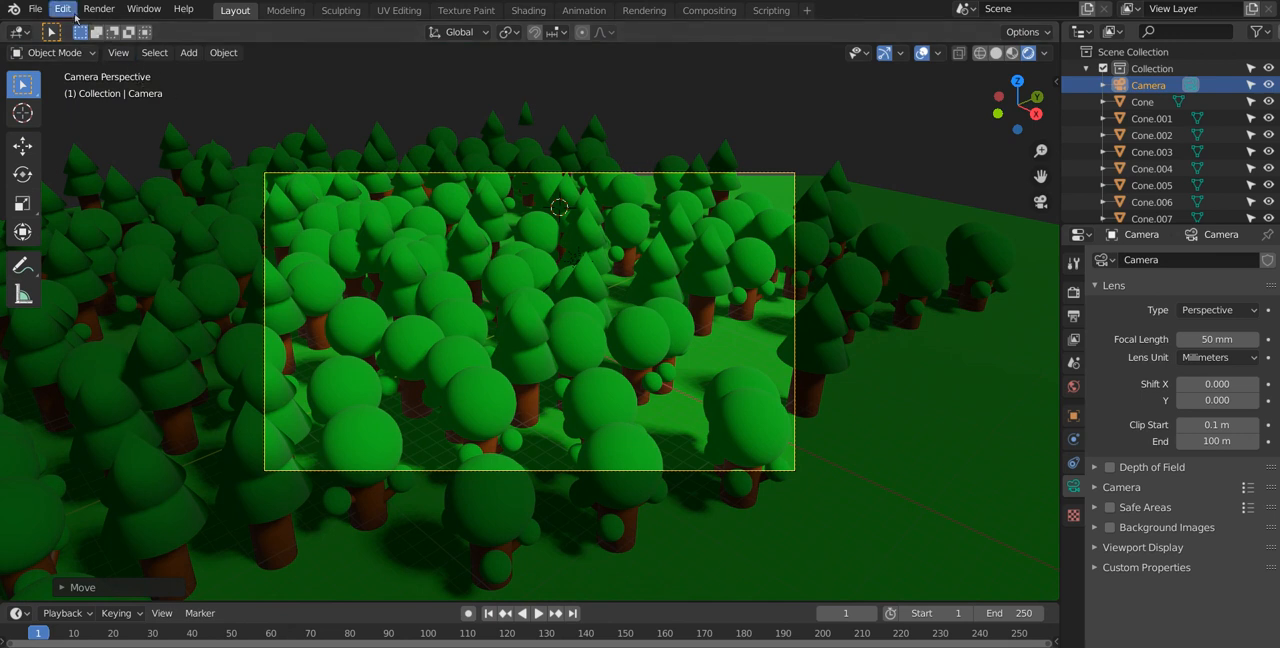
click(66, 10)
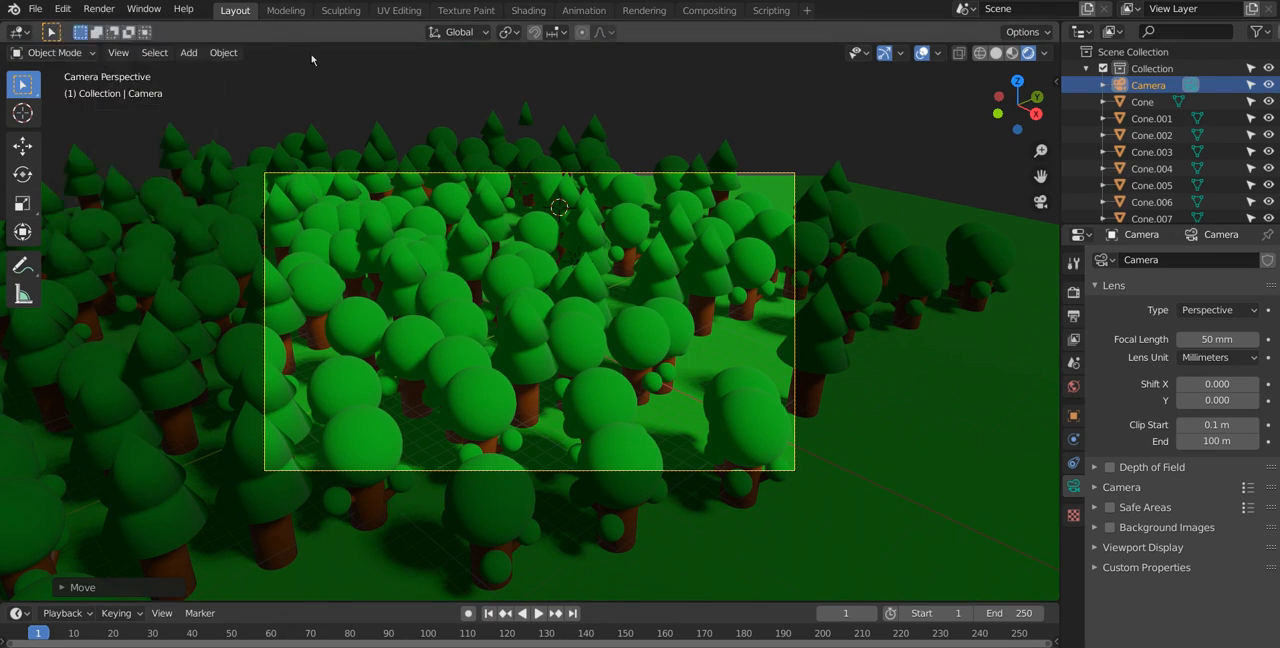
click(330, 180)
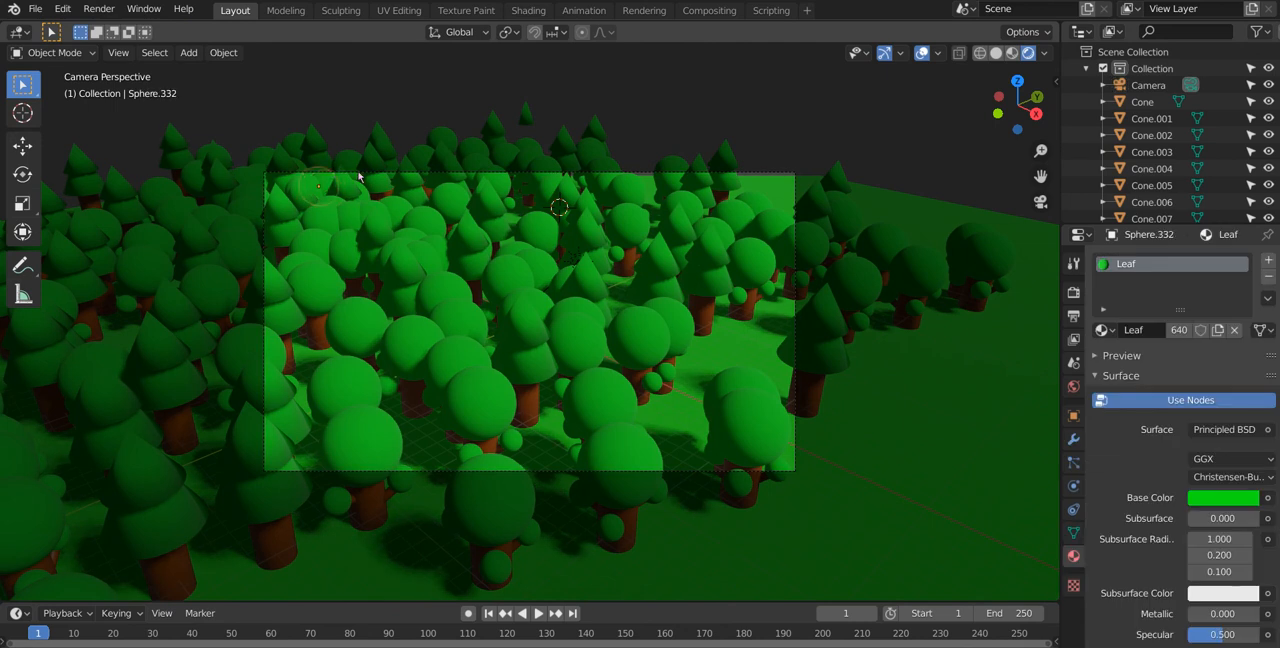
click(491, 175)
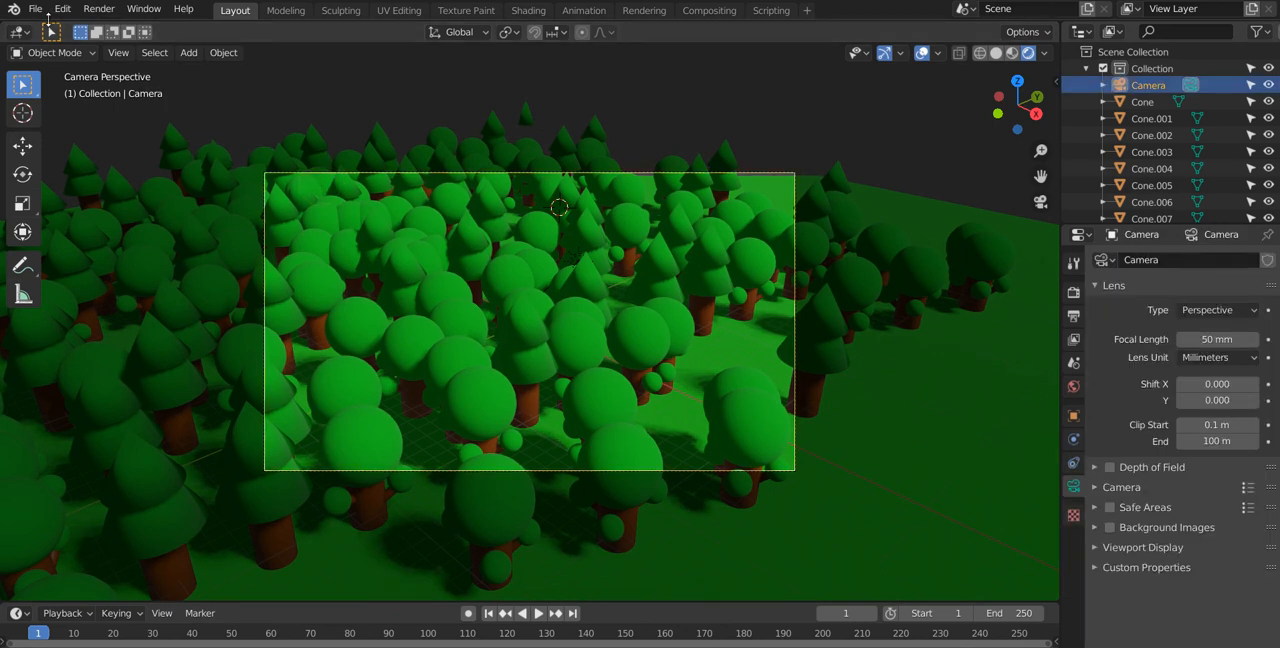
click(60, 9)
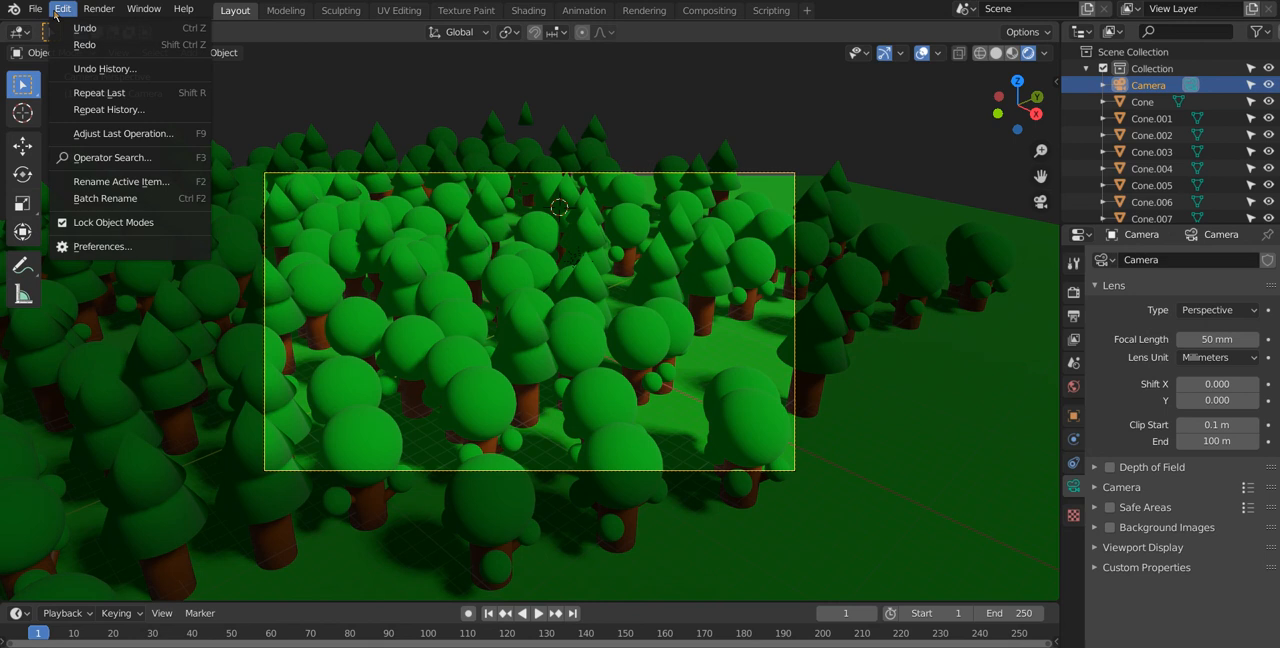
click(58, 9)
click(35, 9)
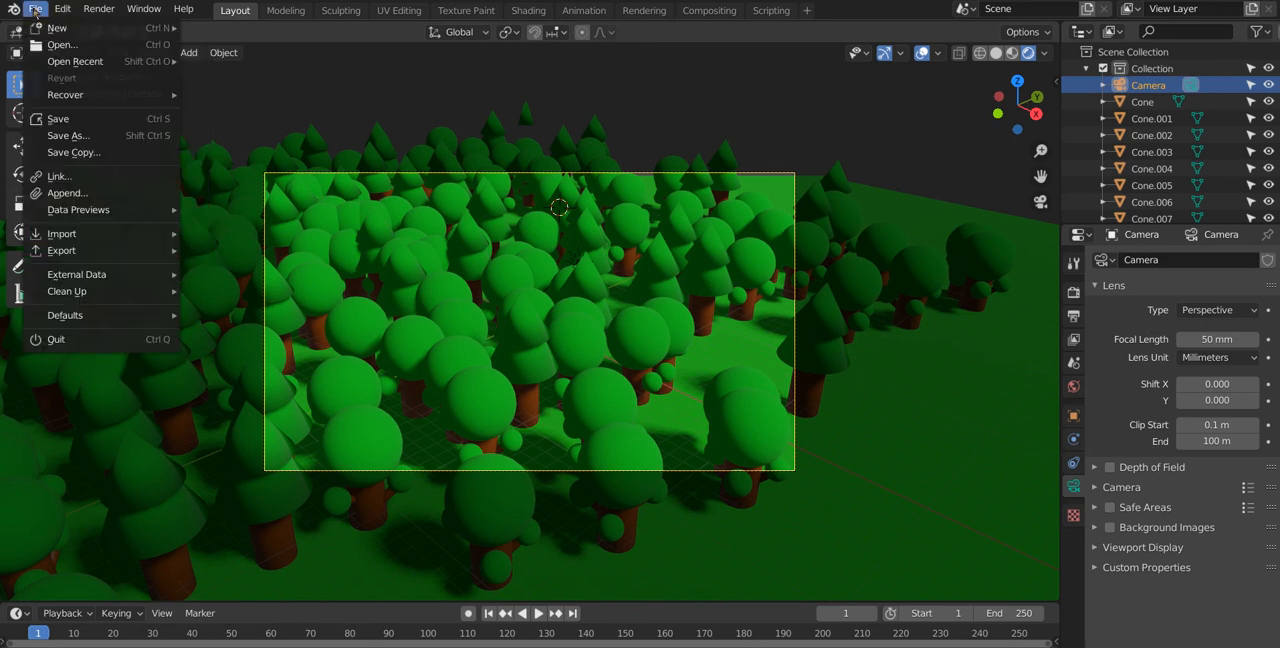
click(40, 12)
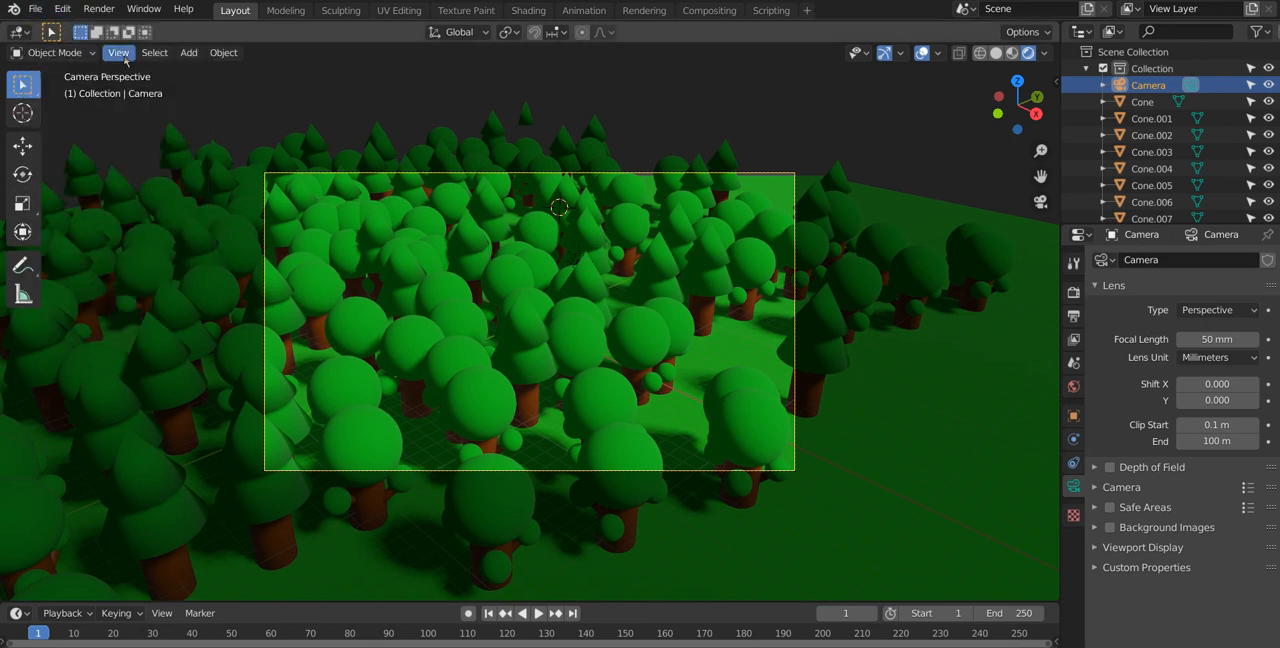
middle_drag(434, 197, 451, 200)
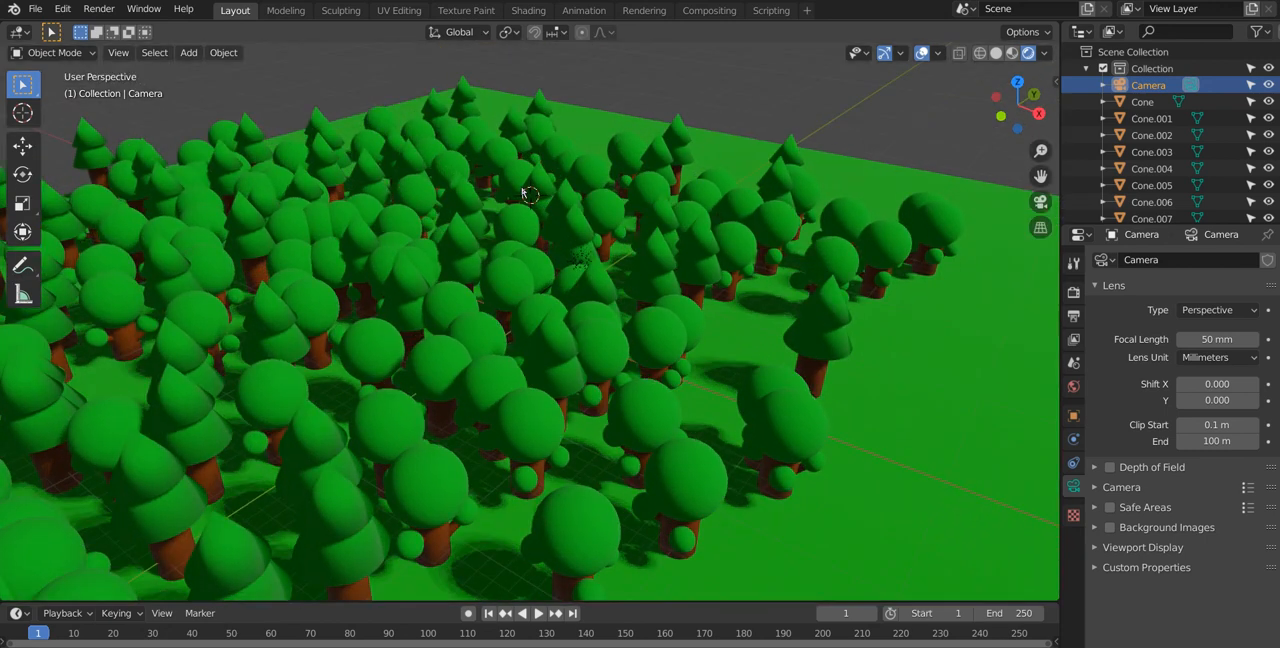
key(KP_0)
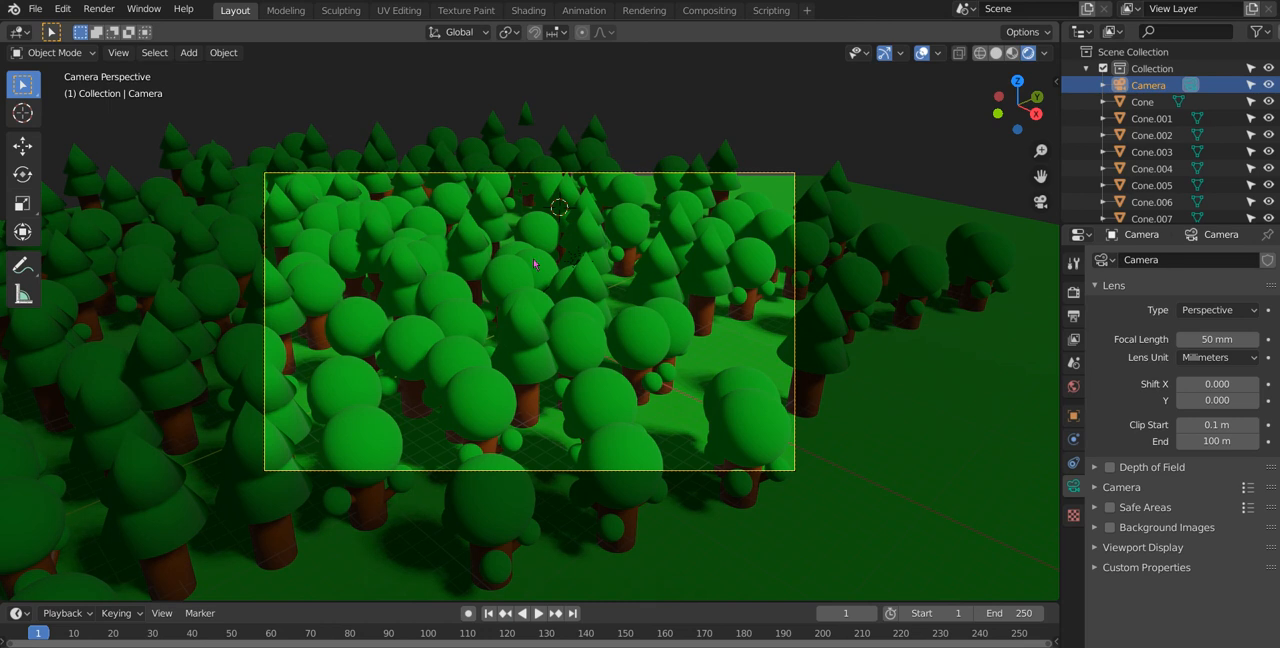
Step: Reposition the camera with Walk Navigation to frame the forest with the horizon above it, and clear the selection
key(q)
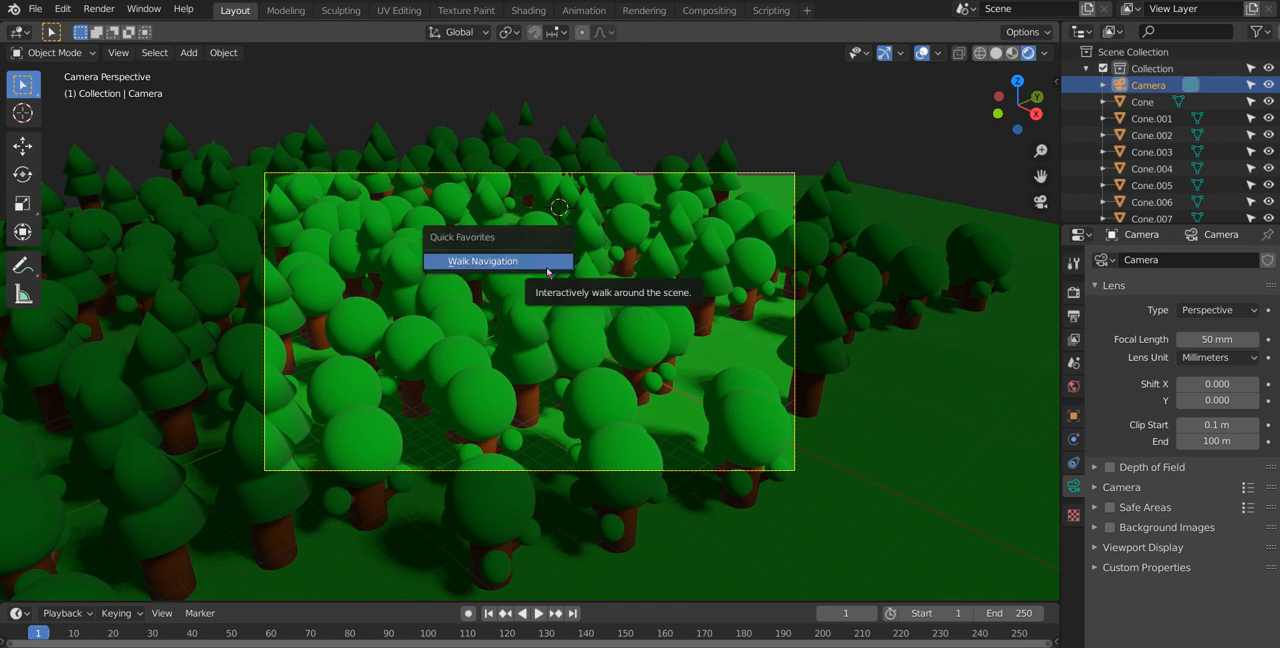
click(490, 261)
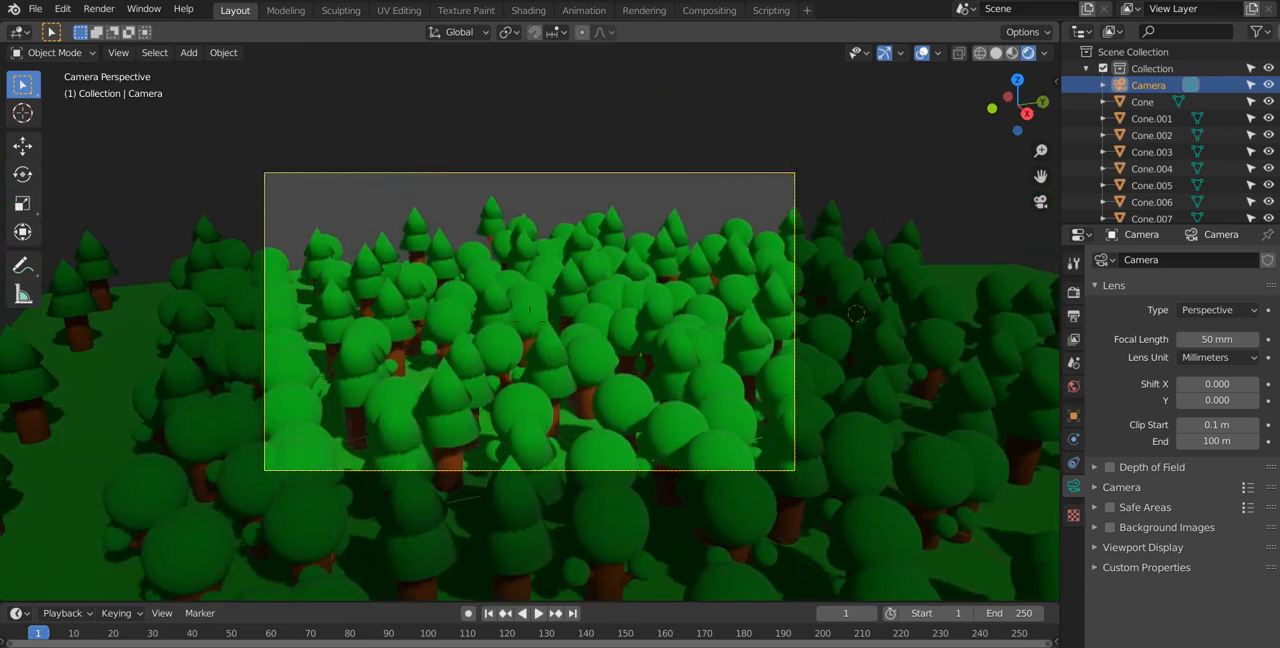
key(d)
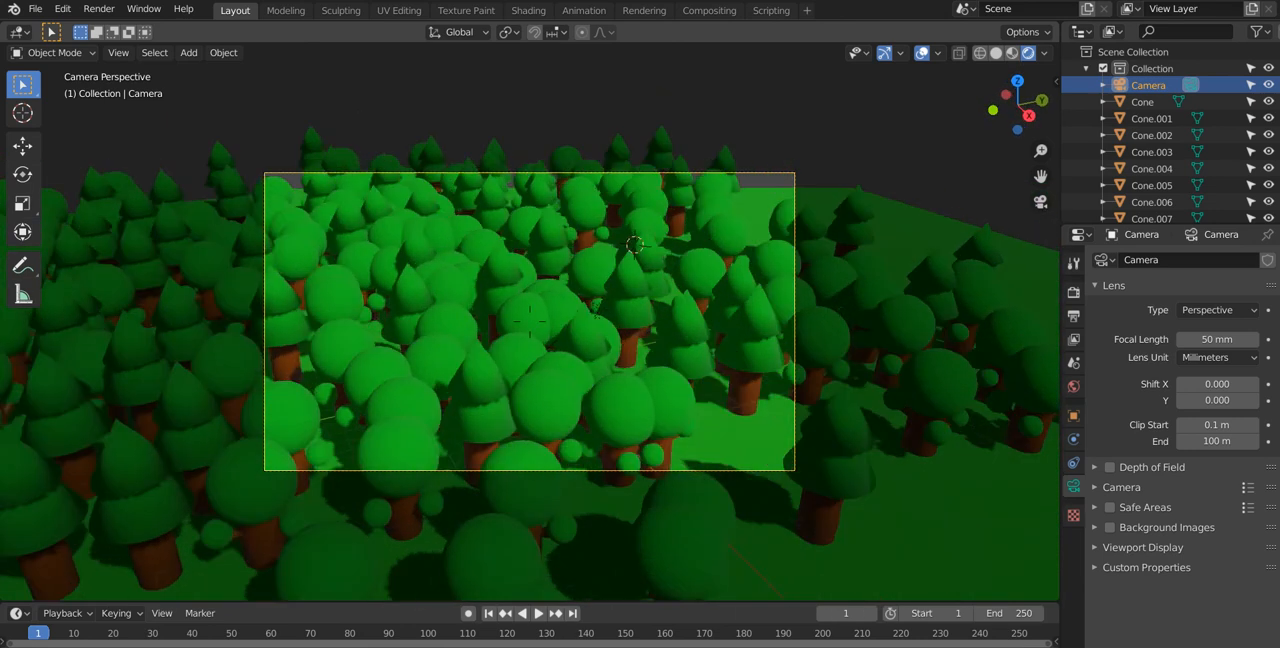
key(a)
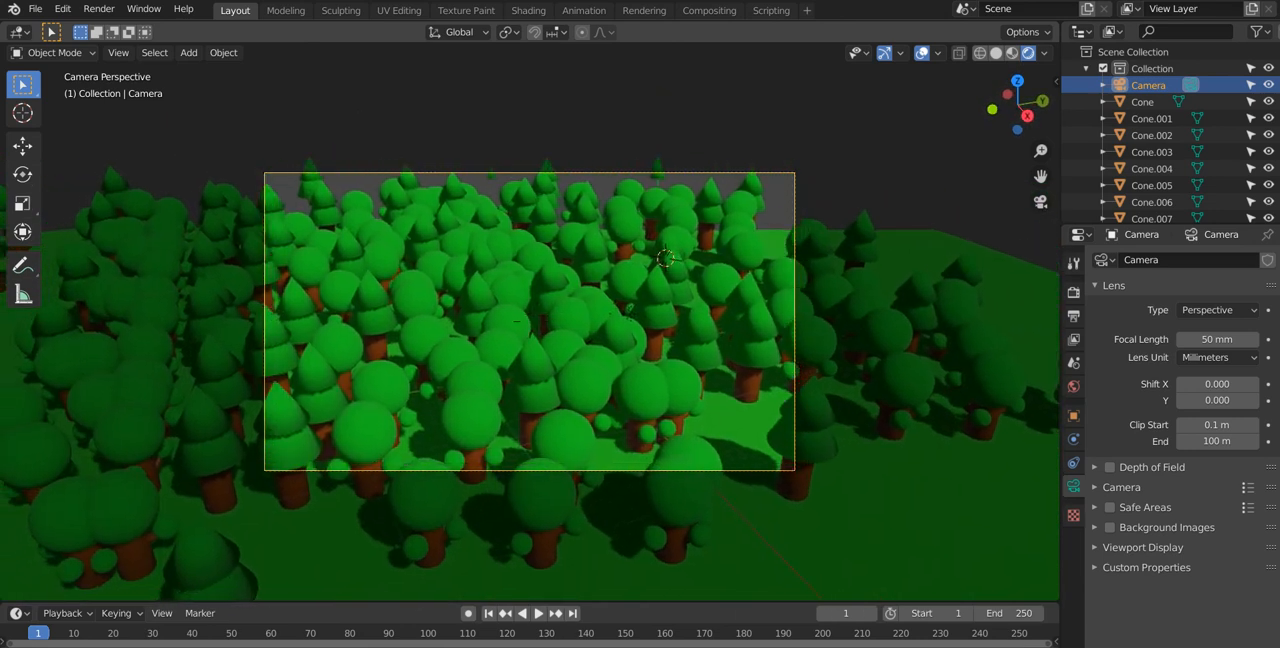
click(530, 325)
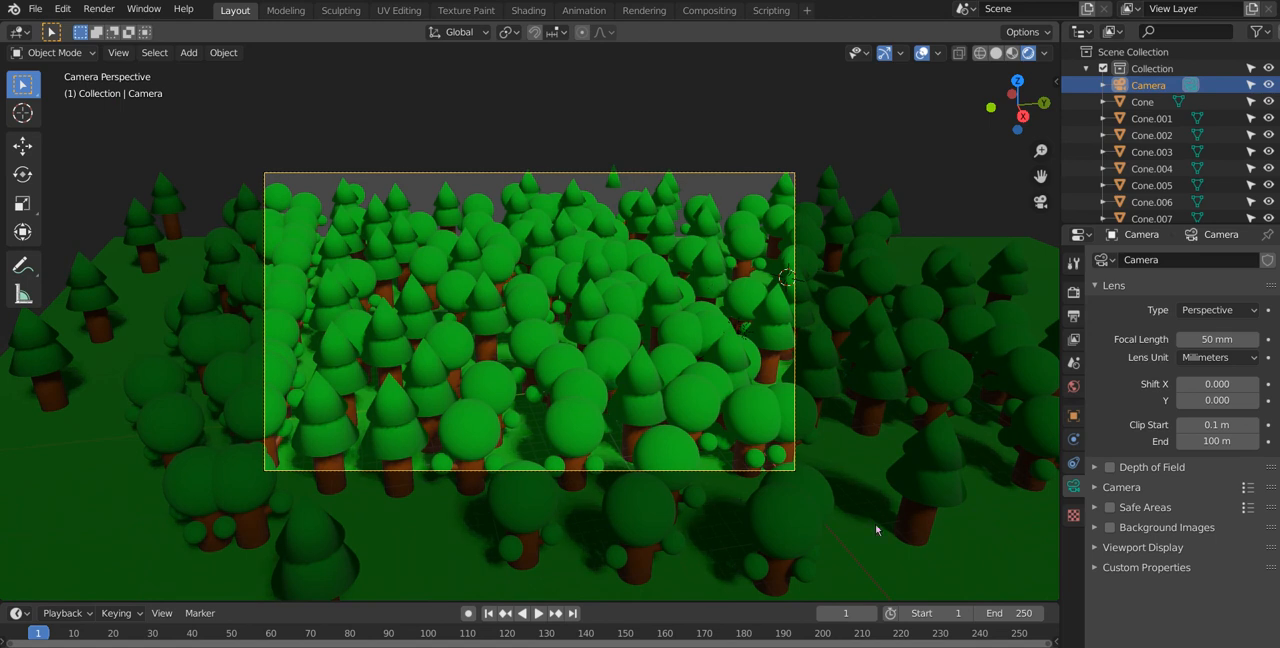
key(alt+a)
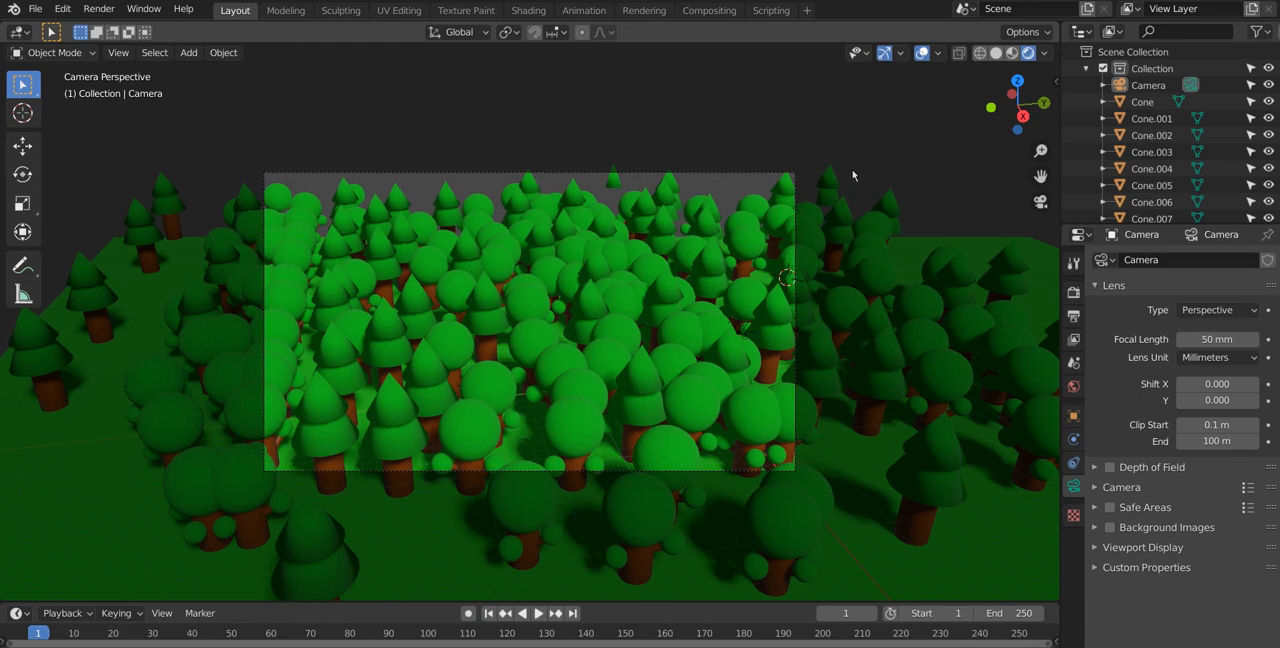
Step: Set the render output folder to Pictures inside the Blender Projects folder
click(1073, 462)
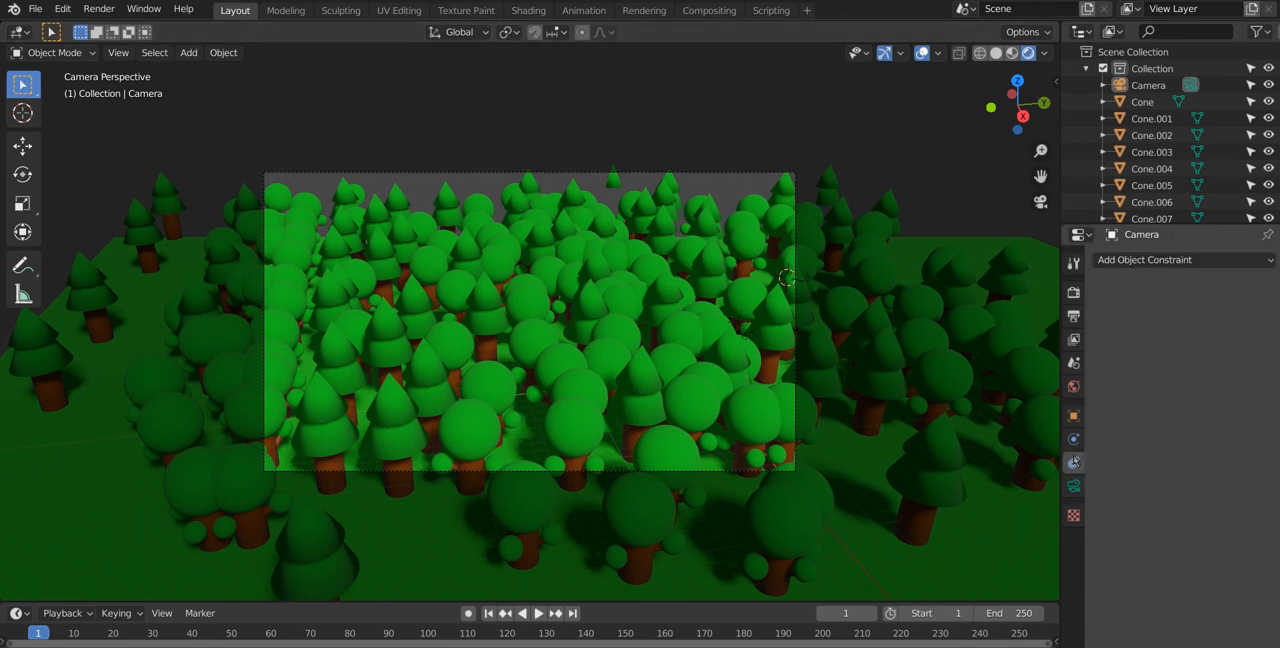
click(1073, 316)
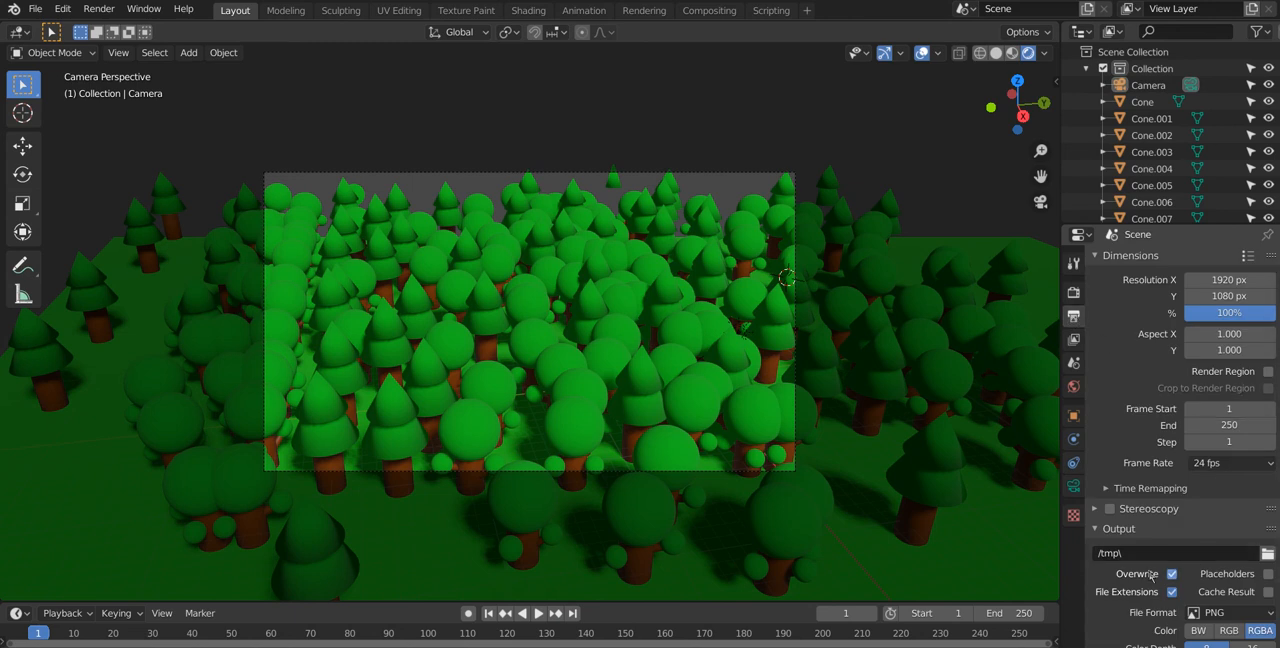
scroll(1183, 512, down, 2)
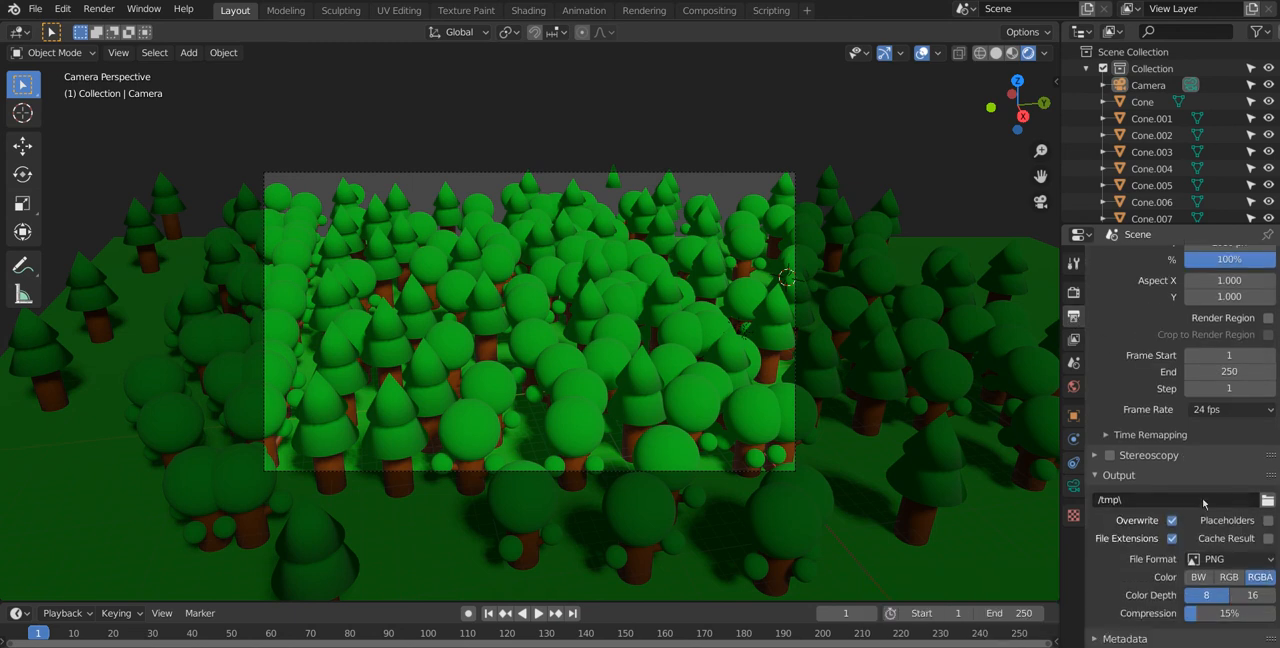
click(1267, 499)
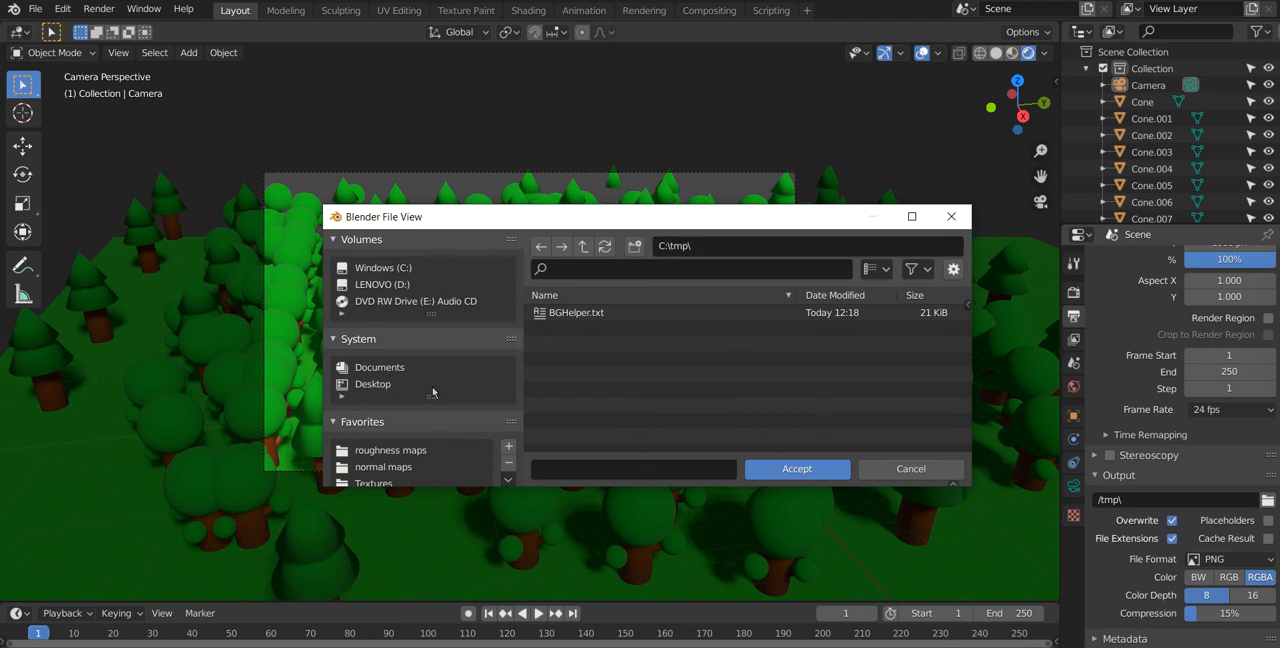
scroll(433, 392, down, 5)
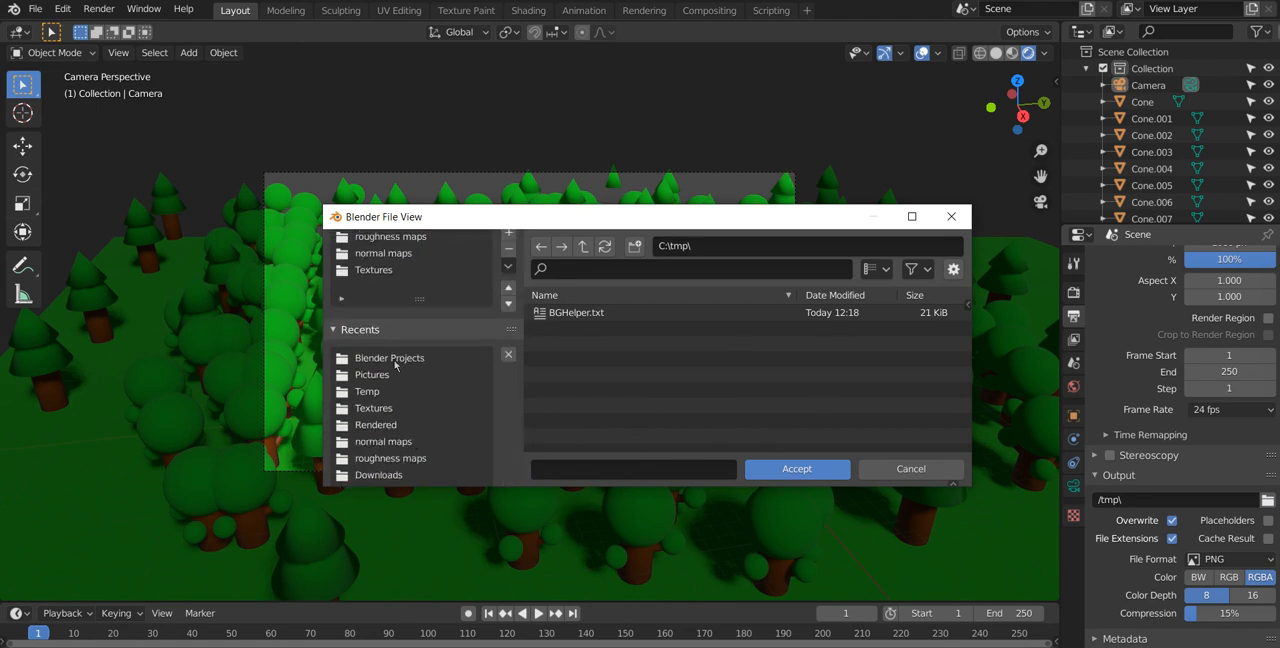
click(376, 370)
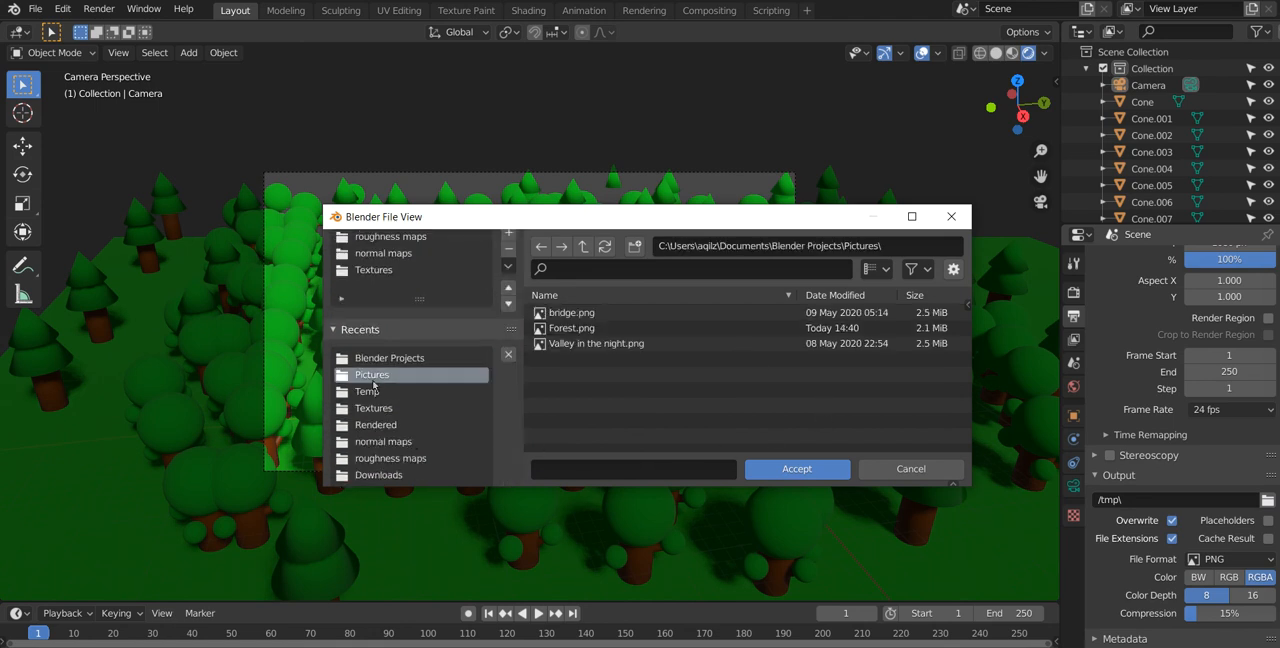
click(845, 470)
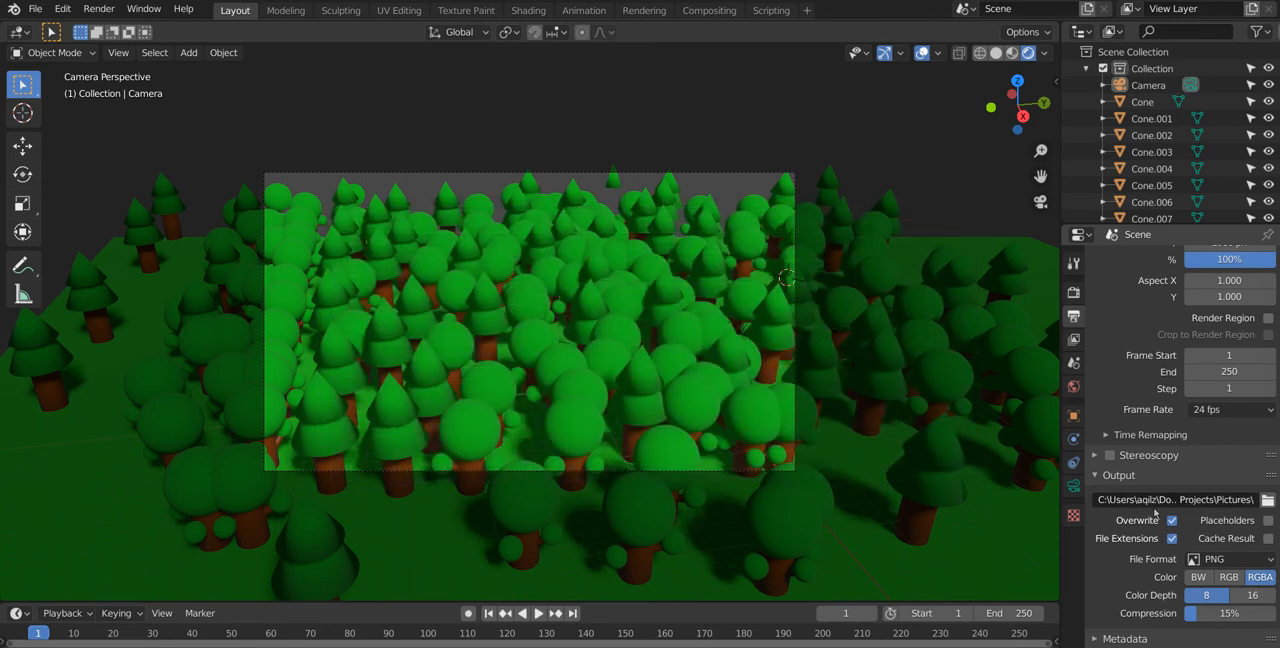
scroll(1213, 558, down, 1)
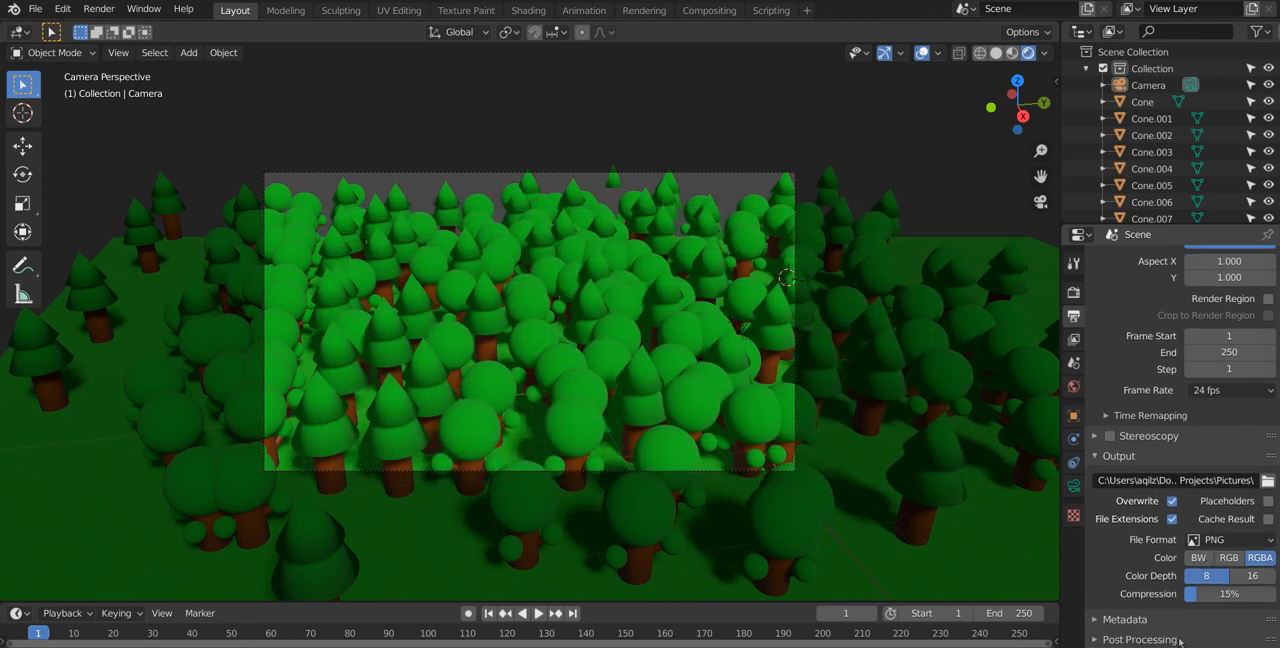
scroll(1177, 626, down, 3)
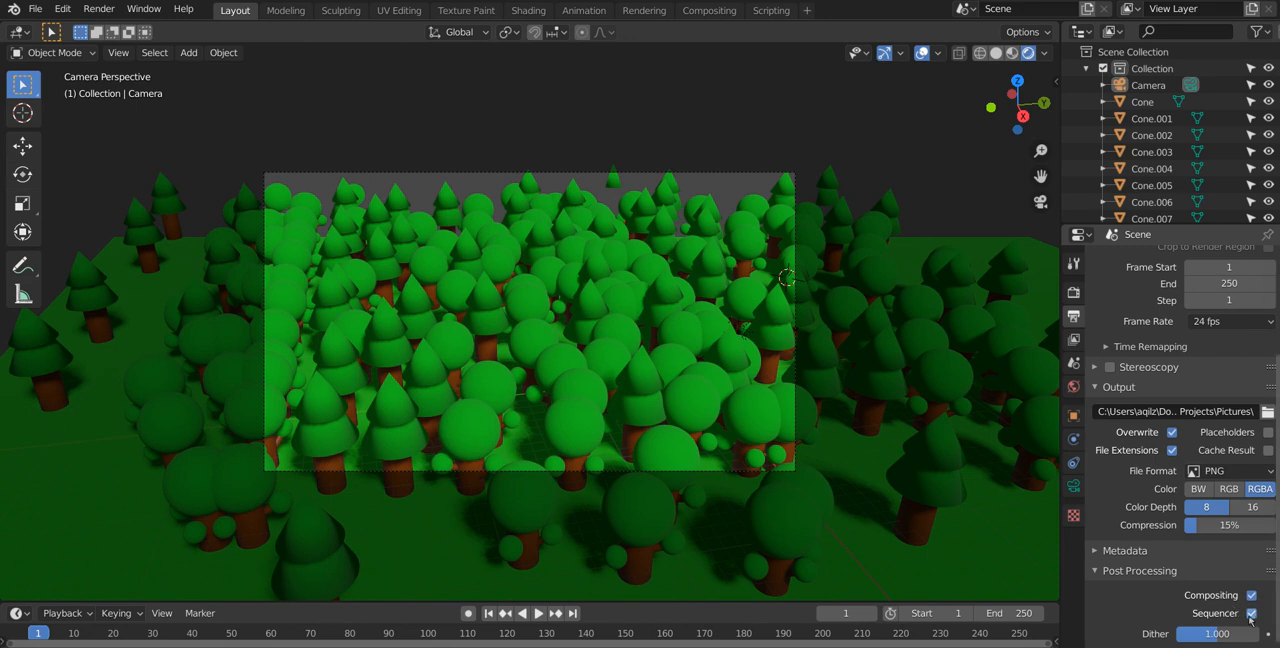
scroll(1098, 457, up, 6)
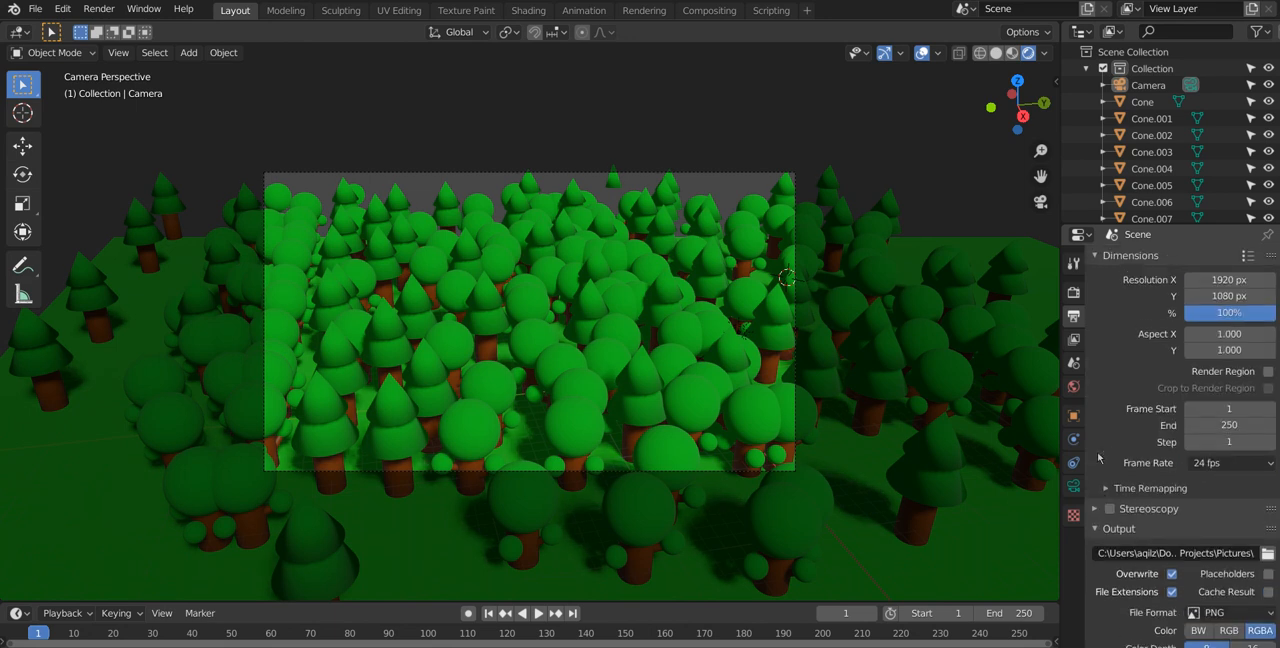
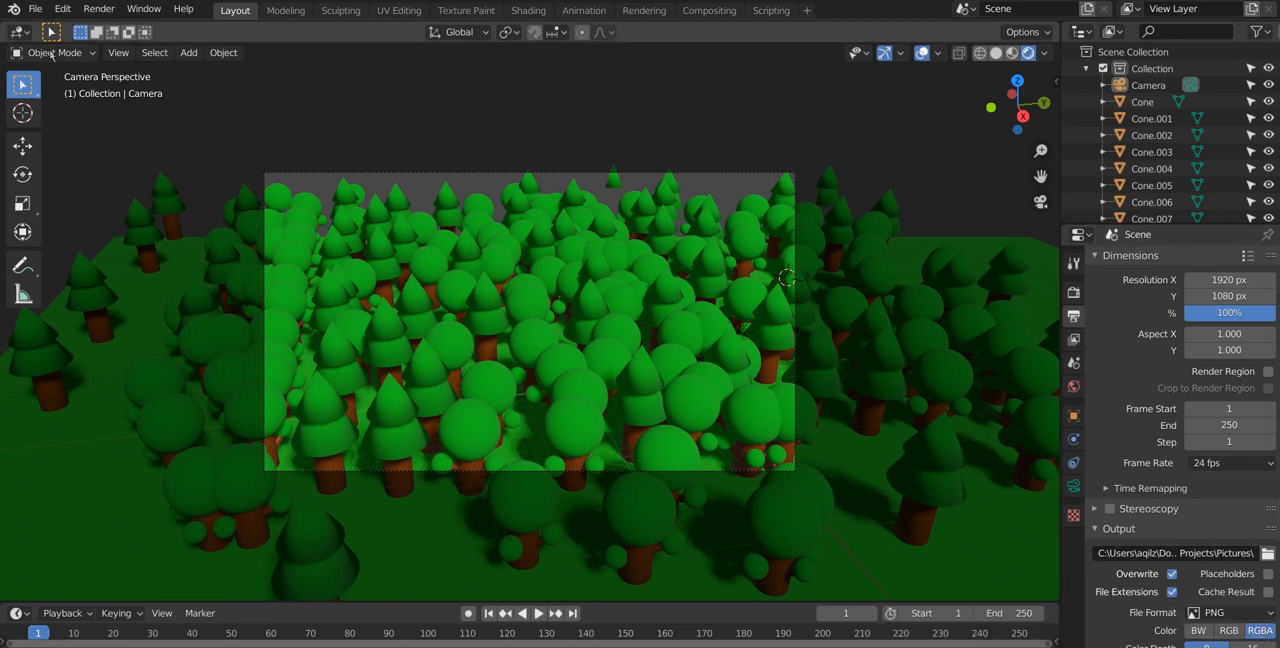
Step: Render the current frame of the forest scene as a still image from the camera
click(396, 180)
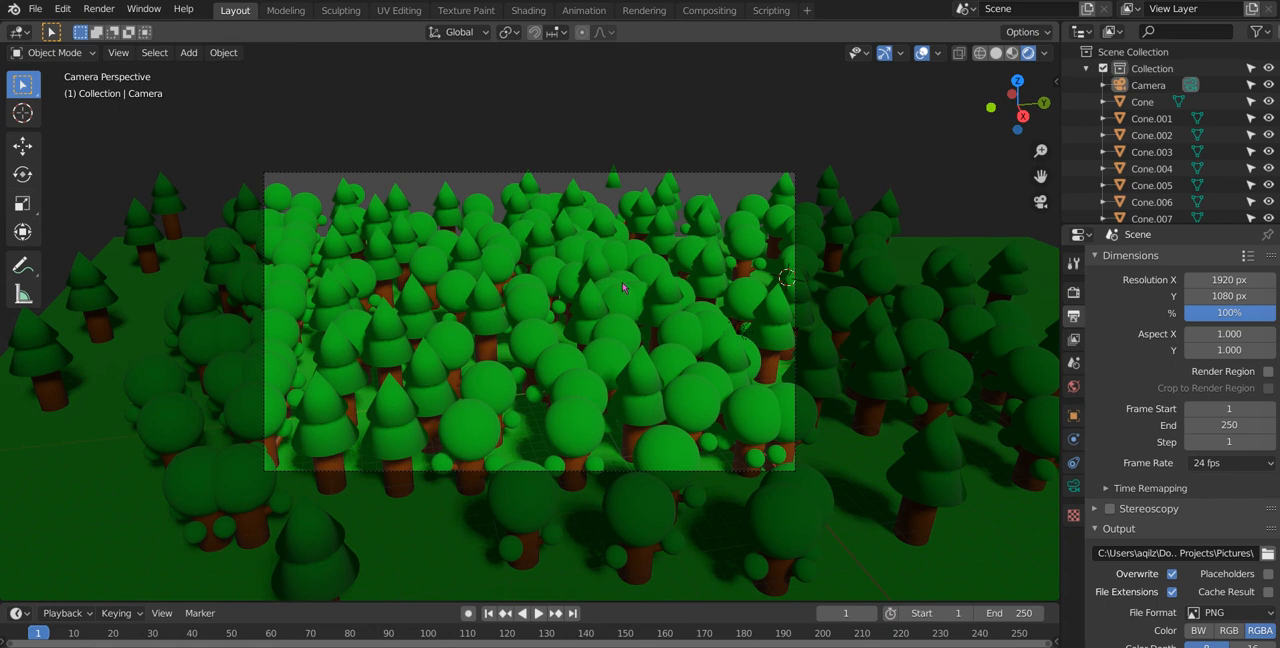
click(108, 12)
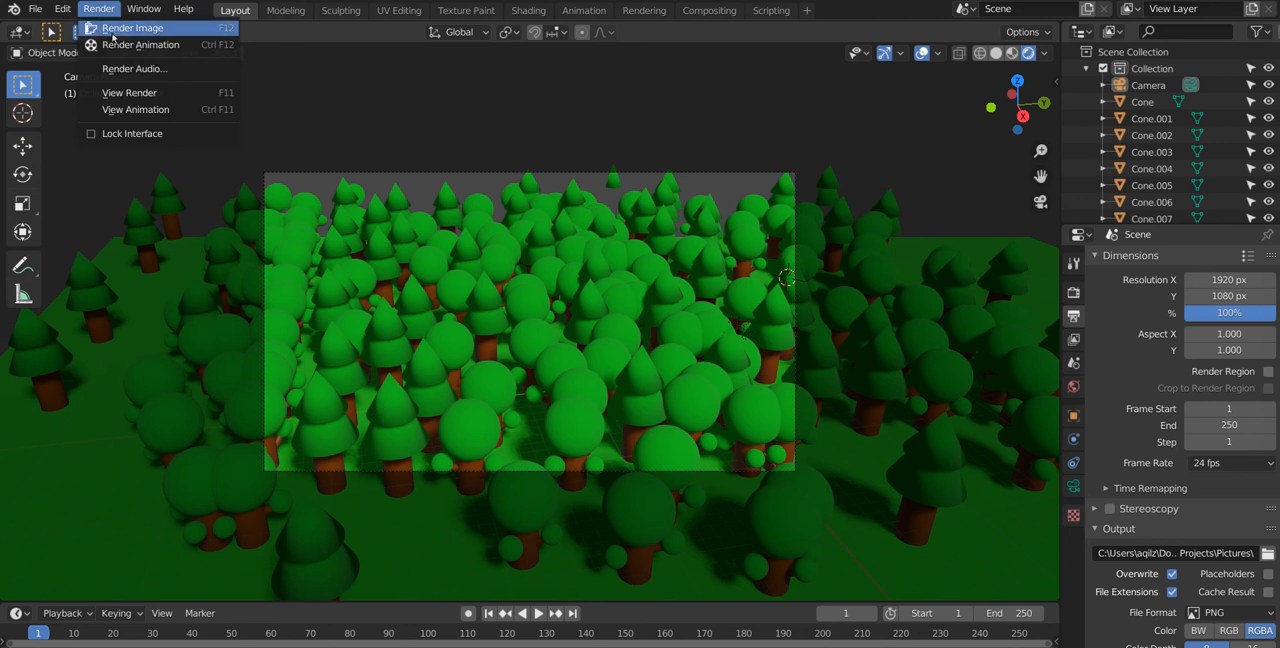
click(112, 37)
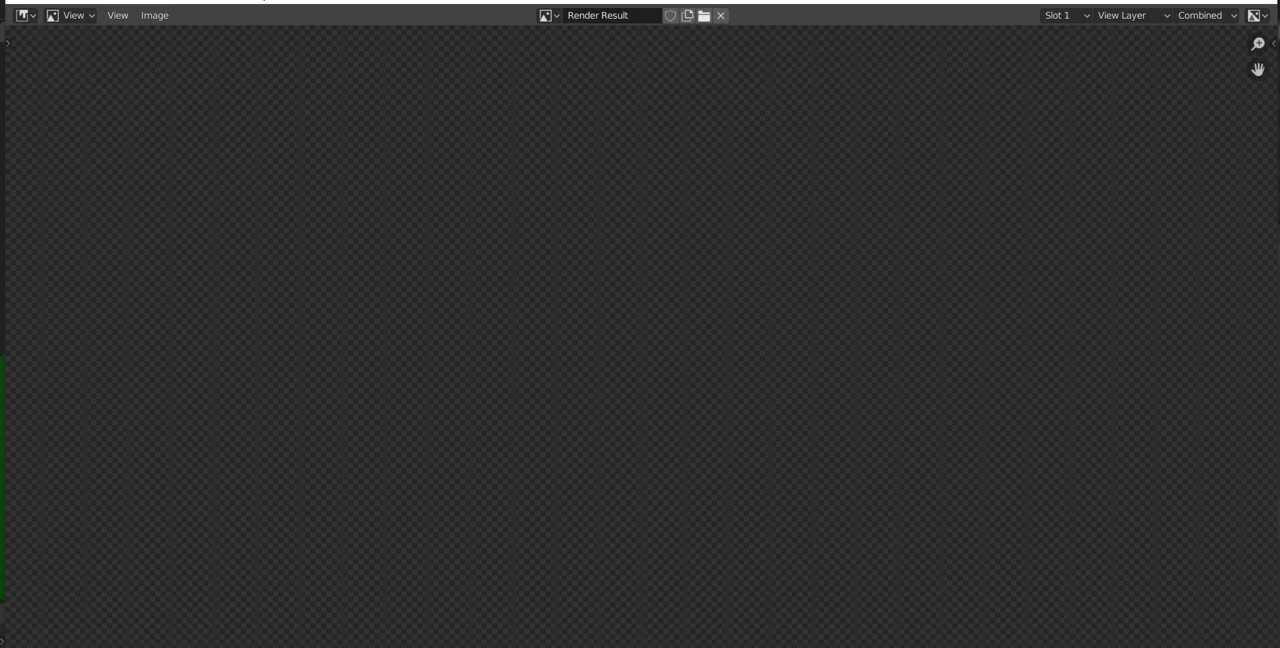
Step: Maximize the main window, then bring the render result window to the front with the whole image fitted in view
key(Escape)
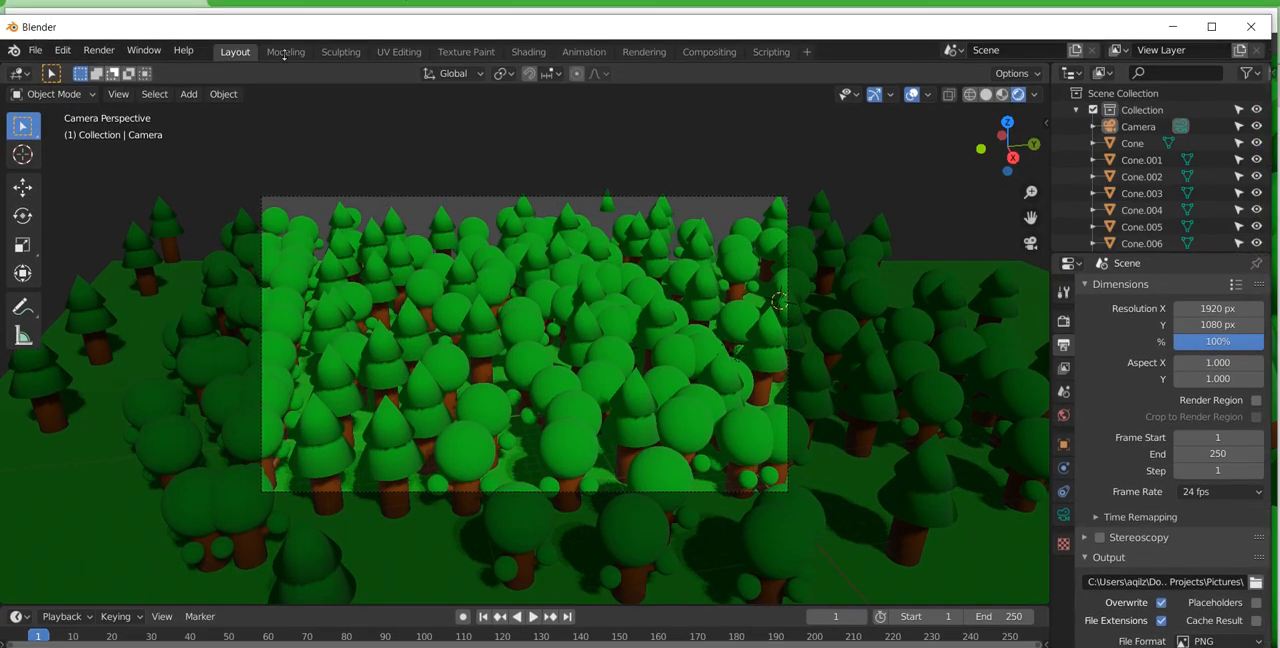
drag(280, 2, 286, 36)
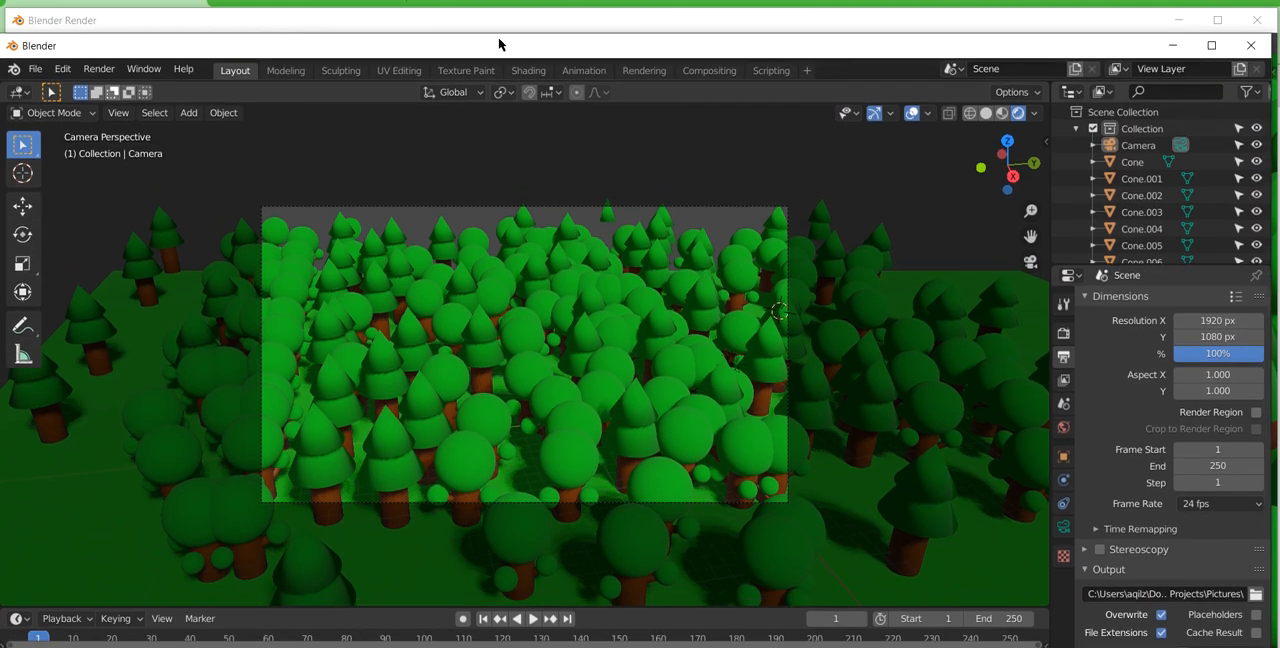
click(1211, 45)
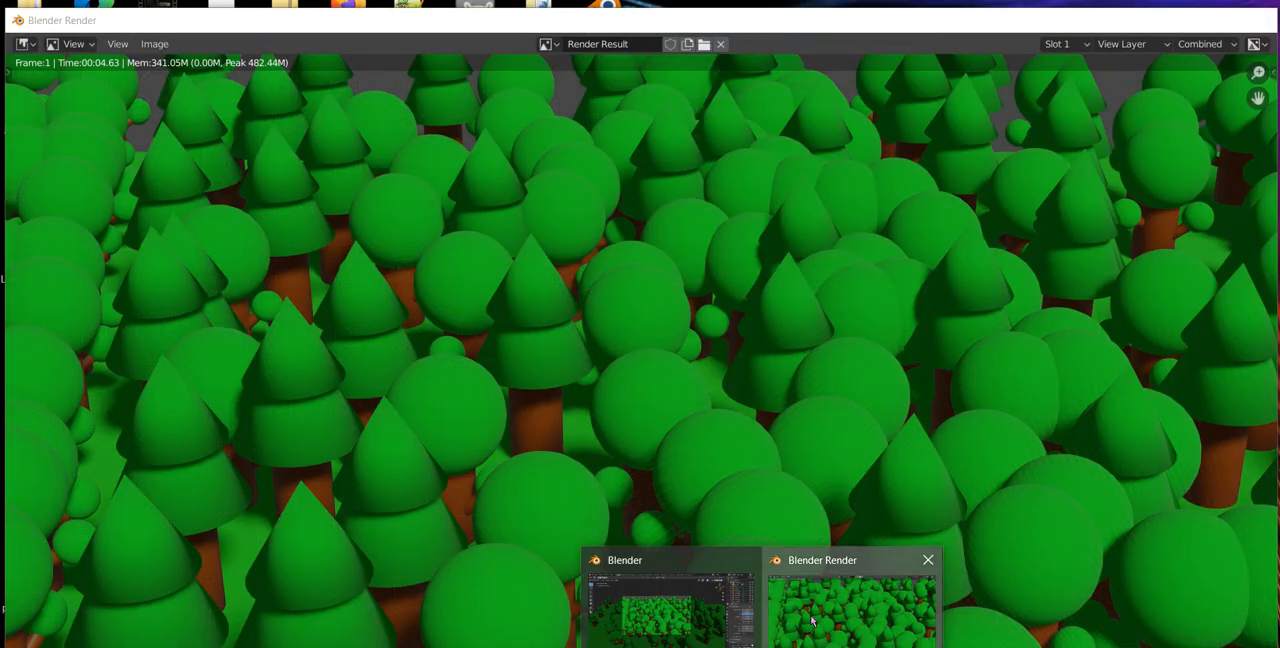
click(812, 622)
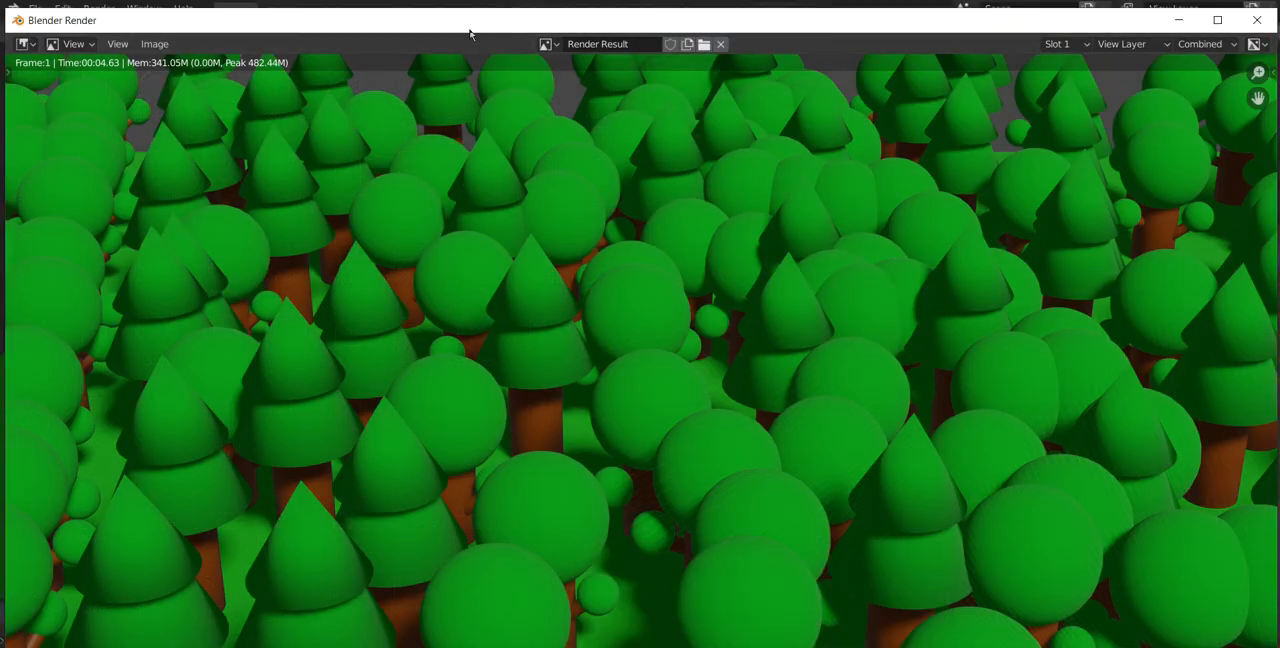
key(Home)
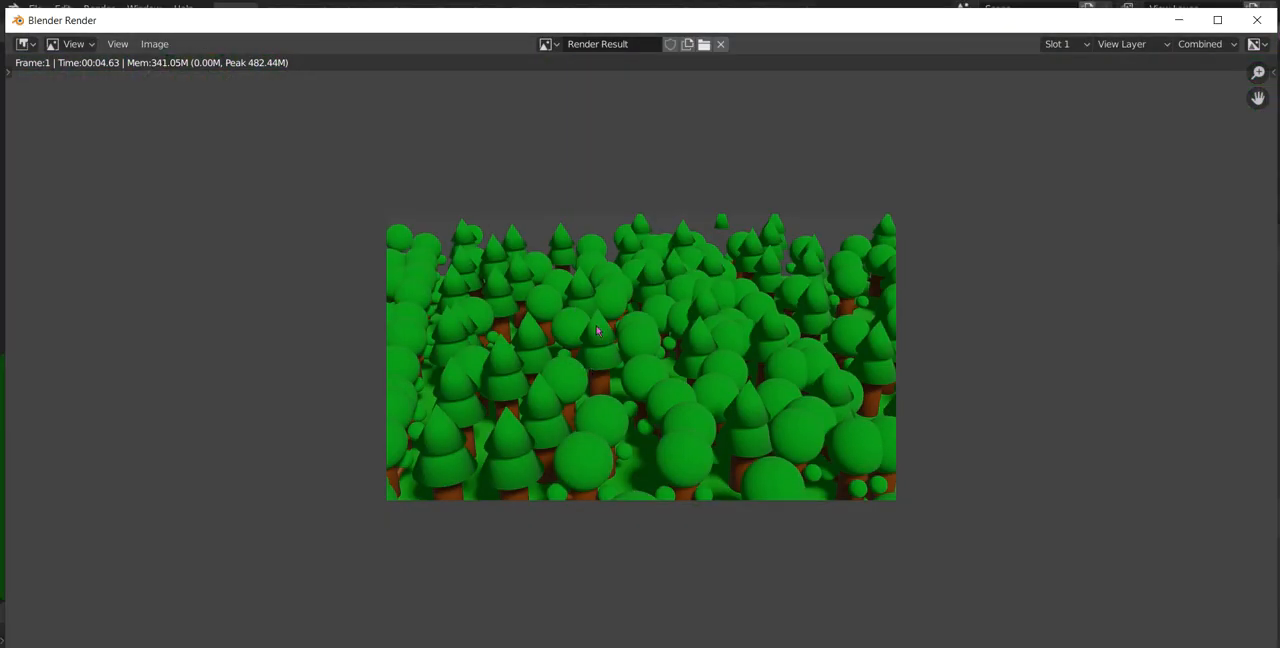
Step: Save the rendered image as a new PNG in the Pictures folder, adding 1 to the Forest file name, and close the render window
click(148, 45)
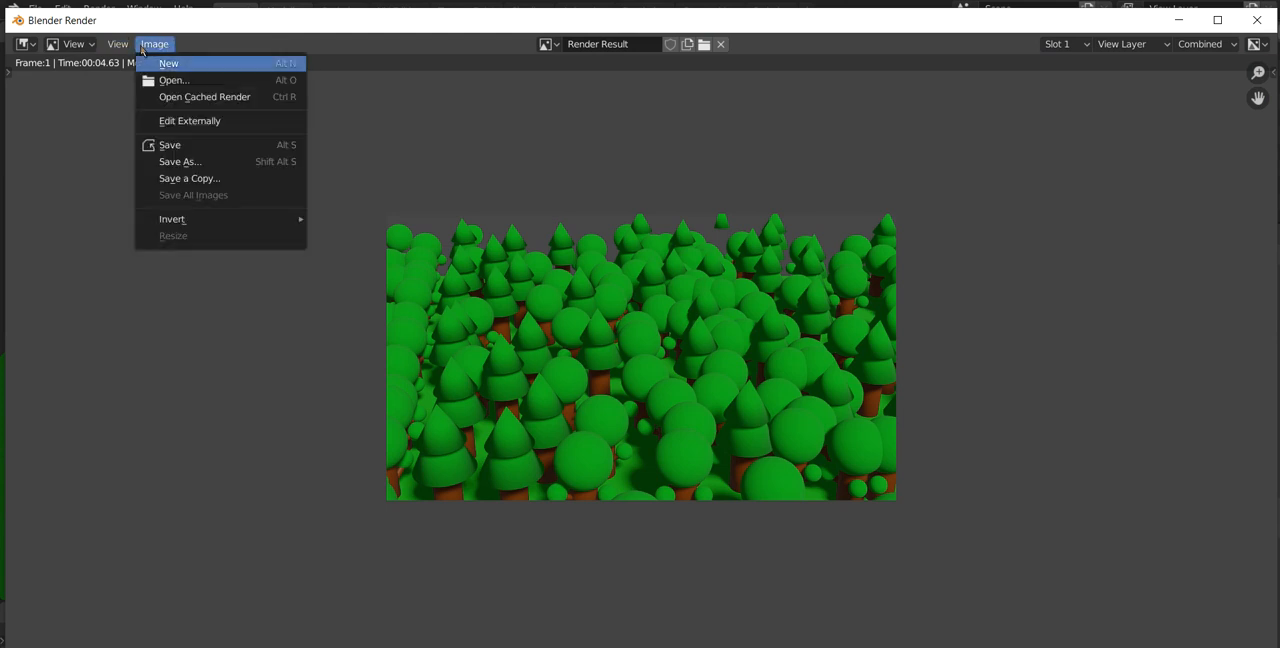
click(180, 161)
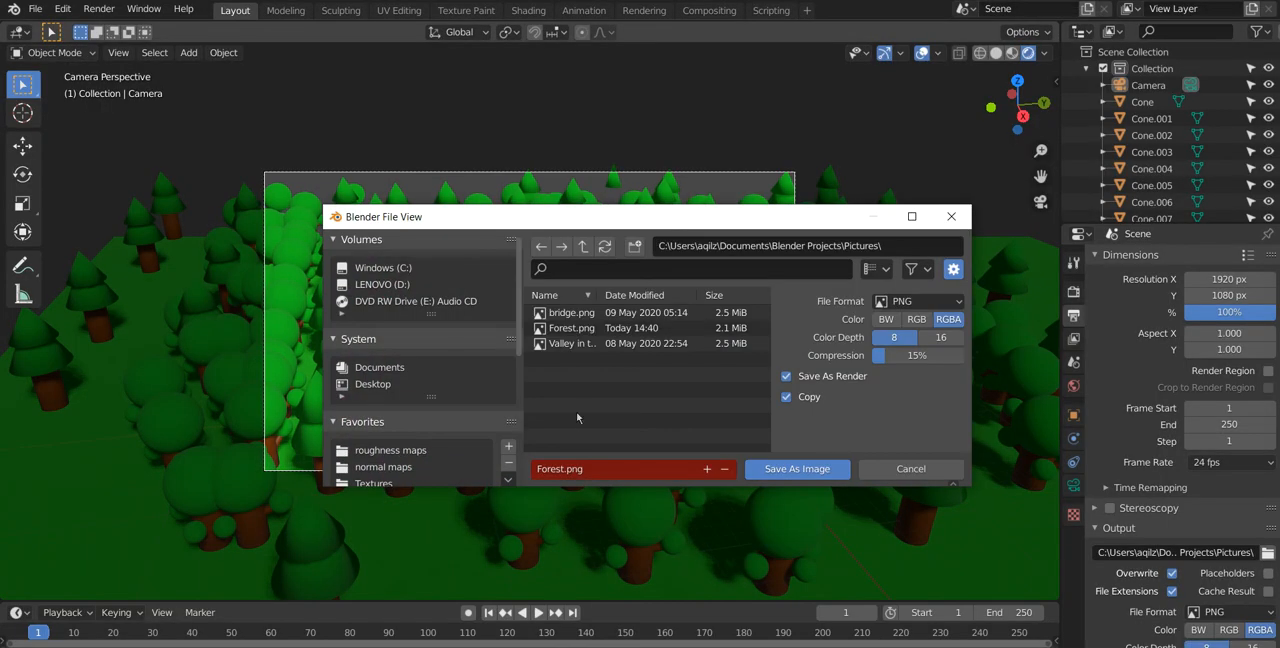
click(563, 474)
click(561, 473)
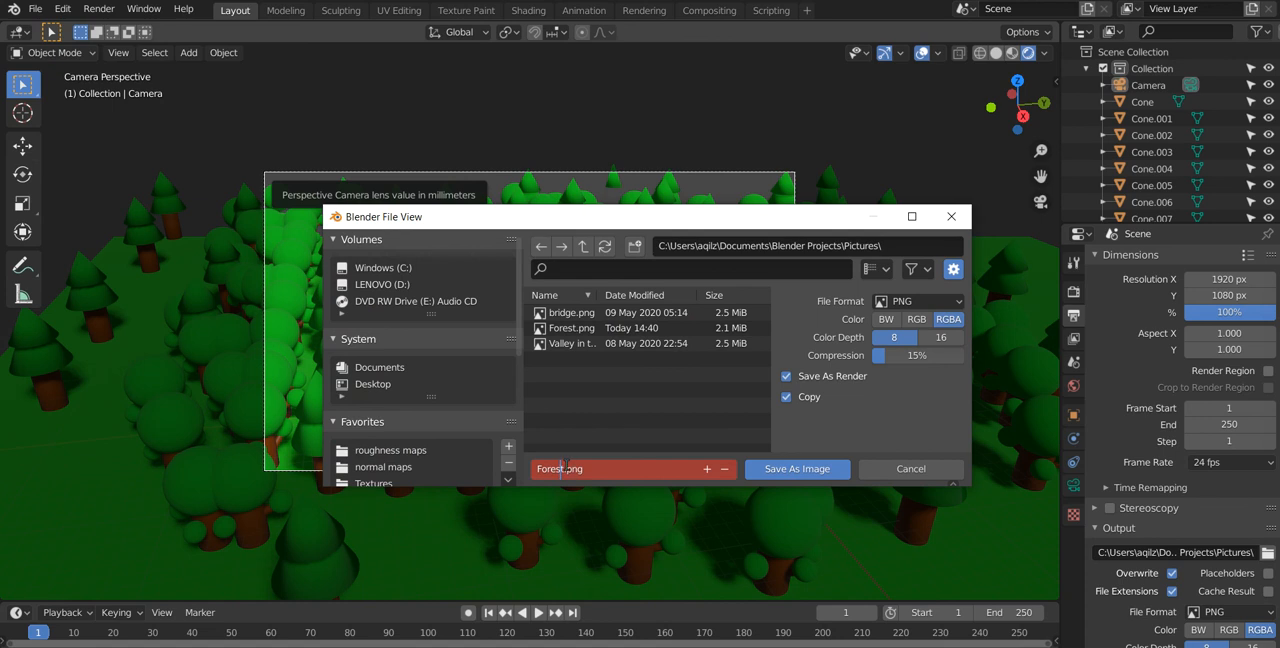
text(1)
click(838, 467)
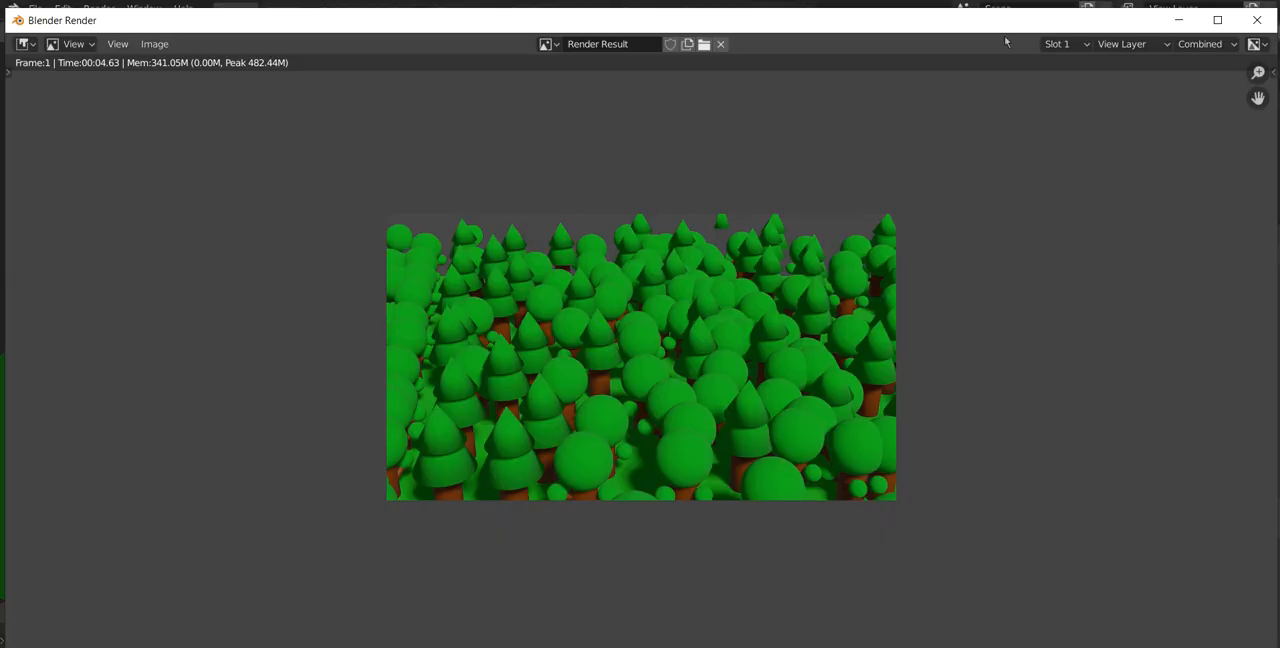
click(1257, 20)
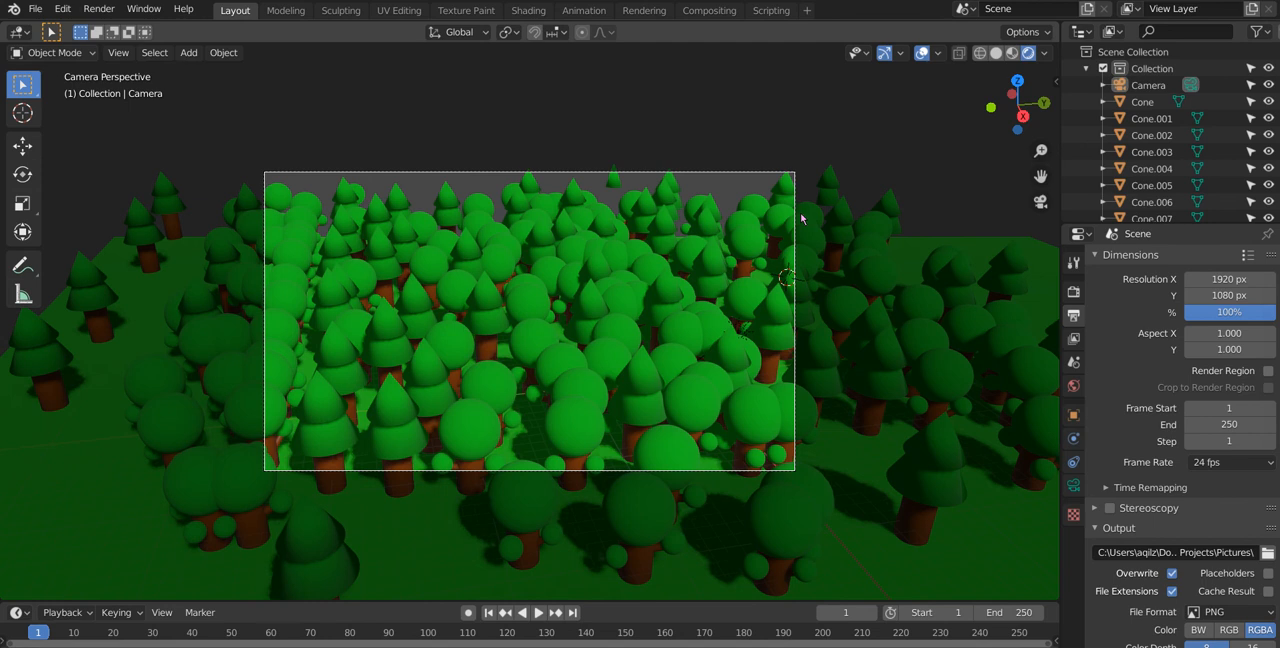
middle_drag(731, 247, 615, 247)
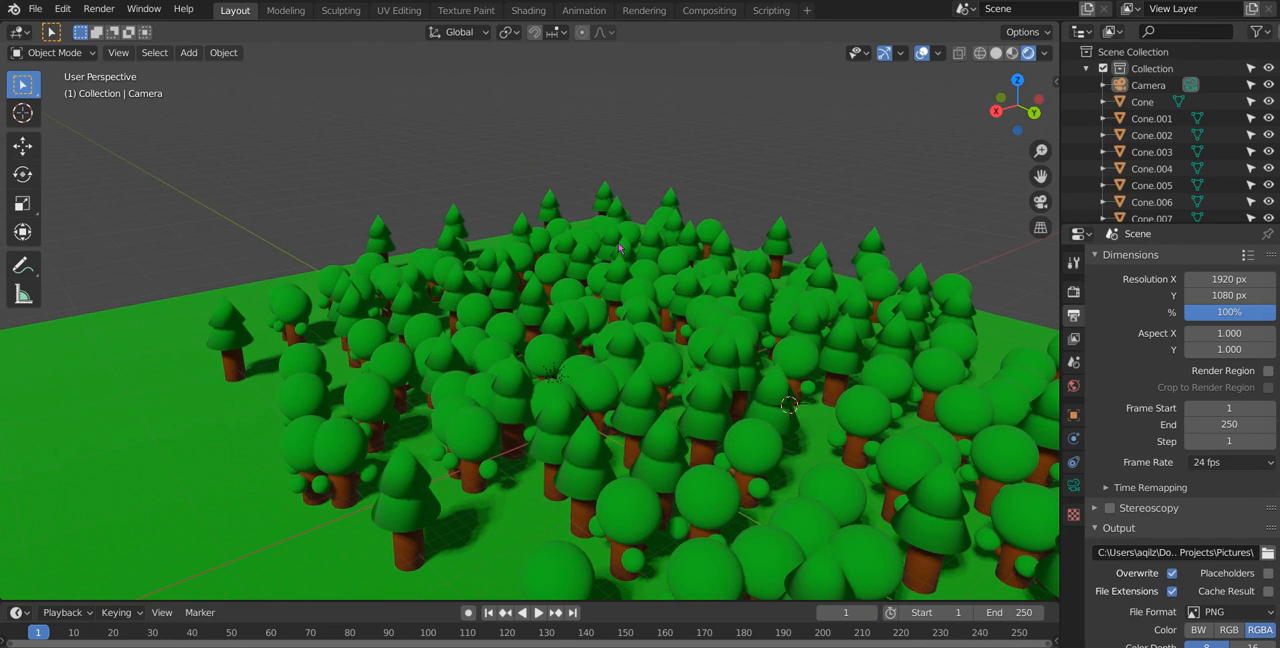